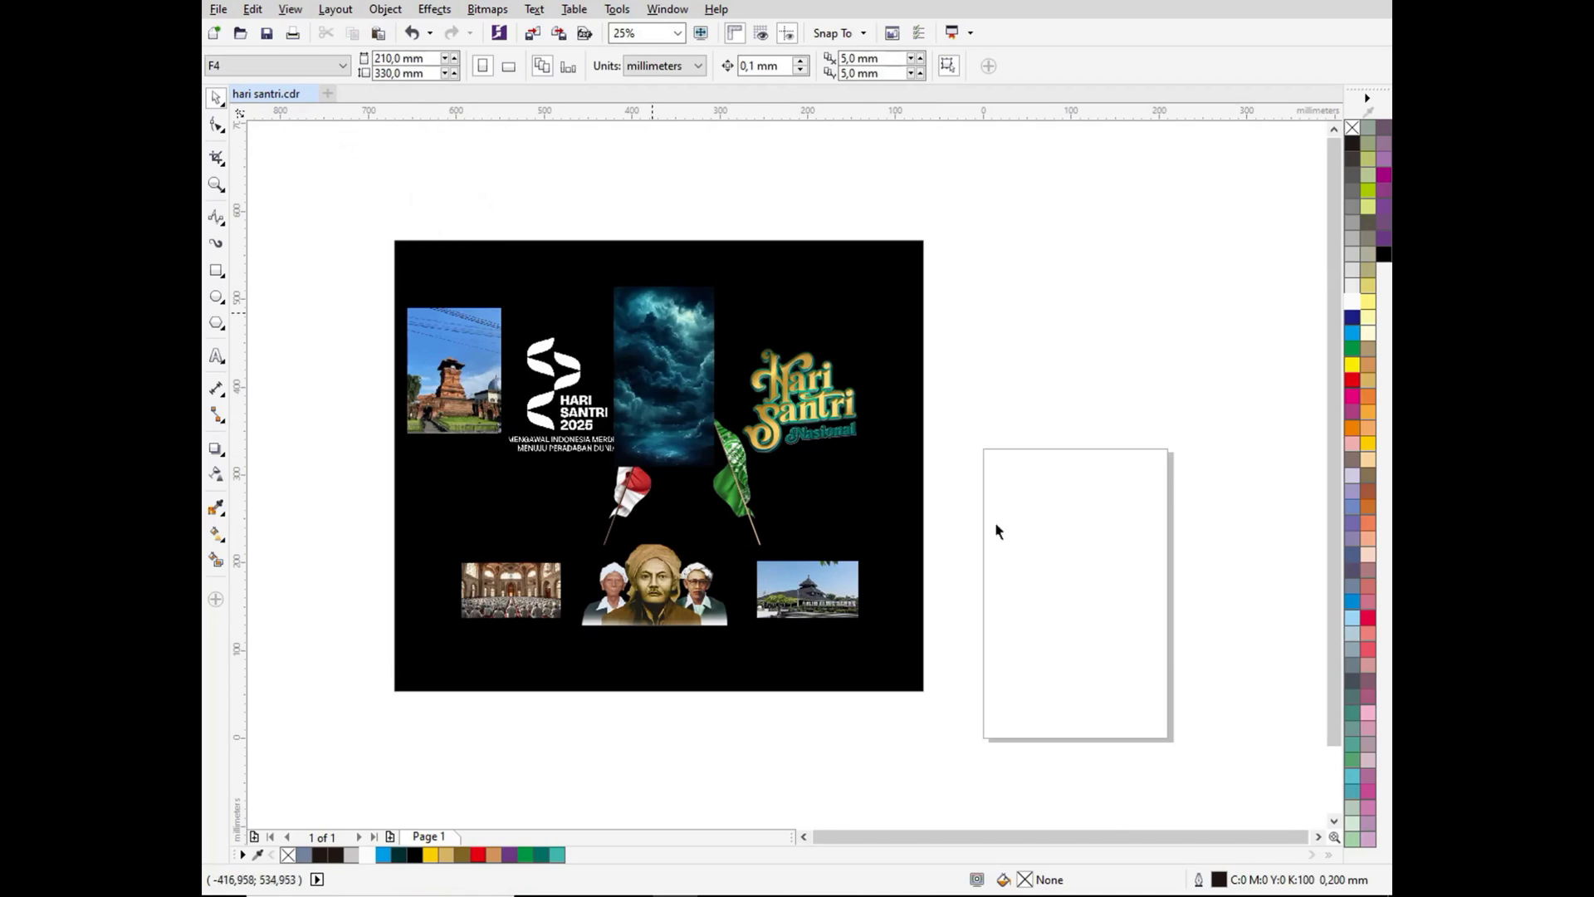
Step: Set the page size to 108 mm wide by 135 mm high
{"action": "left_click", "coordinate": [446, 59]}
{"action": "left_click", "coordinate": [435, 60]}
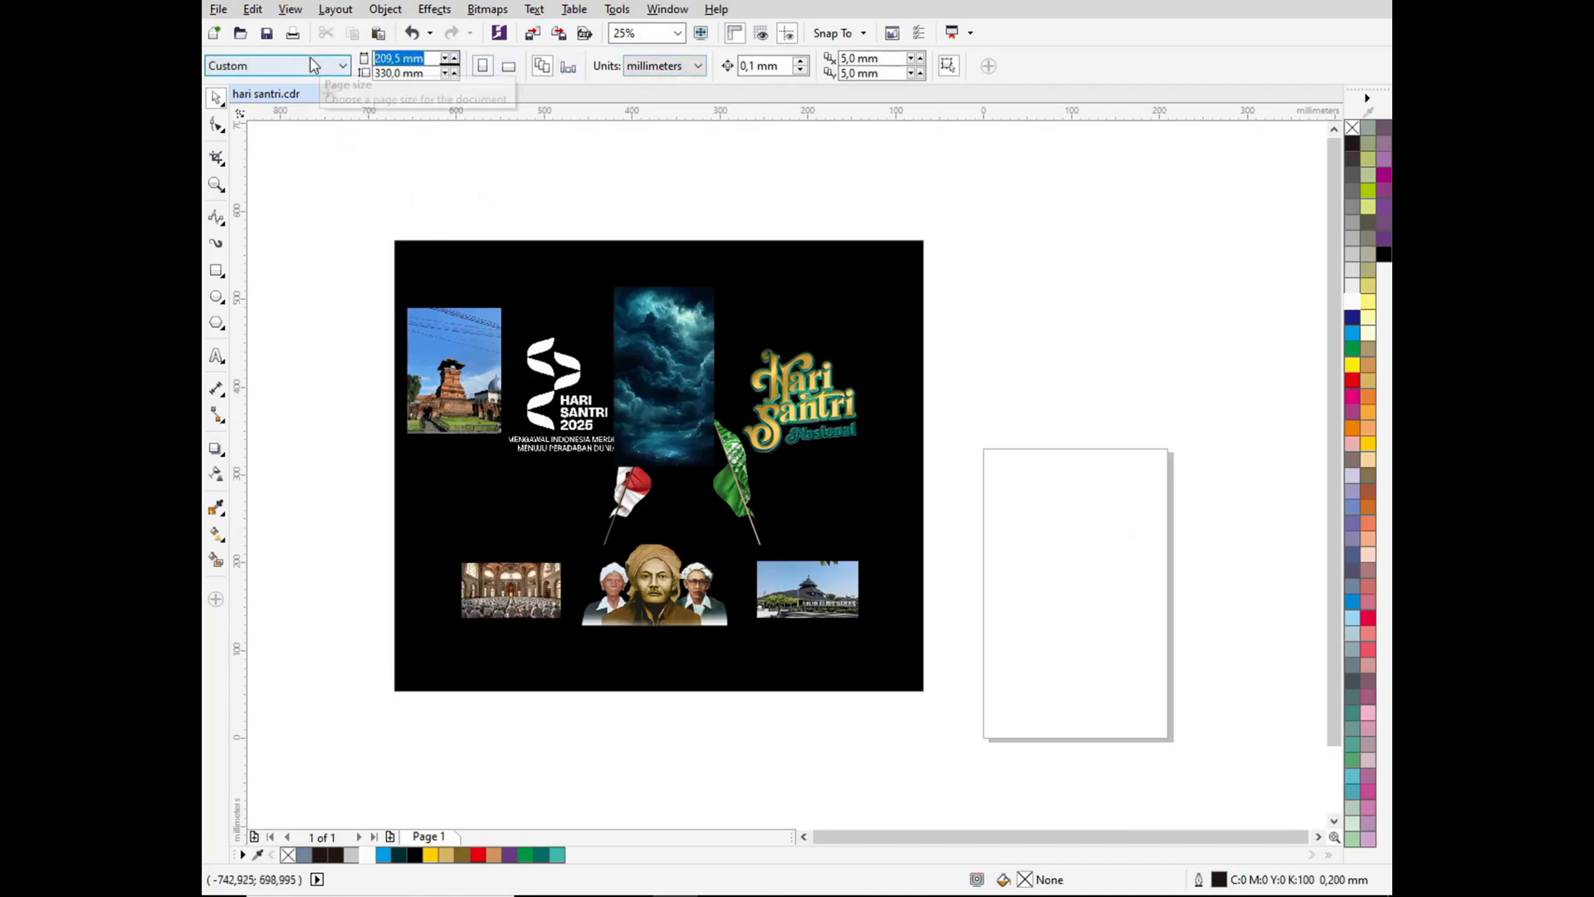
{"action": "type", "text": "108"}
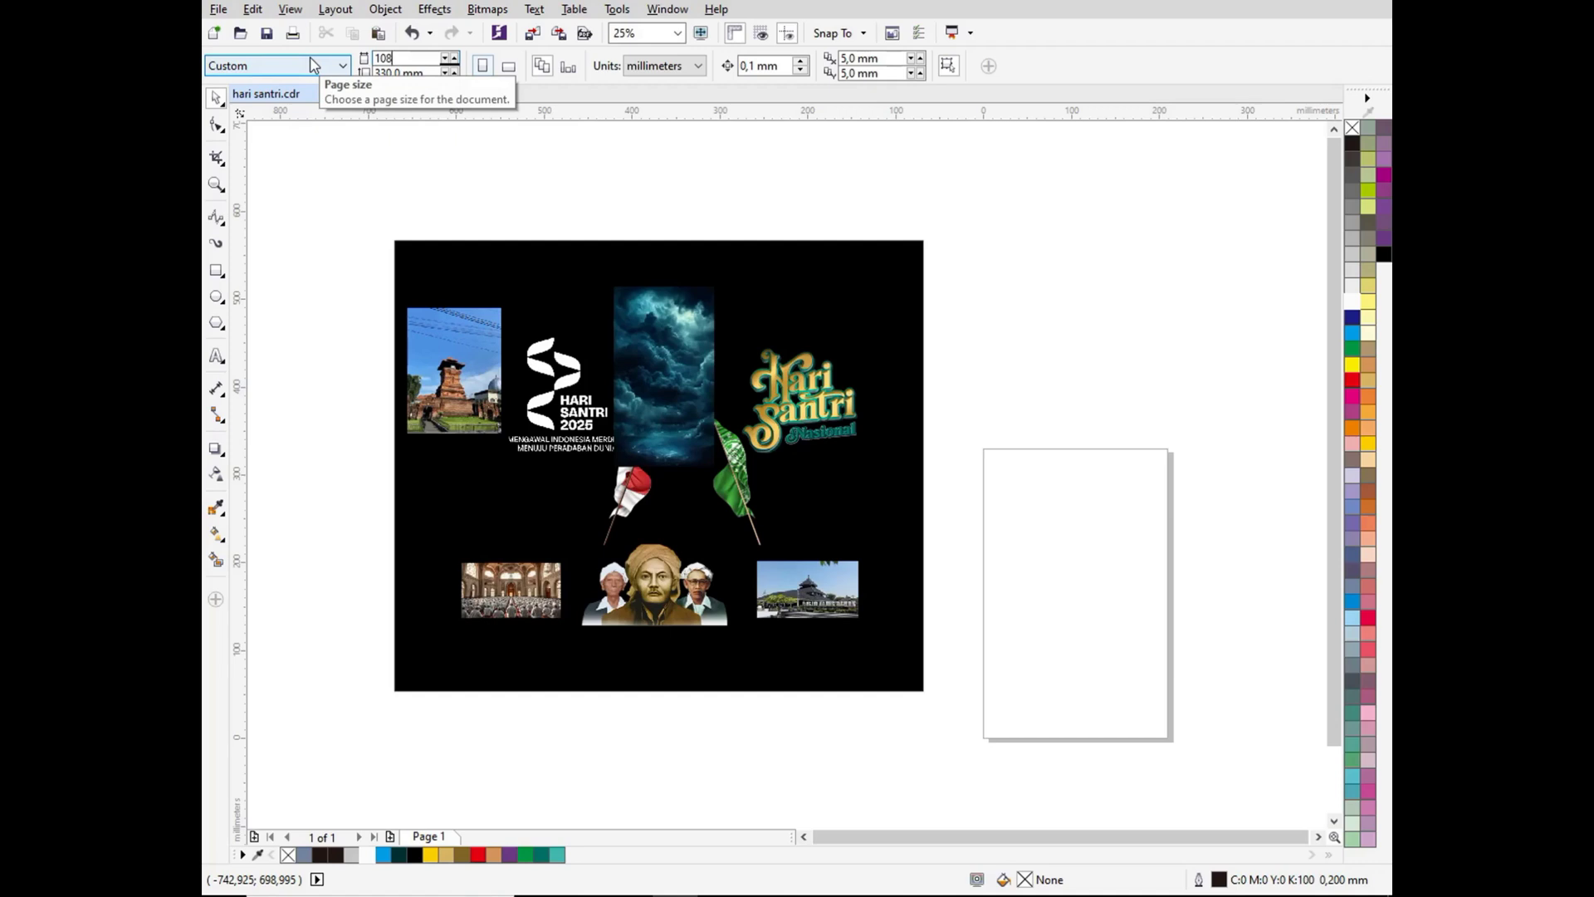
{"action": "key", "text": "Tab"}
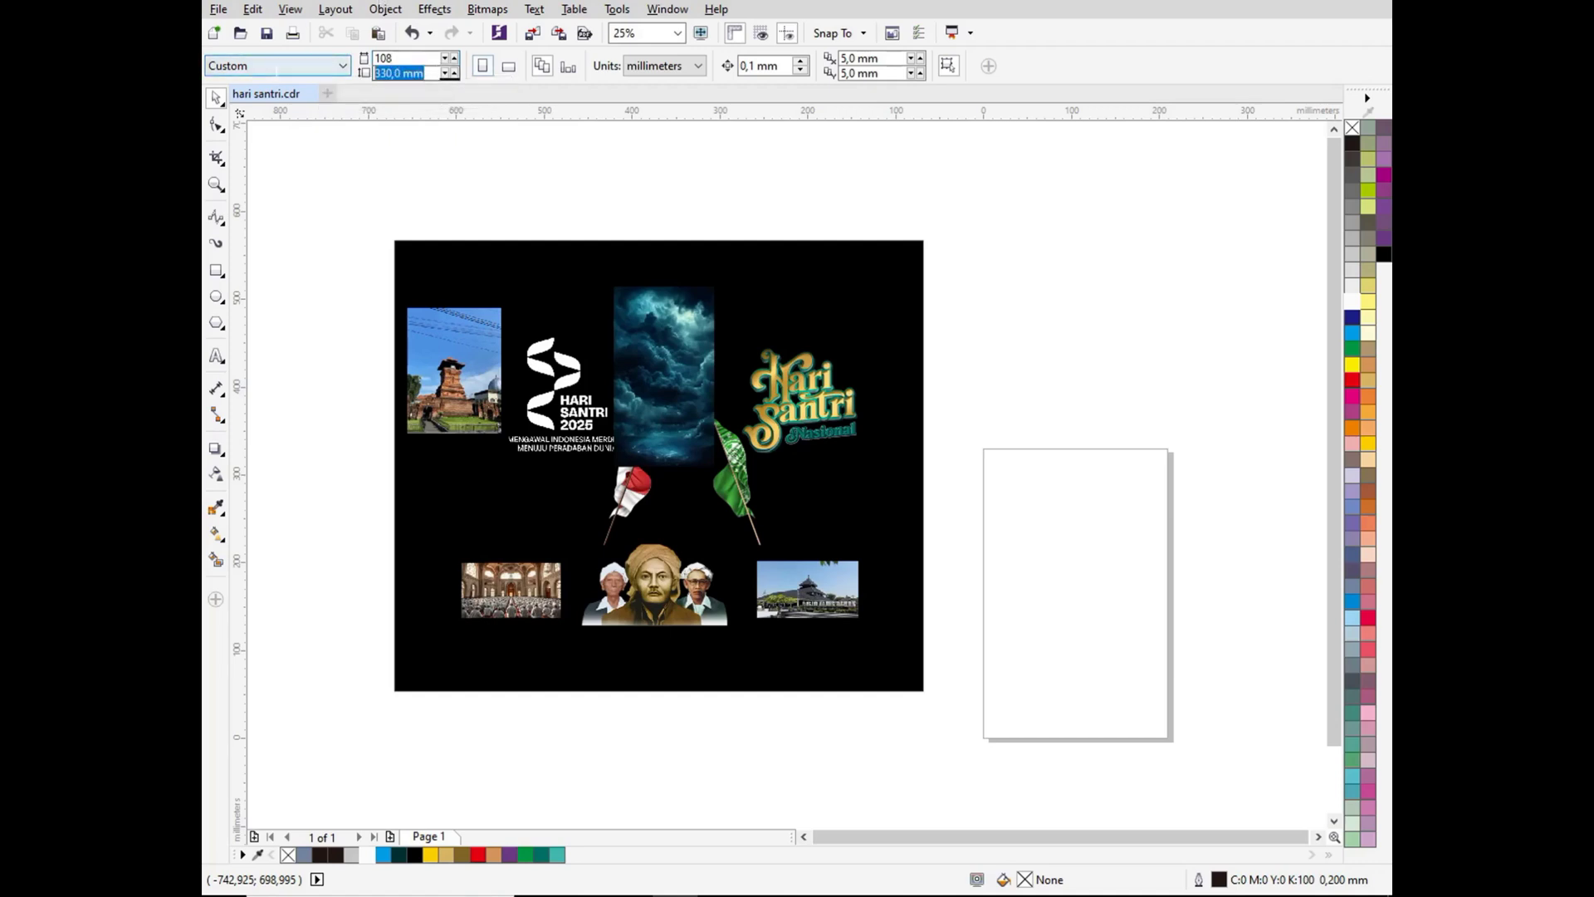
{"action": "type", "text": "135"}
{"action": "key", "text": "Return"}
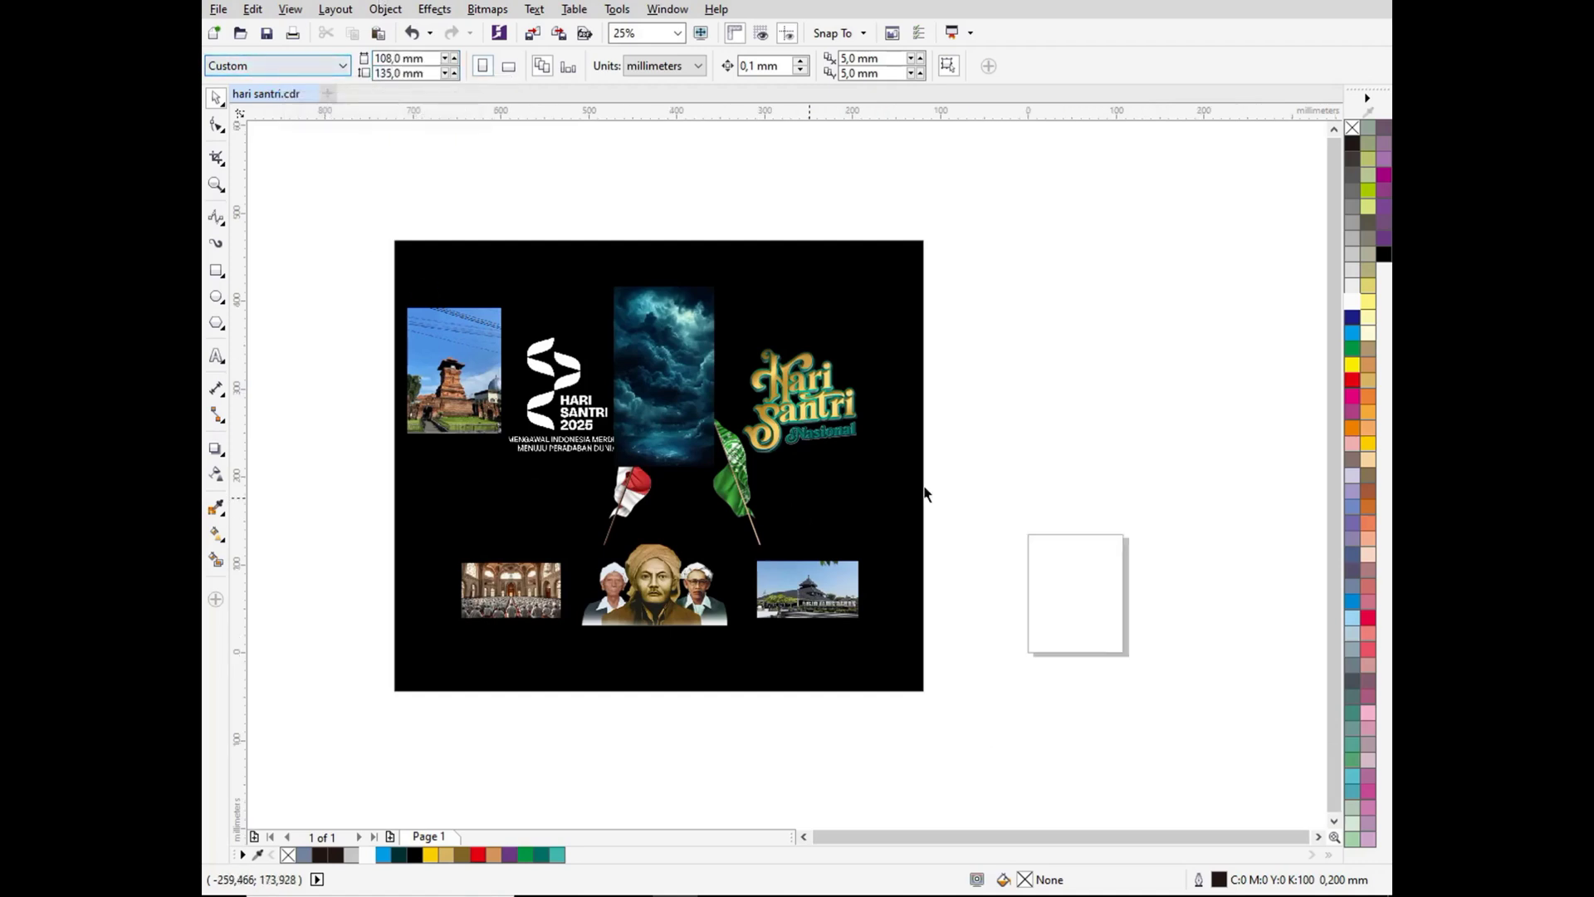
Step: Create a page-sized rectangle with no outline and a teal fill
{"action": "scroll", "coordinate": [1103, 614], "scroll_direction": "up", "scroll_amount": 2}
{"action": "scroll", "coordinate": [1099, 616], "scroll_direction": "down", "scroll_amount": 2}
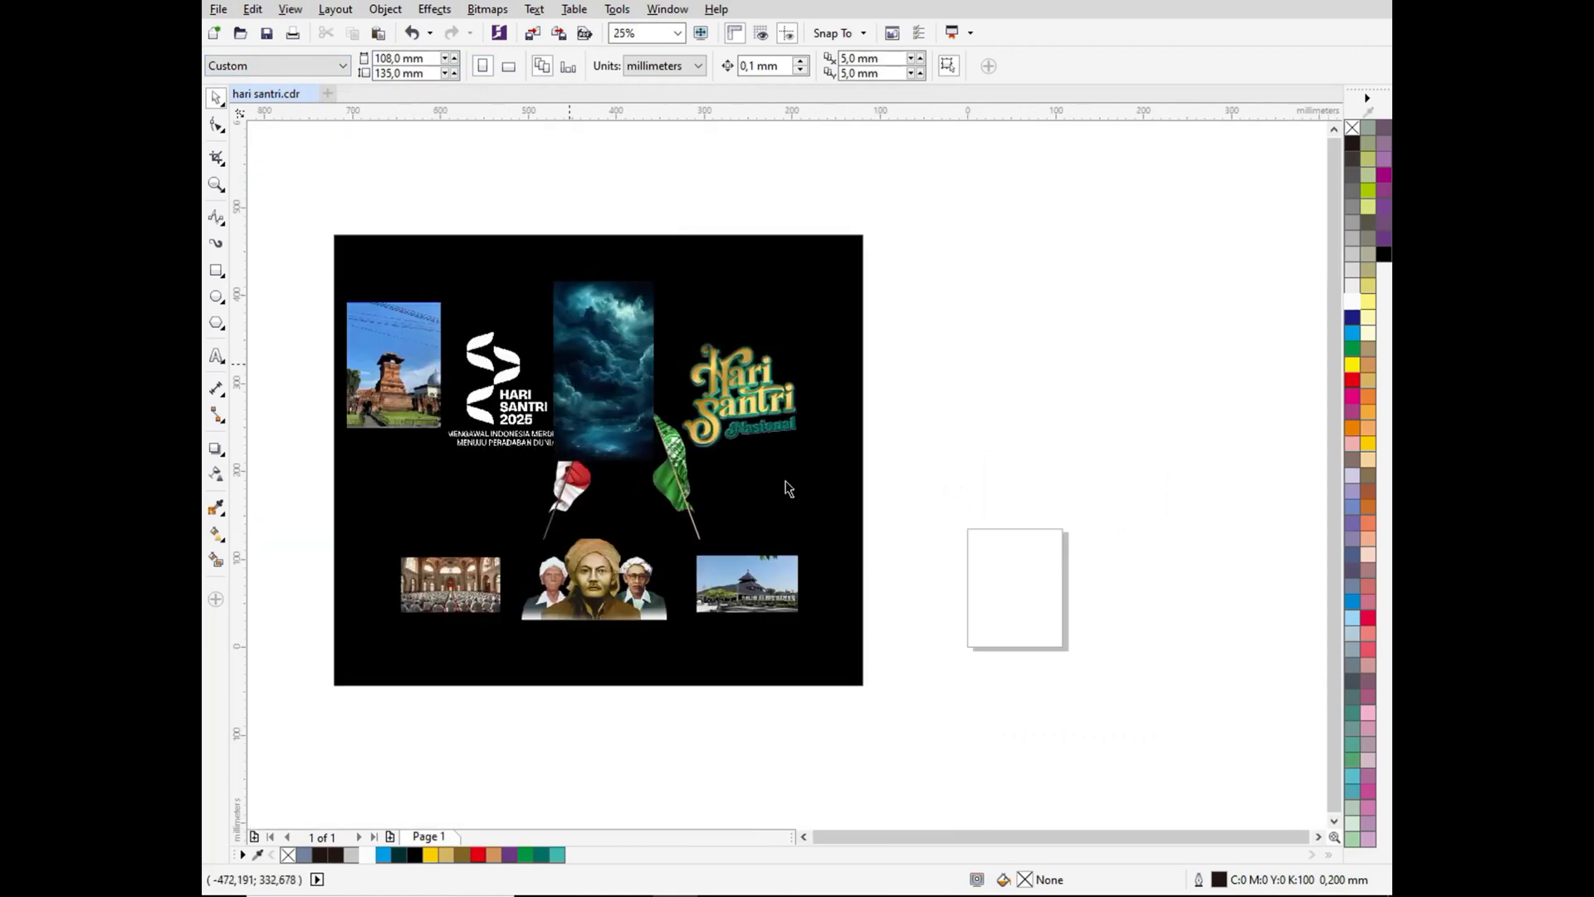
{"action": "scroll", "coordinate": [1086, 630], "scroll_direction": "up", "scroll_amount": 2}
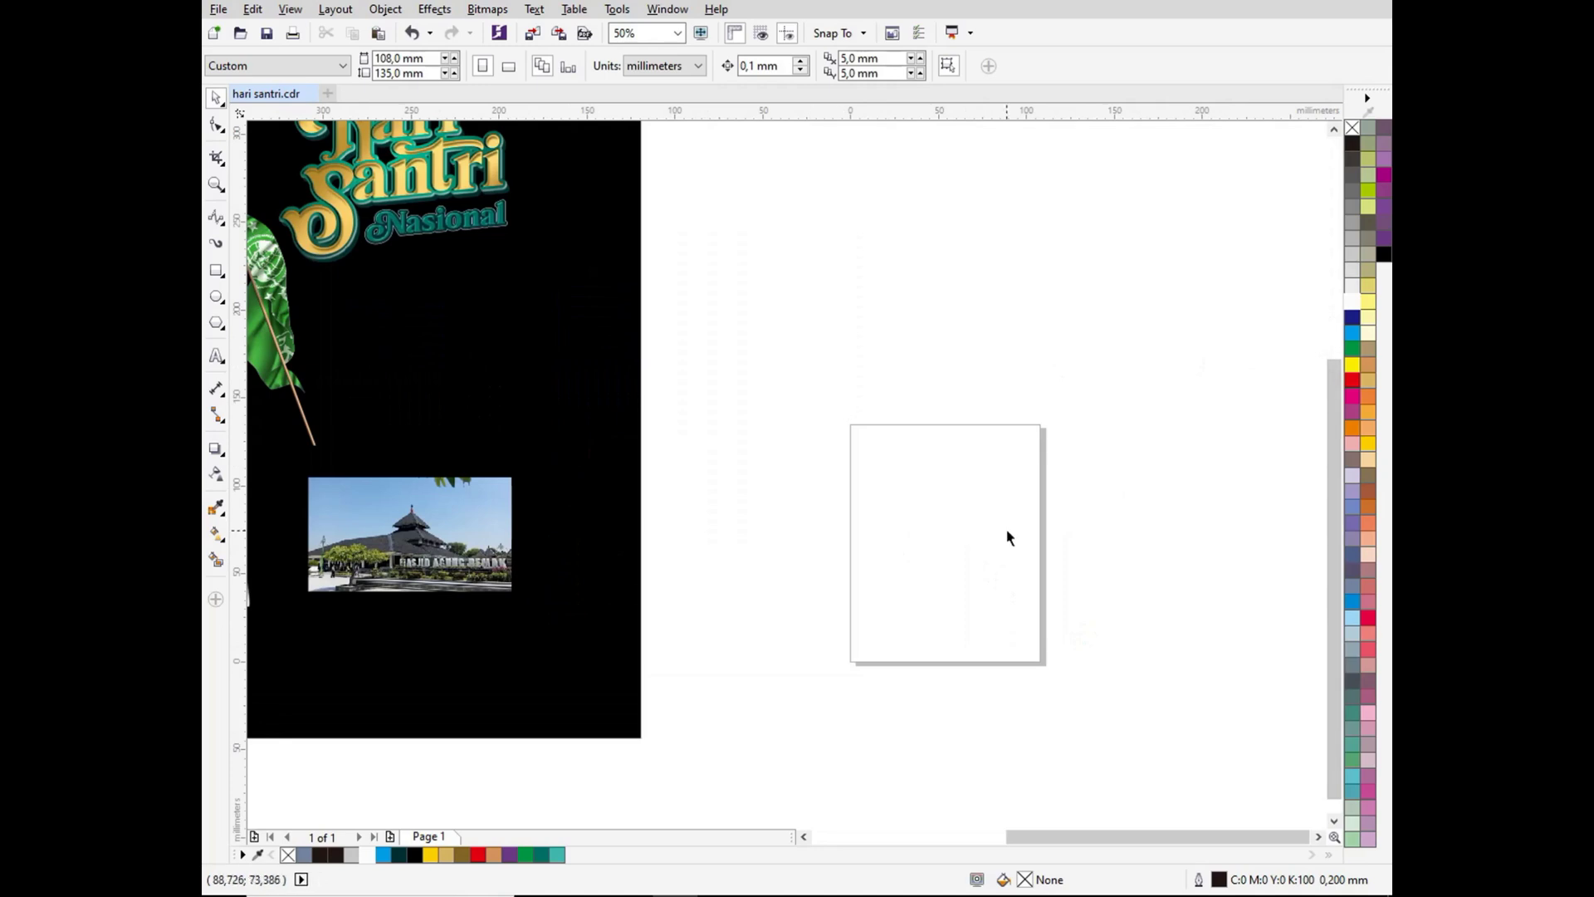
{"action": "double_click", "coordinate": [218, 271]}
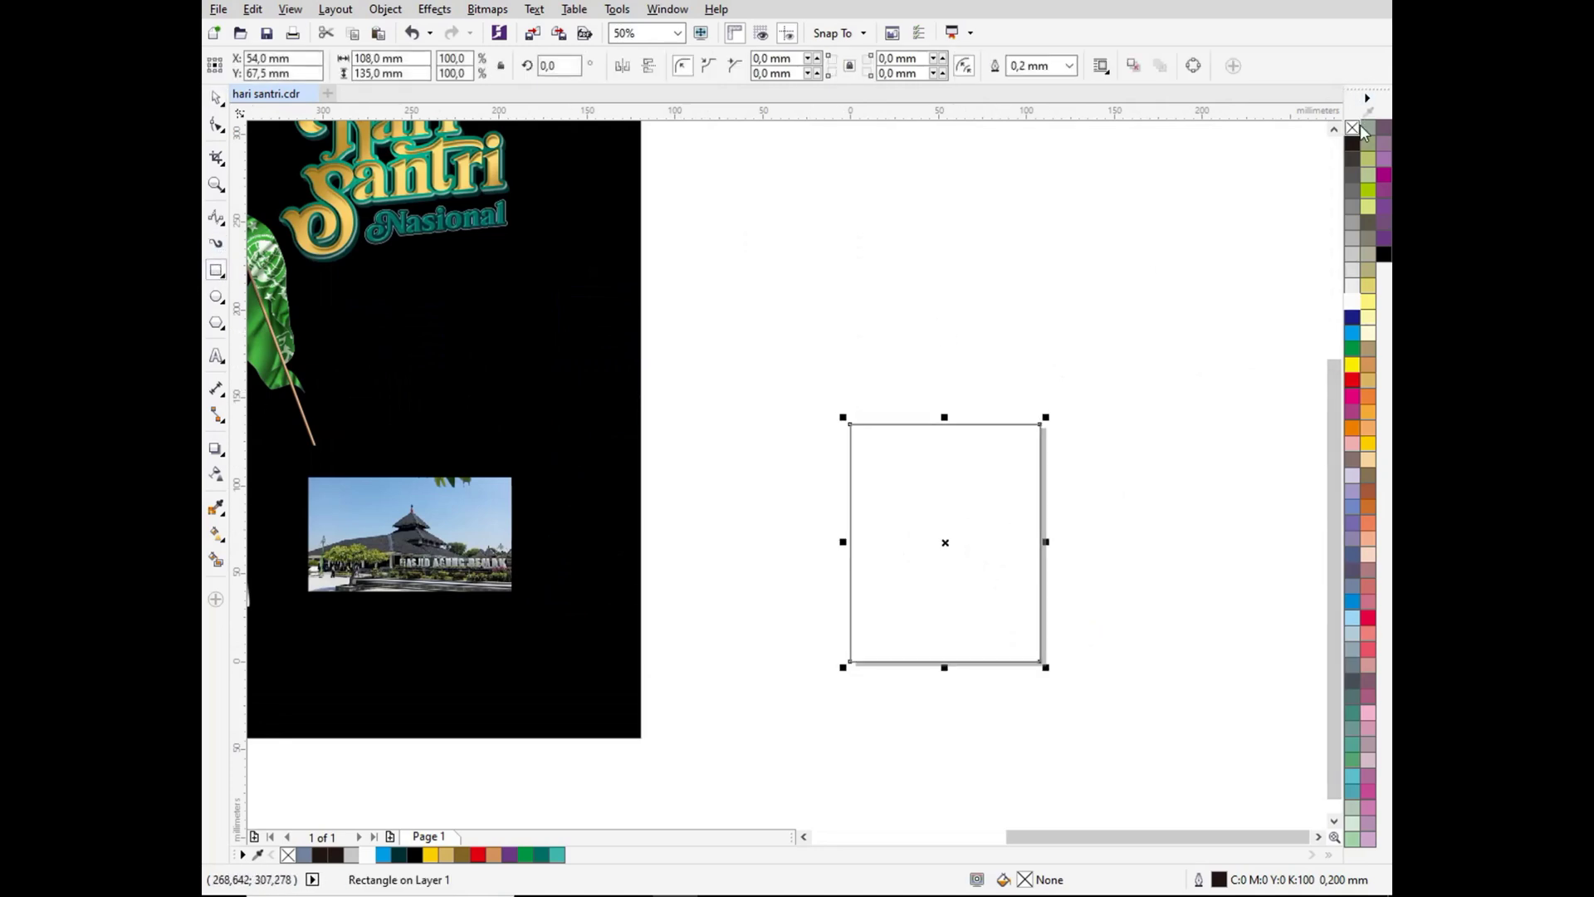
{"action": "right_click", "coordinate": [1357, 129]}
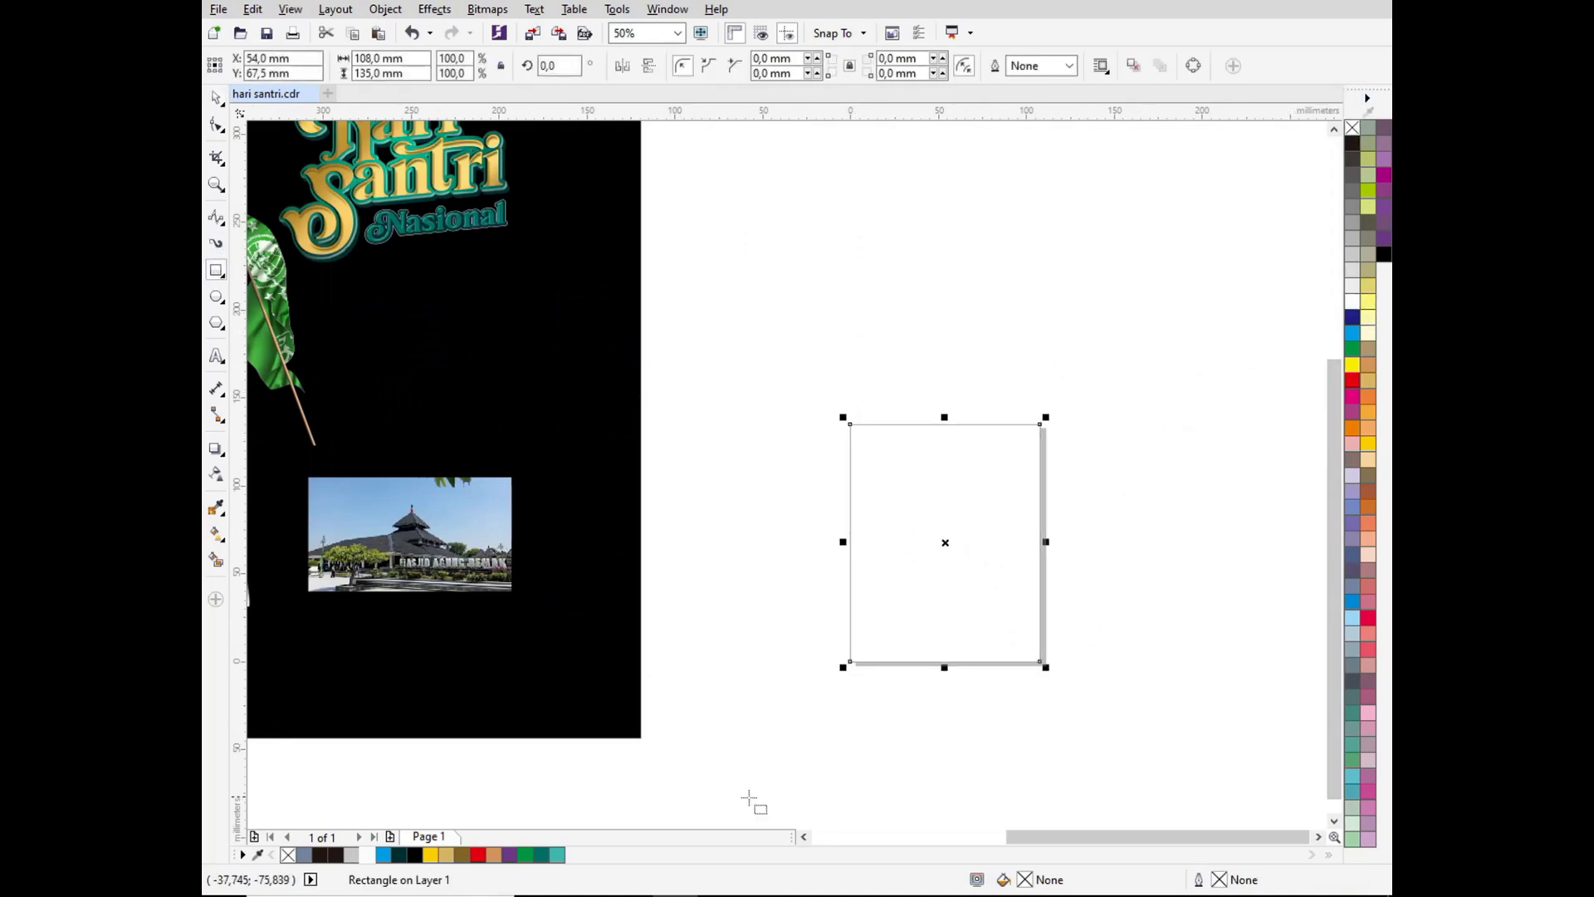
{"action": "left_click", "coordinate": [557, 855]}
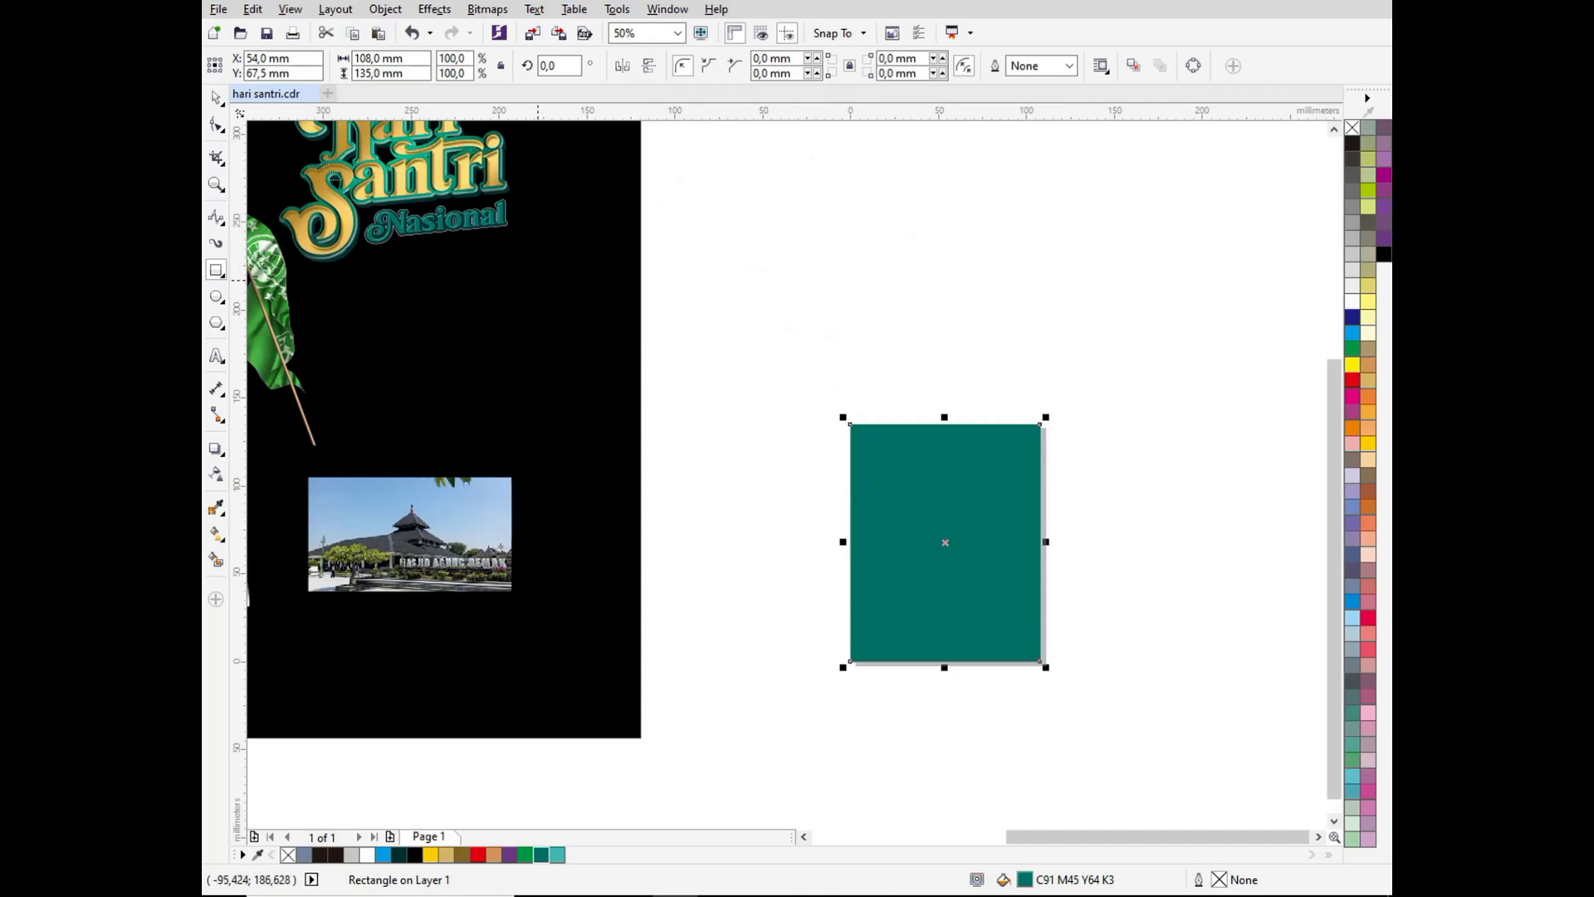
{"action": "left_click", "coordinate": [218, 98]}
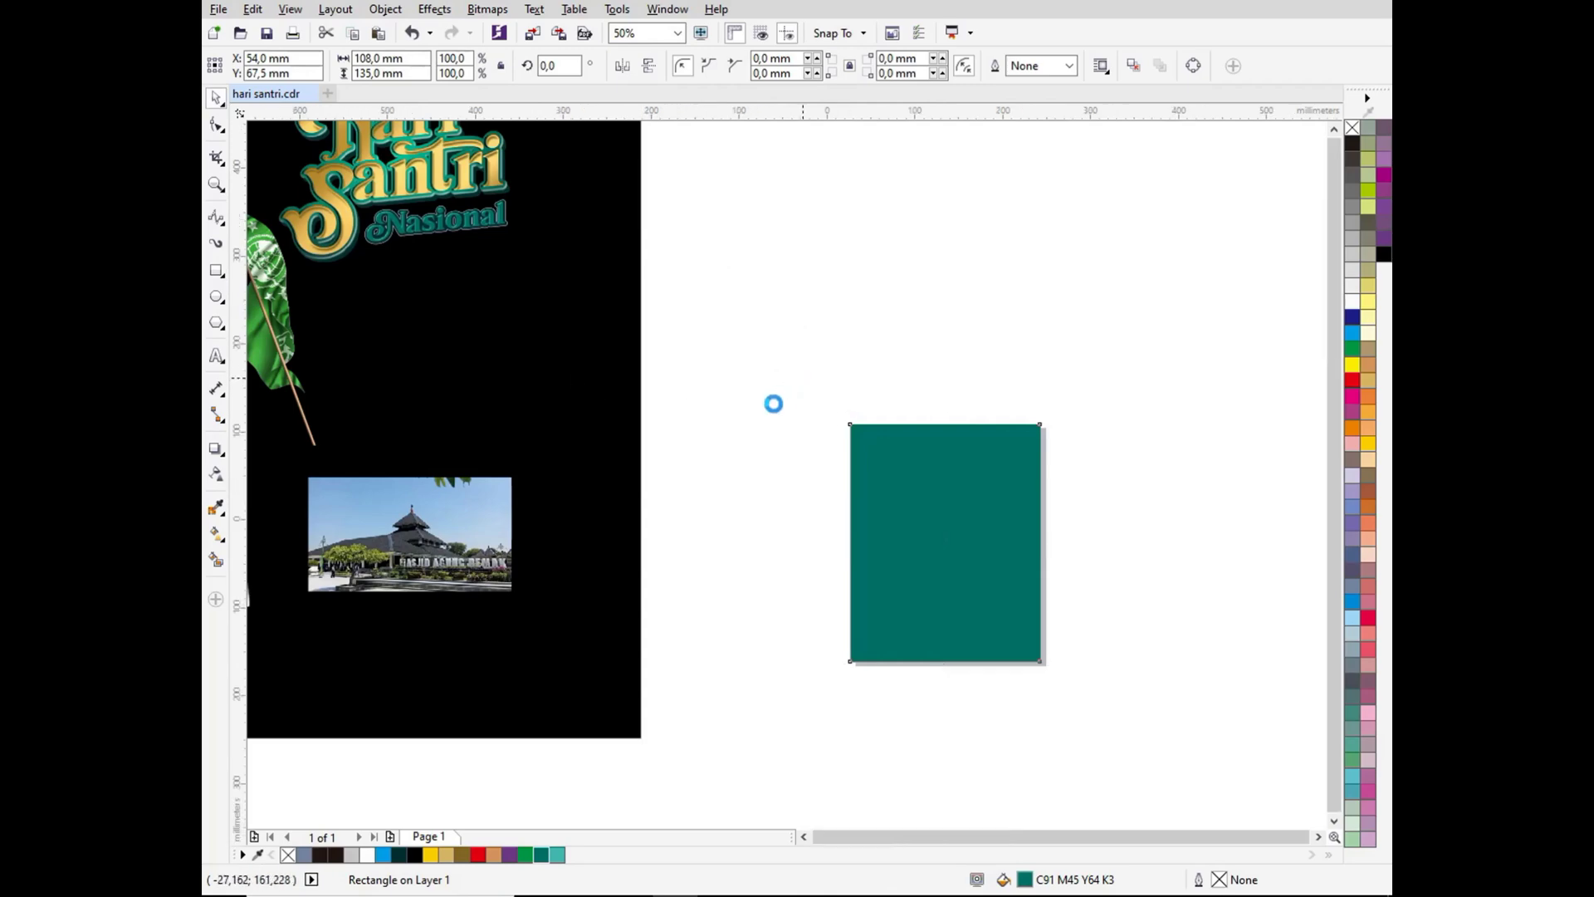
Step: Move the storm cloud image over to the page and PowerClip it inside the teal rectangle
{"action": "scroll", "coordinate": [780, 398], "scroll_direction": "down", "scroll_amount": 2}
{"action": "left_click", "coordinate": [489, 222]}
{"action": "left_click_drag", "start_coordinate": [489, 223], "coordinate": [863, 428]}
{"action": "scroll", "coordinate": [922, 427], "scroll_direction": "up", "scroll_amount": 2}
{"action": "right_click", "coordinate": [807, 432]}
{"action": "left_click", "coordinate": [868, 354]}
{"action": "left_click", "coordinate": [864, 430]}
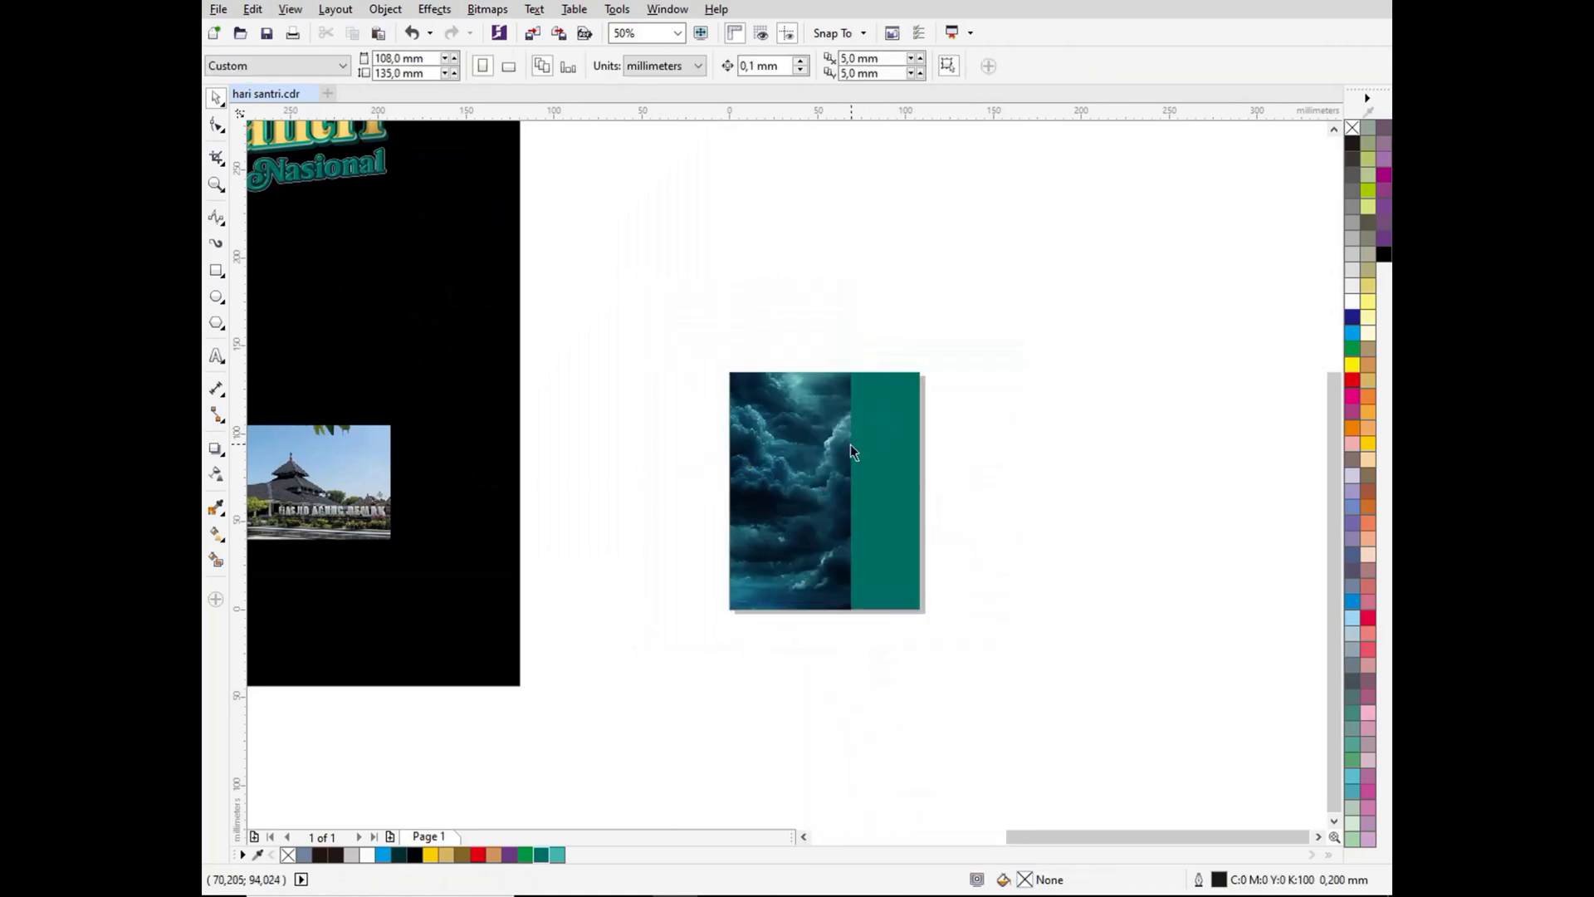
Step: Edit the PowerClip contents and reposition and slightly enlarge the cloud image so it covers the whole rectangle
{"action": "double_click", "coordinate": [788, 452]}
{"action": "left_click_drag", "start_coordinate": [806, 344], "coordinate": [883, 414]}
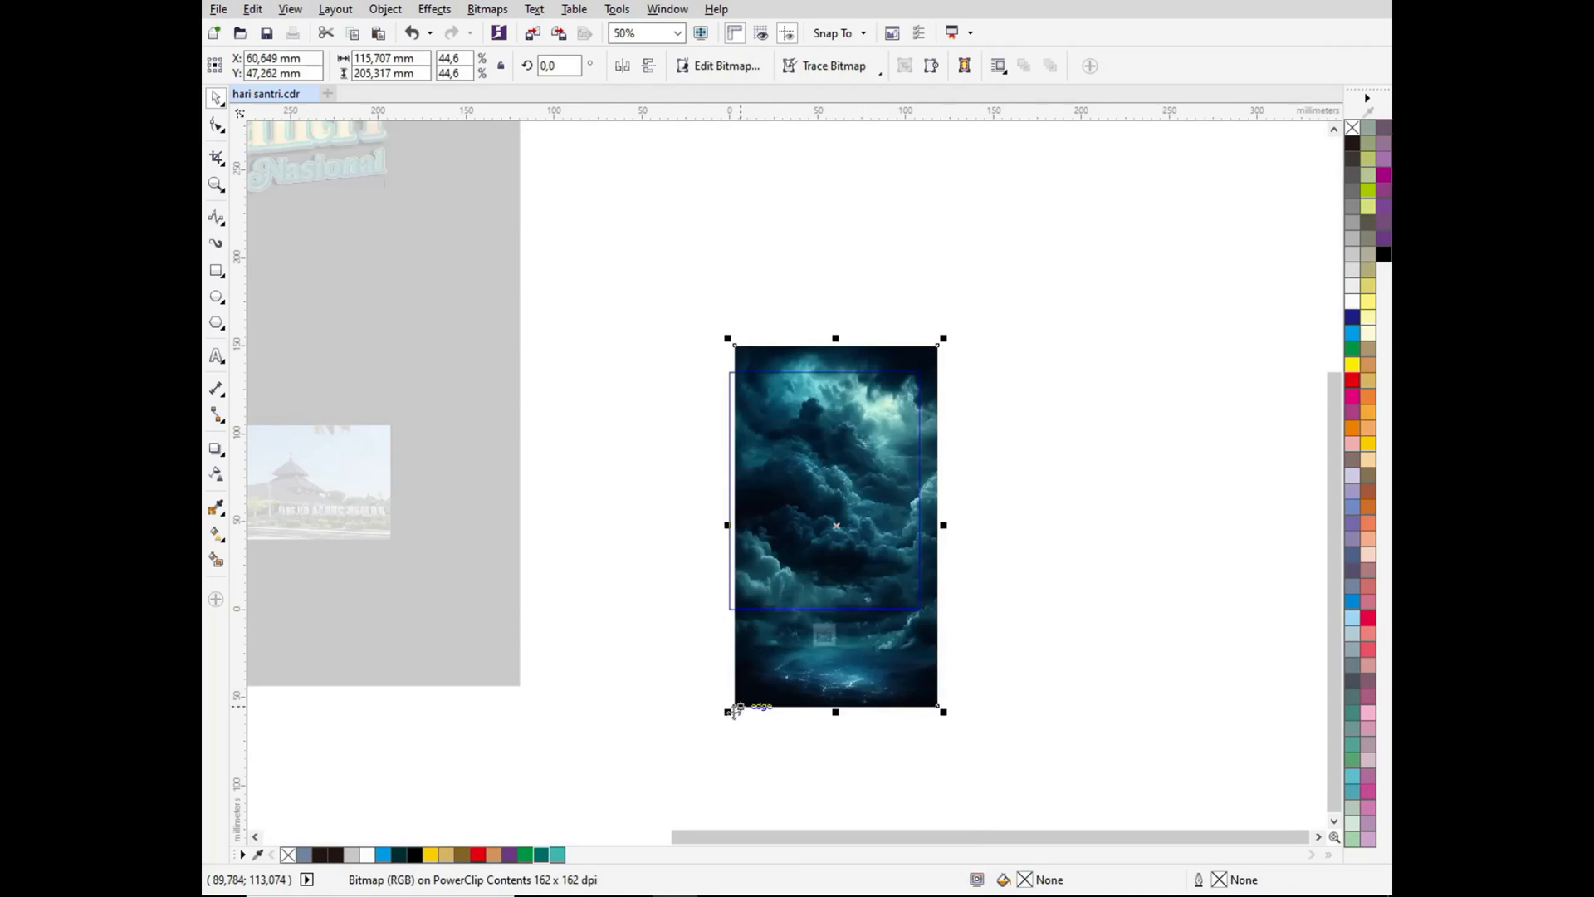
{"action": "left_click_drag", "start_coordinate": [731, 713], "coordinate": [711, 722]}
{"action": "left_click_drag", "start_coordinate": [903, 478], "coordinate": [902, 477]}
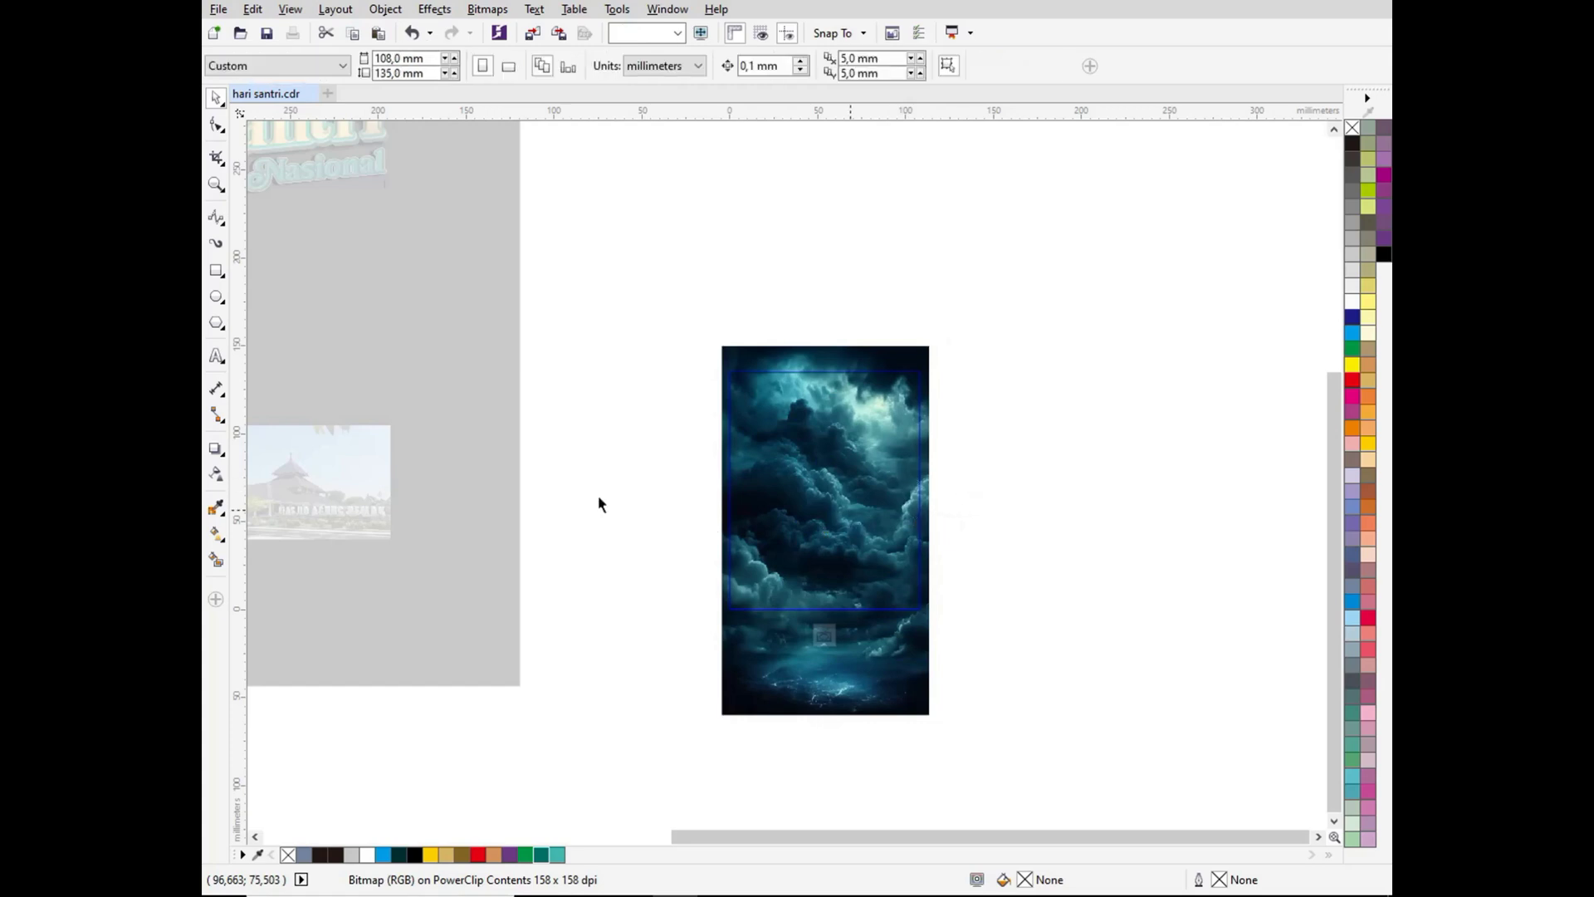
Step: Set the cloud image's transparency merge mode to Multiply and finish editing the PowerClip
{"action": "left_click", "coordinate": [219, 476]}
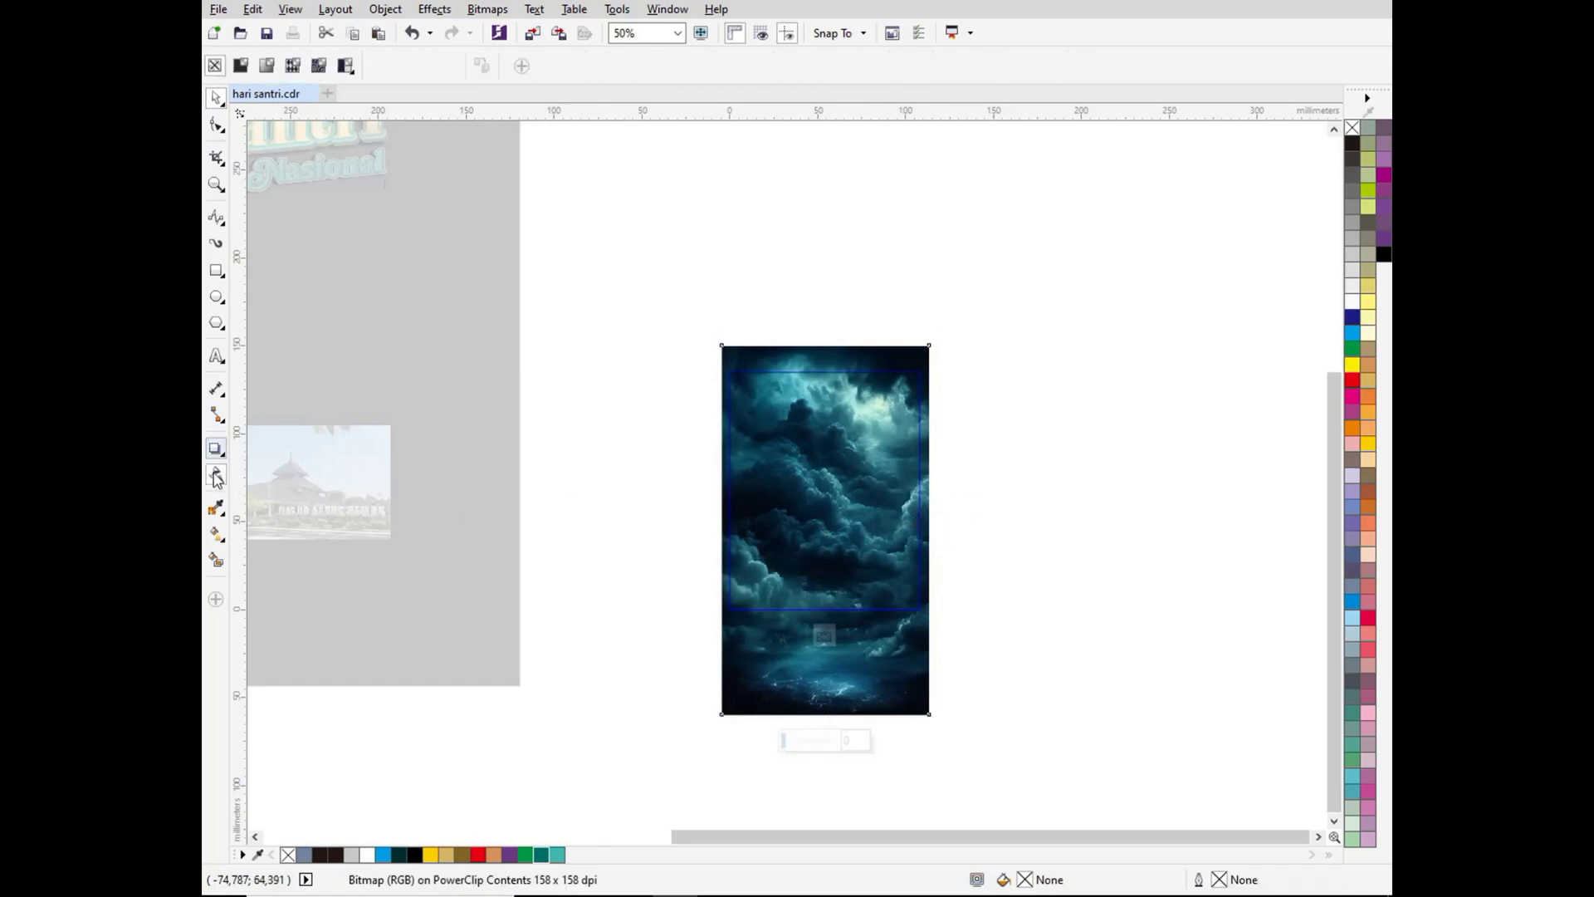
{"action": "left_click", "coordinate": [424, 66]}
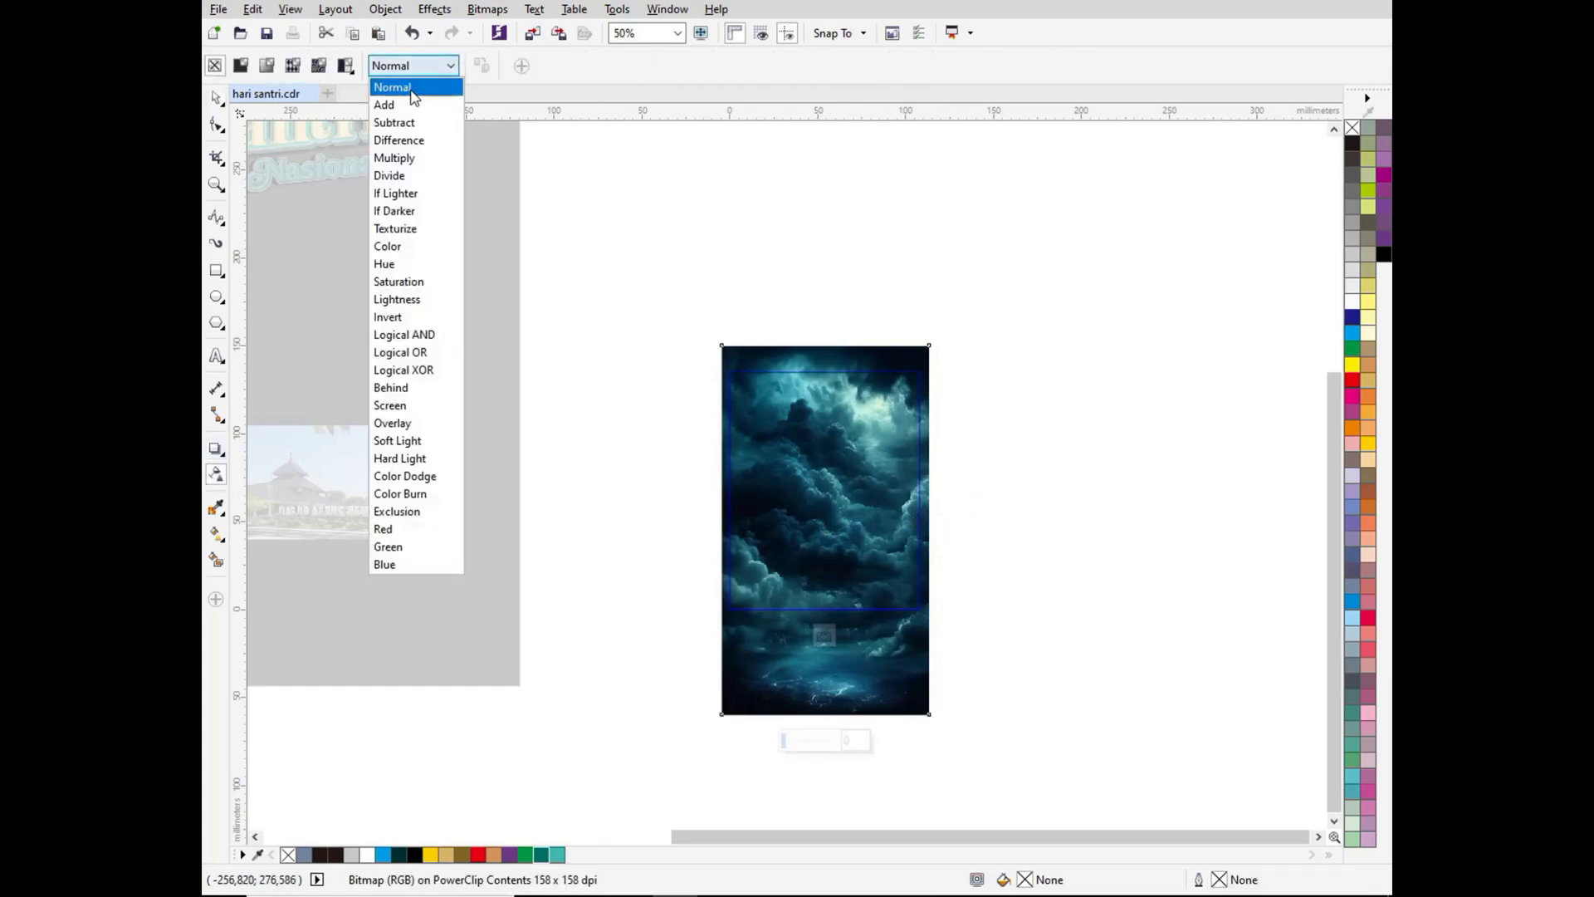
{"action": "left_click", "coordinate": [411, 163]}
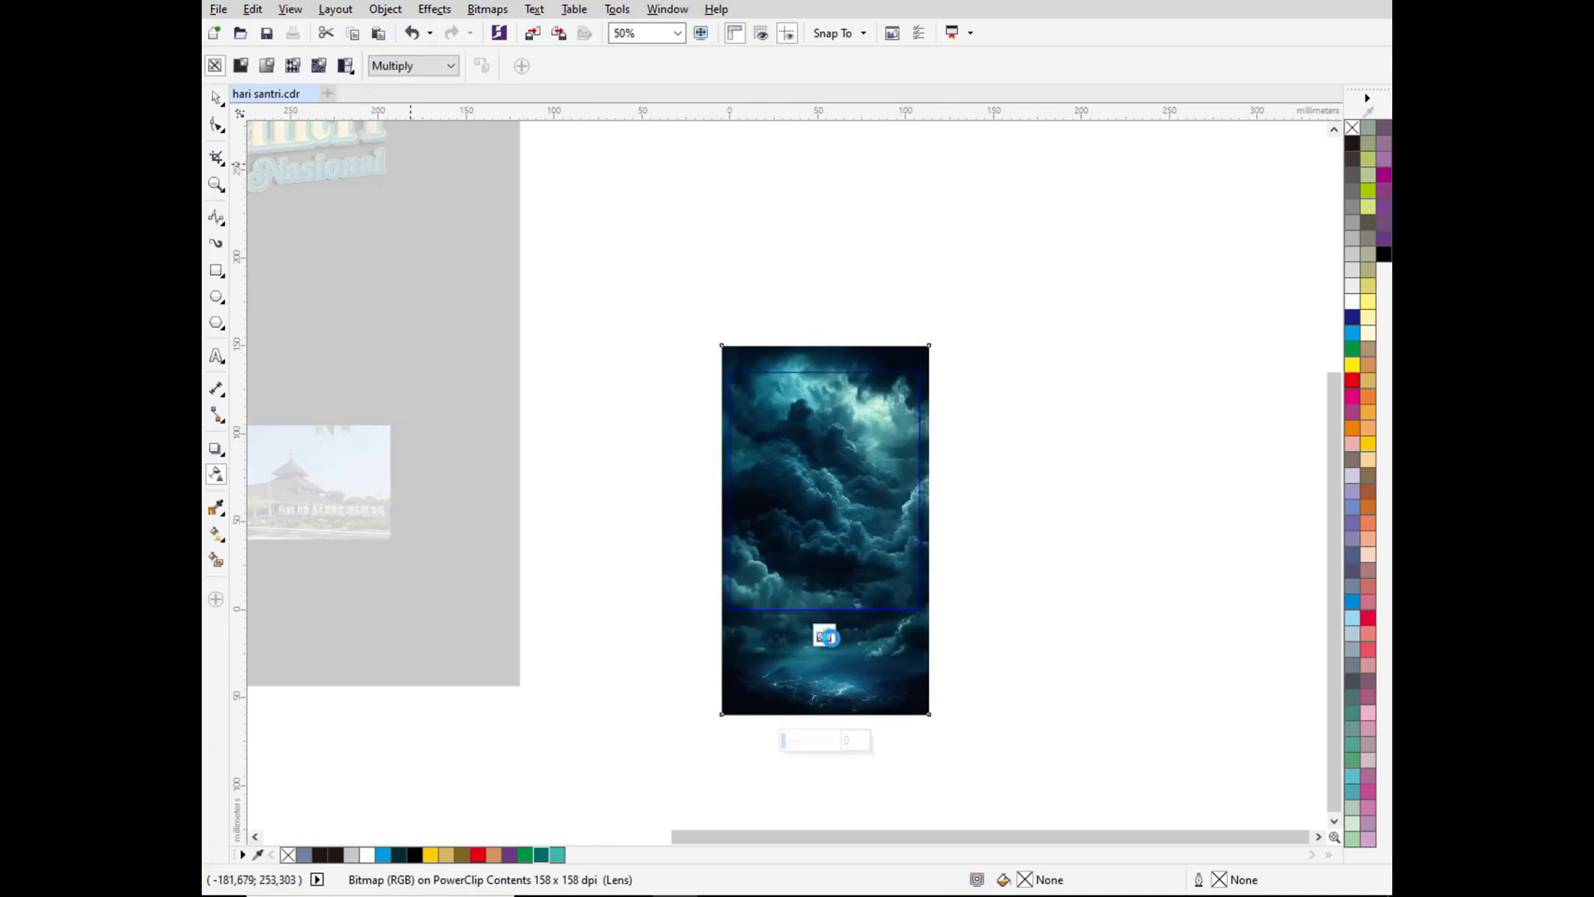
{"action": "left_click", "coordinate": [826, 636]}
{"action": "left_click", "coordinate": [1018, 609]}
Step: Move the photo of the praying congregation from the black asset board onto the right edge of the page
{"action": "scroll", "coordinate": [803, 491], "scroll_direction": "up", "scroll_amount": 2}
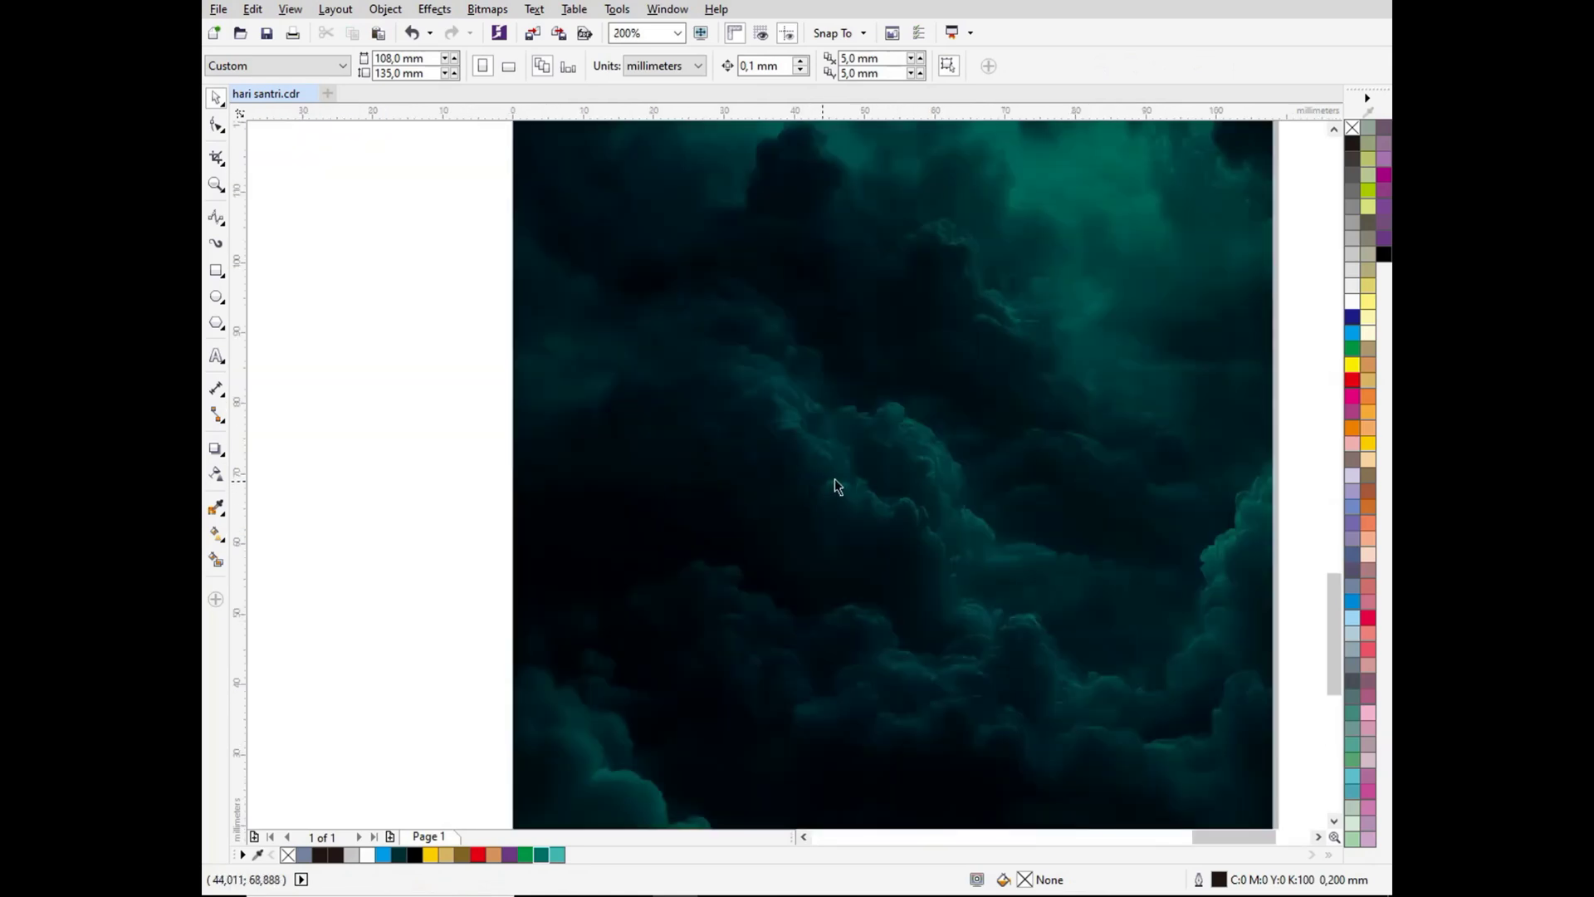
{"action": "scroll", "coordinate": [829, 480], "scroll_direction": "down", "scroll_amount": 4}
{"action": "scroll", "coordinate": [665, 449], "scroll_direction": "down", "scroll_amount": 2}
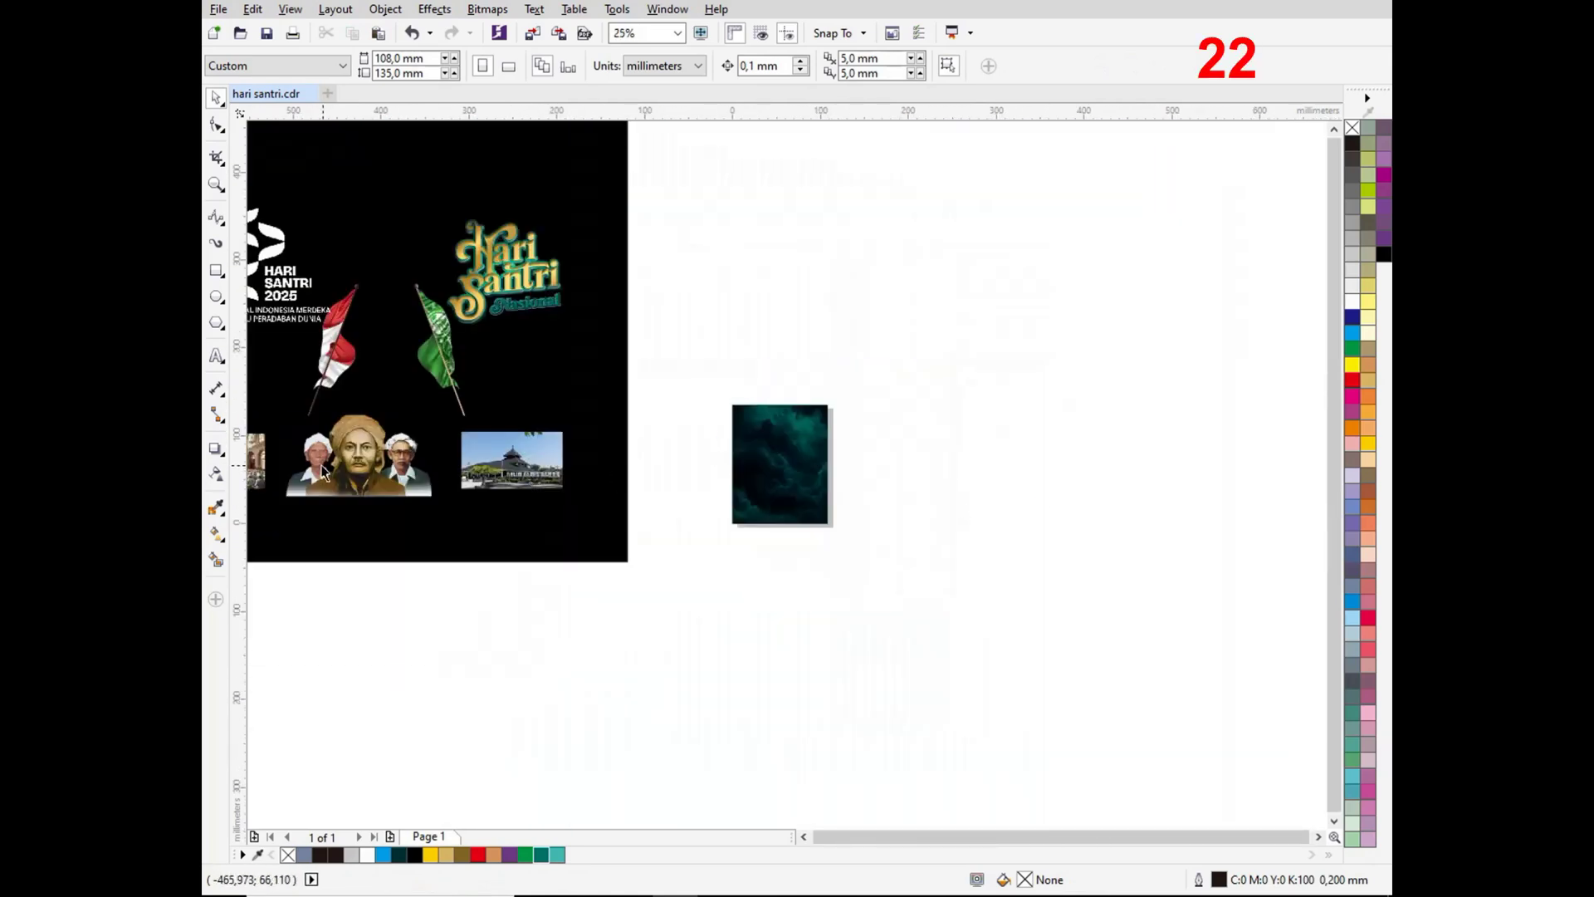
{"action": "left_click", "coordinate": [258, 462]}
{"action": "left_click_drag", "start_coordinate": [612, 549], "coordinate": [939, 390]}
{"action": "scroll", "coordinate": [815, 497], "scroll_direction": "up", "scroll_amount": 4}
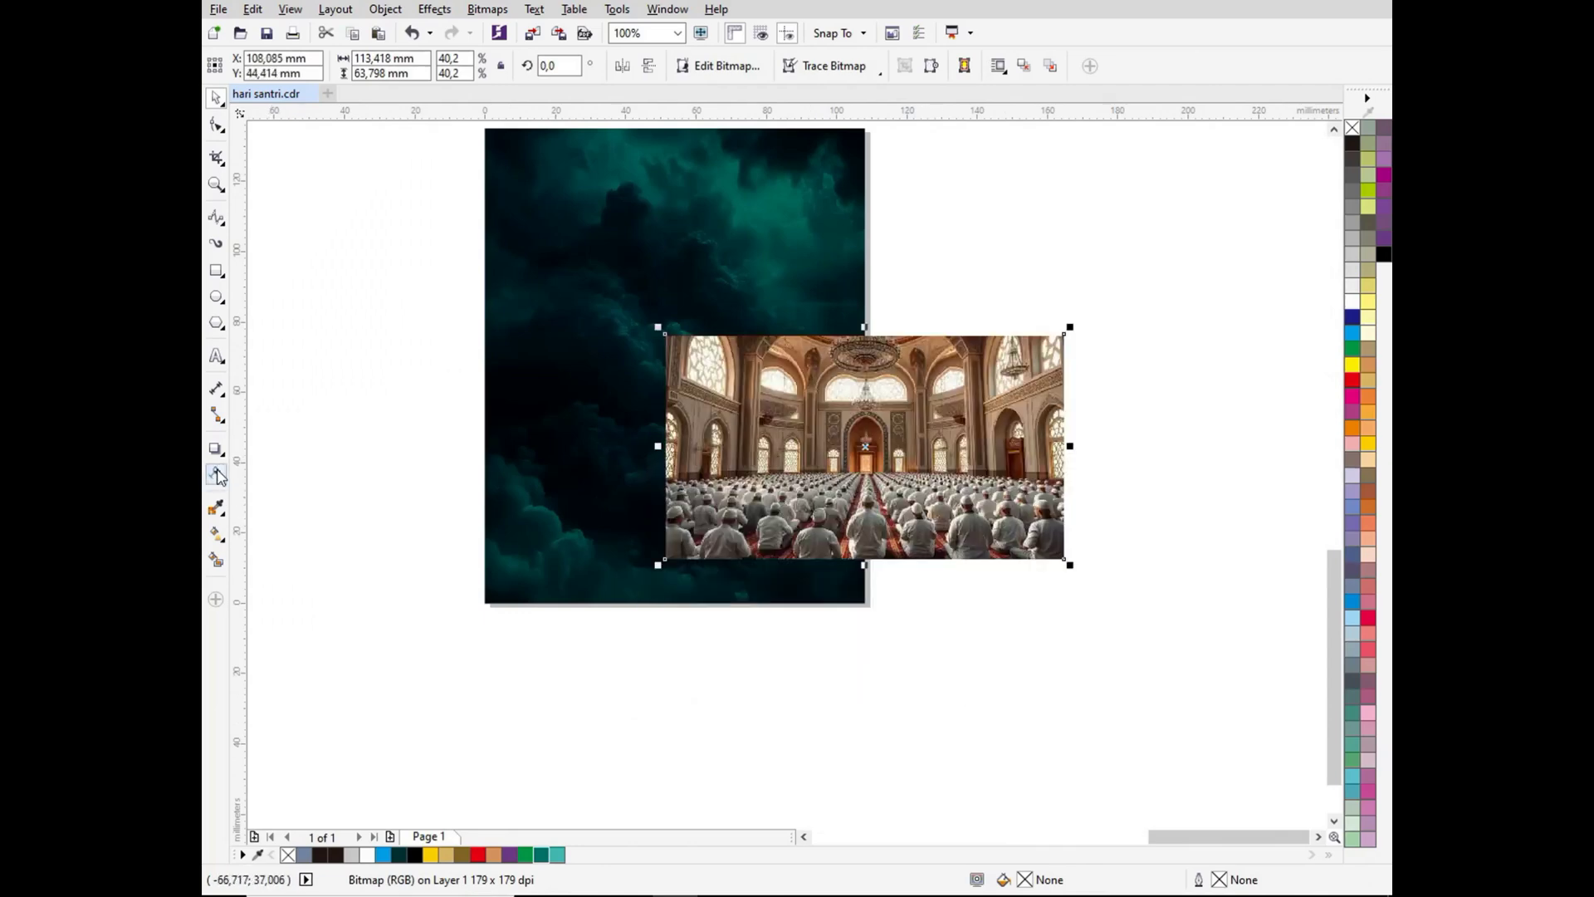
Step: Fade out the upper part of the congregation photo with a vertical linear transparency and set its merge mode to Multiply
{"action": "left_click", "coordinate": [216, 474]}
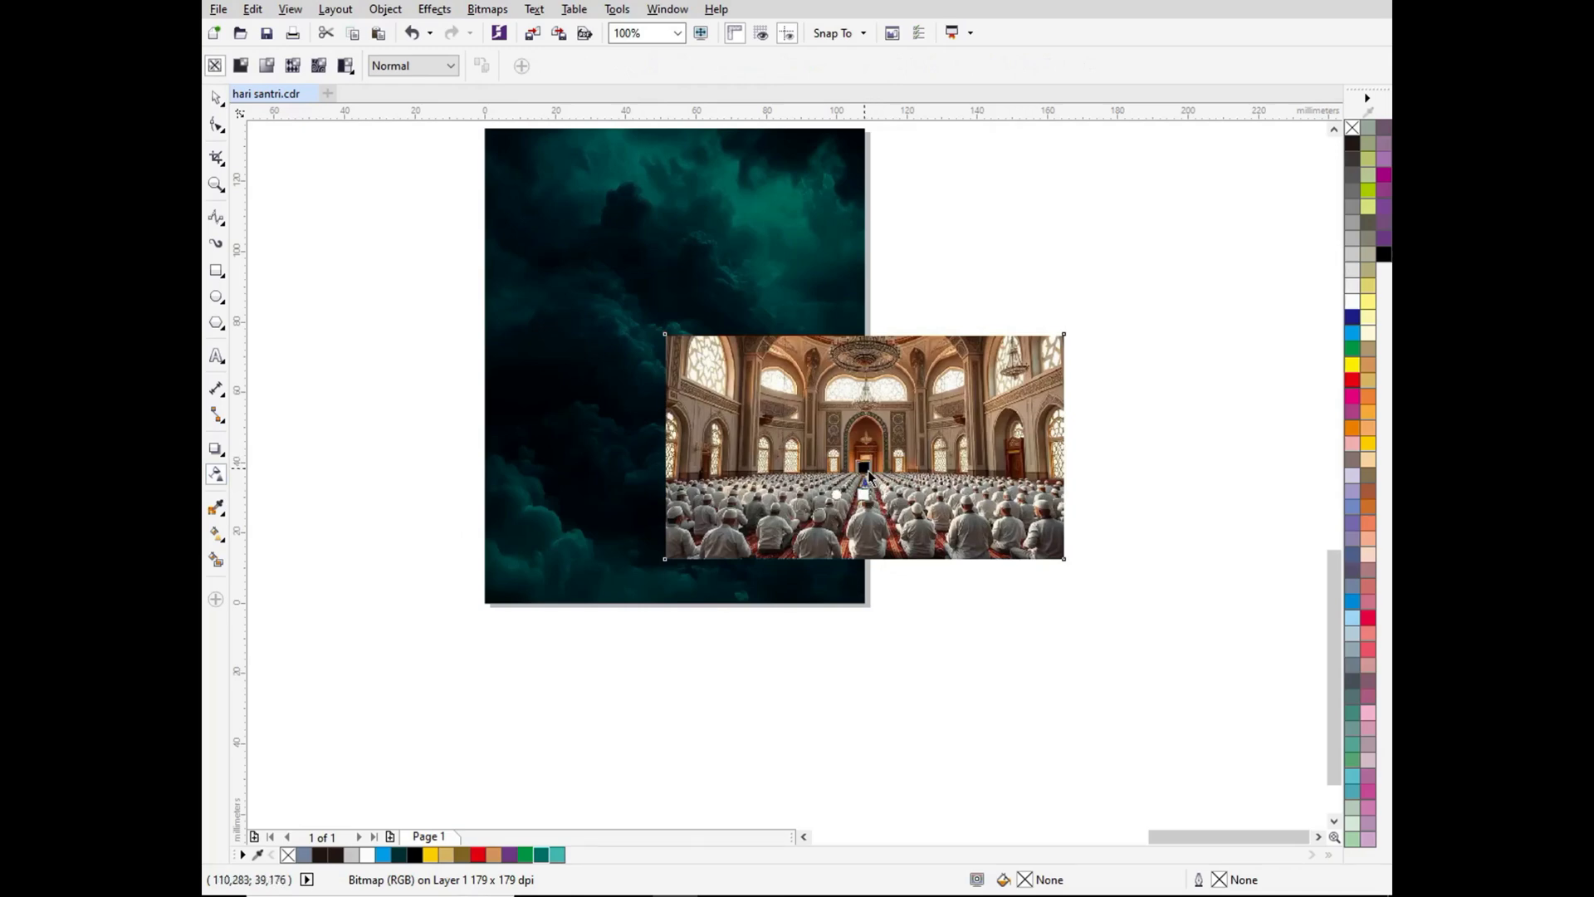
{"action": "scroll", "coordinate": [867, 492], "scroll_direction": "up", "scroll_amount": 1}
{"action": "left_click_drag", "start_coordinate": [864, 526], "coordinate": [860, 453]}
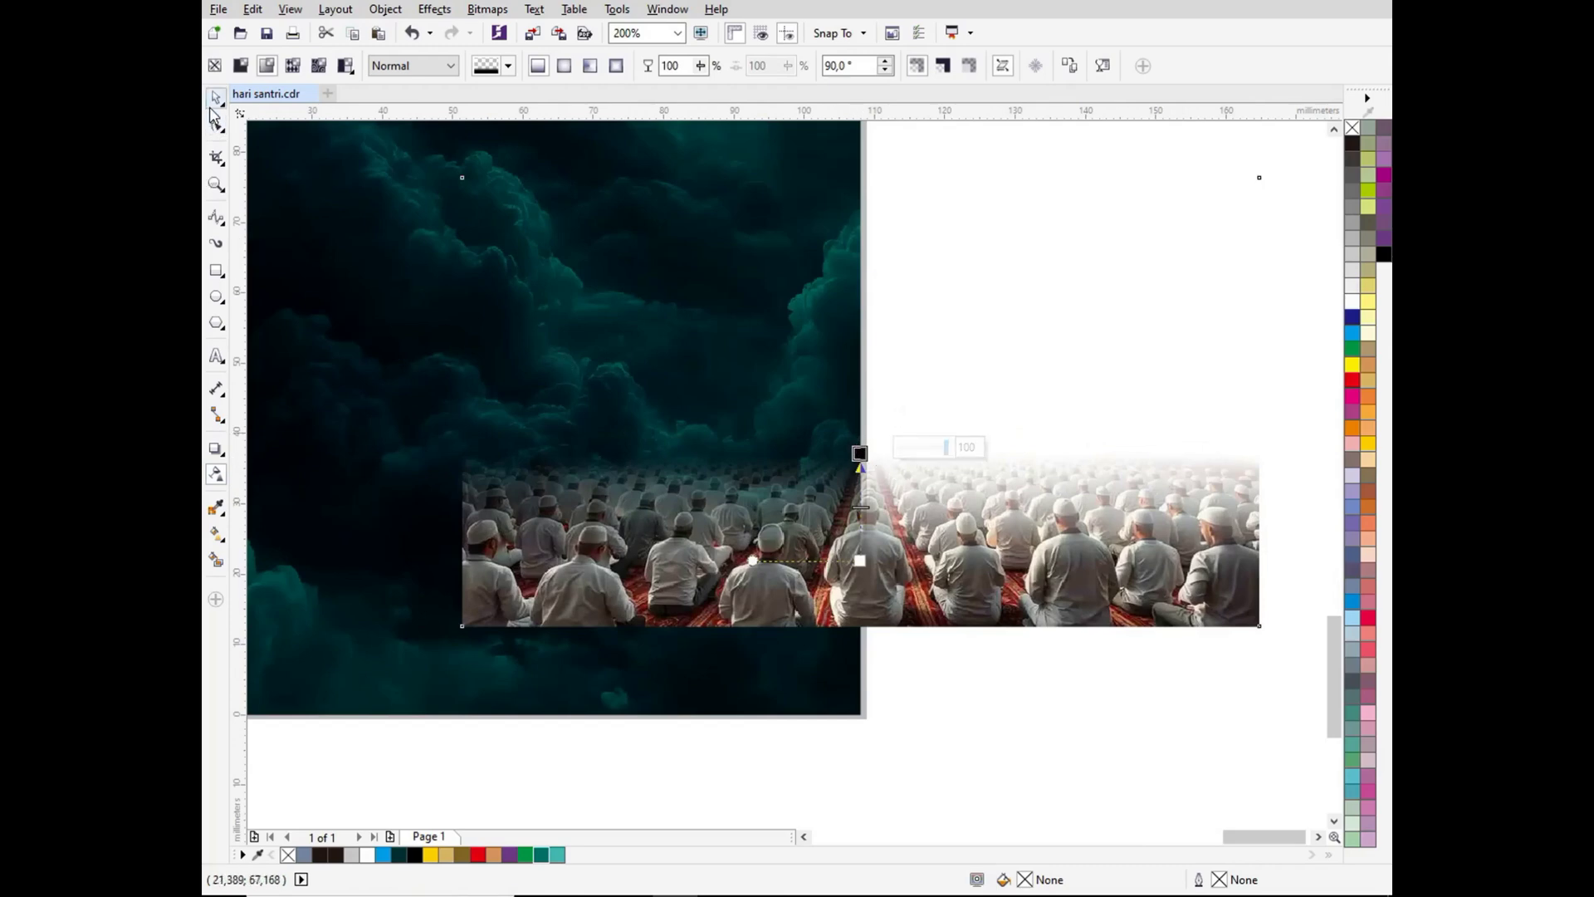
{"action": "left_click", "coordinate": [402, 157]}
{"action": "scroll", "coordinate": [810, 368], "scroll_direction": "down", "scroll_amount": 2}
{"action": "left_click", "coordinate": [214, 98]}
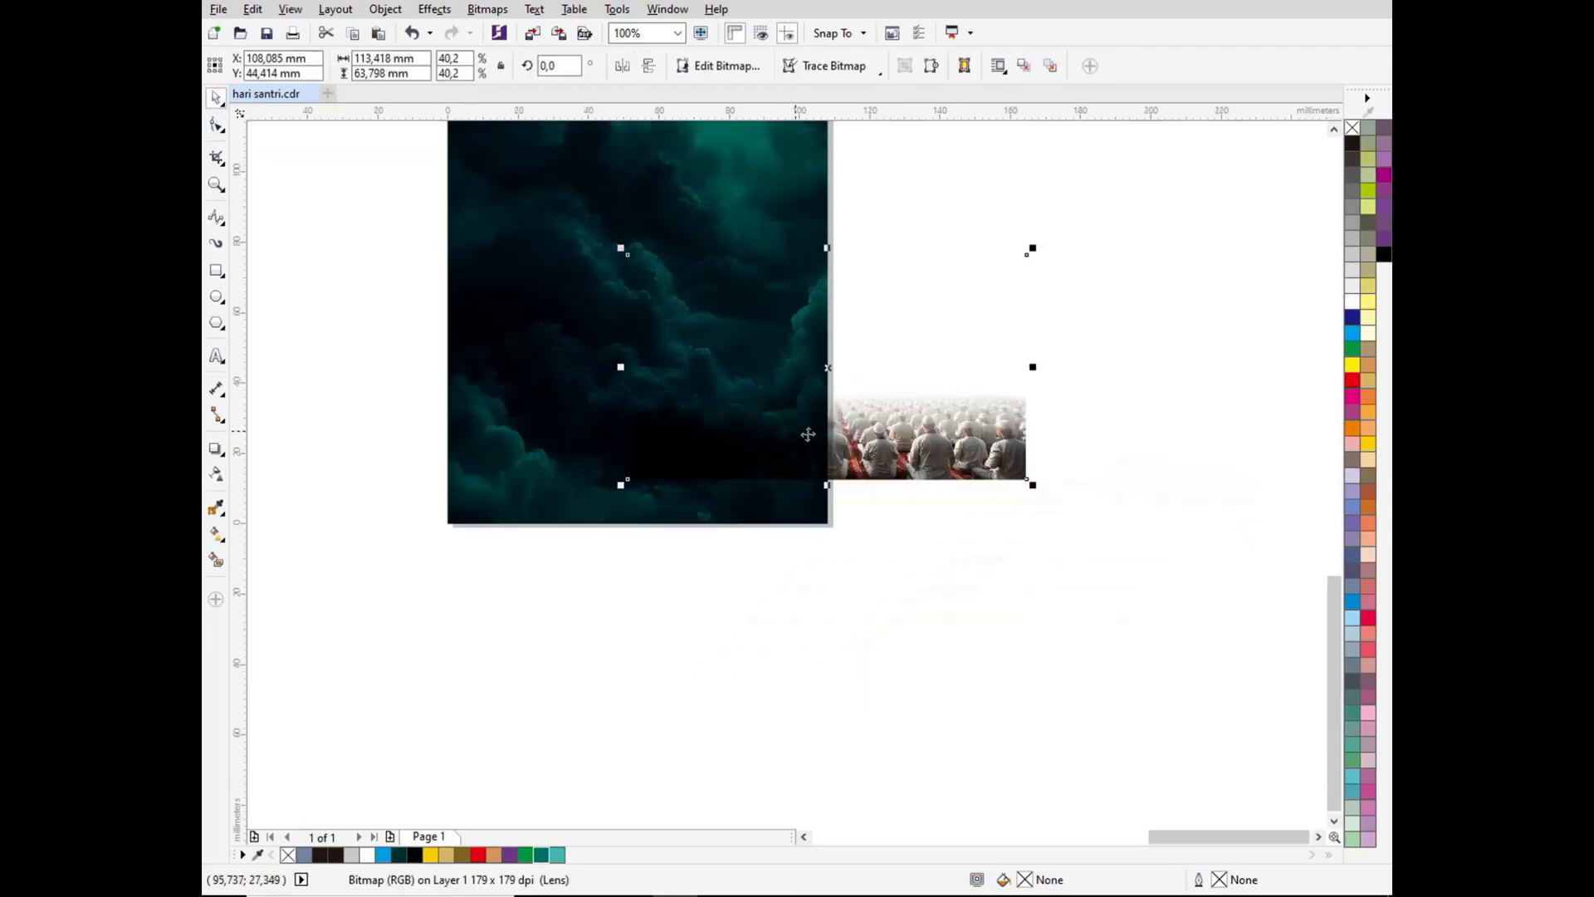
Step: Move the congregation photo over the page's bottom edge, PowerClip it into the background rectangle and adjust its position inside
{"action": "left_click_drag", "start_coordinate": [933, 421], "coordinate": [773, 453]}
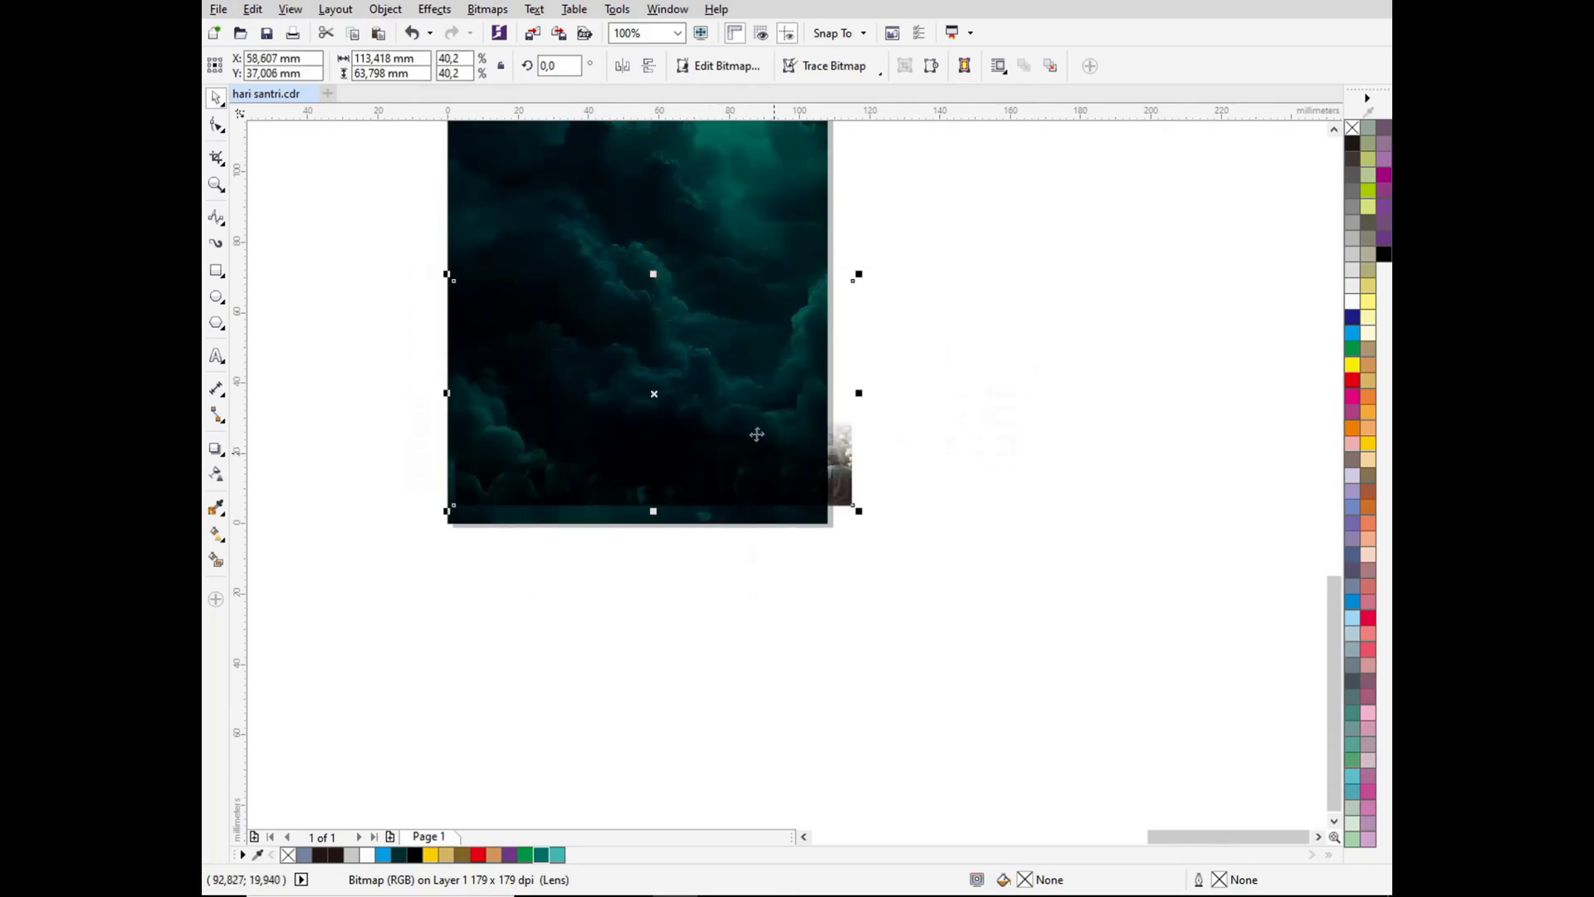
{"action": "right_click", "coordinate": [721, 451]}
{"action": "left_click", "coordinate": [793, 355]}
{"action": "left_click", "coordinate": [821, 309]}
{"action": "left_click", "coordinate": [707, 395], "text": "ctrl"}
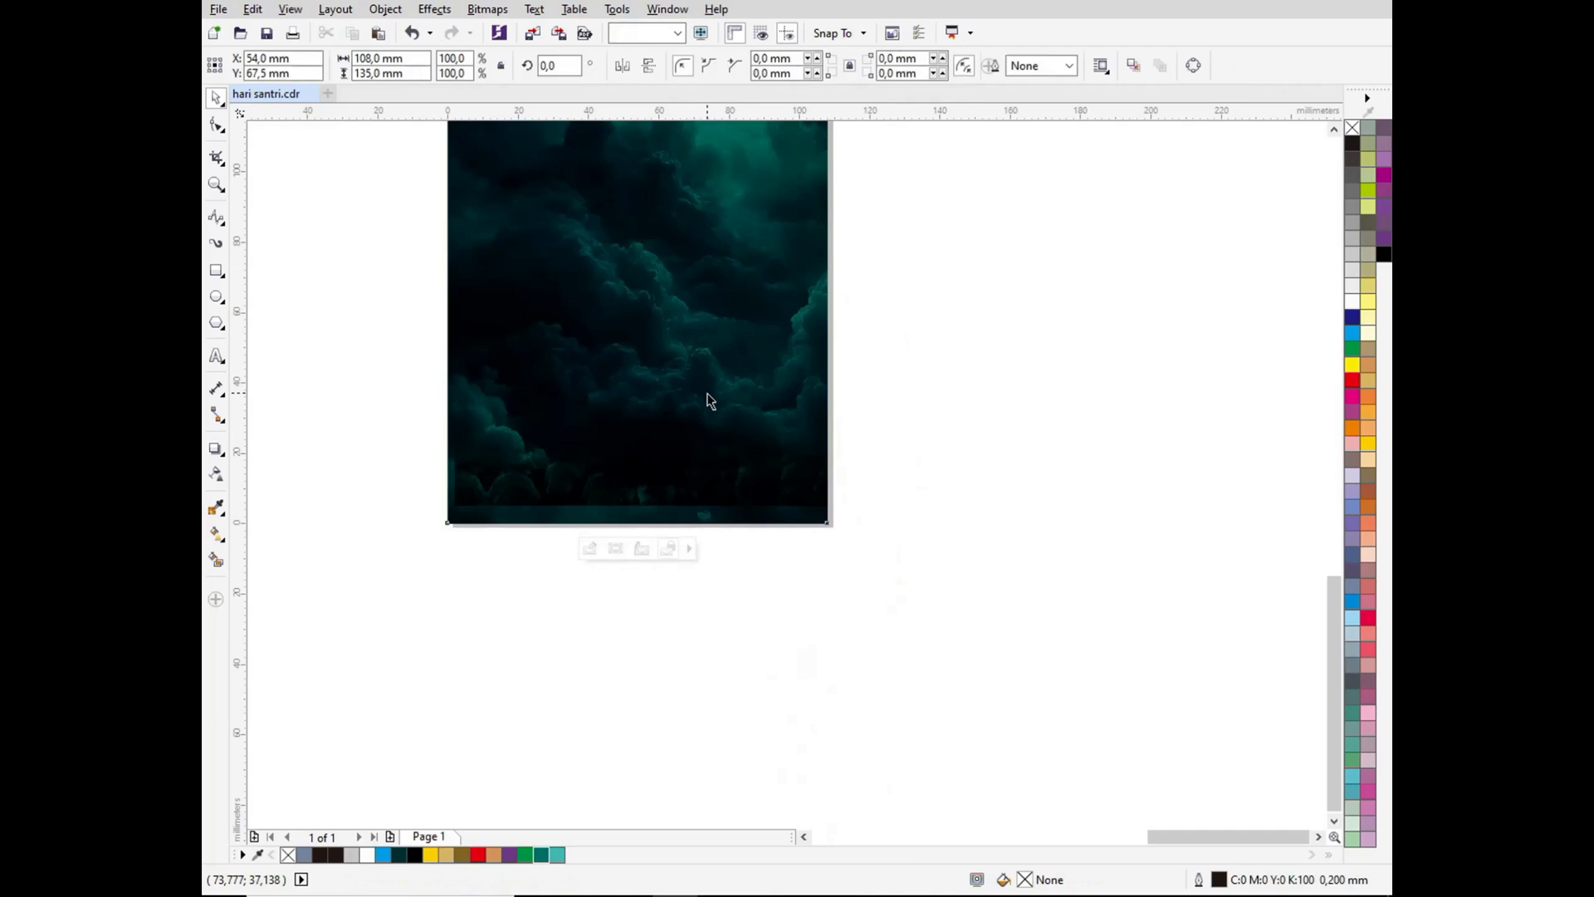
{"action": "left_click_drag", "start_coordinate": [772, 474], "coordinate": [732, 499]}
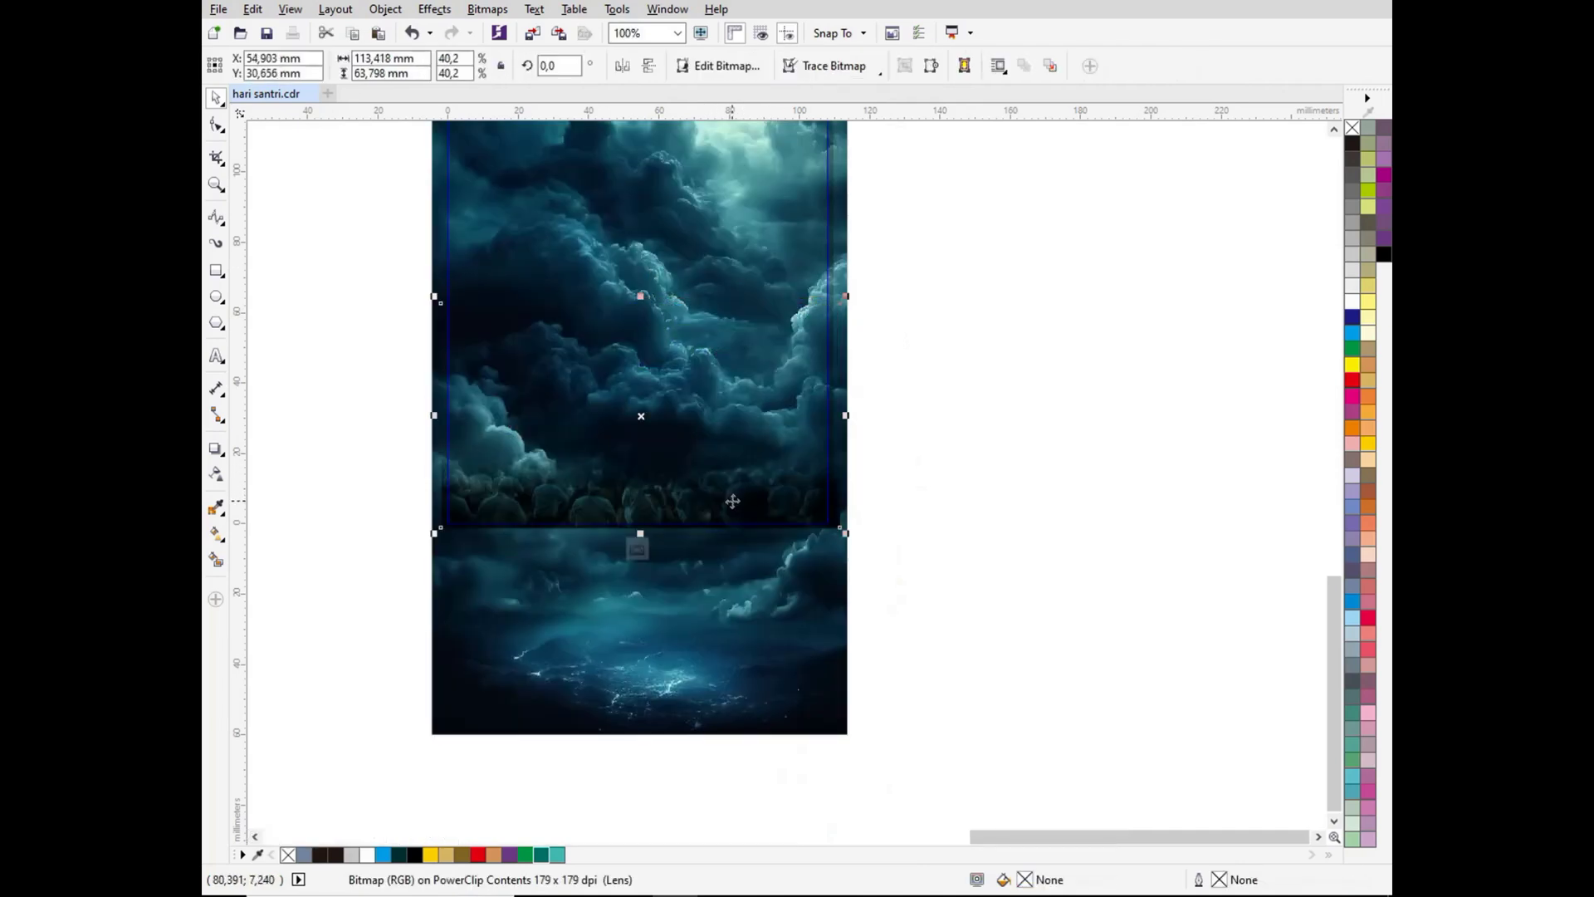
Step: Fade the cloud image downward with a linear transparency ending at the congregation, and finish editing the PowerClip
{"action": "left_click", "coordinate": [217, 474]}
{"action": "left_click_drag", "start_coordinate": [646, 224], "coordinate": [644, 468]}
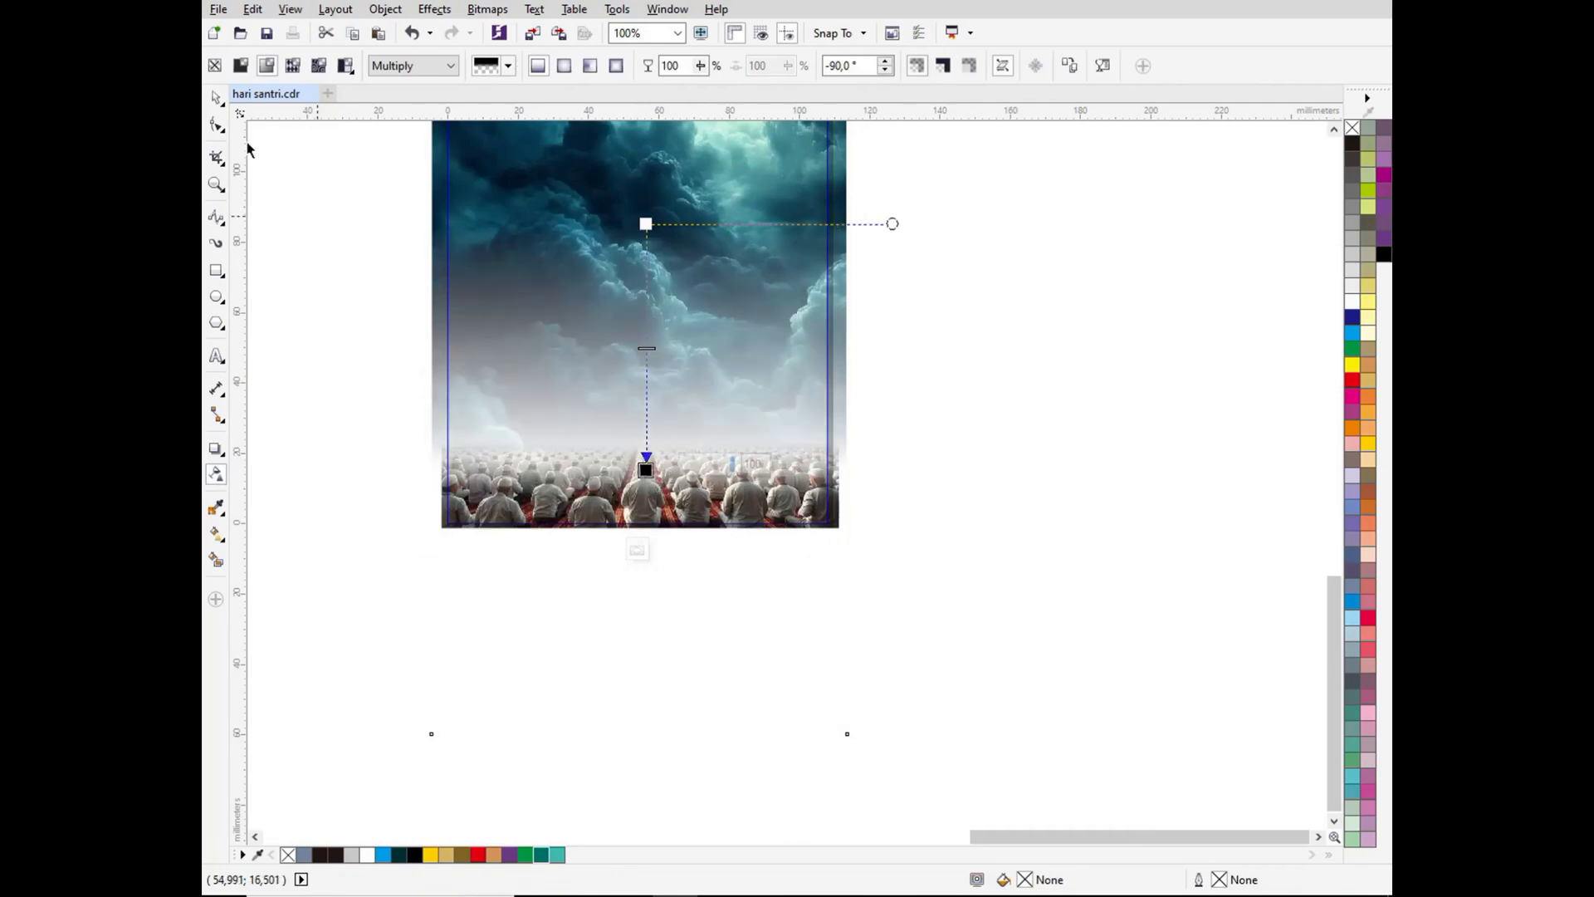
{"action": "left_click", "coordinate": [214, 99]}
{"action": "left_click", "coordinate": [974, 540]}
{"action": "scroll", "coordinate": [760, 524], "scroll_direction": "down", "scroll_amount": 1}
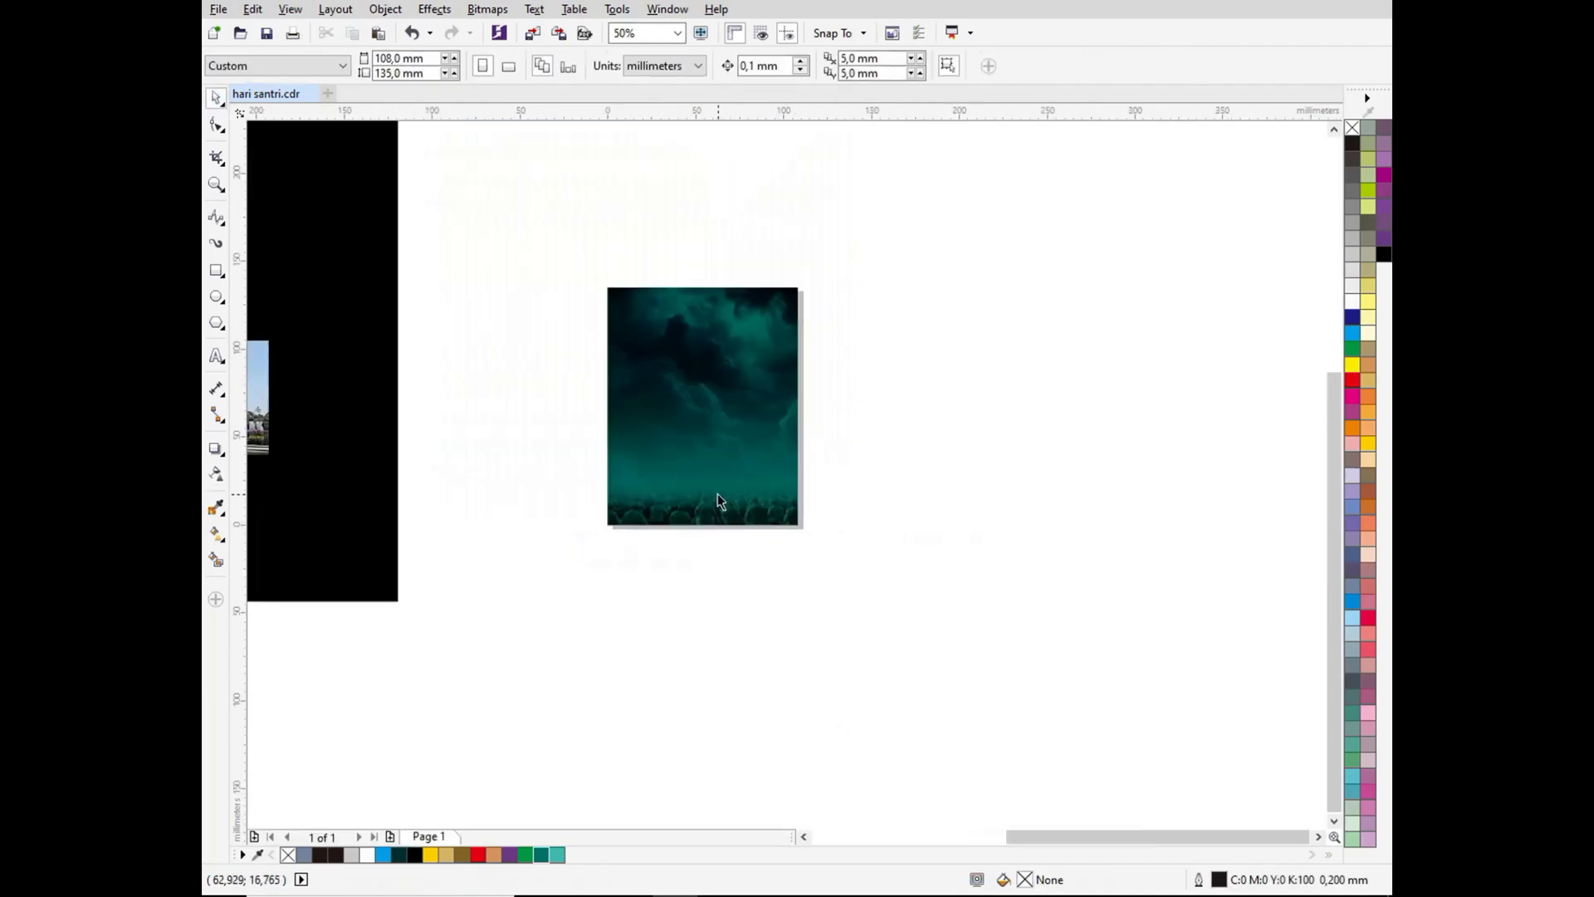
Step: Shift the congregation photo slightly upward inside the PowerClip and finish editing the contents
{"action": "scroll", "coordinate": [718, 493], "scroll_direction": "up", "scroll_amount": 1}
{"action": "double_click", "coordinate": [705, 519]}
{"action": "scroll", "coordinate": [706, 535], "scroll_direction": "up", "scroll_amount": 2}
{"action": "left_click_drag", "start_coordinate": [703, 531], "coordinate": [700, 515]}
{"action": "scroll", "coordinate": [700, 515], "scroll_direction": "down", "scroll_amount": 2}
{"action": "left_click", "coordinate": [676, 613]}
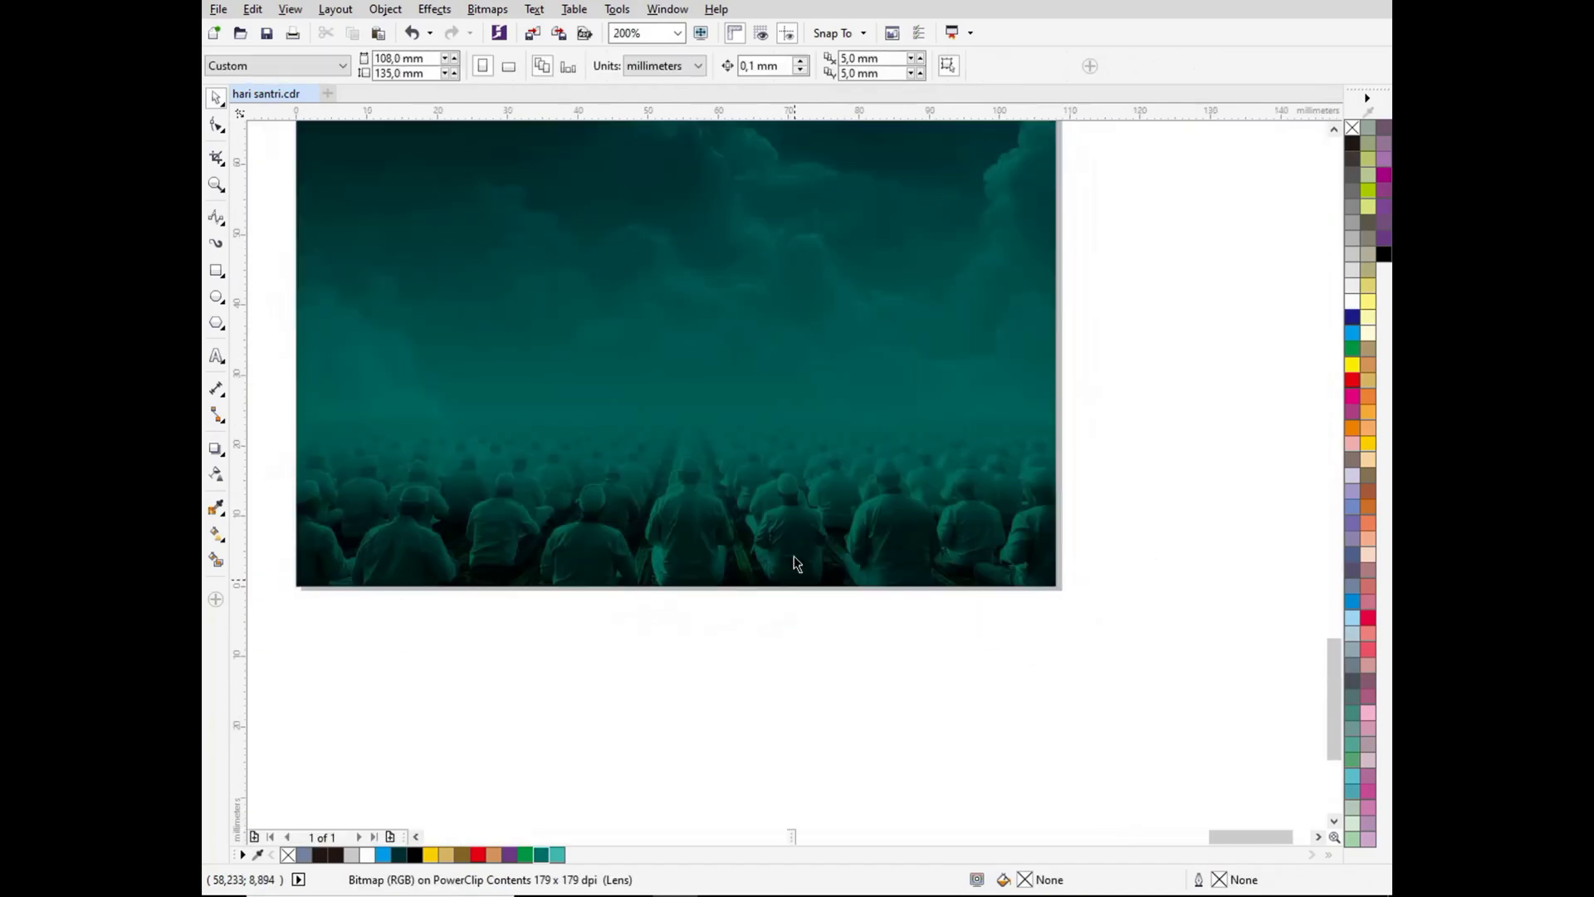
Step: Move the Masjid Agung Demak photo from the asset board to the page's upper left corner
{"action": "scroll", "coordinate": [798, 557], "scroll_direction": "down", "scroll_amount": 2}
{"action": "left_click_drag", "start_coordinate": [290, 444], "coordinate": [660, 319]}
{"action": "scroll", "coordinate": [656, 320], "scroll_direction": "up", "scroll_amount": 1}
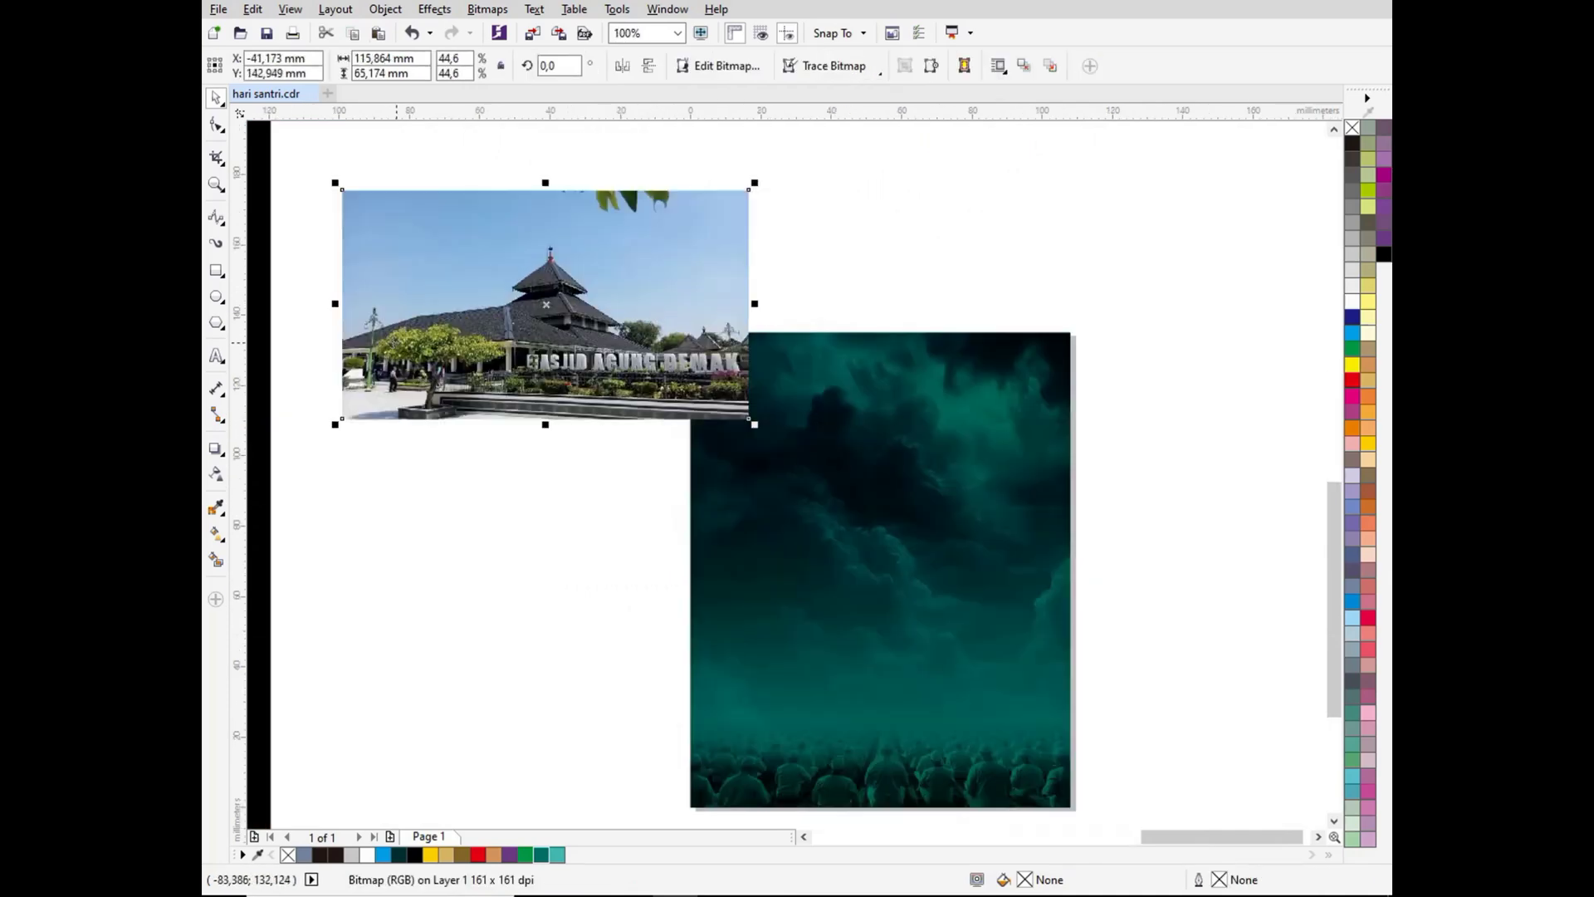
Step: Apply an elliptical fountain transparency to the Masjid Agung Demak photo and tighten it so the edges fade around the roof
{"action": "left_click", "coordinate": [217, 476]}
{"action": "left_click", "coordinate": [270, 70]}
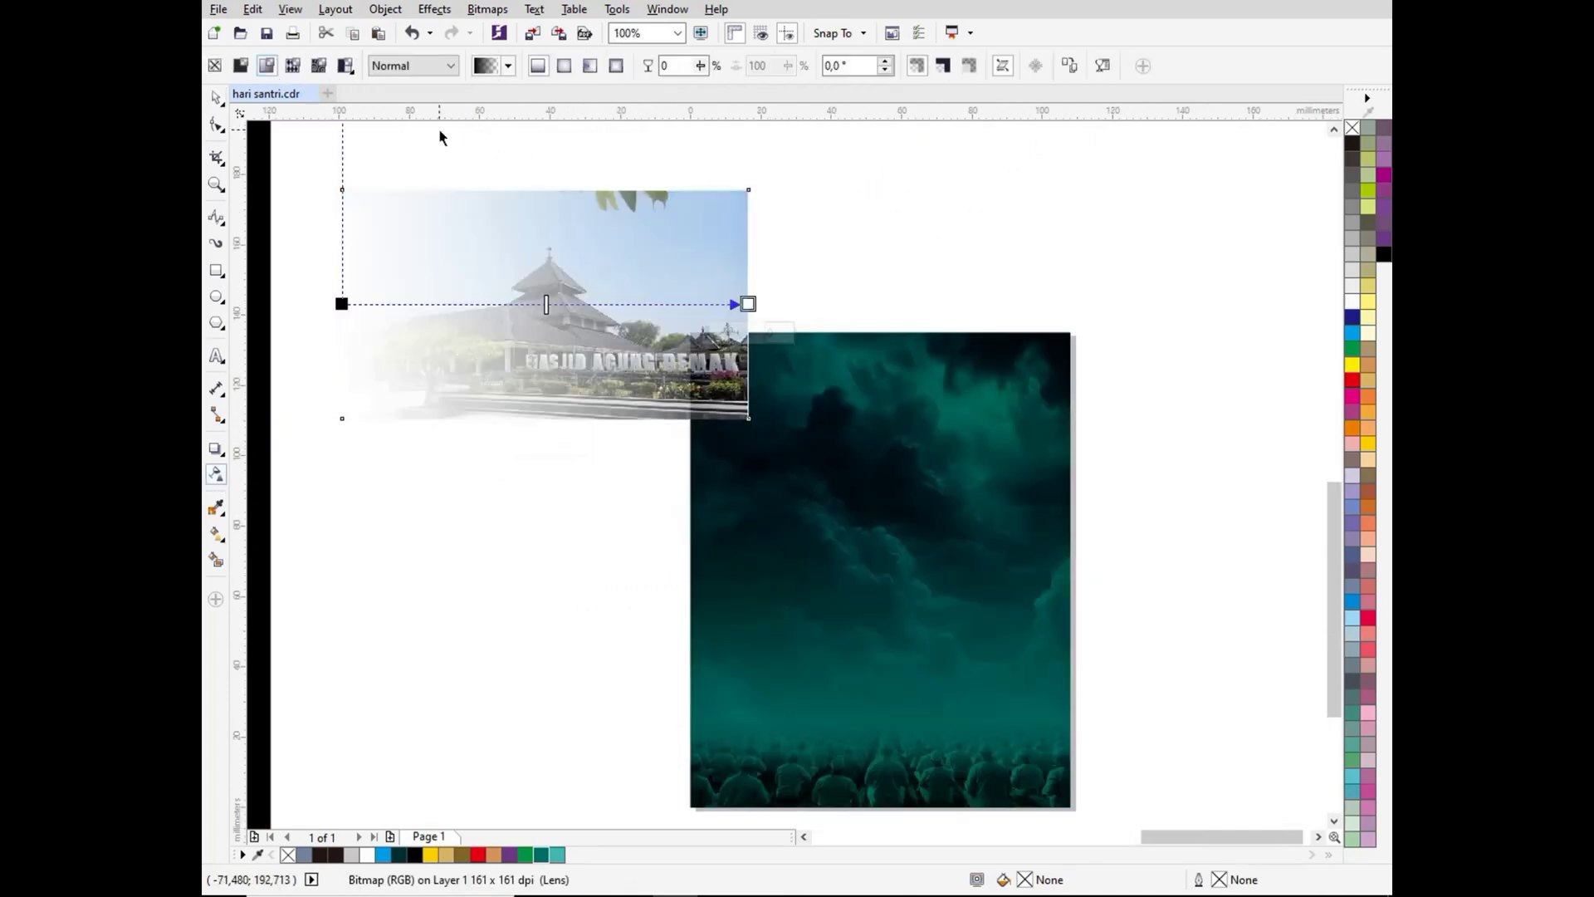
{"action": "left_click", "coordinate": [565, 68]}
{"action": "left_click_drag", "start_coordinate": [748, 304], "coordinate": [675, 304]}
{"action": "left_click_drag", "start_coordinate": [546, 163], "coordinate": [546, 190]}
{"action": "left_click", "coordinate": [216, 98]}
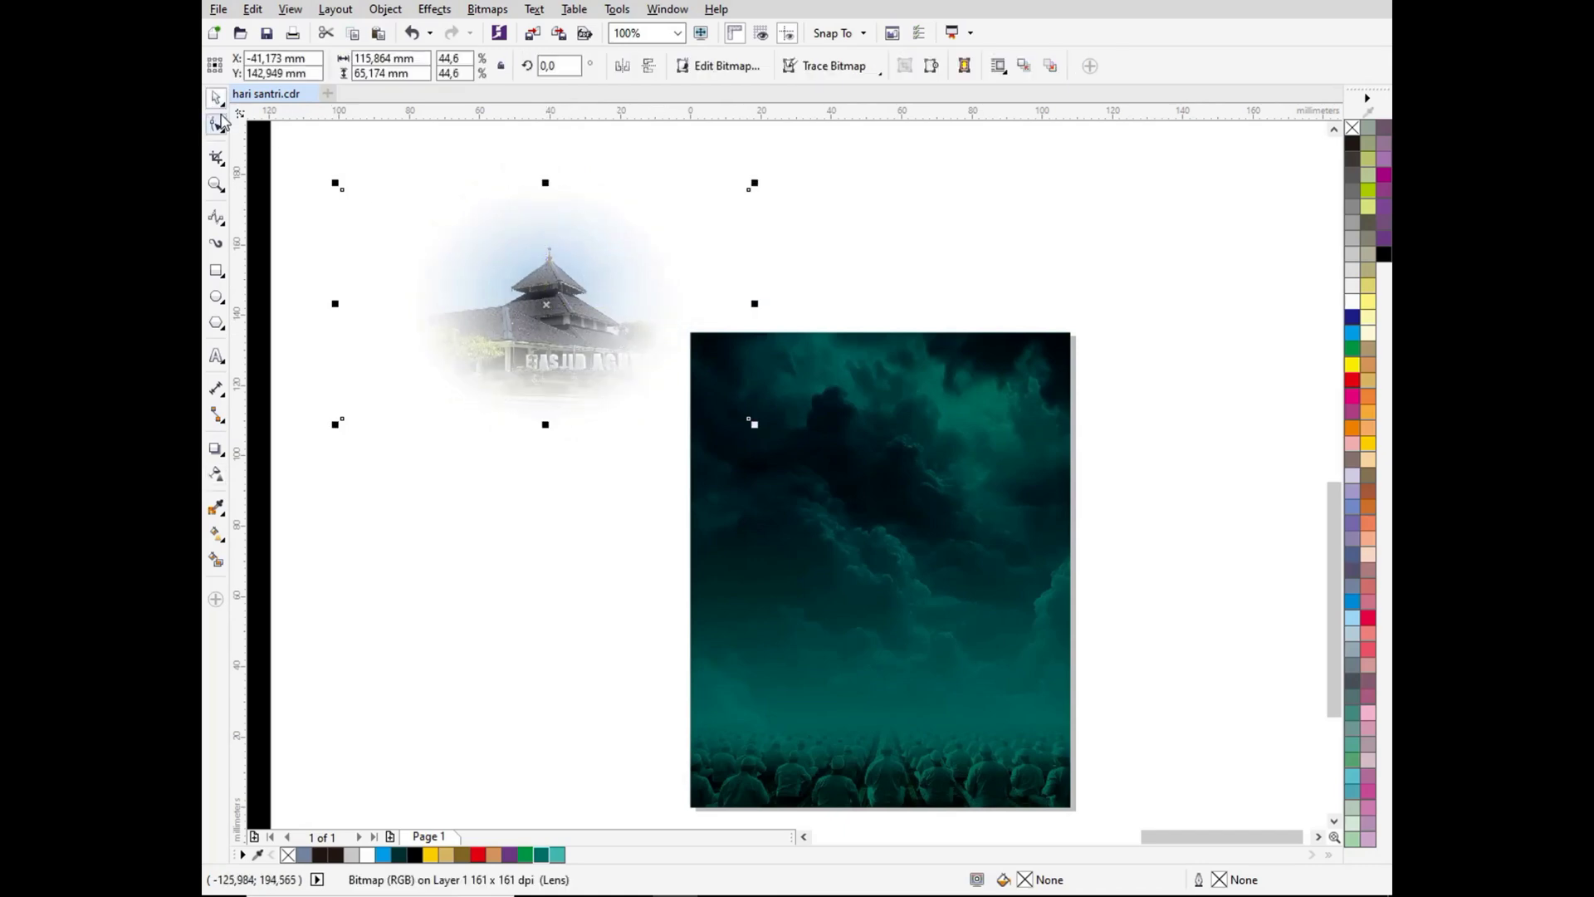
Step: Move the faded mosque photo onto the right half of the background, centred at about X 86.2 mm, Y 84 mm
{"action": "left_click", "coordinate": [619, 295]}
{"action": "left_click_drag", "start_coordinate": [546, 303], "coordinate": [972, 514]}
{"action": "scroll", "coordinate": [917, 481], "scroll_direction": "down", "scroll_amount": 1}
{"action": "scroll", "coordinate": [942, 524], "scroll_direction": "up", "scroll_amount": 1}
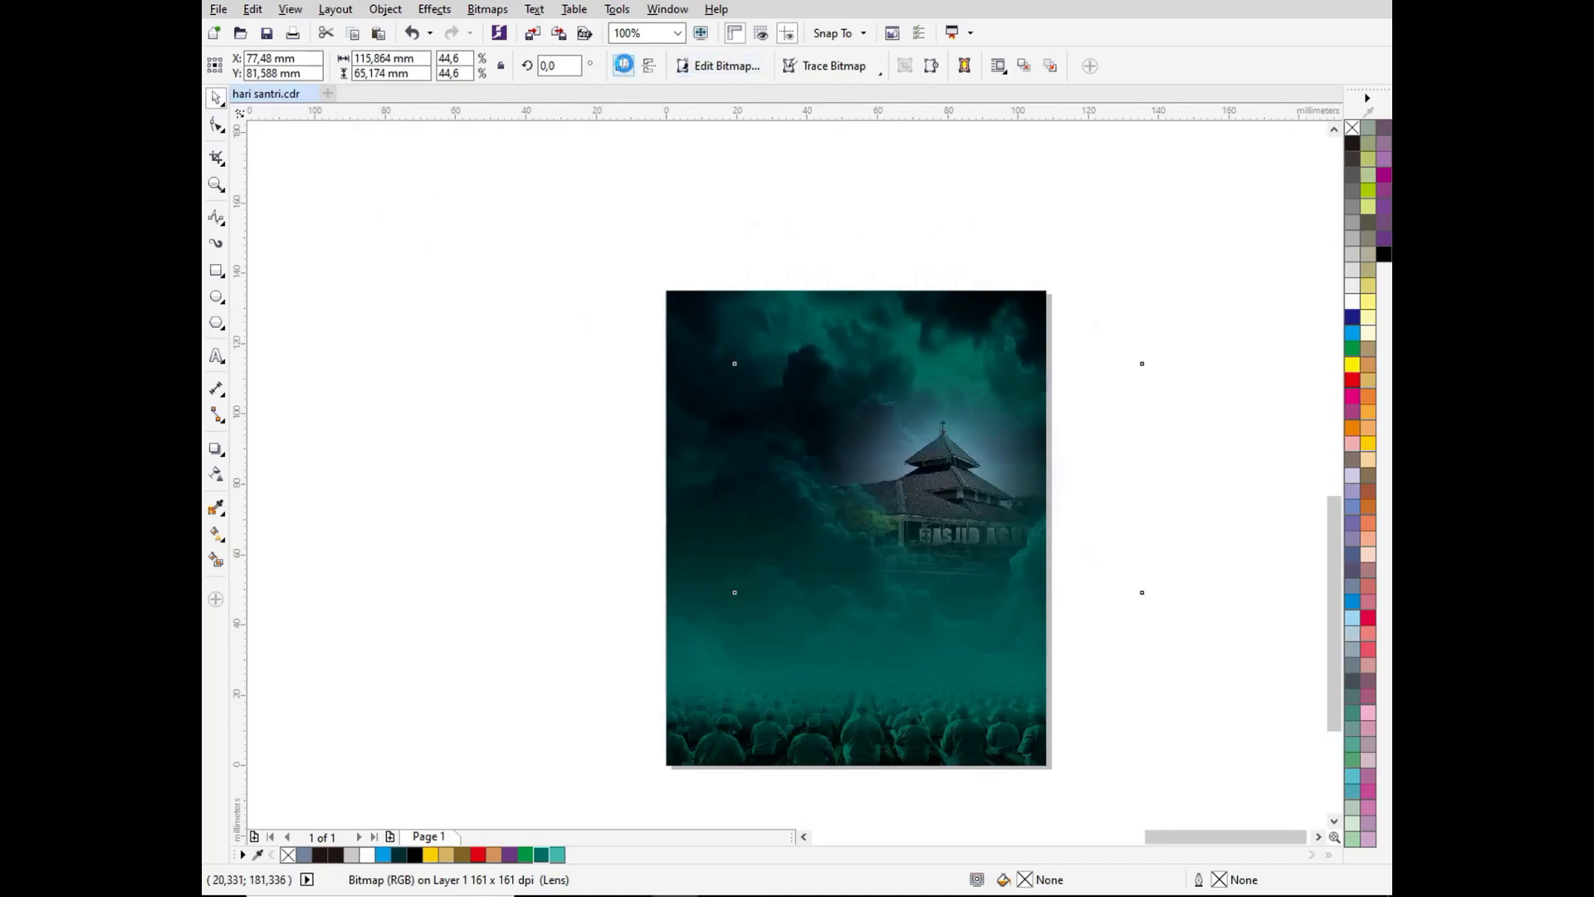
{"action": "left_click", "coordinate": [623, 68]}
{"action": "left_click", "coordinate": [646, 71]}
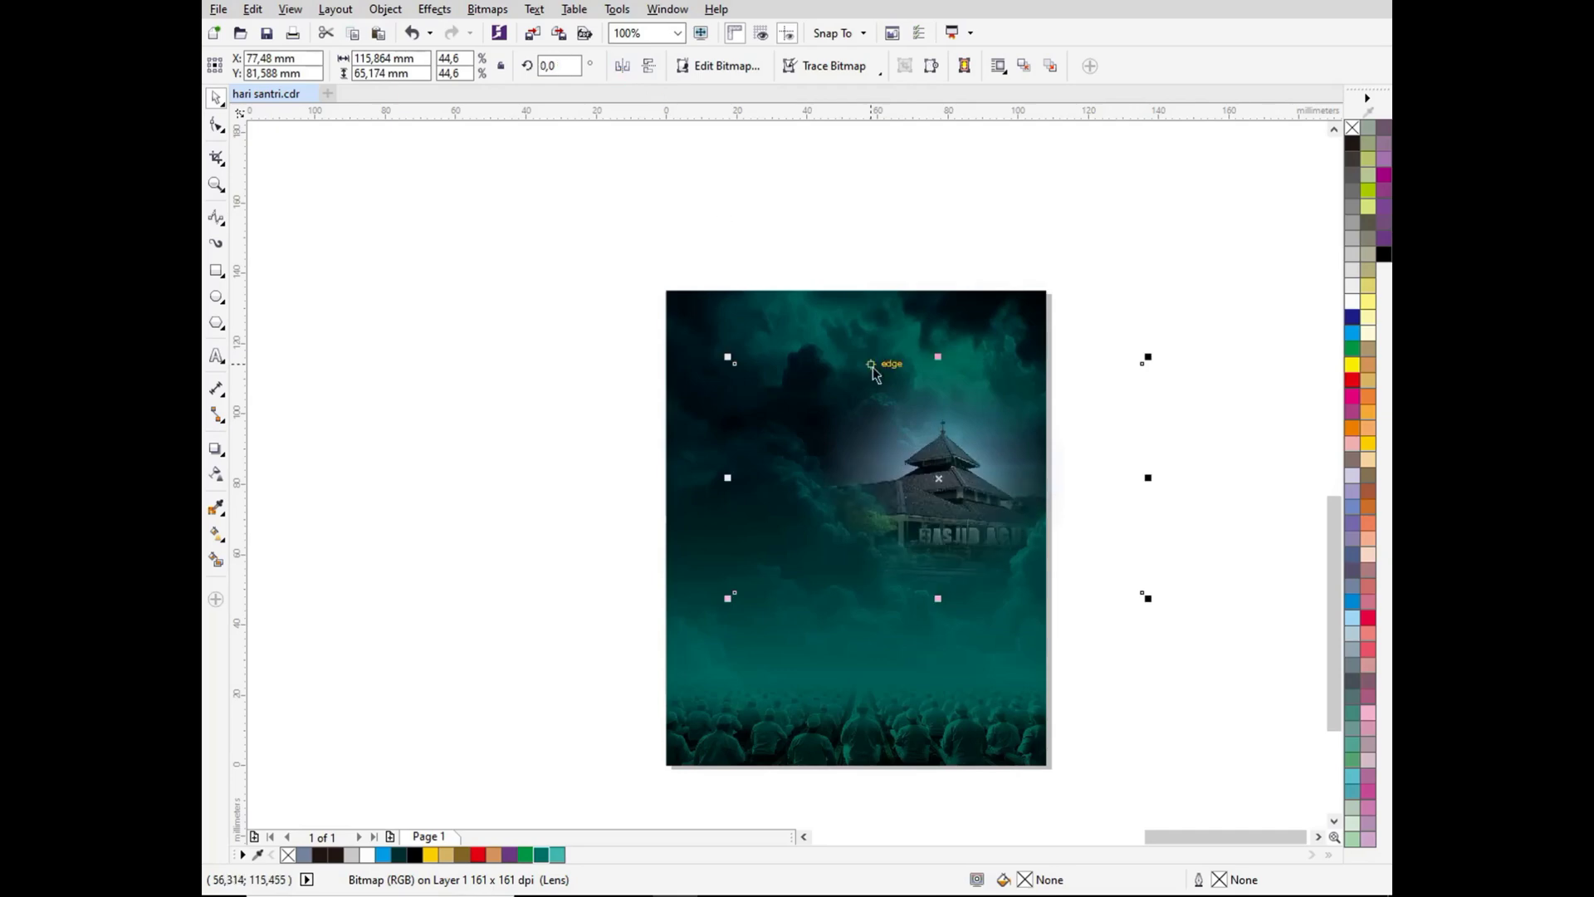
{"action": "left_click_drag", "start_coordinate": [933, 489], "coordinate": [985, 502]}
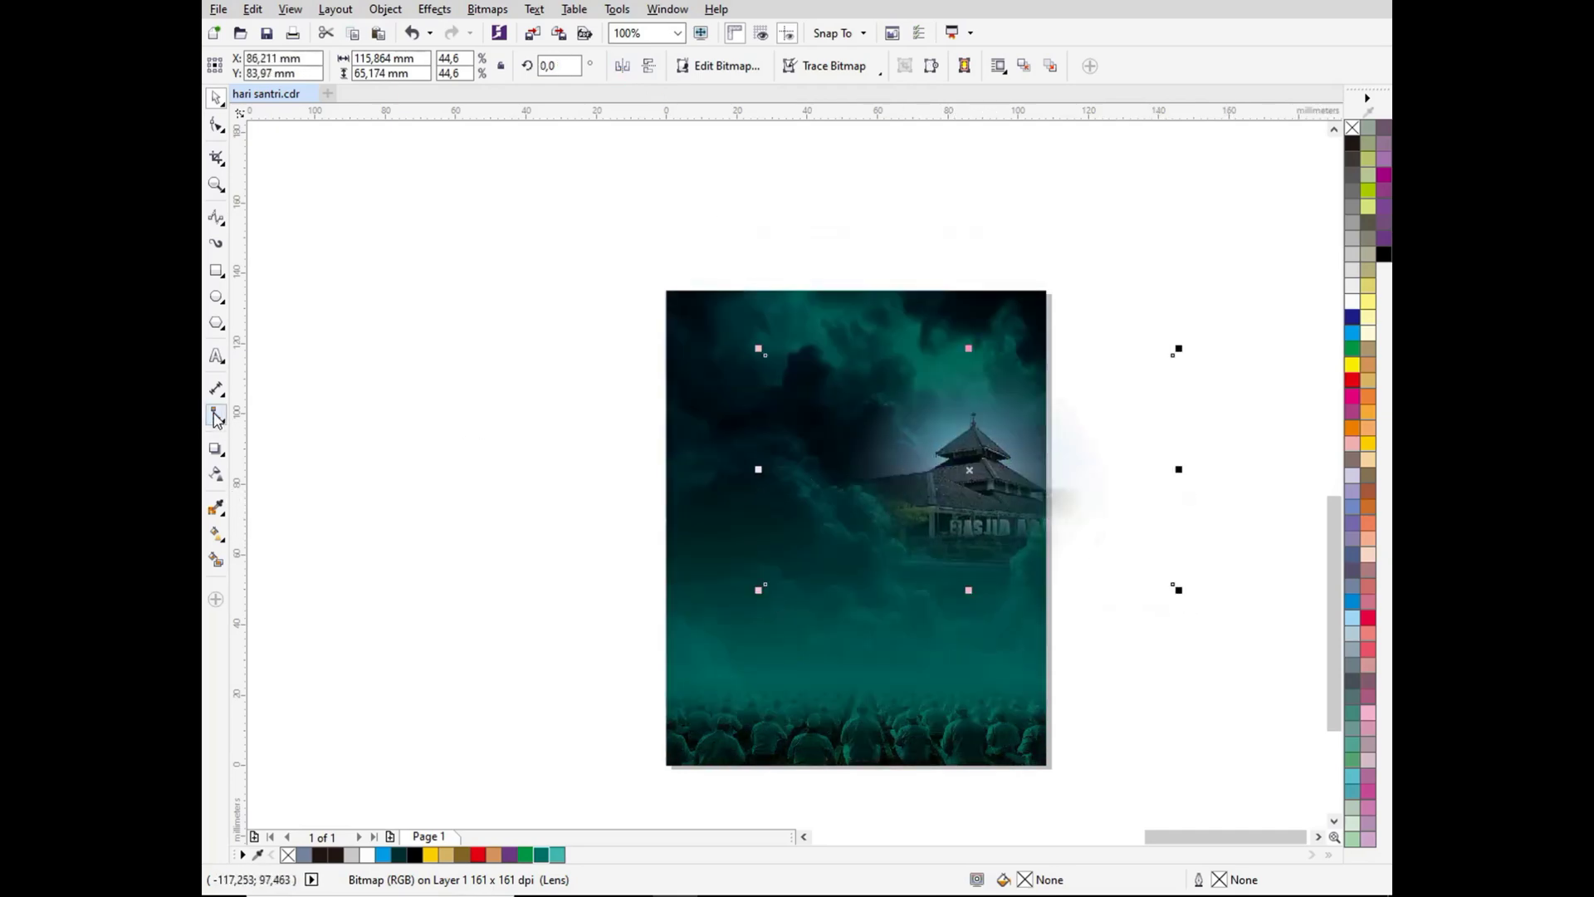
Step: Try the Multiply merge mode on the Masjid Agung Demak photo with a wider elliptical fade and 50% centre transparency, and return it to Normal
{"action": "left_click", "coordinate": [216, 454]}
{"action": "left_click", "coordinate": [216, 474]}
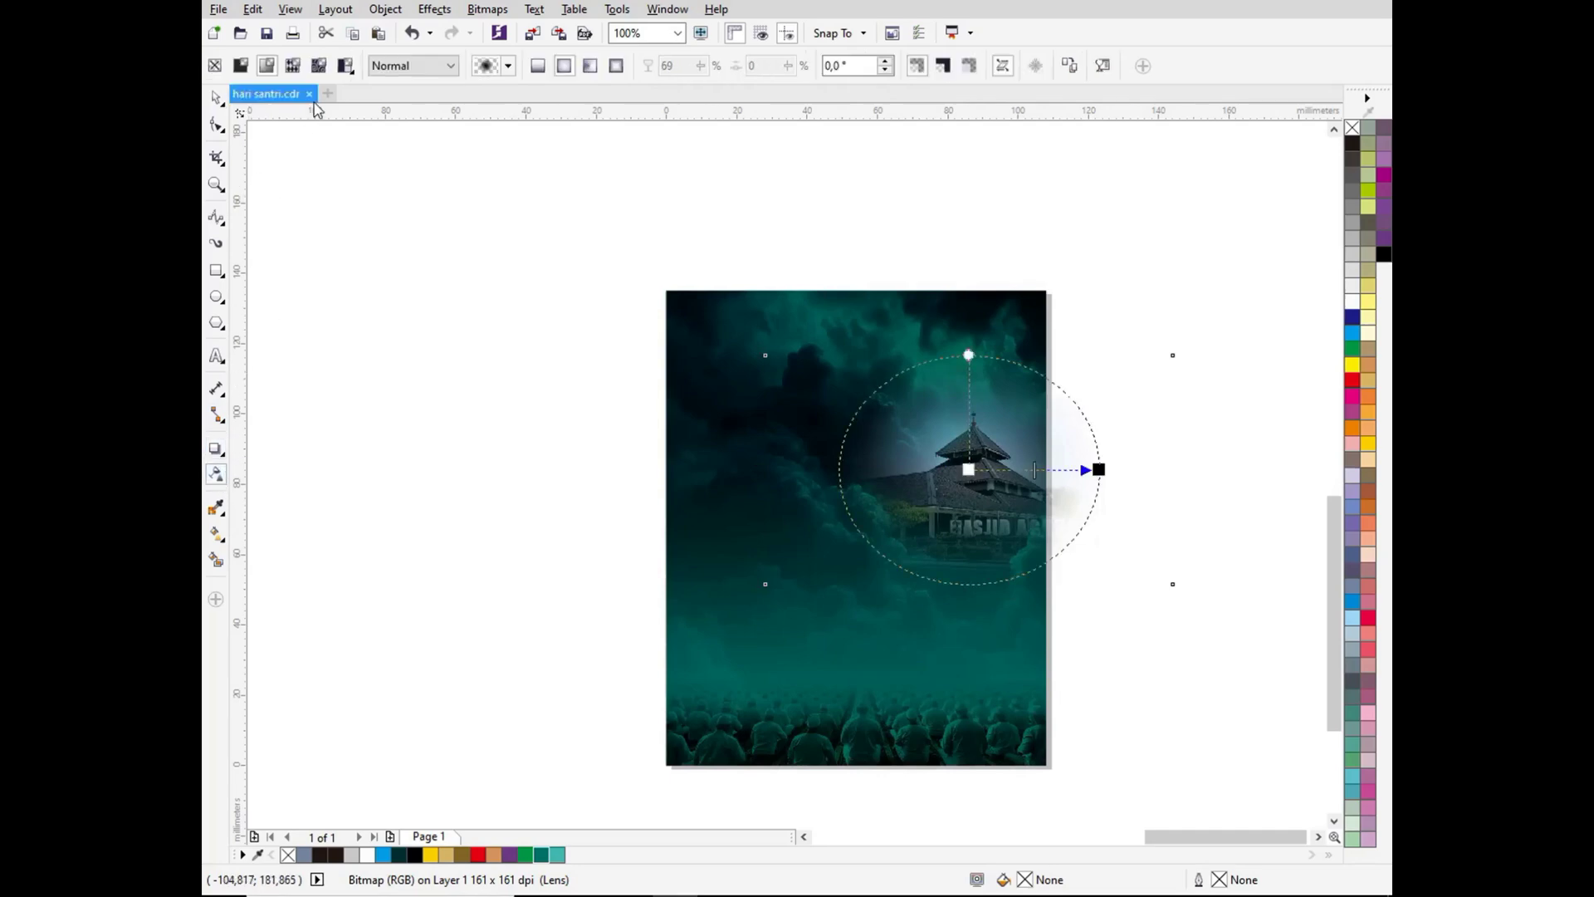
{"action": "left_click", "coordinate": [411, 69]}
{"action": "left_click", "coordinate": [405, 160]}
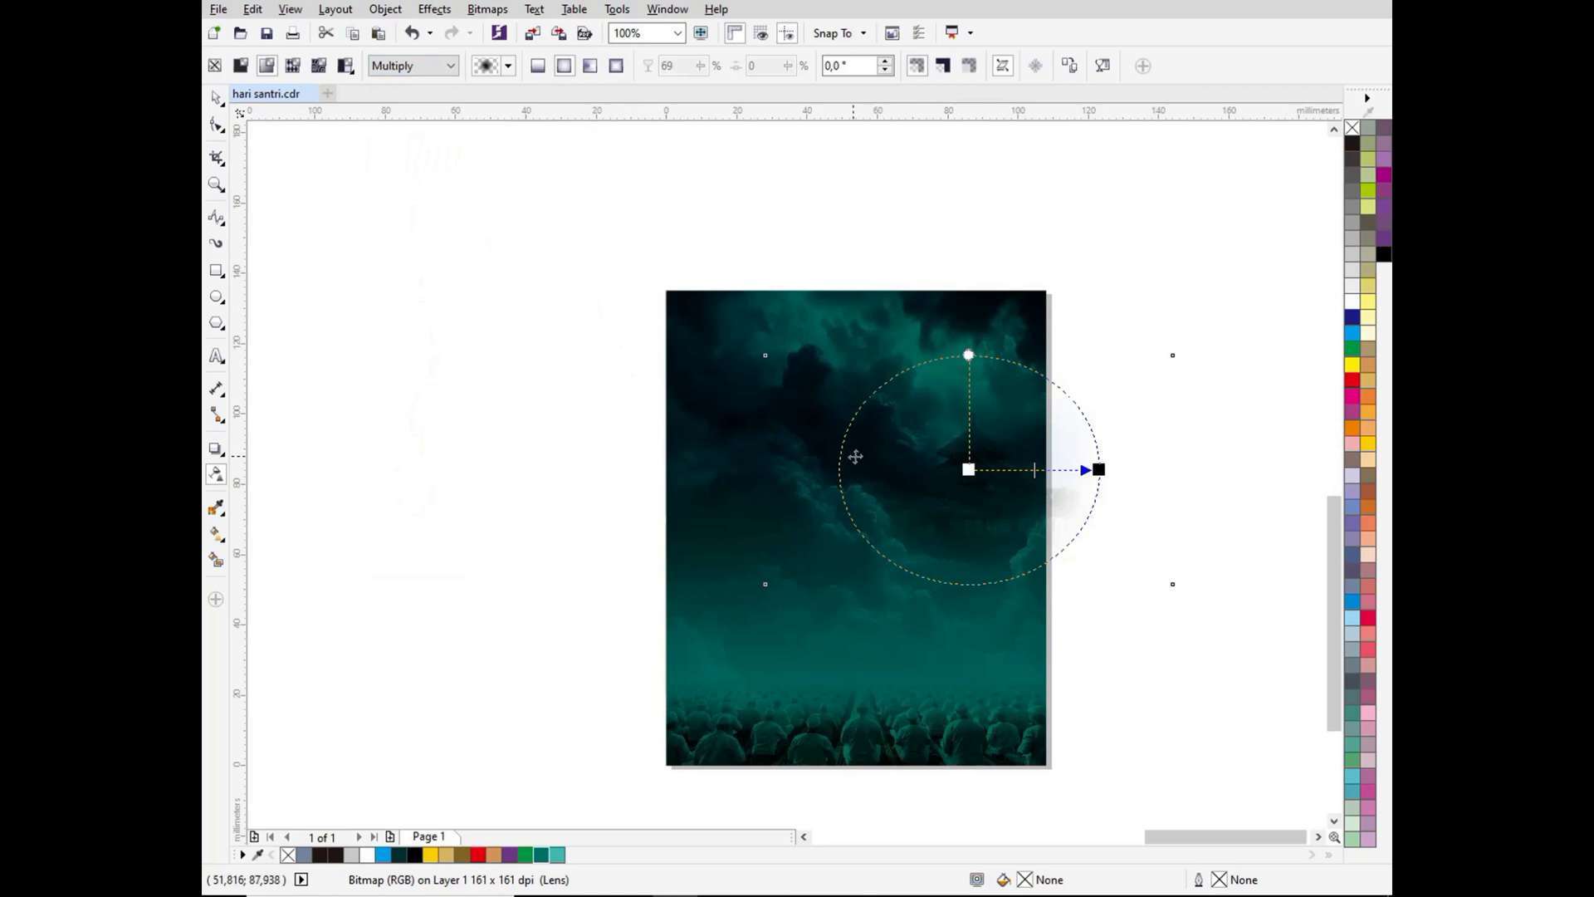
{"action": "left_click_drag", "start_coordinate": [968, 355], "coordinate": [969, 343]}
{"action": "mouse_move", "coordinate": [1099, 469]}
{"action": "left_mouse_down"}
{"action": "mouse_move", "coordinate": [1187, 469]}
{"action": "mouse_move", "coordinate": [1061, 445]}
{"action": "mouse_move", "coordinate": [1105, 469]}
{"action": "left_mouse_up"}
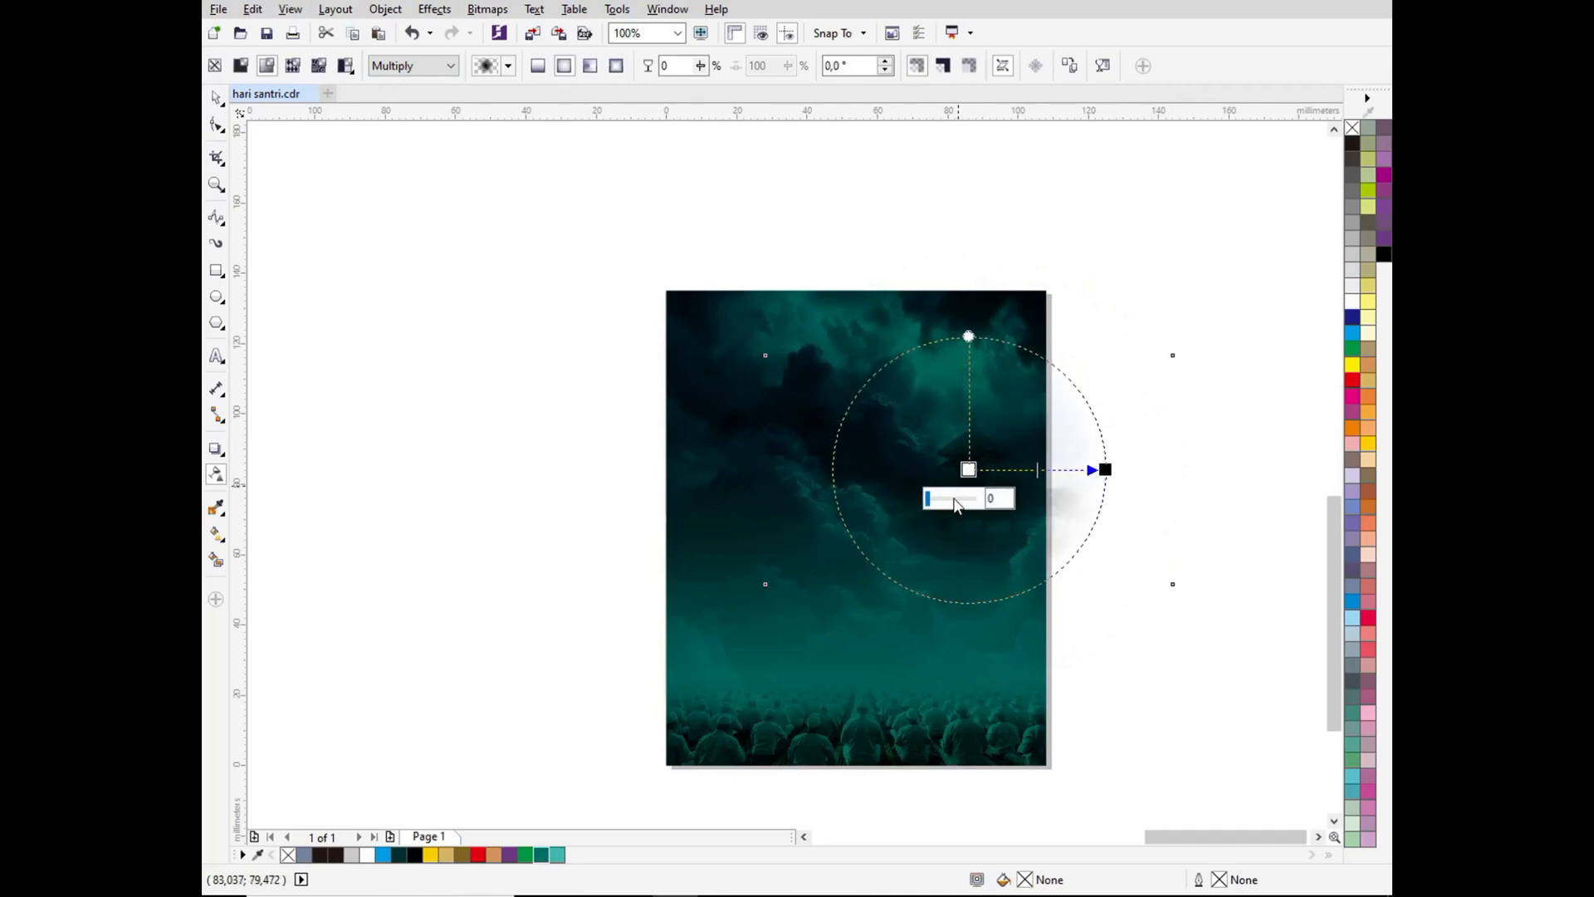
{"action": "left_click", "coordinate": [953, 499]}
{"action": "left_click", "coordinate": [399, 67]}
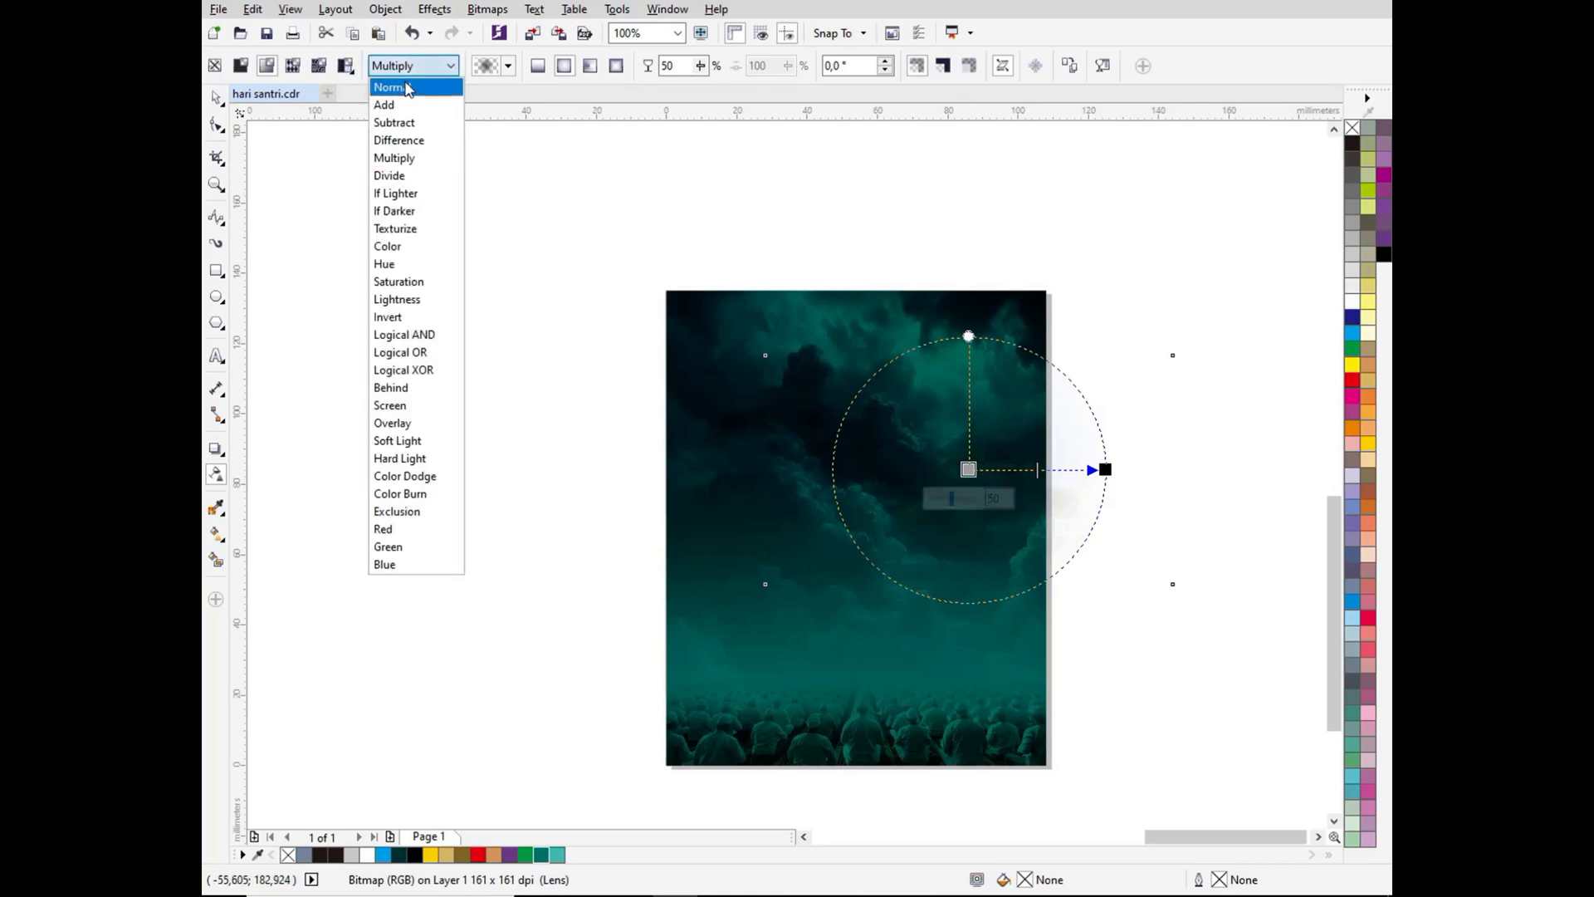
{"action": "left_click", "coordinate": [397, 88]}
Step: Set the Masjid Agung Demak photo's centre transparency to 42% and reshape its elliptical fade into a taller ellipse around the mosque
{"action": "left_click", "coordinate": [965, 500]}
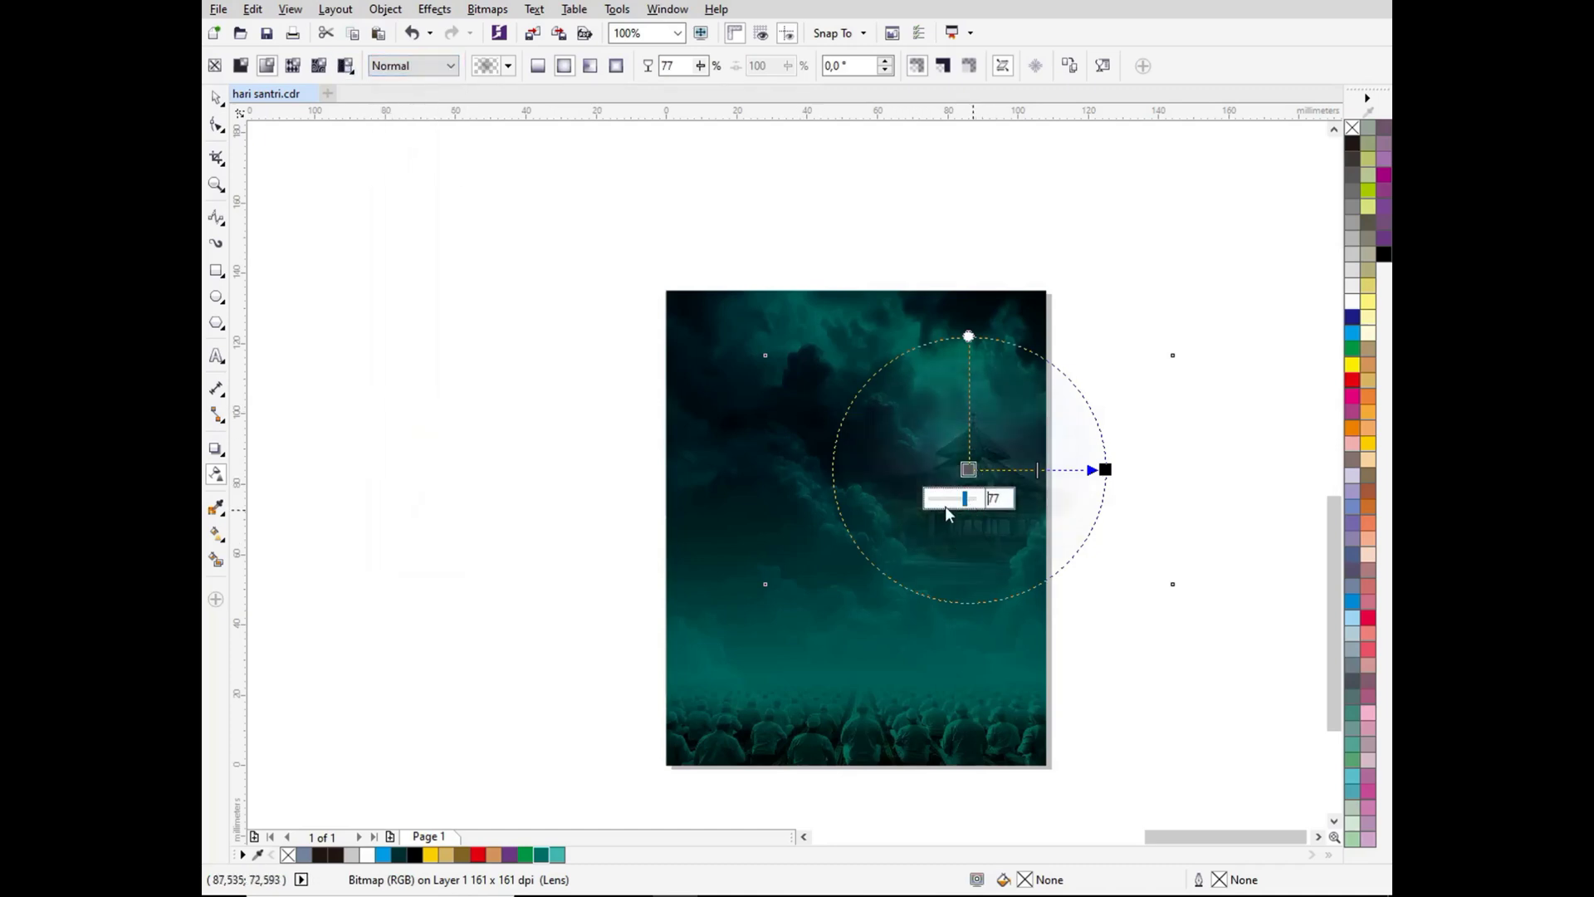
{"action": "left_click", "coordinate": [950, 501]}
{"action": "left_click", "coordinate": [958, 502]}
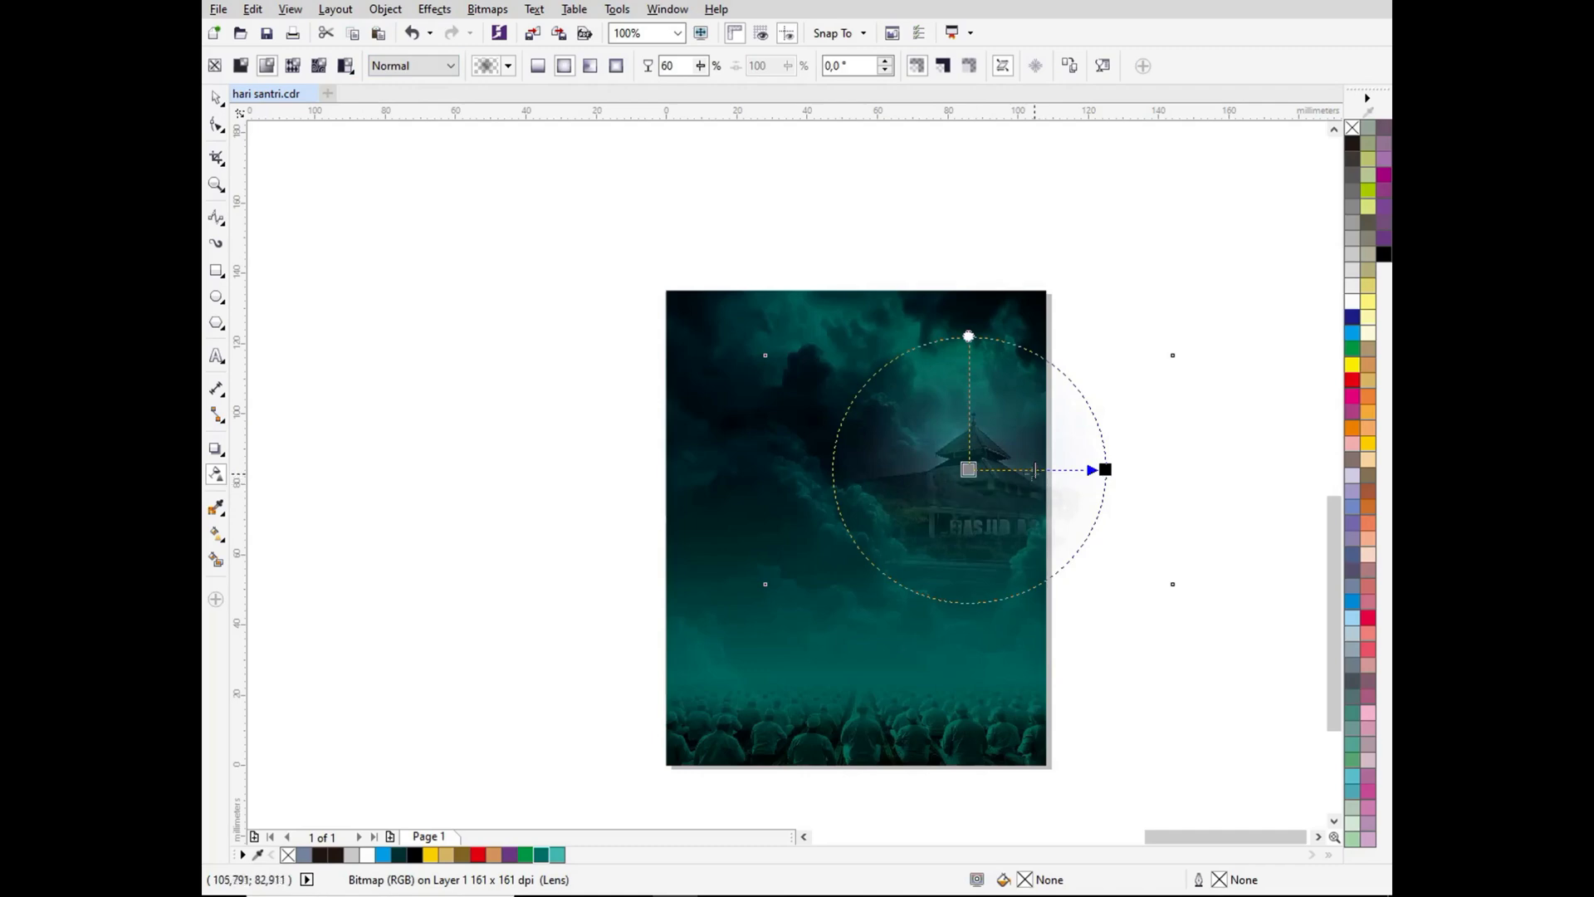
{"action": "left_click_drag", "start_coordinate": [1105, 469], "coordinate": [1063, 469]}
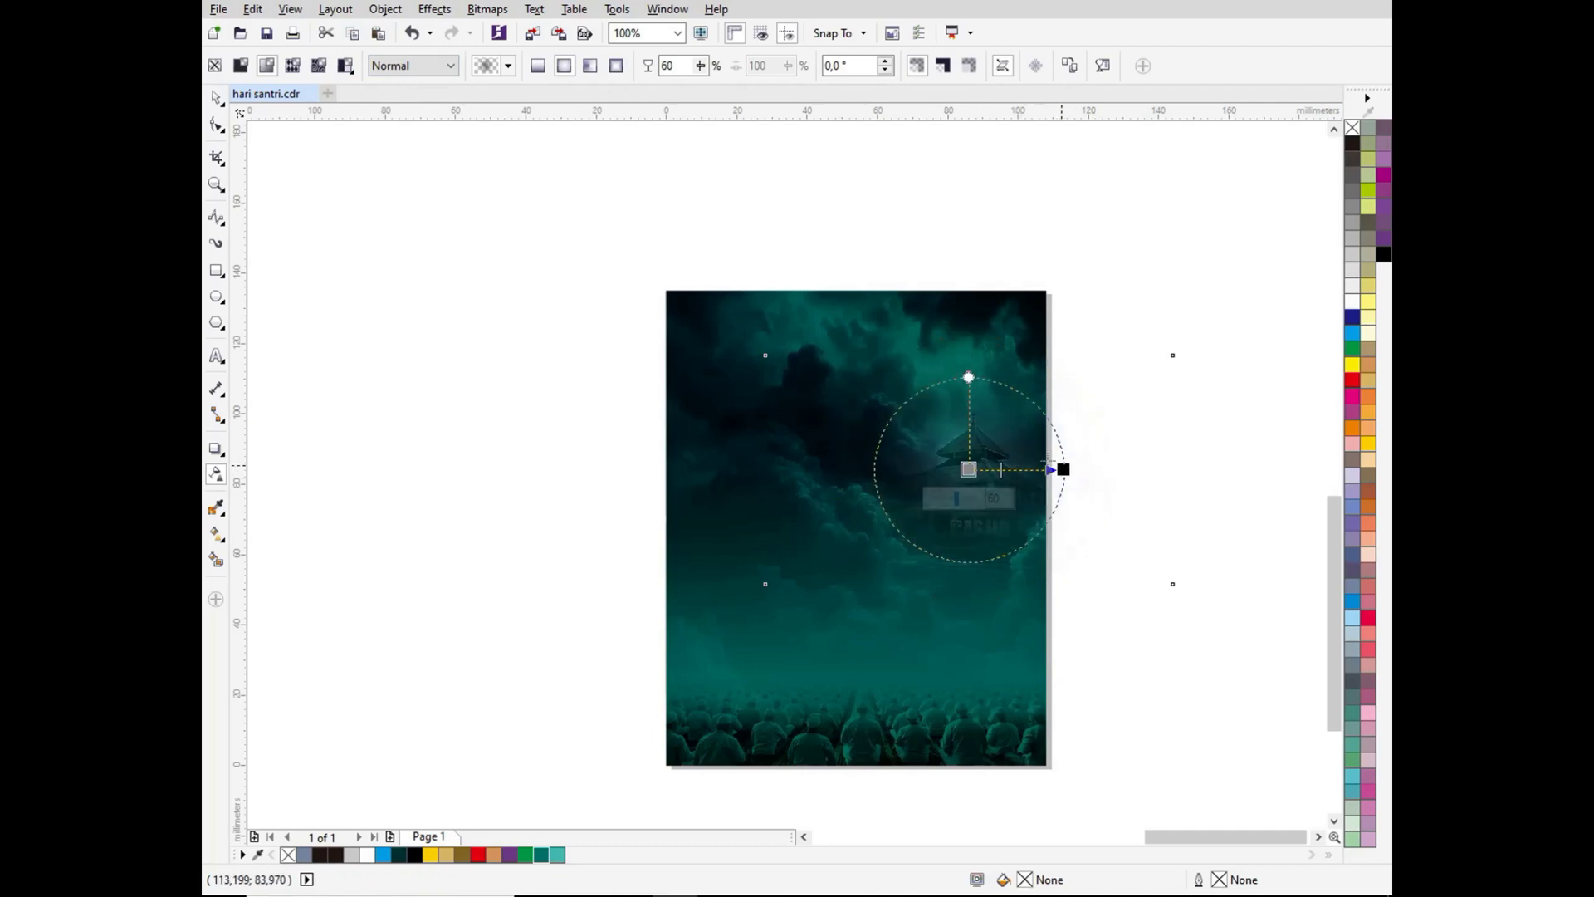
{"action": "left_click_drag", "start_coordinate": [969, 377], "coordinate": [969, 355]}
{"action": "left_click_drag", "start_coordinate": [1064, 470], "coordinate": [1097, 469]}
{"action": "mouse_move", "coordinate": [976, 470]}
{"action": "left_click_drag", "start_coordinate": [978, 499], "coordinate": [951, 505]}
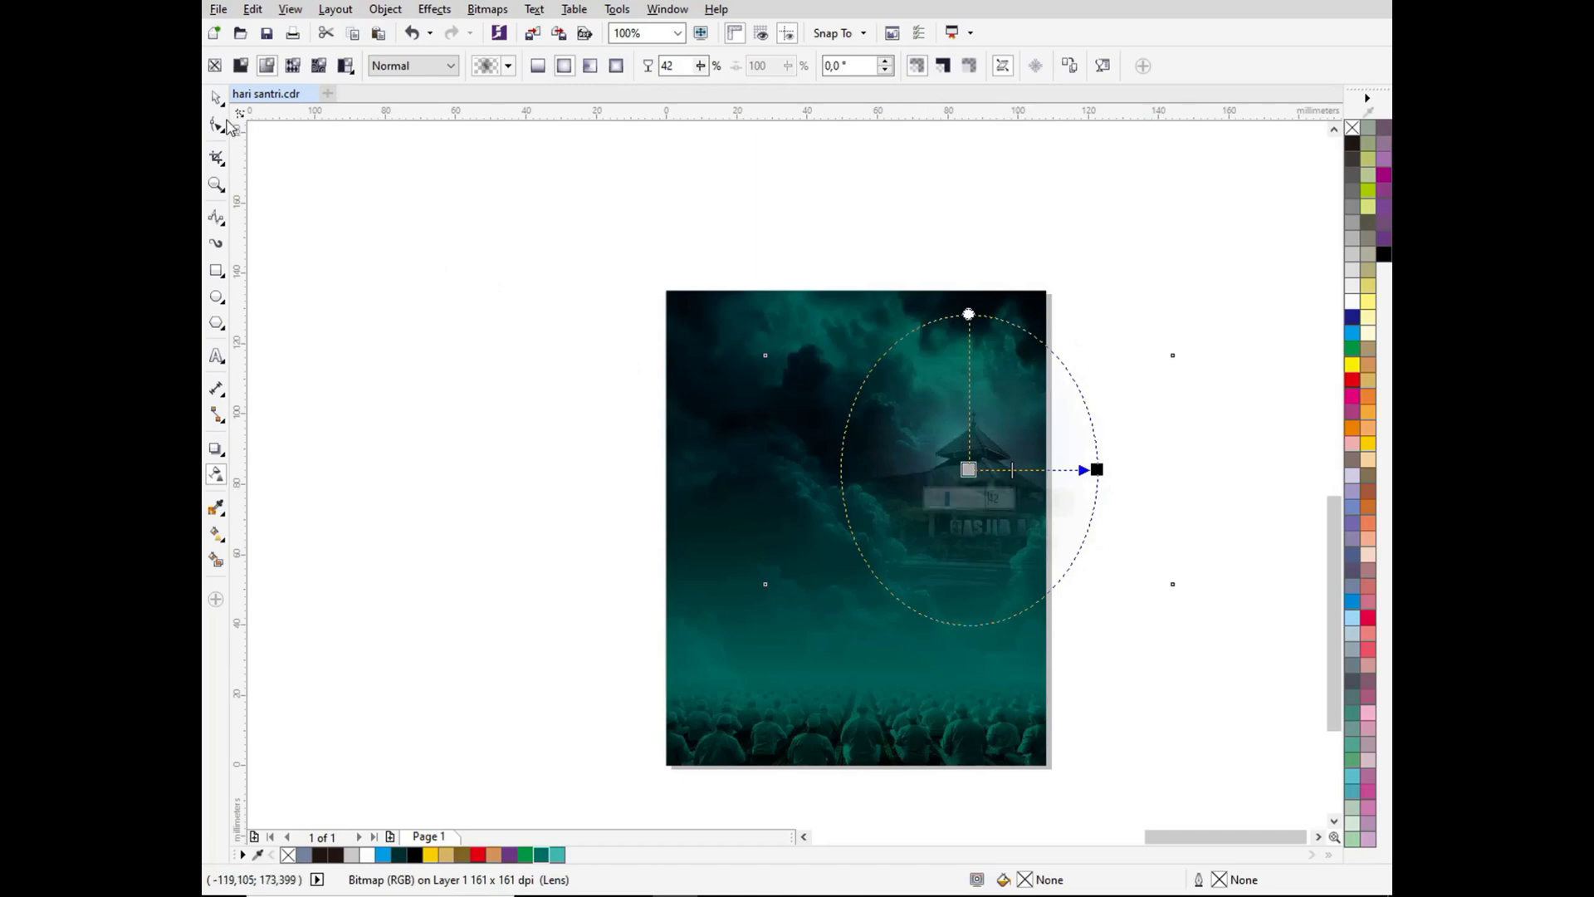
{"action": "left_click", "coordinate": [216, 97]}
{"action": "left_click", "coordinate": [328, 277]}
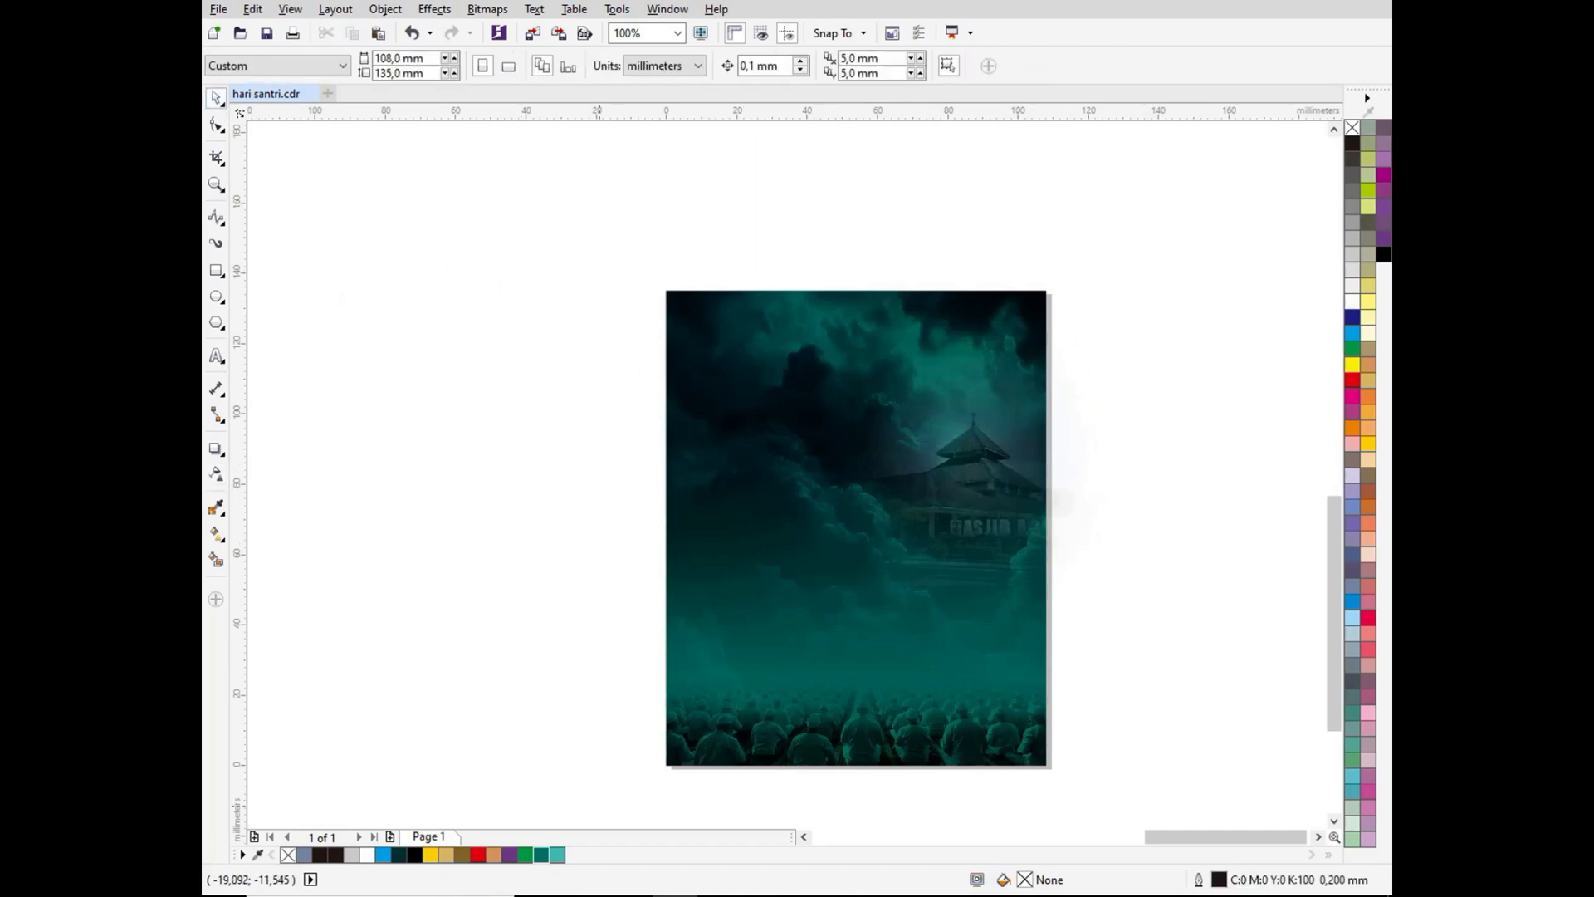
Step: Move the brick minaret photo from the asset board onto the page's left half, centred at about X 15.8 mm, Y 88.8 mm
{"action": "scroll", "coordinate": [719, 427], "scroll_direction": "down", "scroll_amount": 2}
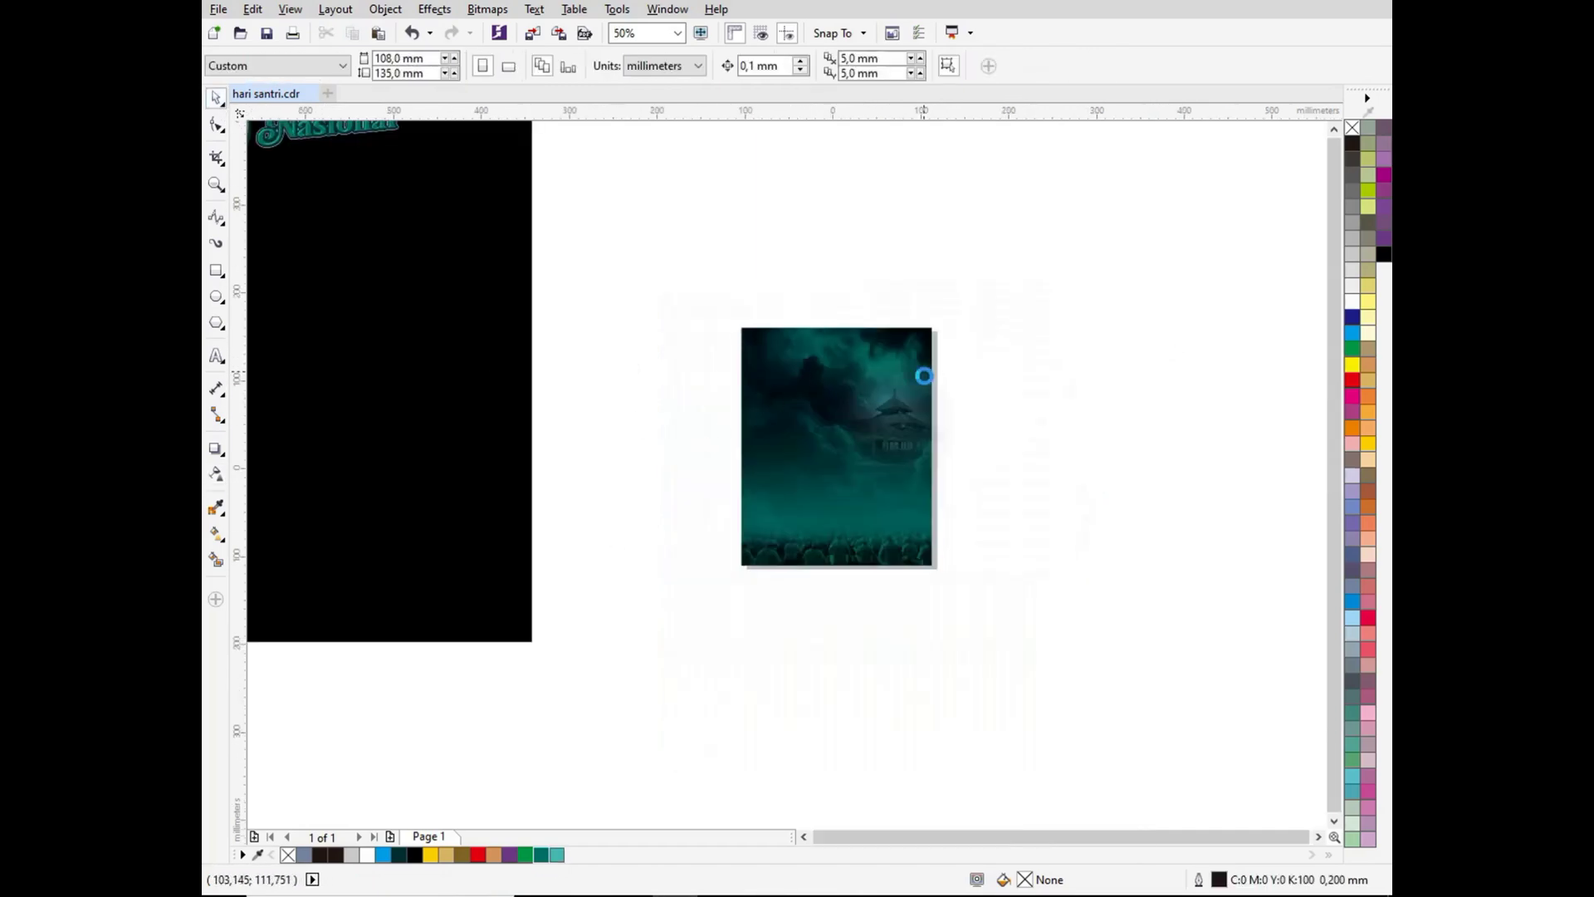
{"action": "left_click_drag", "start_coordinate": [310, 191], "coordinate": [848, 407]}
{"action": "scroll", "coordinate": [849, 407], "scroll_direction": "up", "scroll_amount": 1}
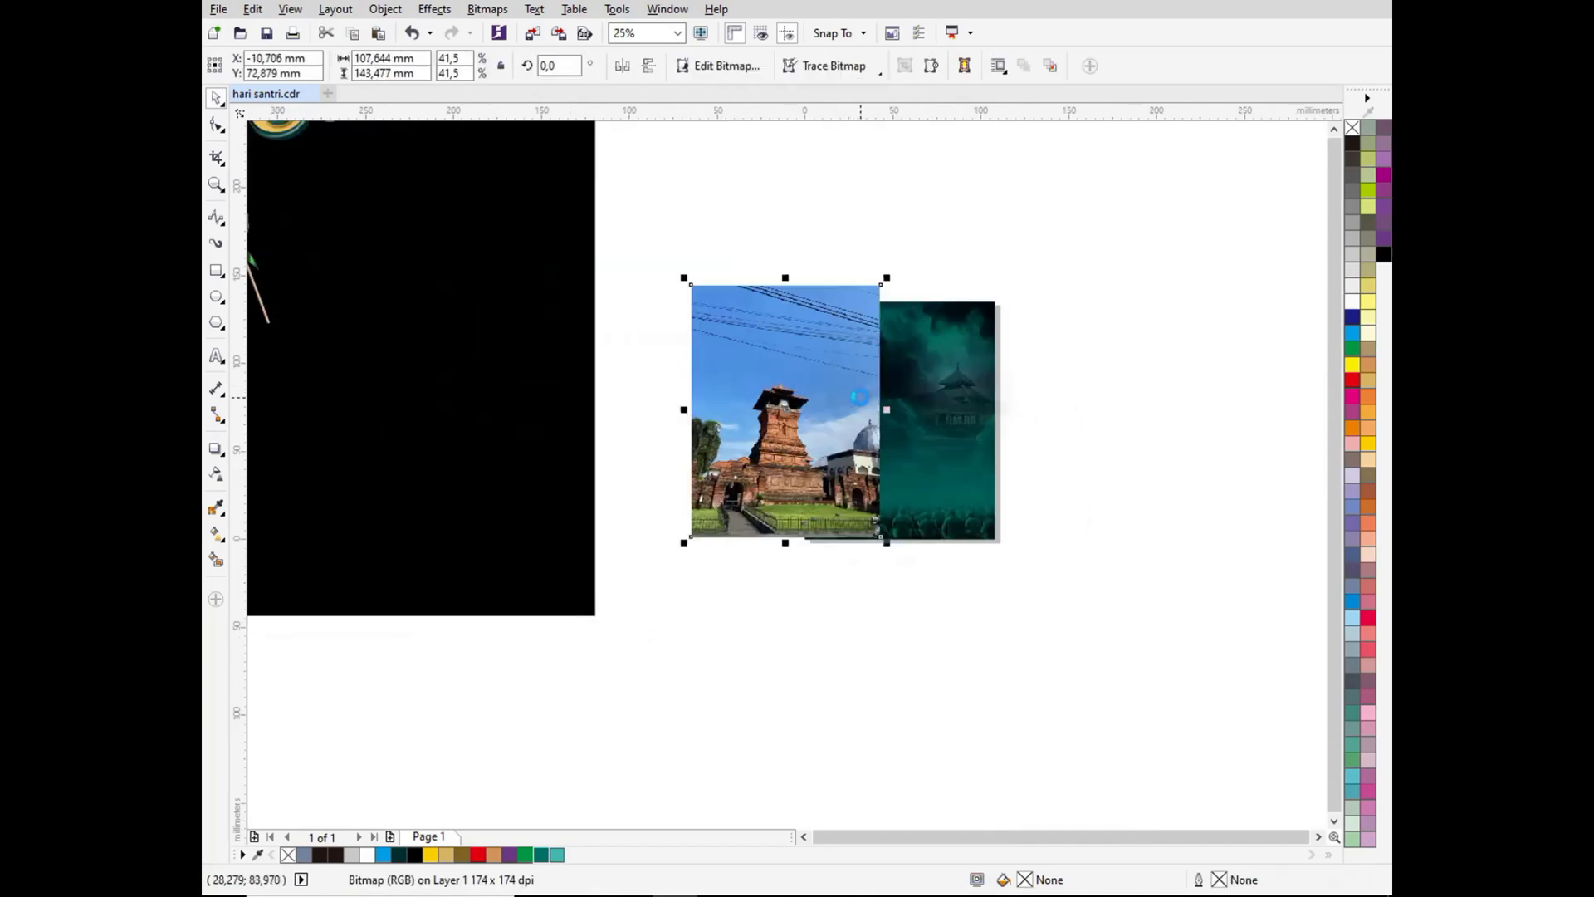
{"action": "scroll", "coordinate": [848, 407], "scroll_direction": "up", "scroll_amount": 2}
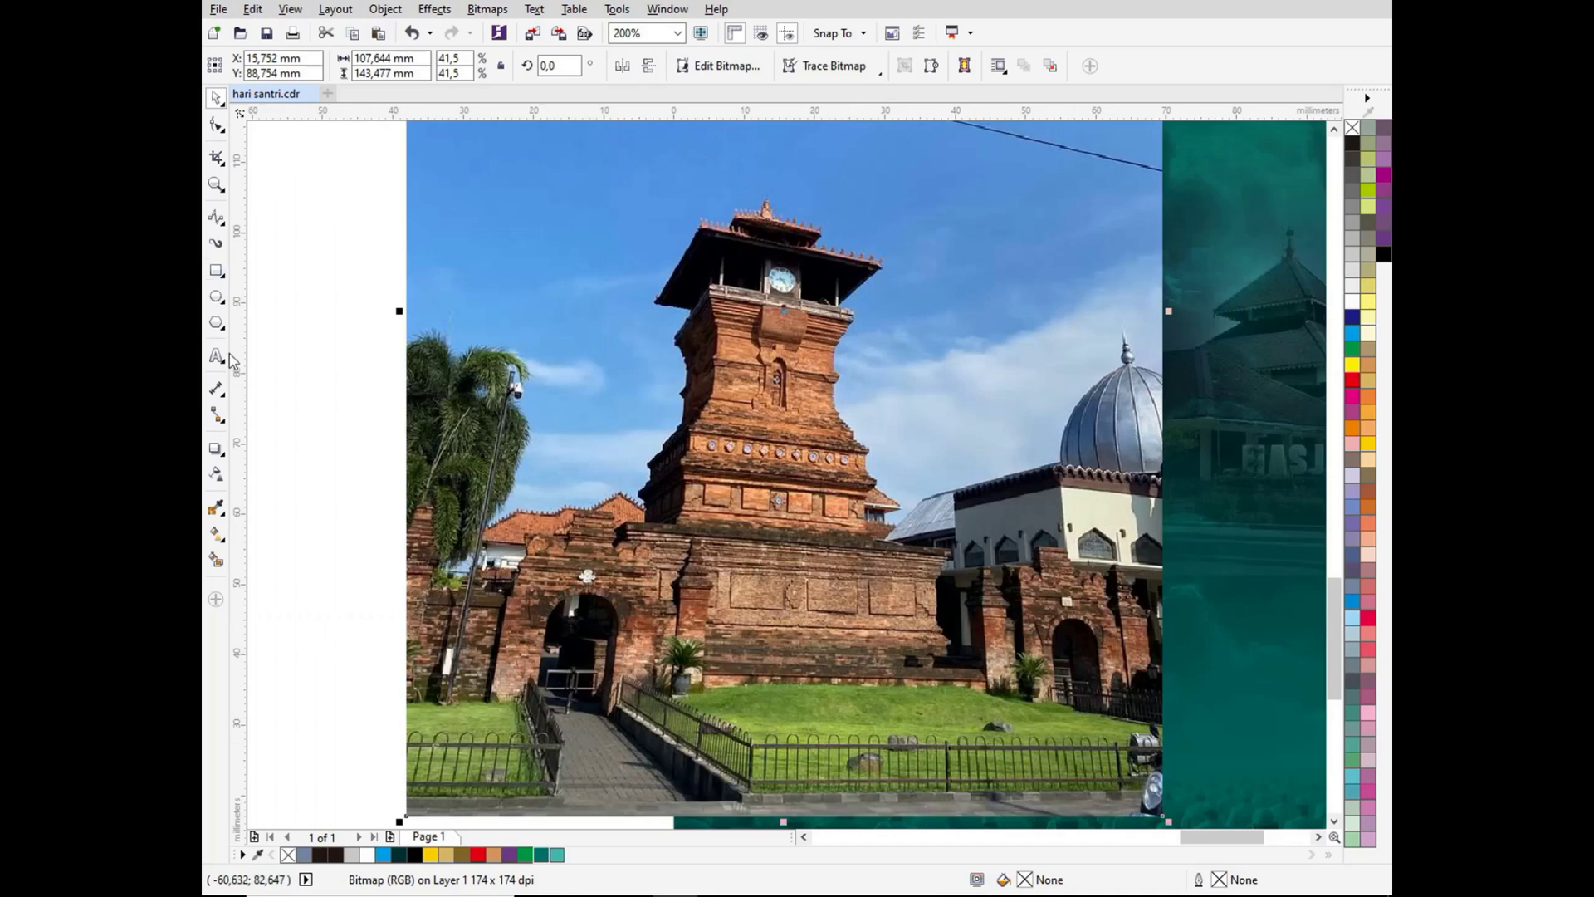
Step: Apply an elliptical fountain transparency to the brick minaret photo and tighten the ellipse around the tower
{"action": "left_click", "coordinate": [216, 473]}
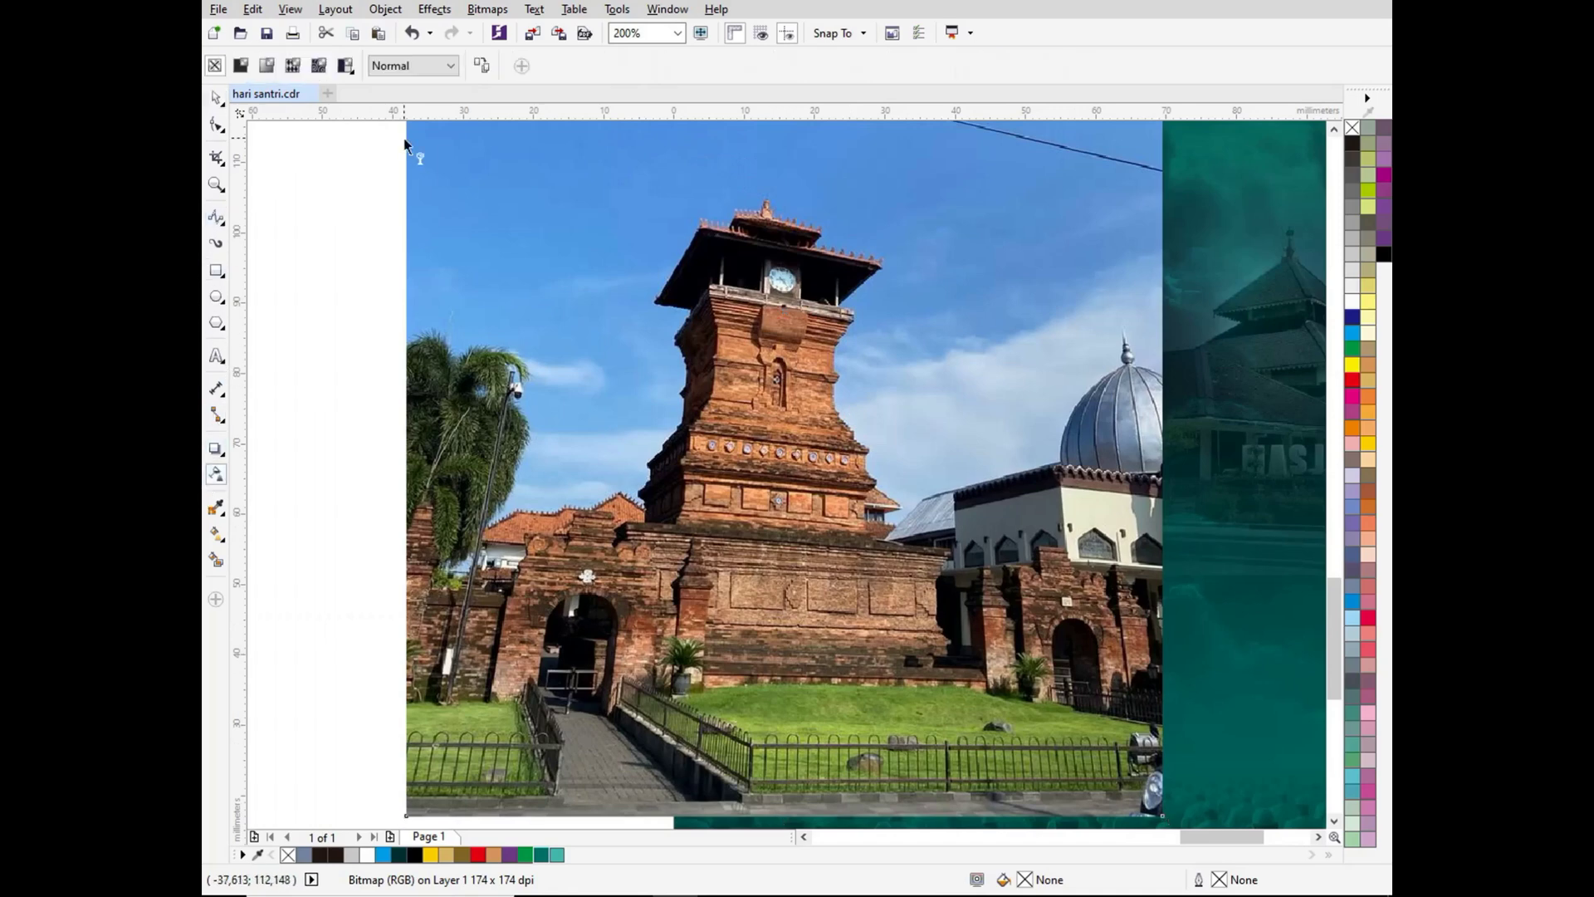
{"action": "left_click", "coordinate": [269, 68]}
{"action": "left_click", "coordinate": [565, 72]}
{"action": "scroll", "coordinate": [825, 401], "scroll_direction": "down", "scroll_amount": 1}
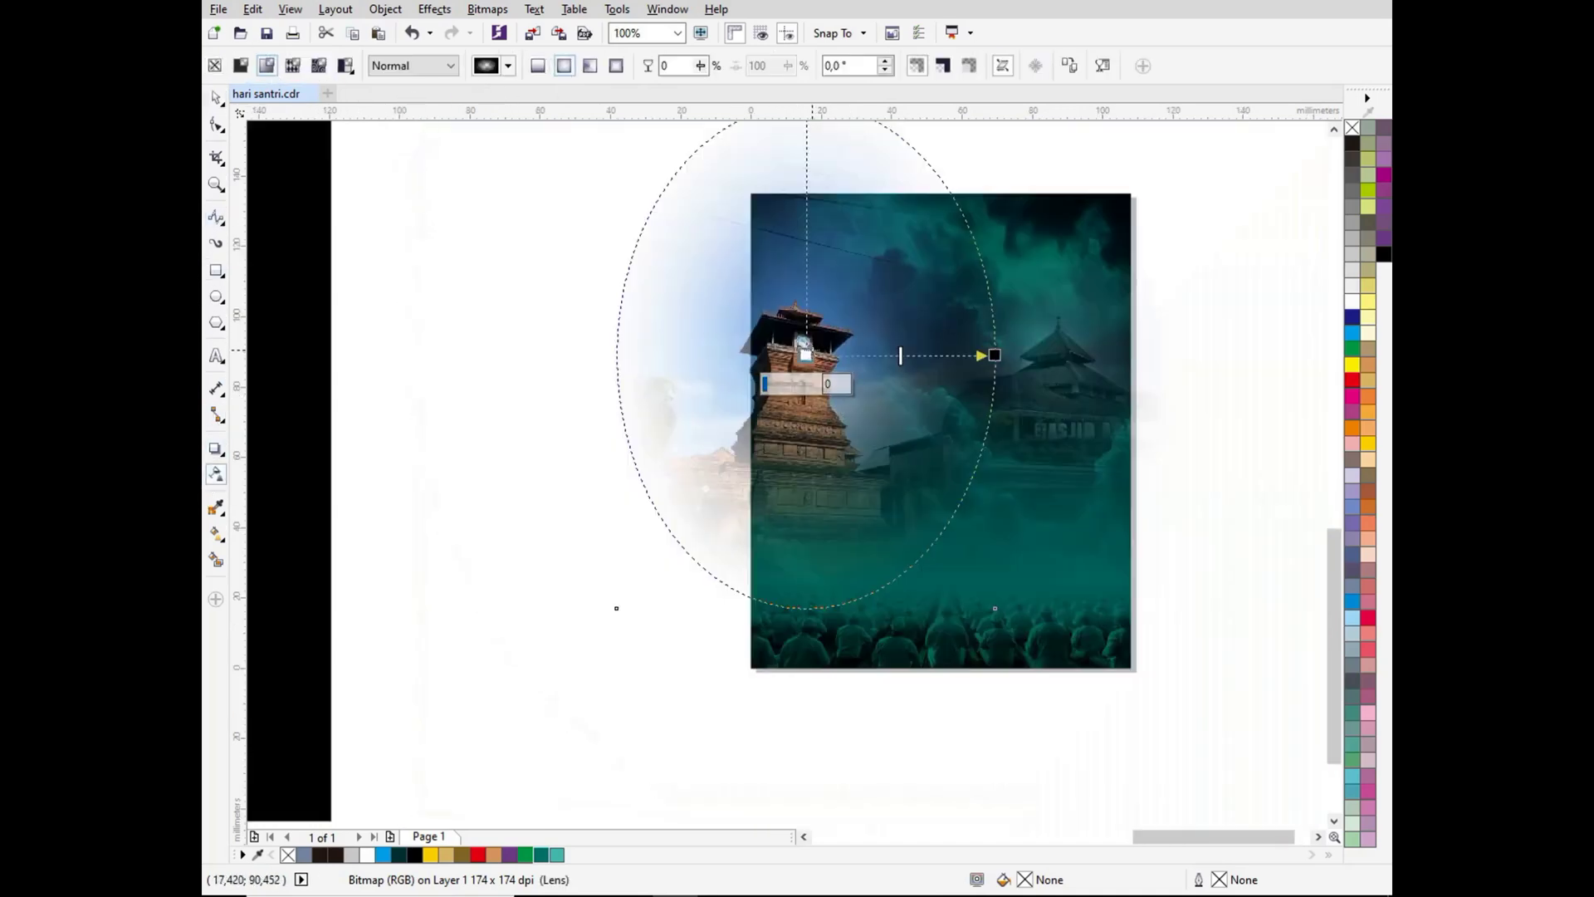
{"action": "left_click_drag", "start_coordinate": [994, 355], "coordinate": [963, 355]}
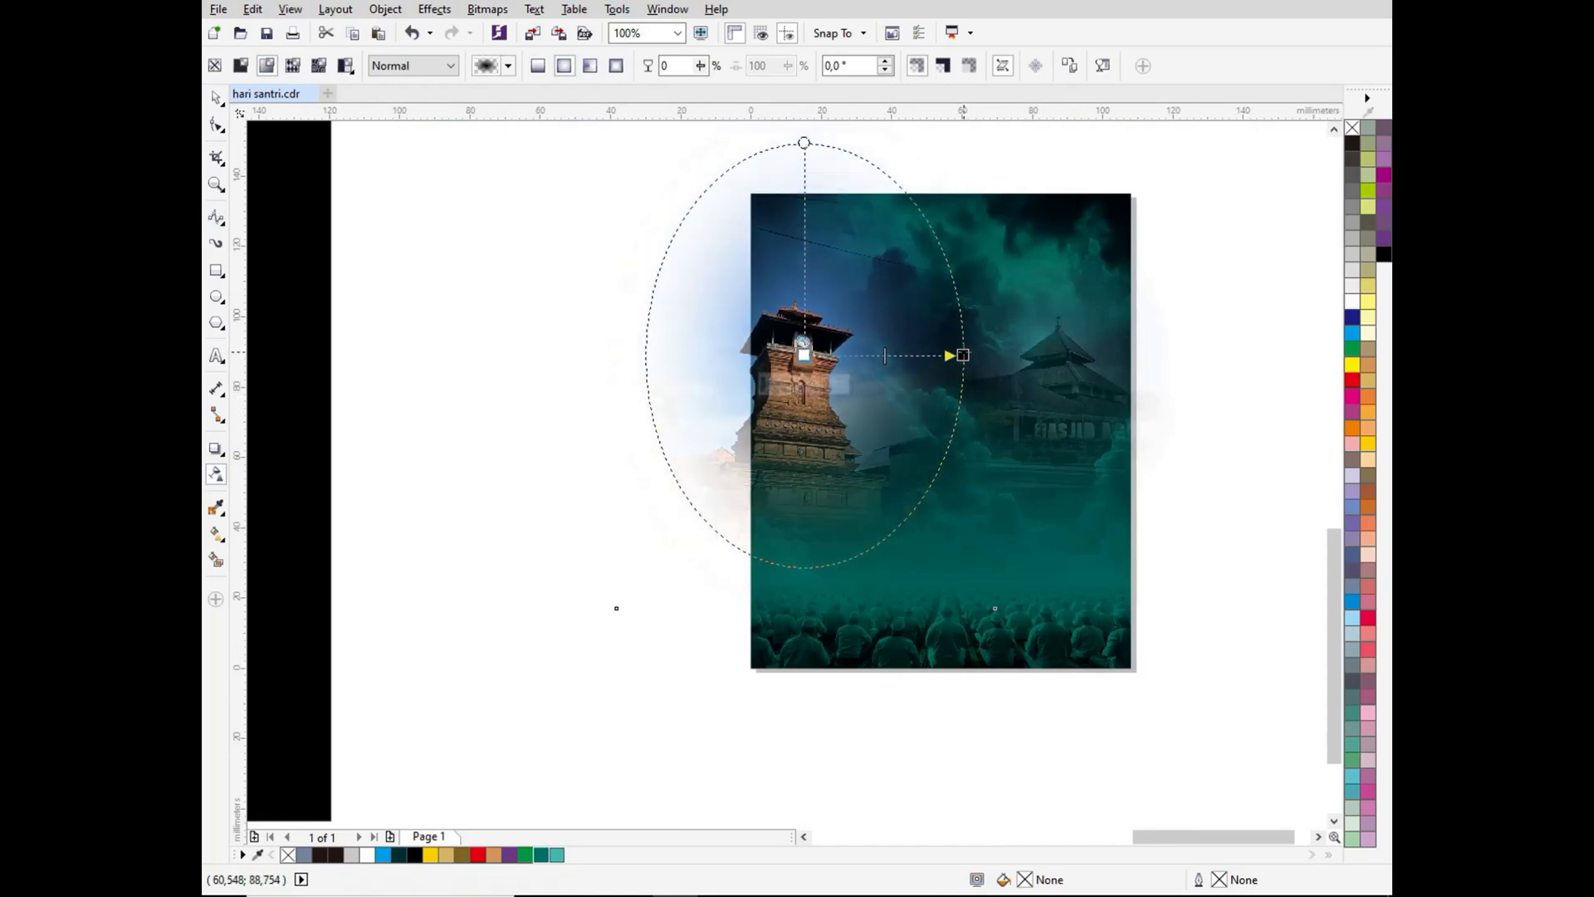
Step: Try 60% centre transparency on the brick minaret photo and adjust it to 73%
{"action": "left_click", "coordinate": [818, 387]}
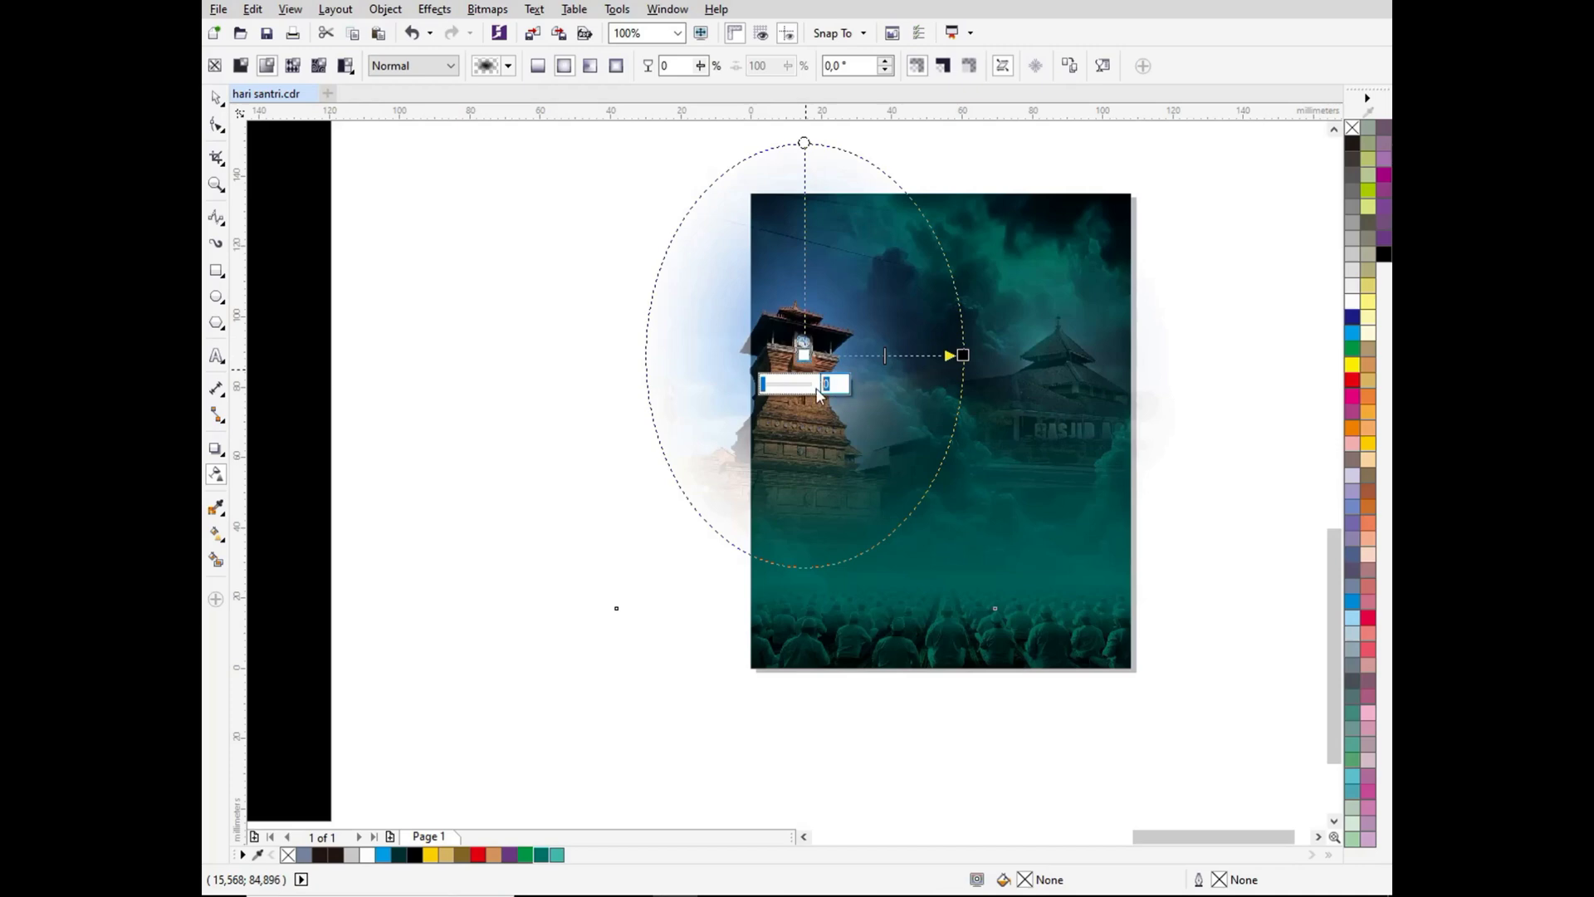
{"action": "type", "text": "60"}
{"action": "key", "text": "Return"}
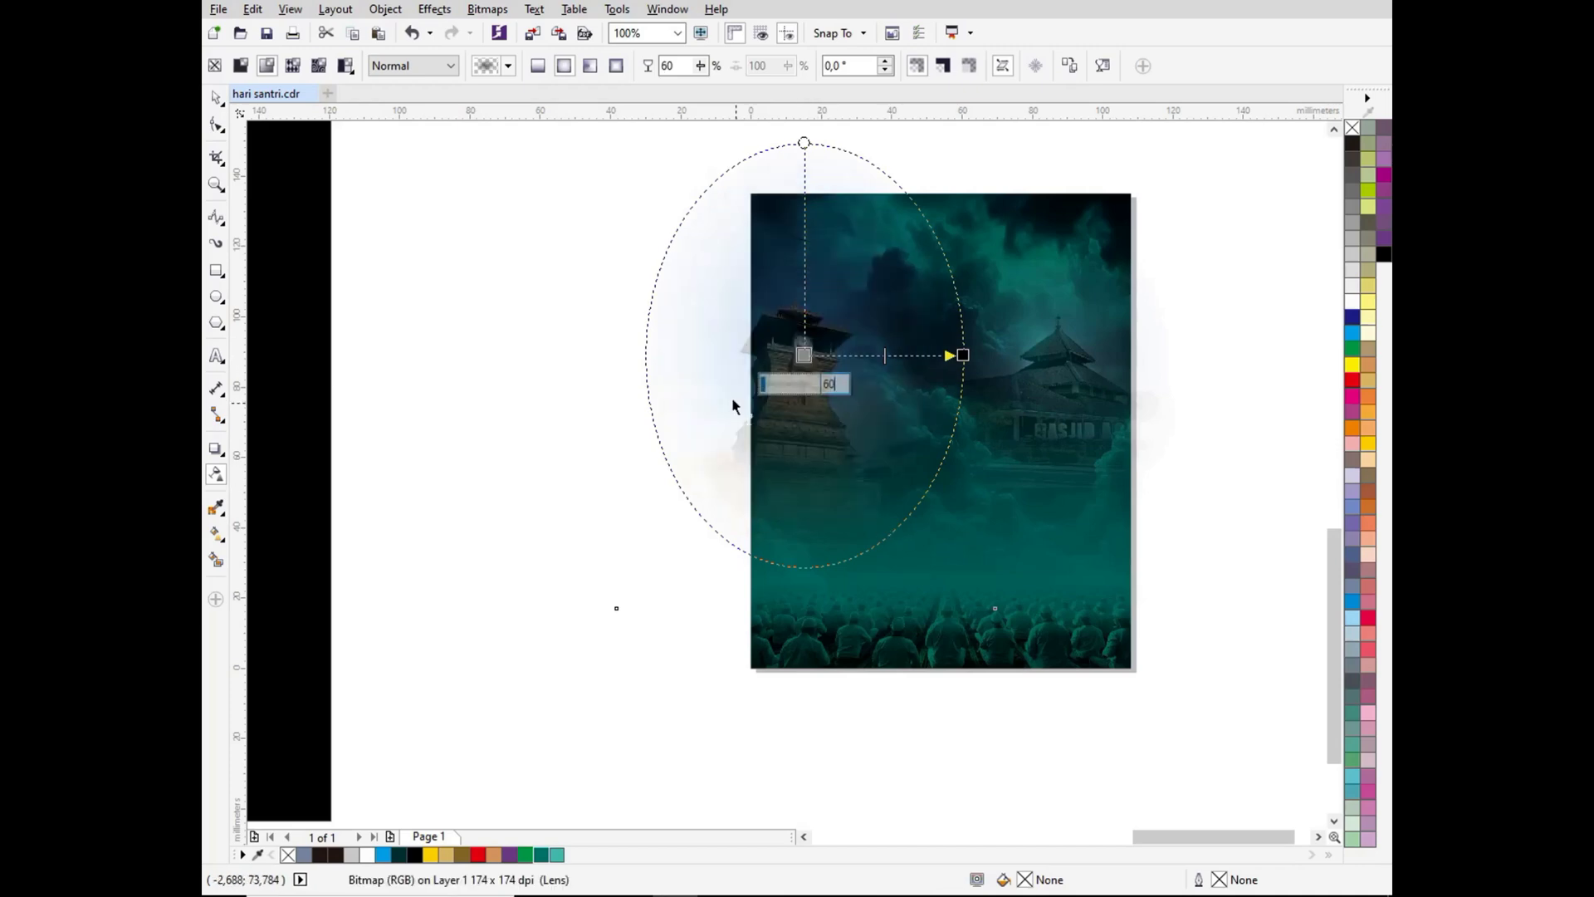
{"action": "left_click", "coordinate": [796, 386]}
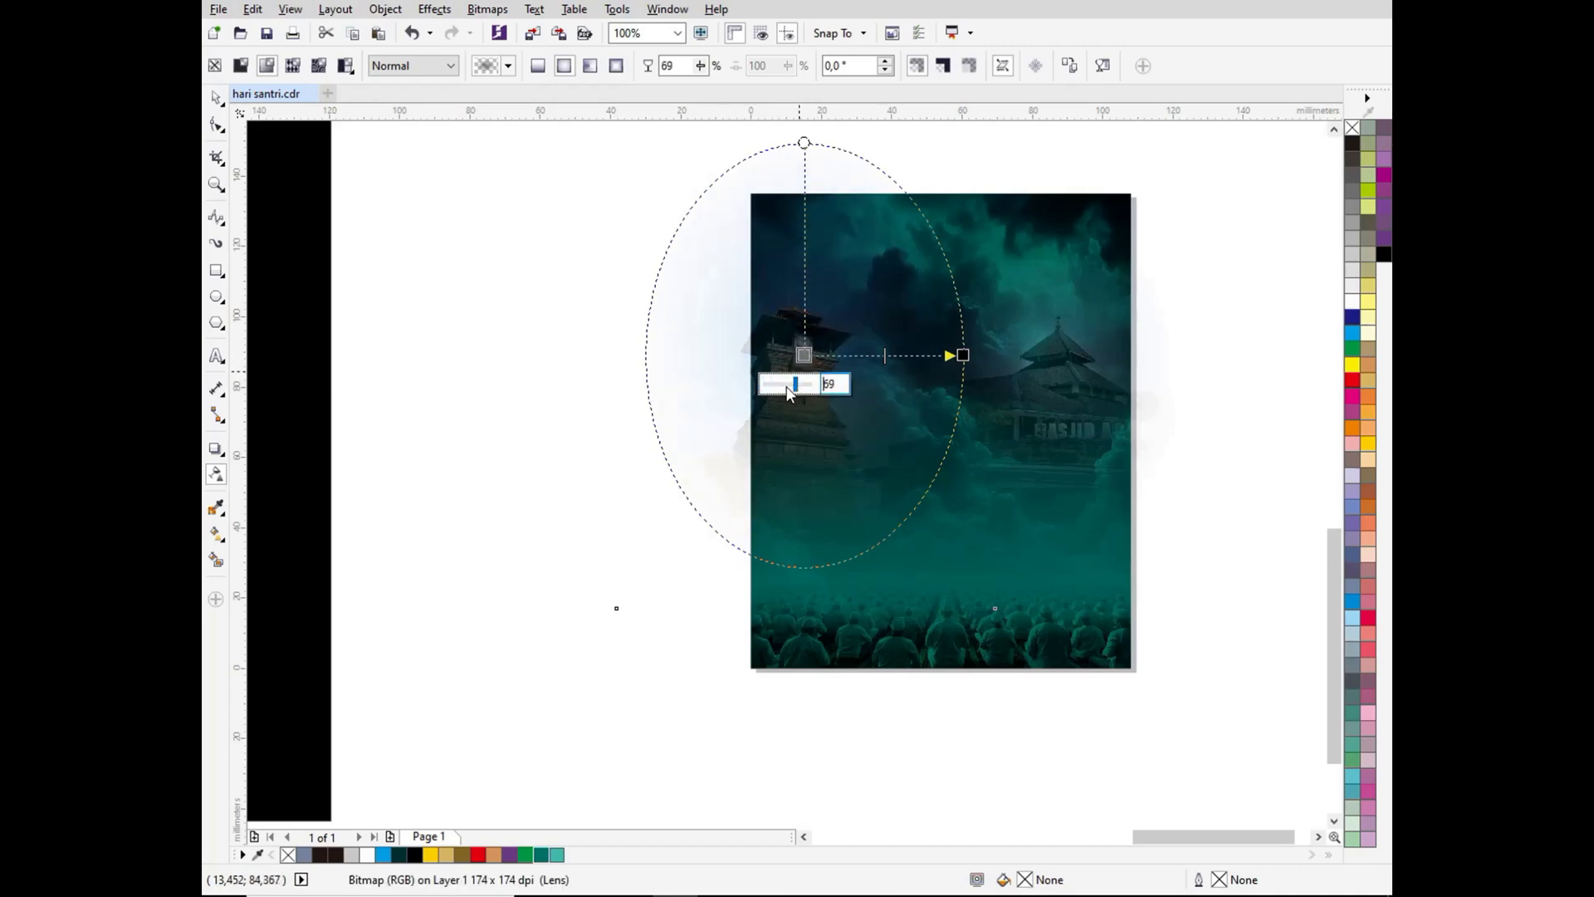
{"action": "left_click", "coordinate": [791, 383]}
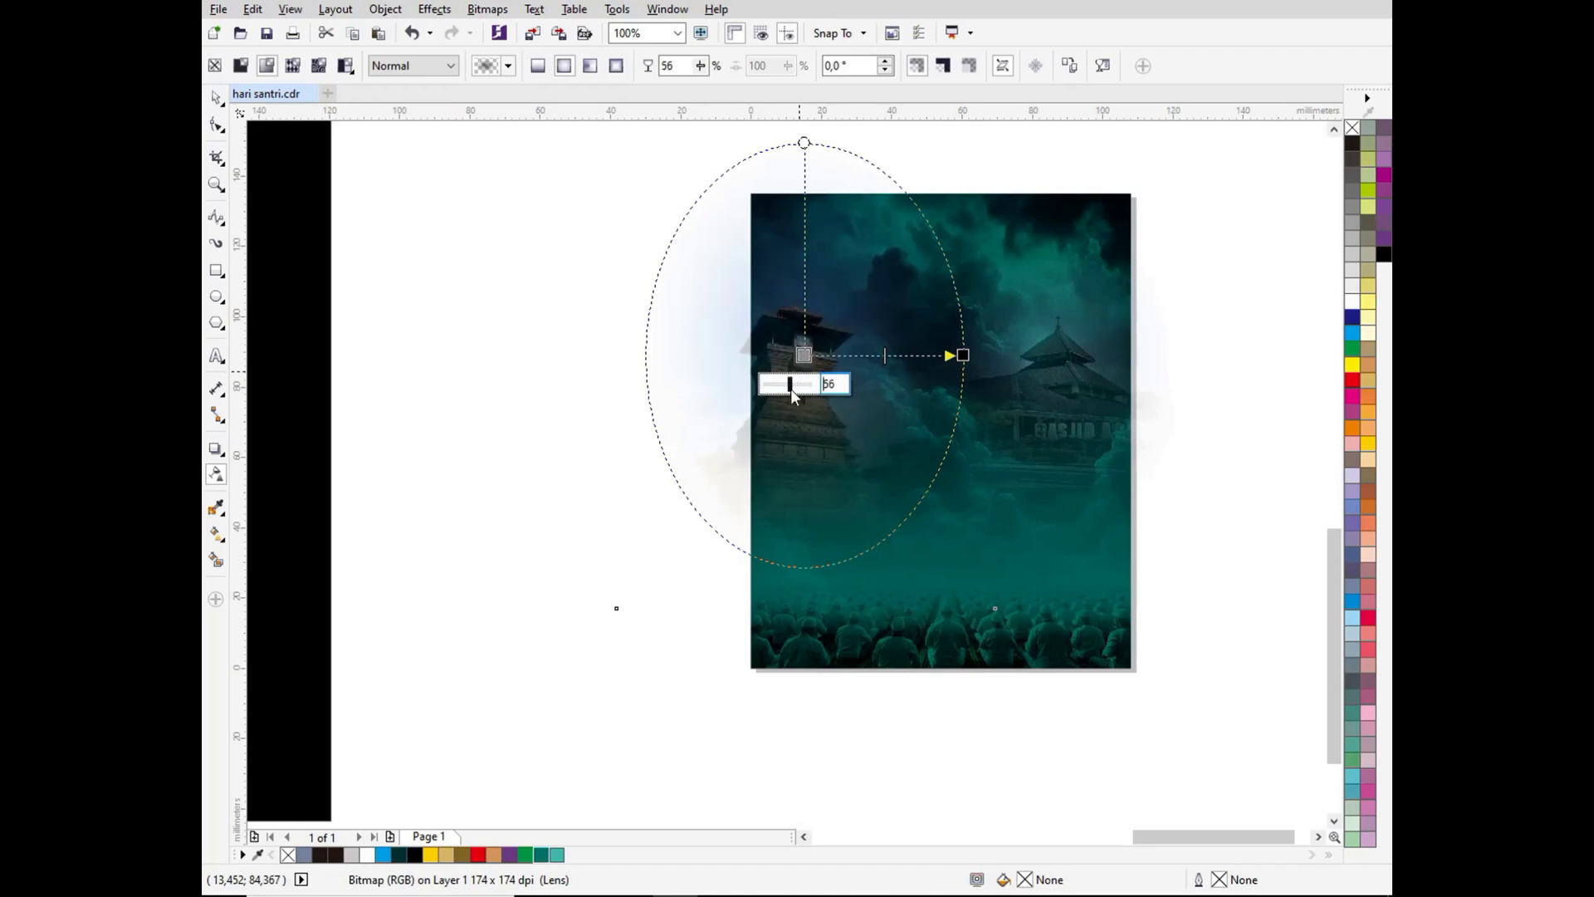
{"action": "left_click", "coordinate": [798, 387]}
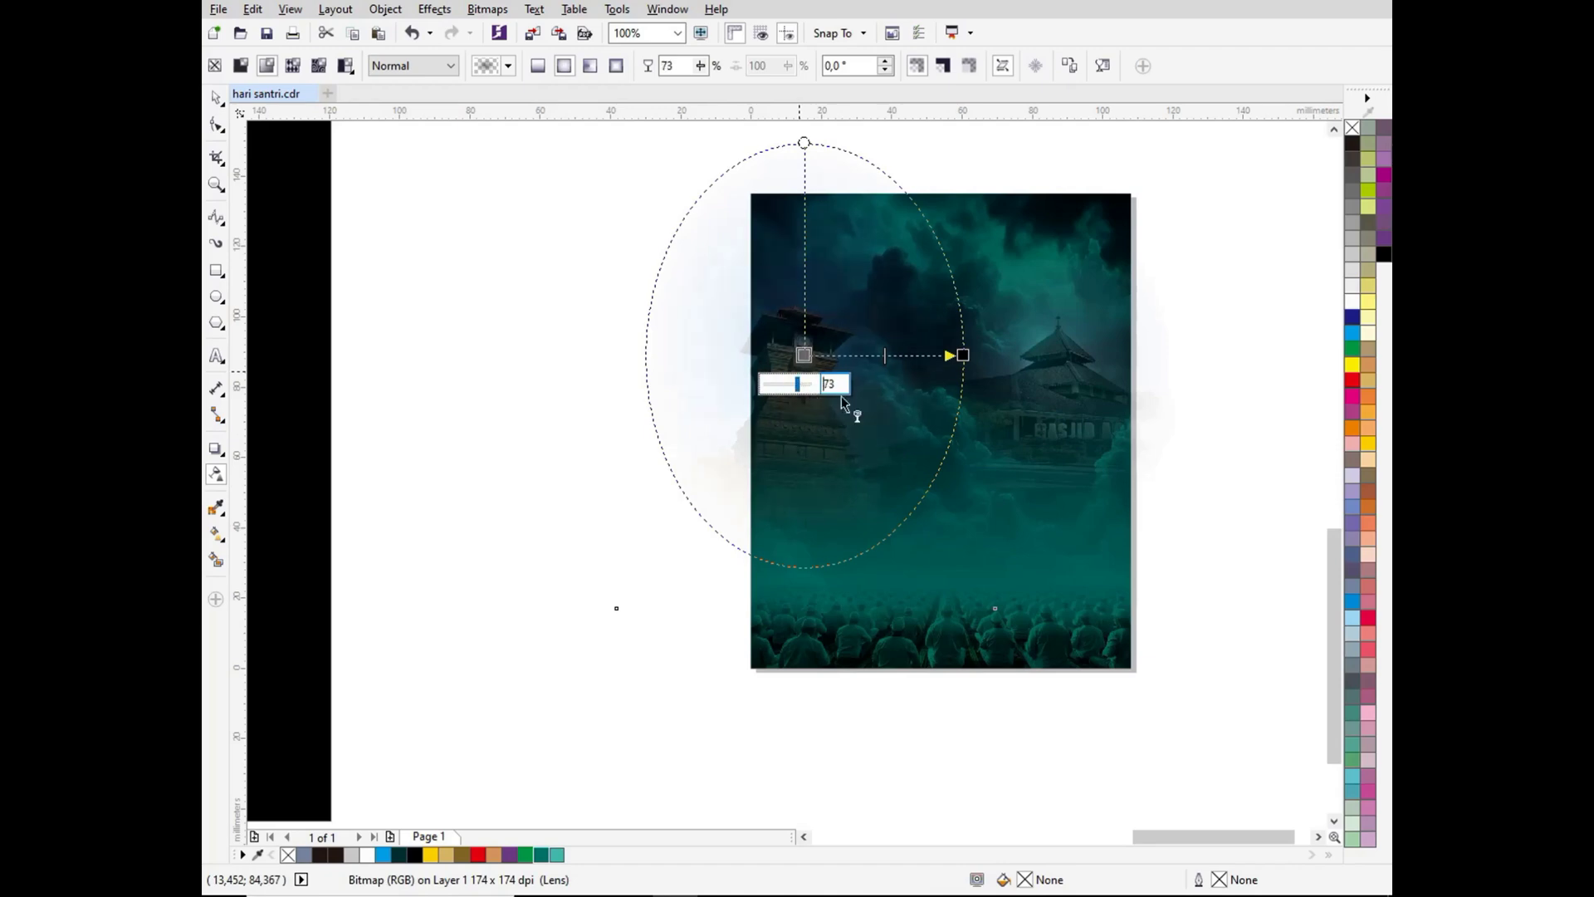
Step: Scale the faded minaret photo to about 104 × 139 mm and centre it at about X 28.8 mm, Y 91 mm
{"action": "left_click", "coordinate": [213, 97]}
{"action": "left_click", "coordinate": [440, 277]}
{"action": "left_click_drag", "start_coordinate": [815, 445], "coordinate": [871, 430]}
{"action": "left_click_drag", "start_coordinate": [1040, 608], "coordinate": [1003, 558]}
{"action": "mouse_move", "coordinate": [847, 420]}
{"action": "left_mouse_down"}
{"action": "mouse_move", "coordinate": [872, 458]}
{"action": "mouse_move", "coordinate": [833, 402]}
{"action": "left_mouse_up"}
{"action": "left_click_drag", "start_coordinate": [1030, 578], "coordinate": [1006, 553]}
{"action": "left_click_drag", "start_coordinate": [864, 414], "coordinate": [856, 411]}
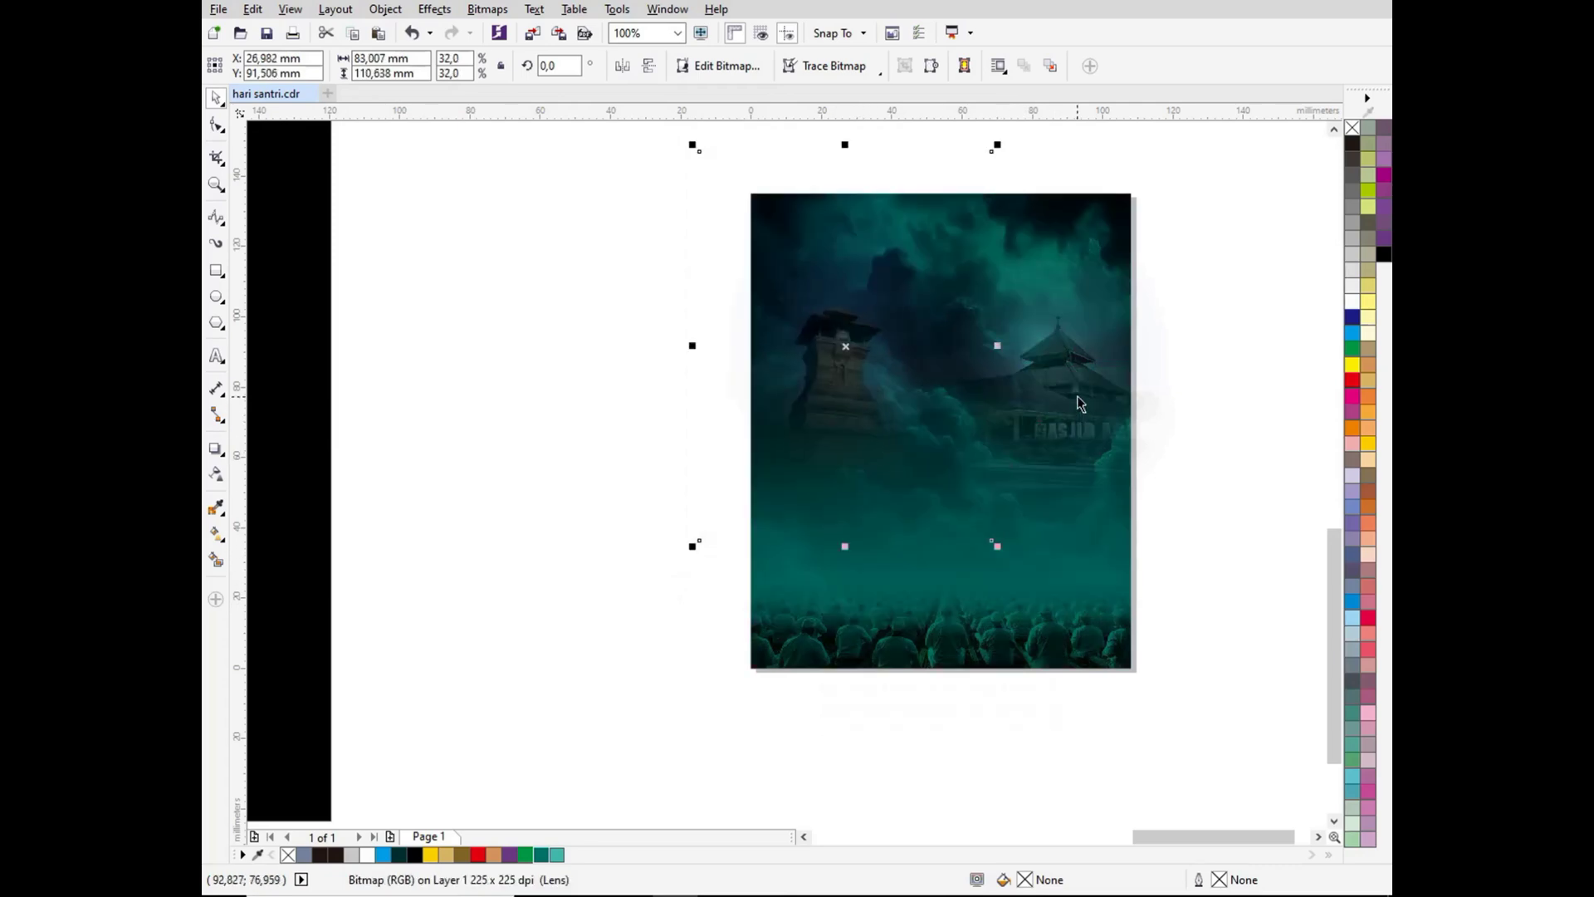
{"action": "left_click_drag", "start_coordinate": [995, 548], "coordinate": [1032, 596]}
{"action": "left_click_drag", "start_coordinate": [844, 422], "coordinate": [851, 424]}
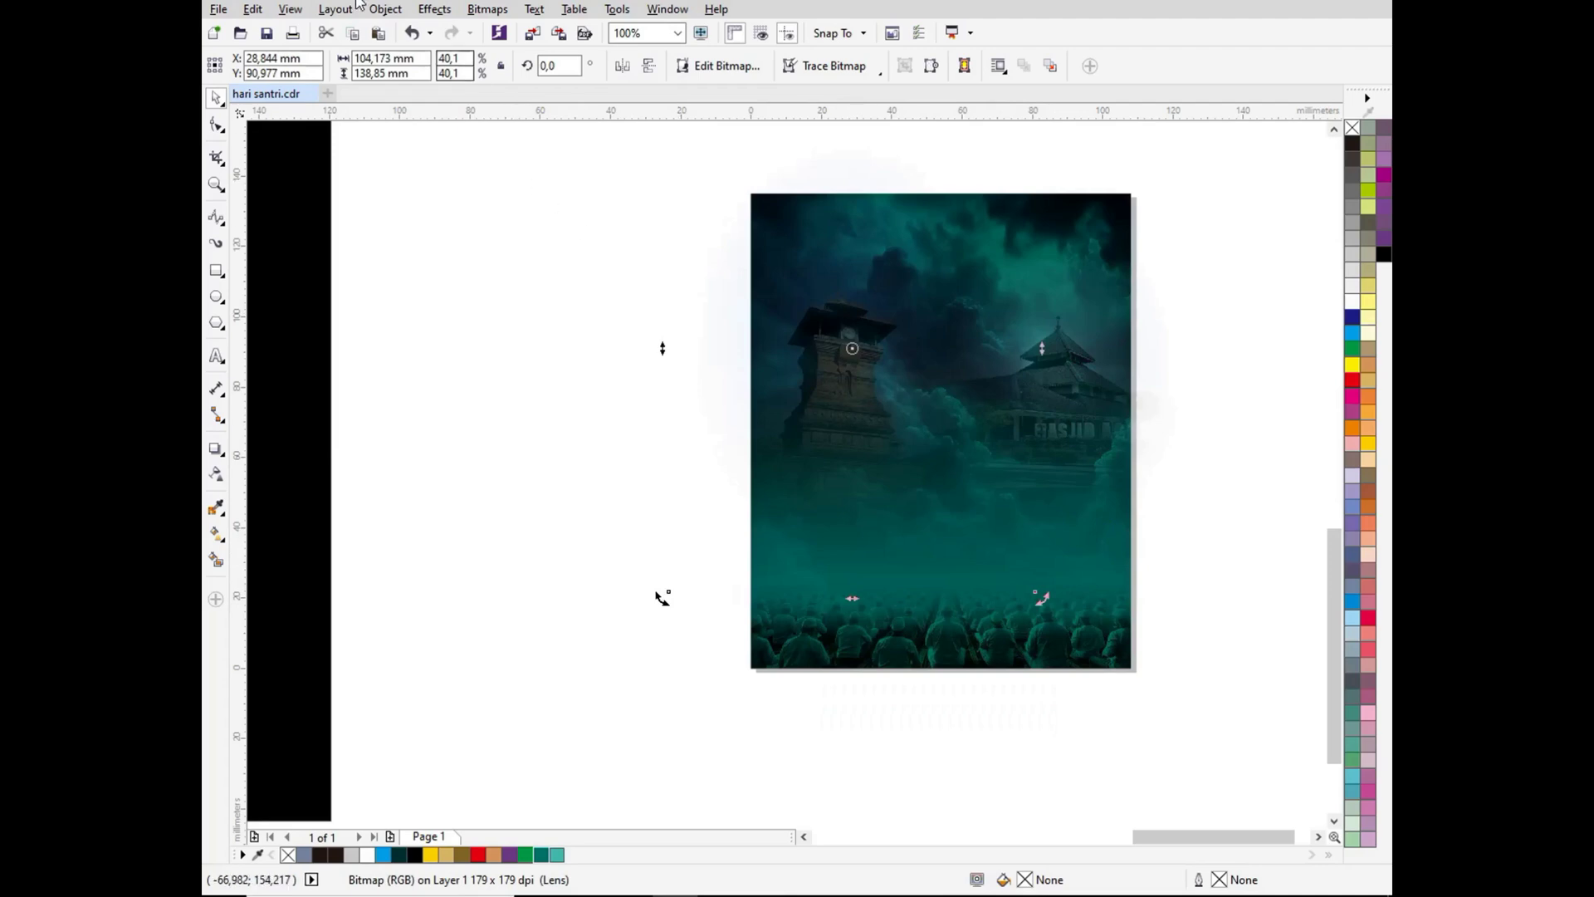
{"action": "left_click", "coordinate": [535, 292]}
{"action": "left_click", "coordinate": [837, 408]}
{"action": "left_click", "coordinate": [441, 218]}
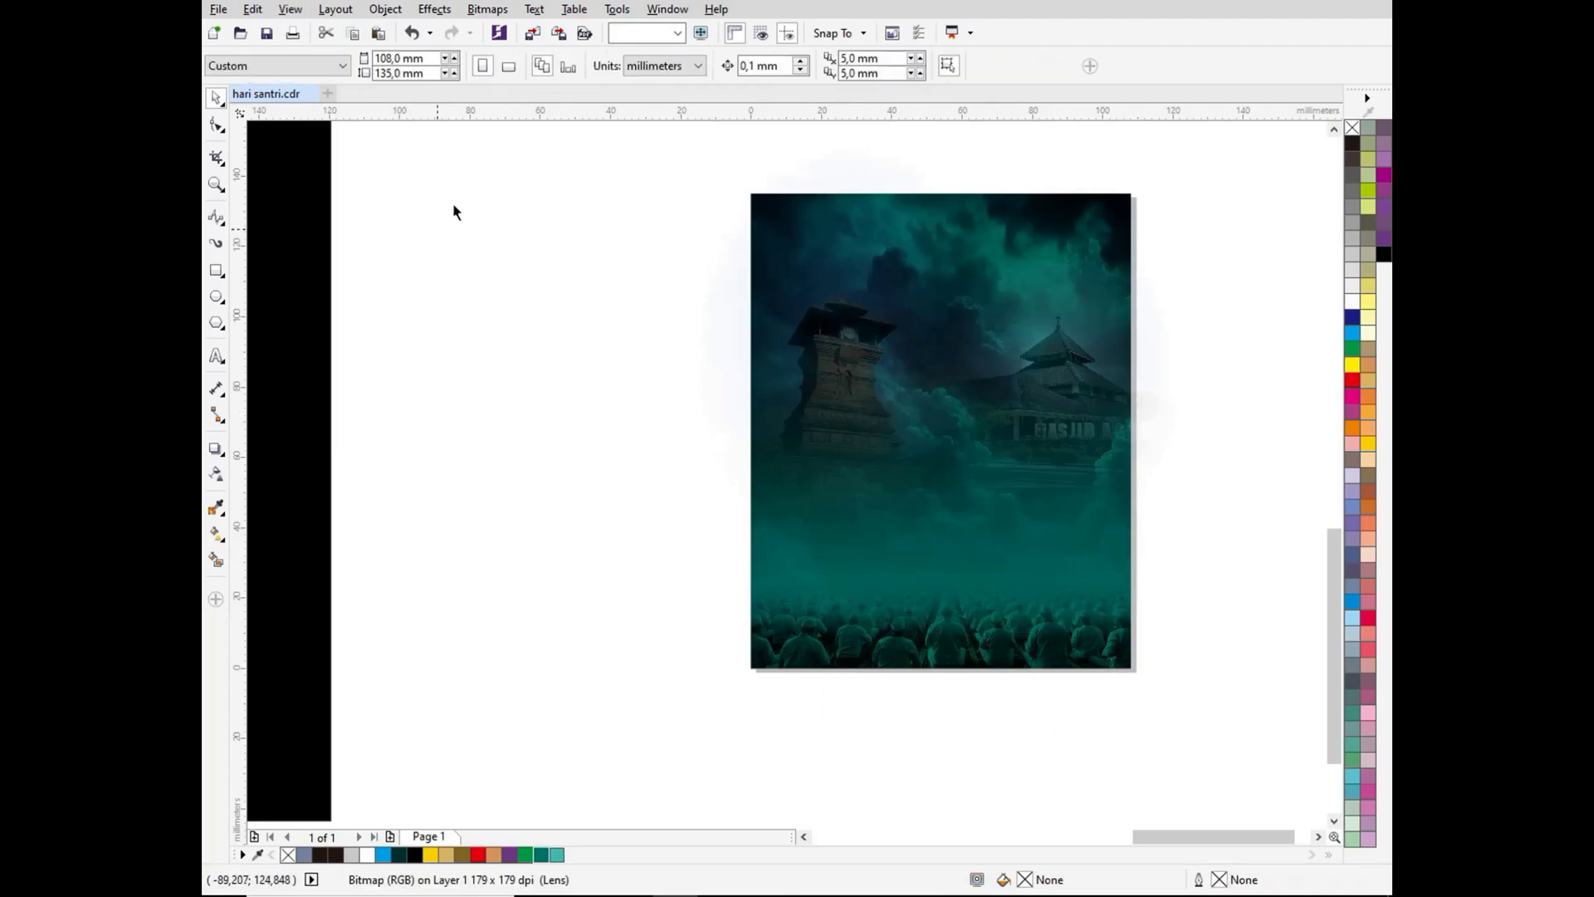
Step: Widen and flatten the minaret photo's elliptical fade and set its centre transparency to 71%
{"action": "left_click", "coordinate": [796, 352]}
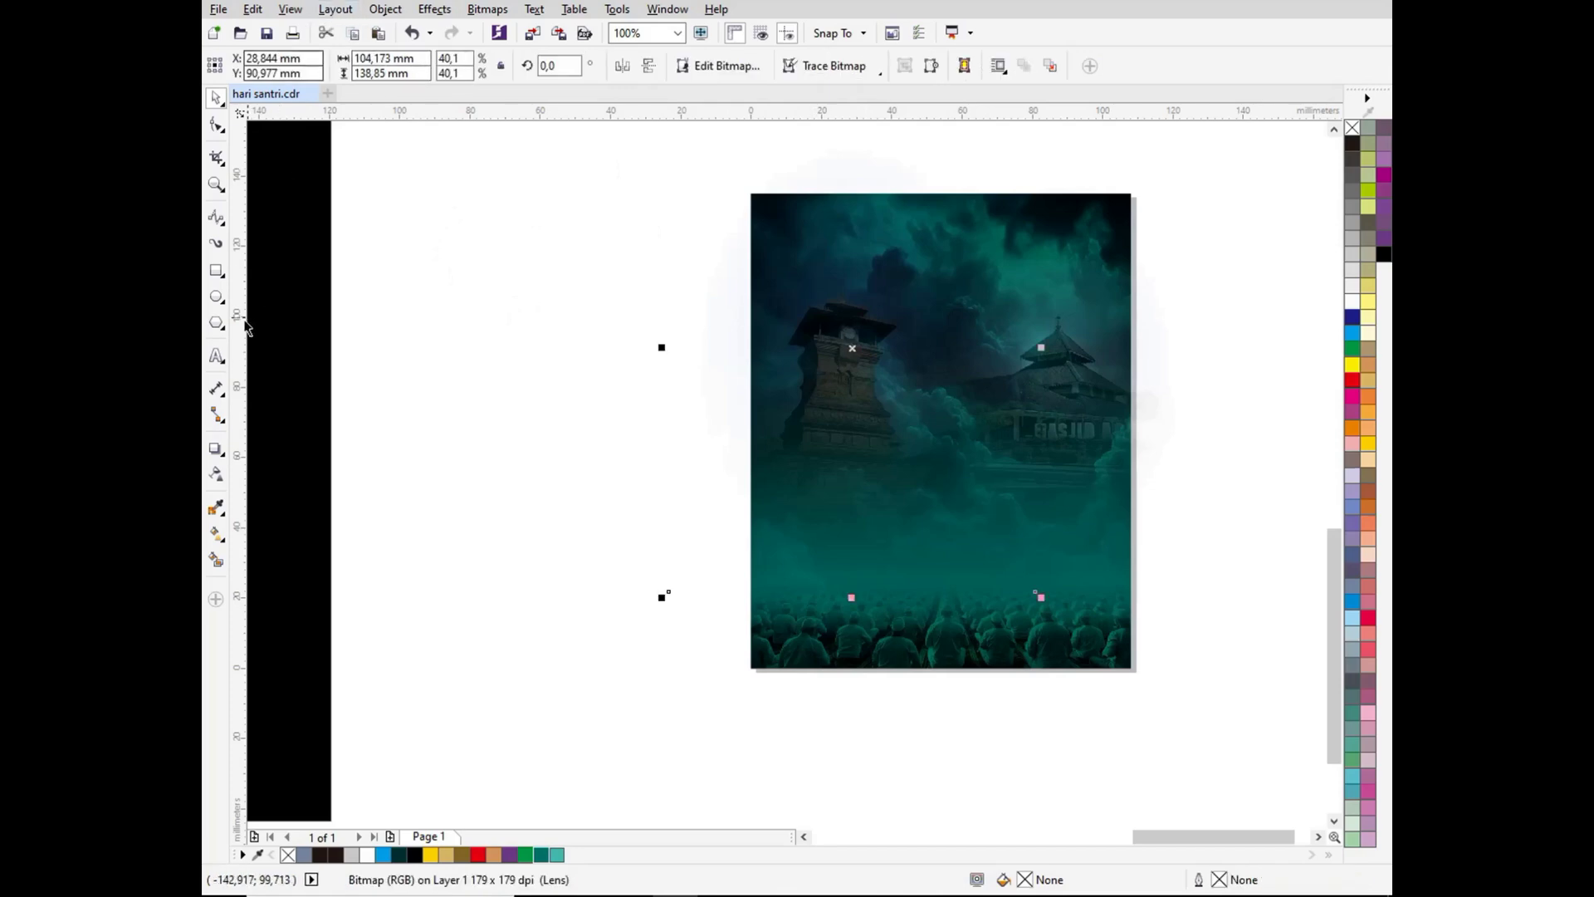
{"action": "left_click", "coordinate": [215, 475]}
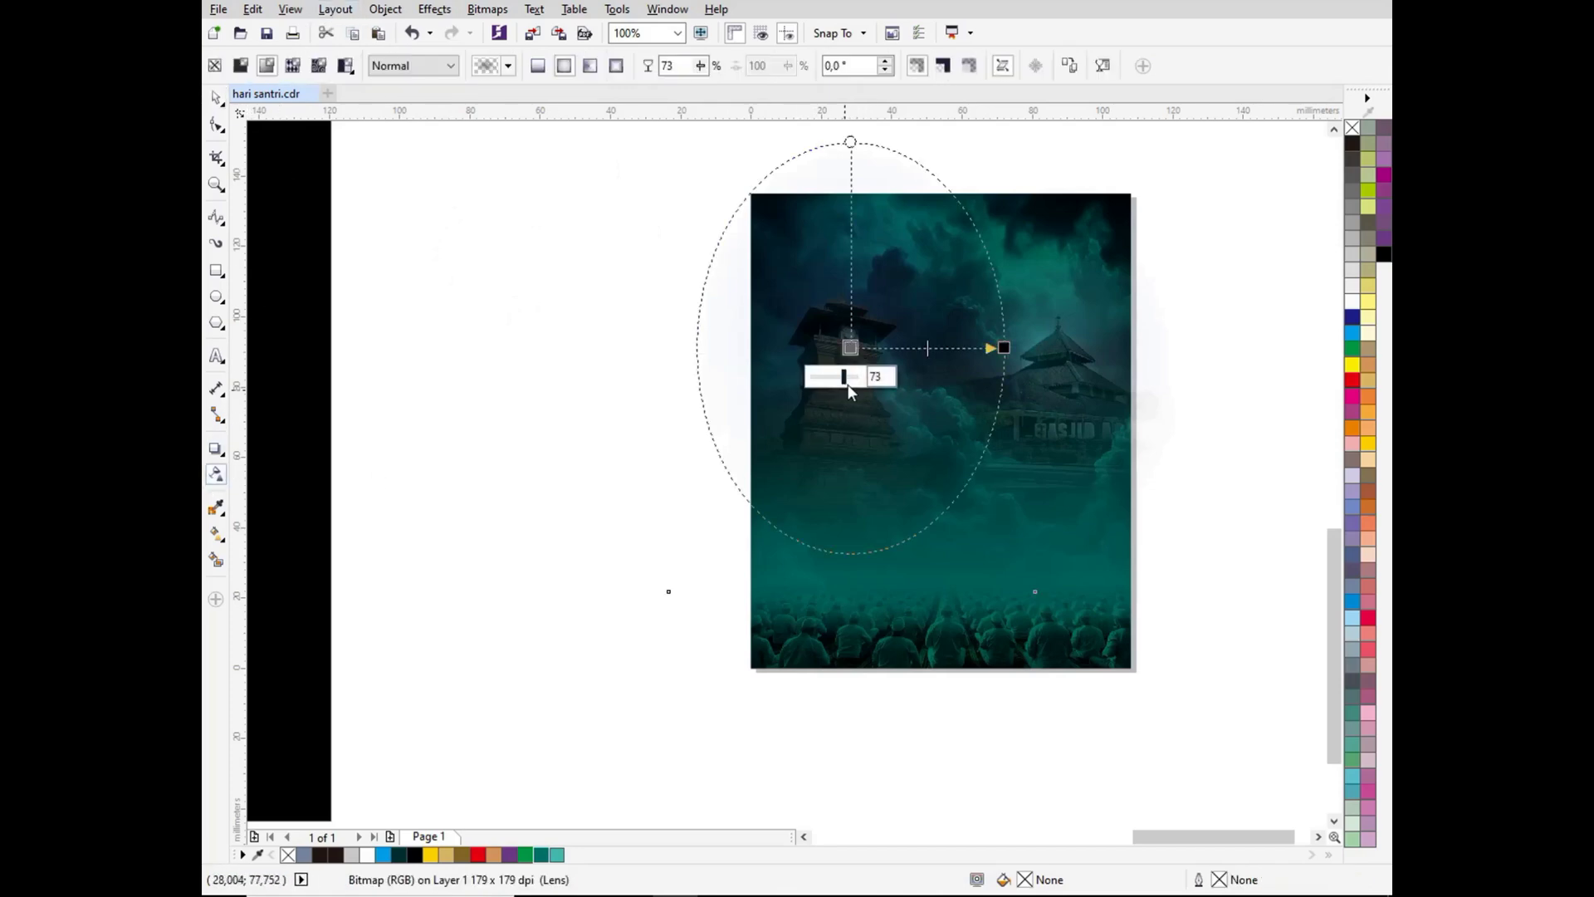
{"action": "left_click_drag", "start_coordinate": [934, 348], "coordinate": [951, 354]}
{"action": "key", "text": "ctrl+z"}
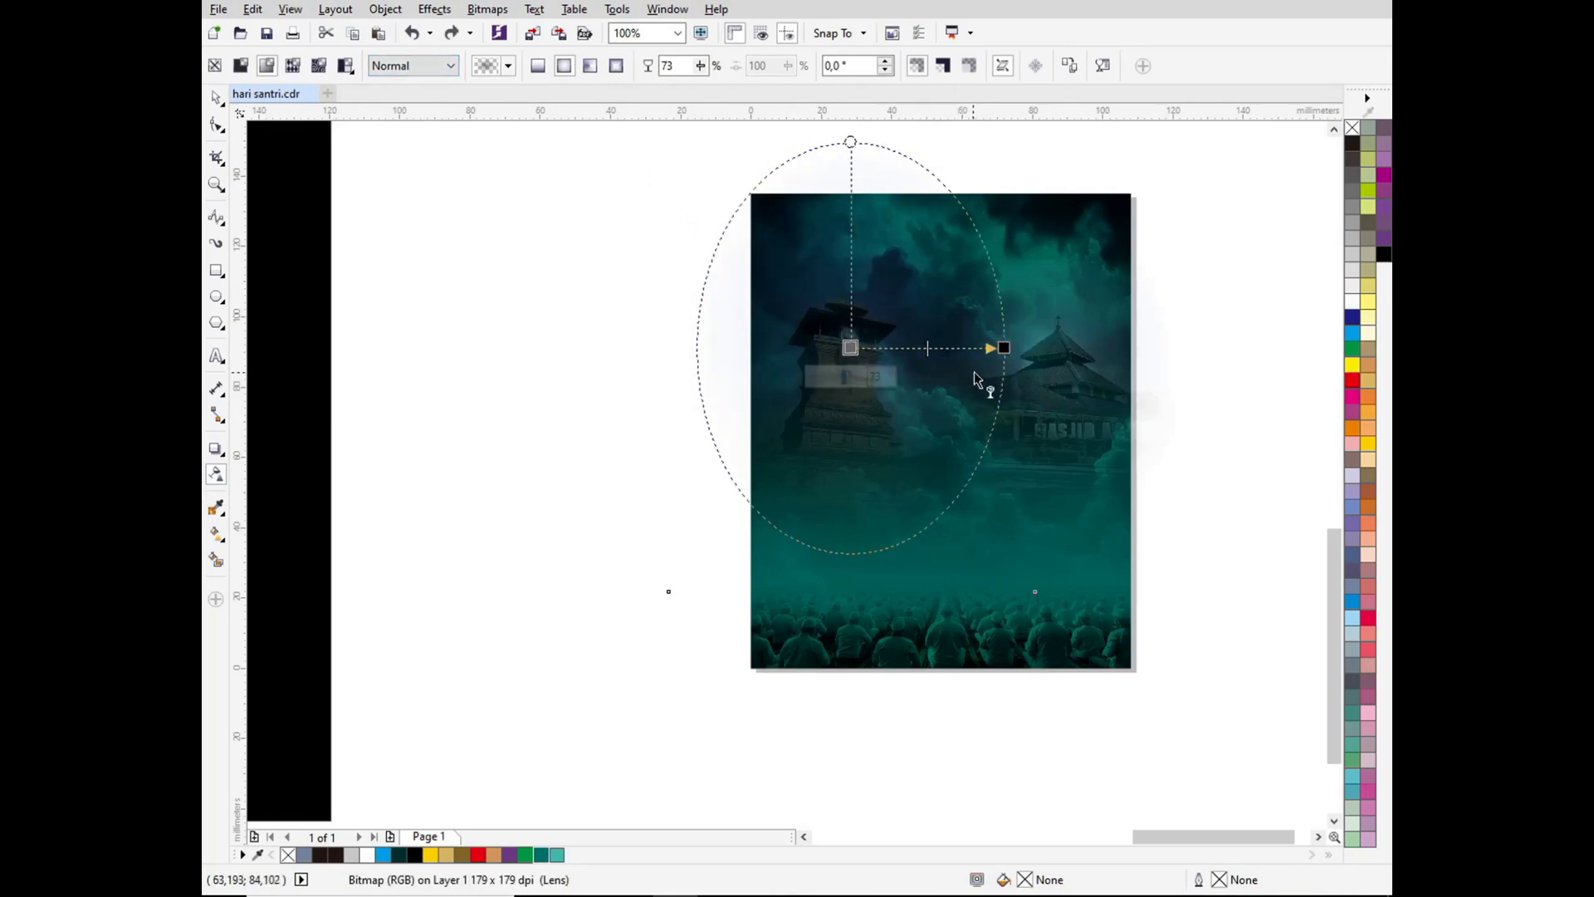
{"action": "key", "text": "ctrl+shift+z"}
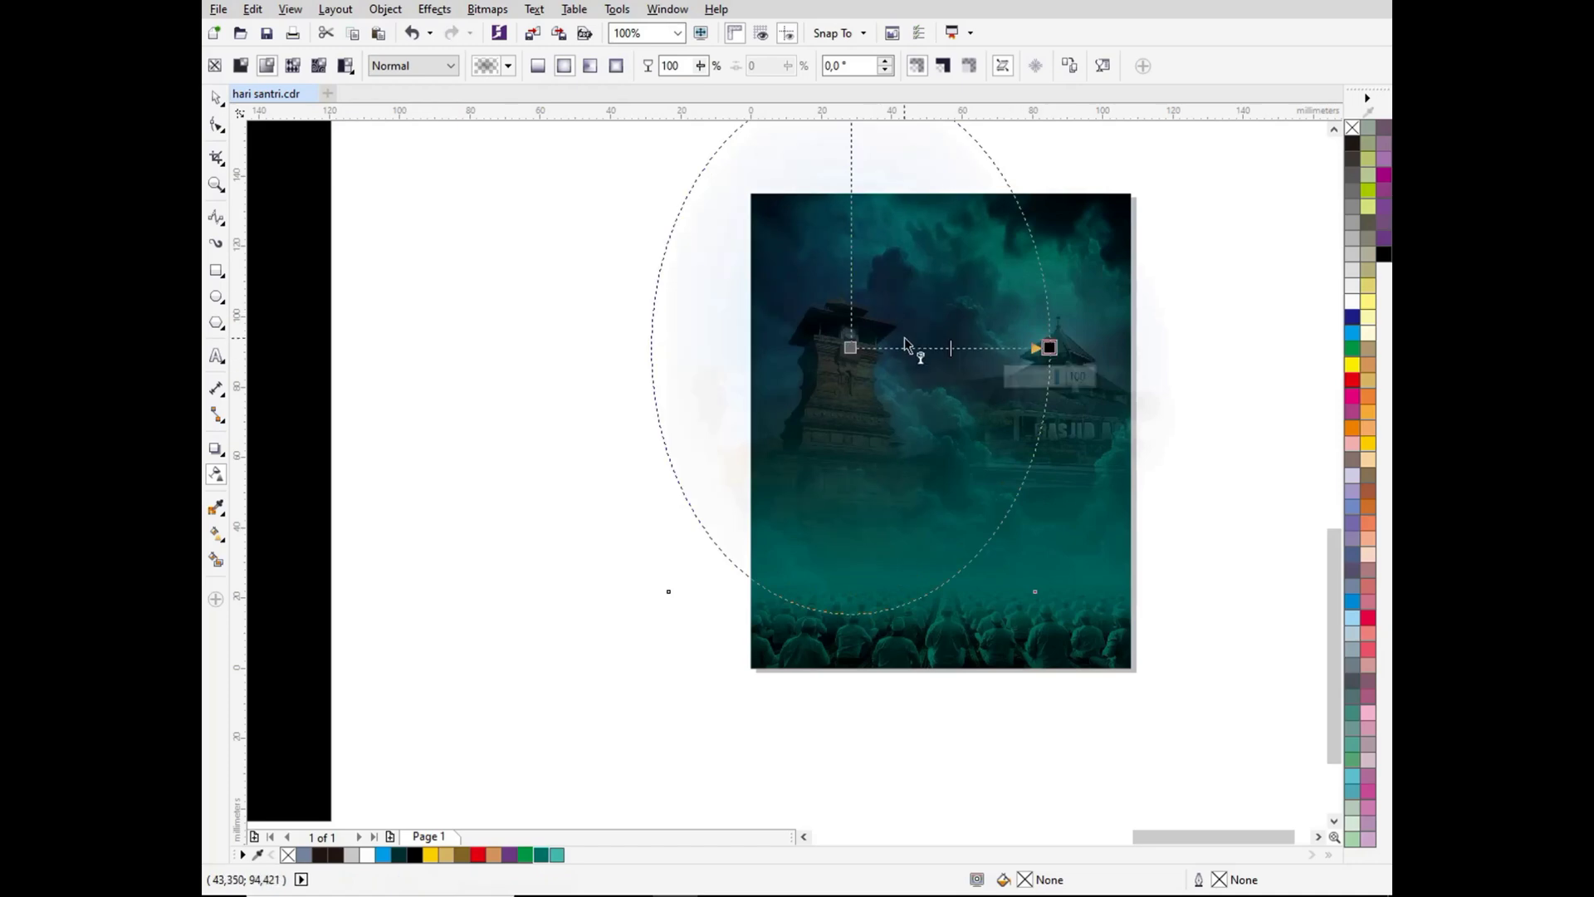
{"action": "scroll", "coordinate": [903, 341], "scroll_direction": "down", "scroll_amount": 1}
{"action": "left_click_drag", "start_coordinate": [879, 257], "coordinate": [879, 270]}
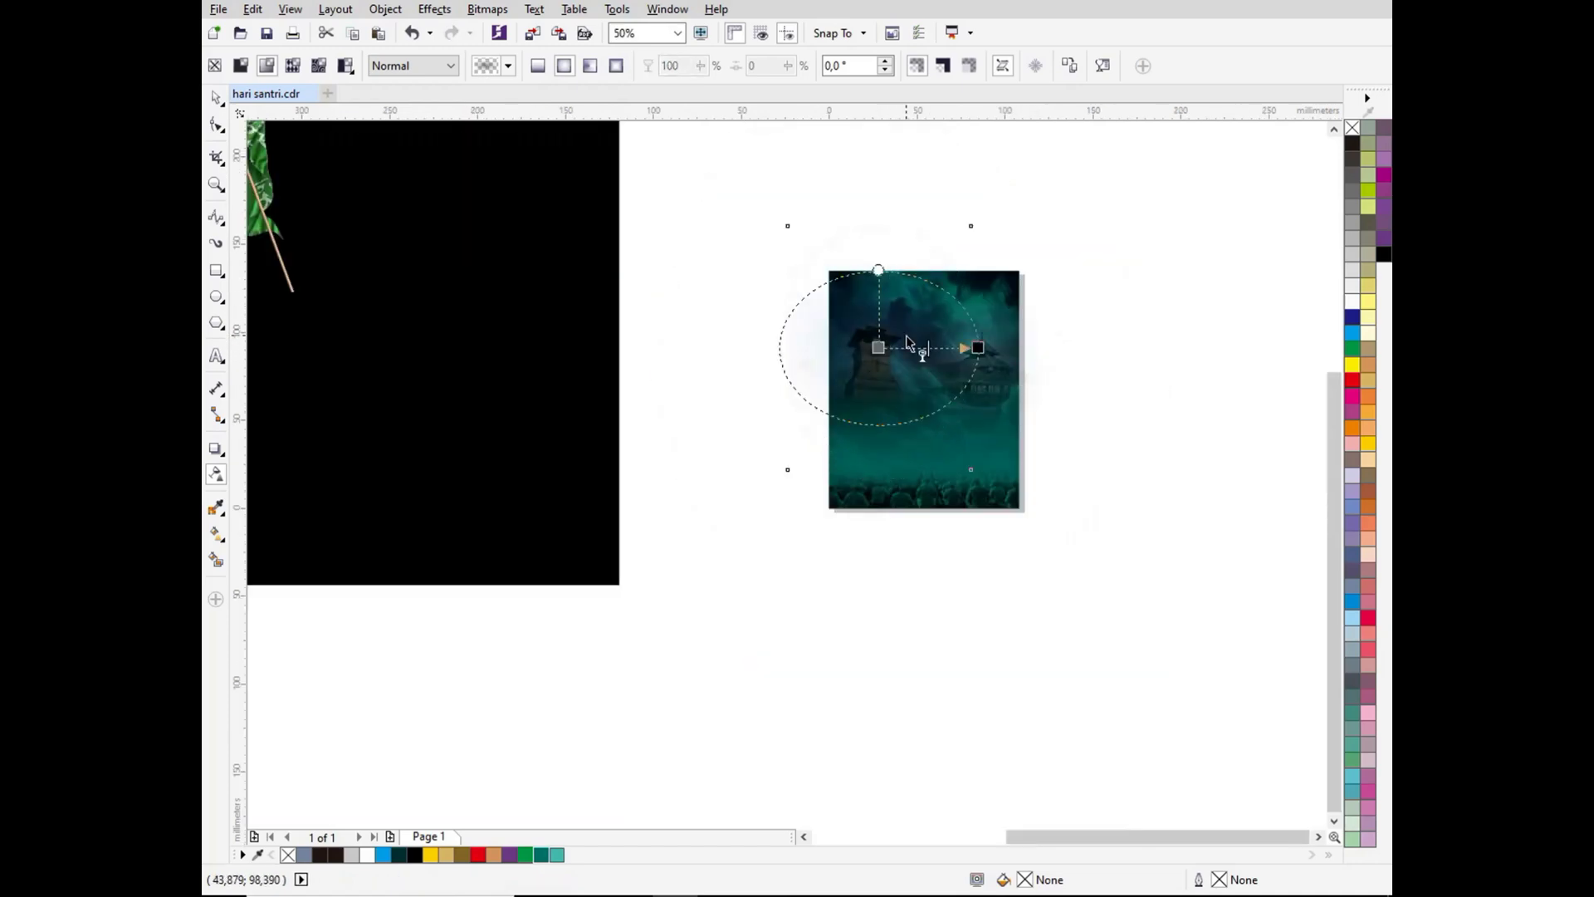
{"action": "scroll", "coordinate": [963, 380], "scroll_direction": "up", "scroll_amount": 2}
{"action": "left_click_drag", "start_coordinate": [997, 332], "coordinate": [1026, 330]}
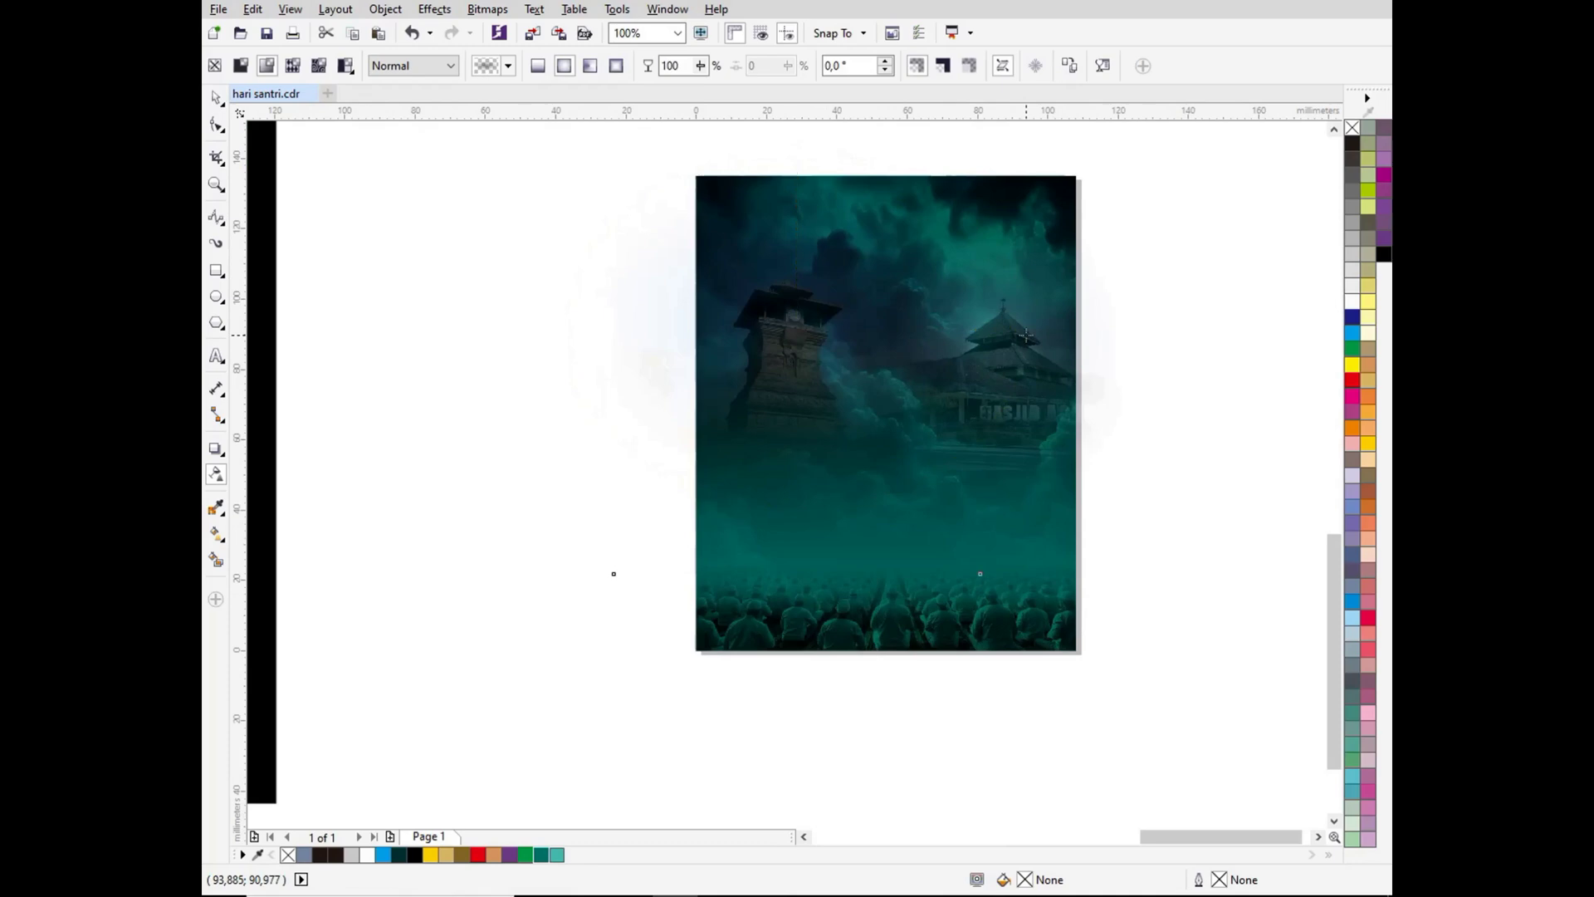
{"action": "left_click", "coordinate": [795, 330]}
{"action": "left_click_drag", "start_coordinate": [789, 359], "coordinate": [788, 362]}
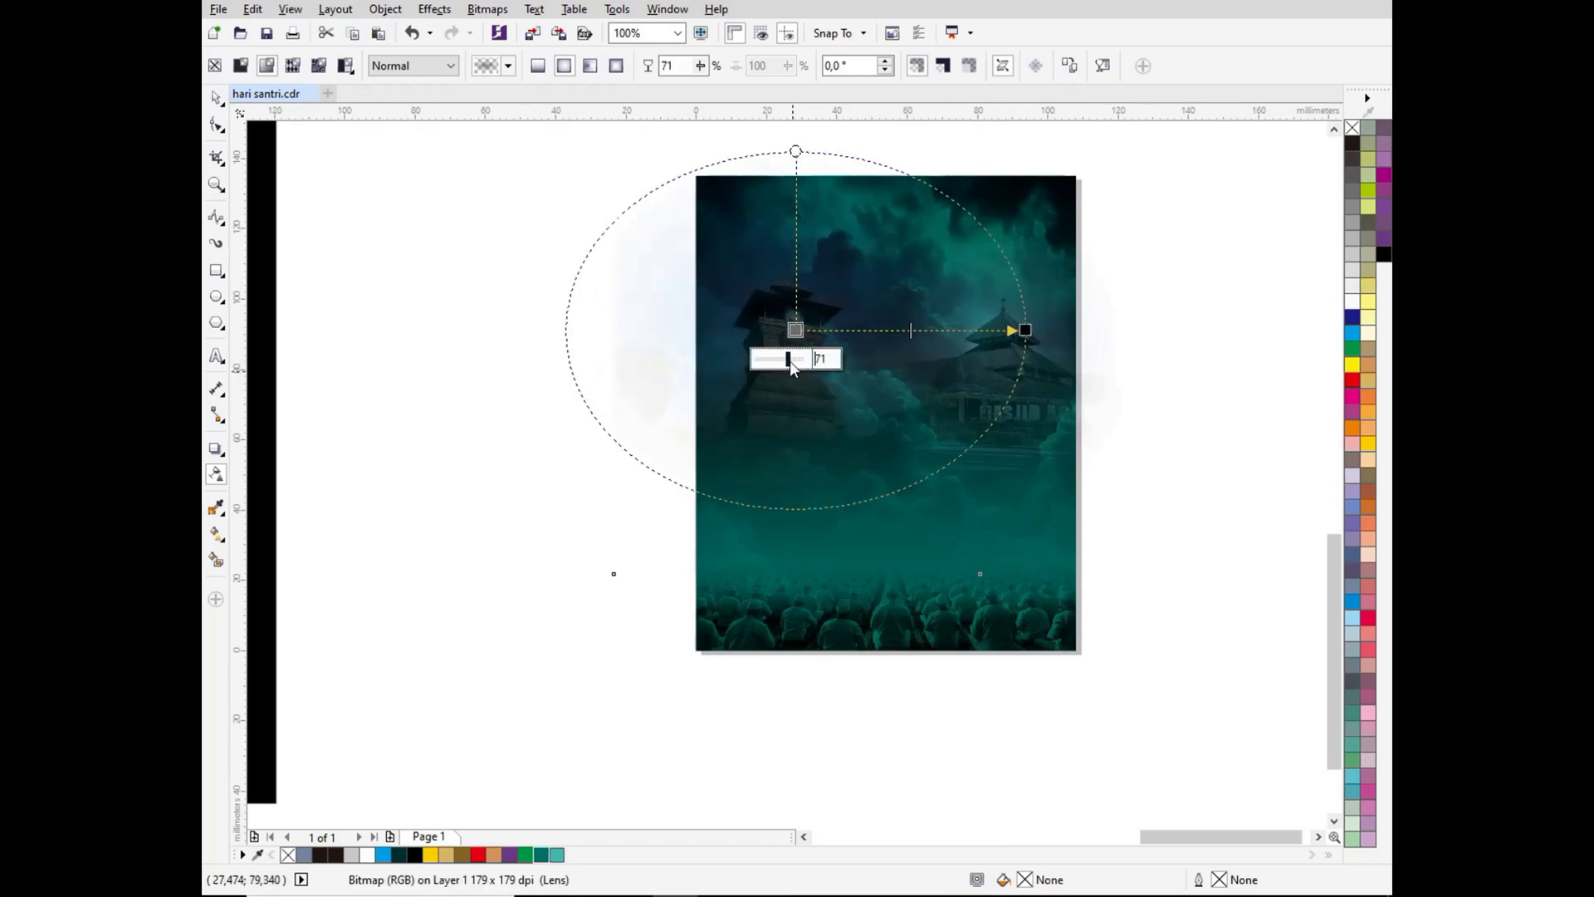
Step: Try the Behind merge mode on the minaret photo's transparency and change it to Screen
{"action": "left_click", "coordinate": [413, 66]}
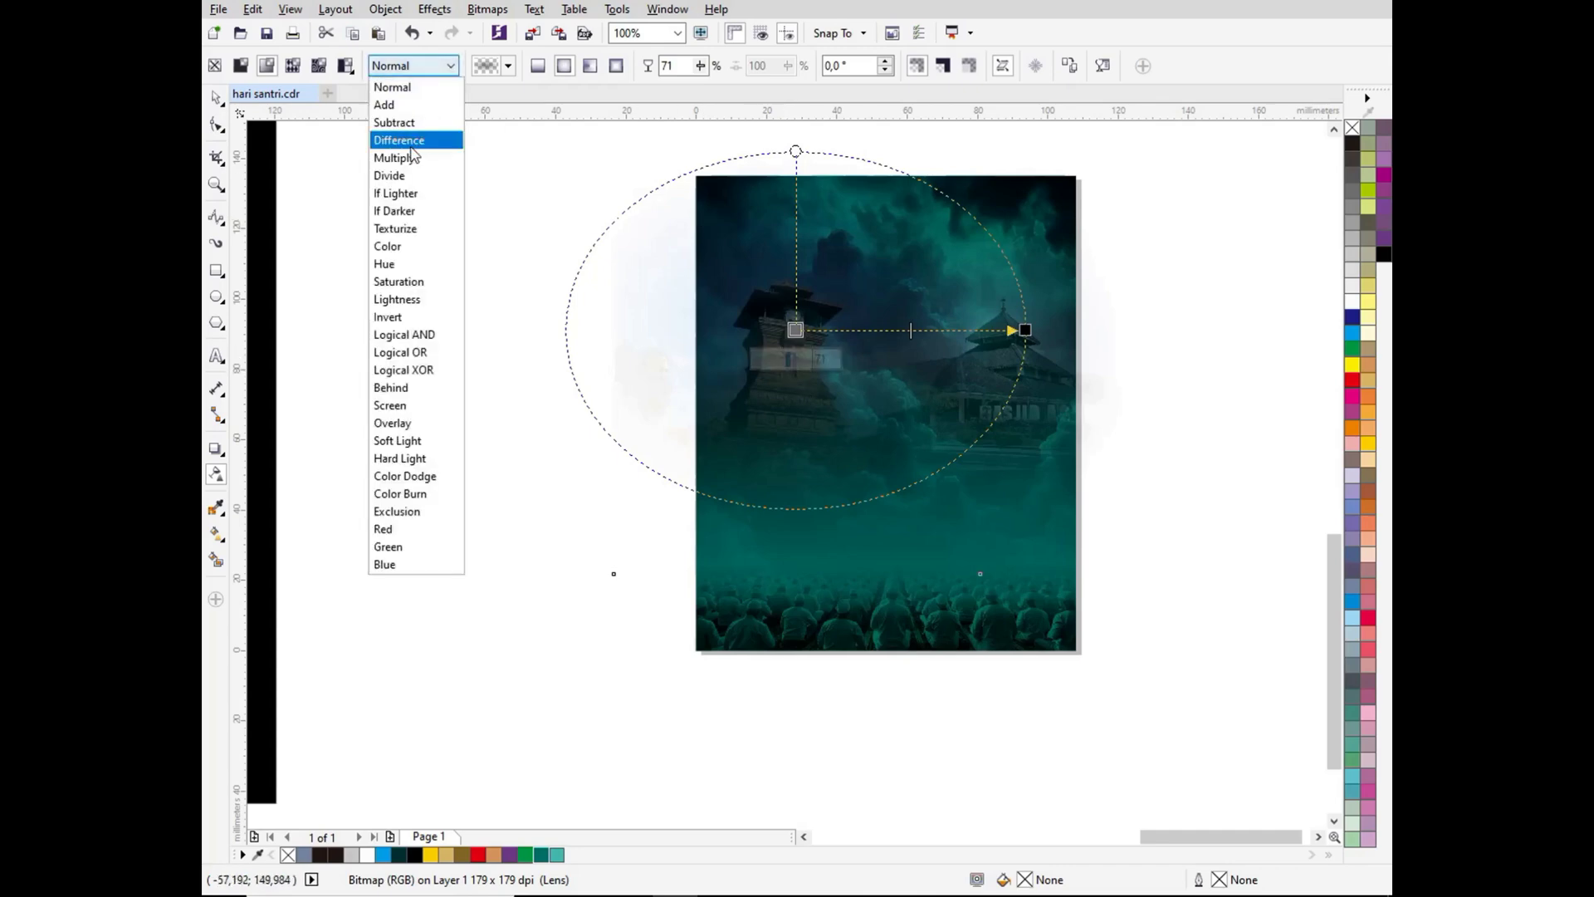
{"action": "left_click", "coordinate": [394, 387]}
{"action": "left_click", "coordinate": [440, 66]}
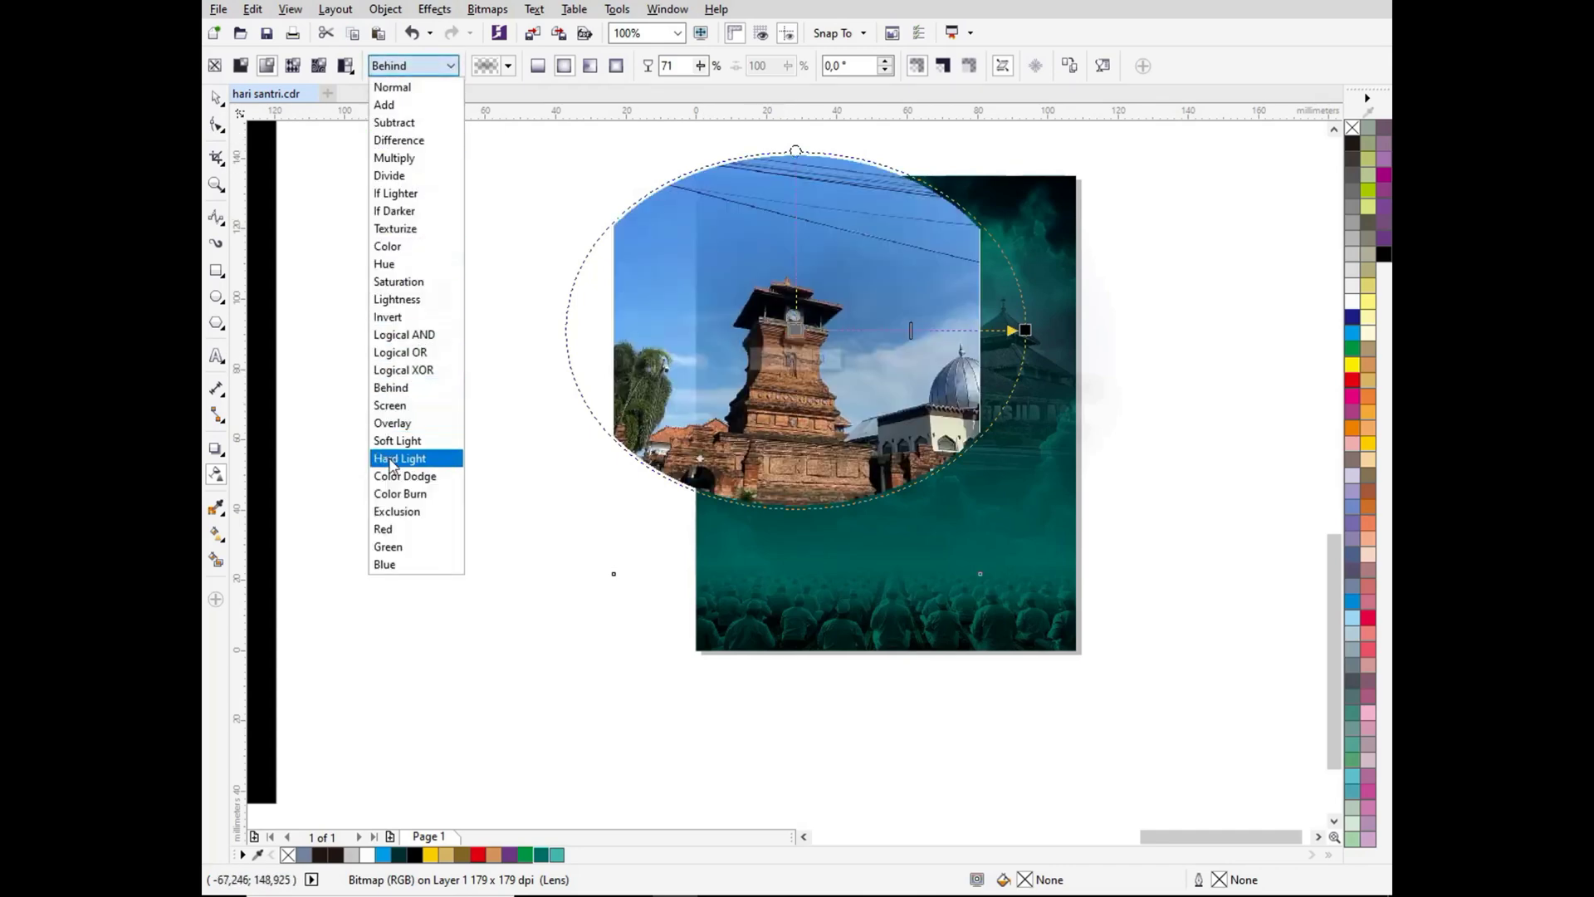
{"action": "left_click", "coordinate": [396, 410]}
Step: Set the merge mode of the Masjid Agung Demak photo's transparency to Screen
{"action": "left_click", "coordinate": [1088, 421]}
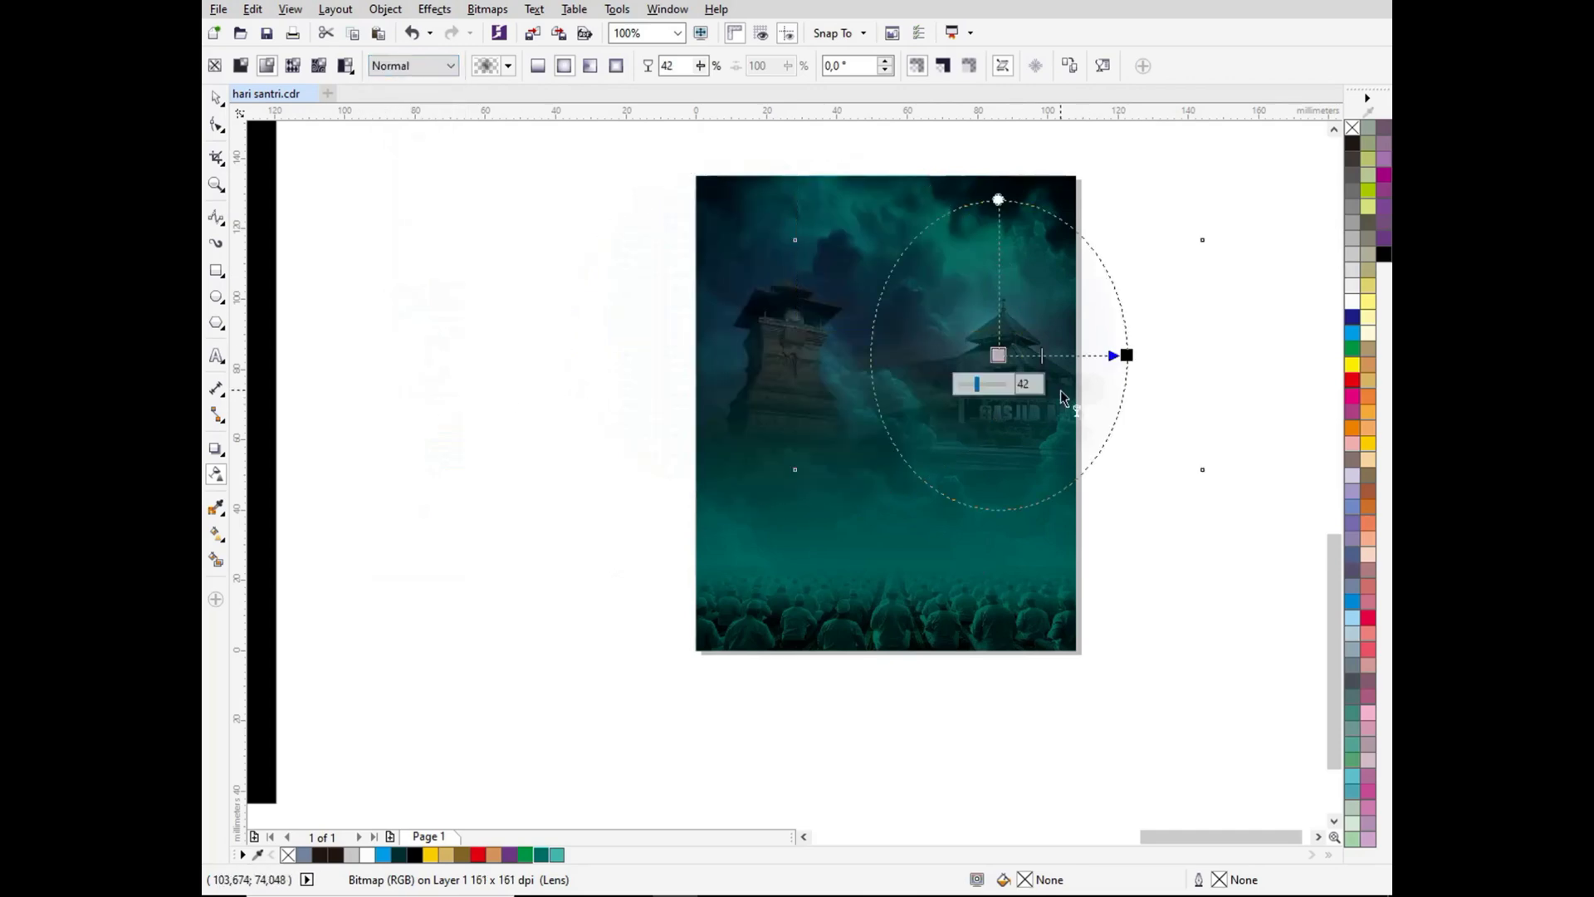
{"action": "left_click", "coordinate": [429, 72]}
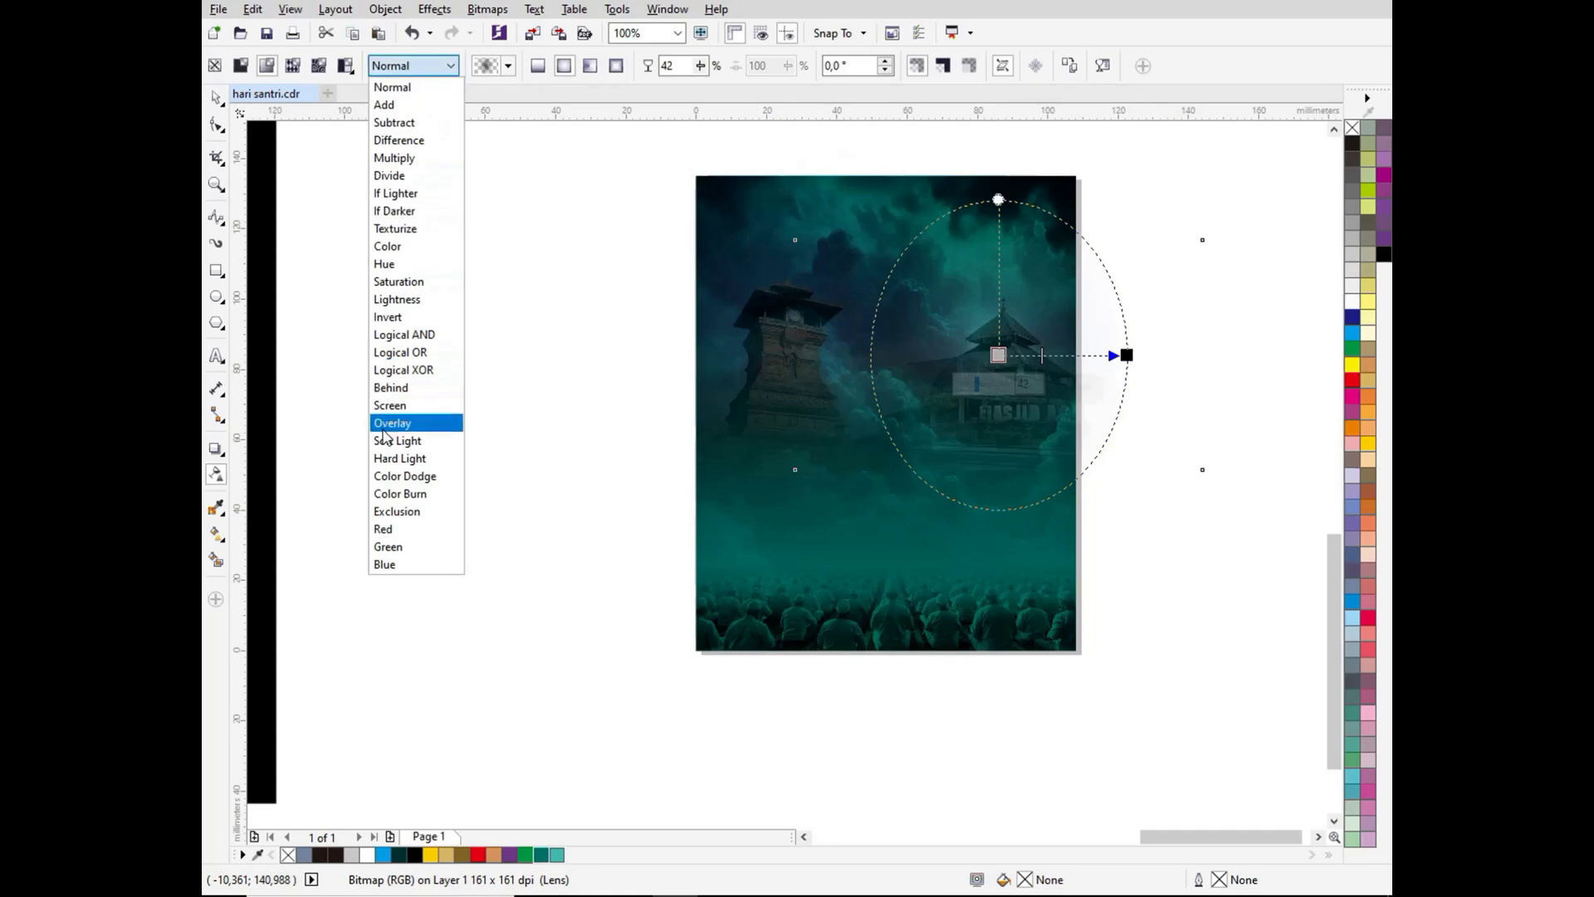
{"action": "left_click", "coordinate": [399, 407]}
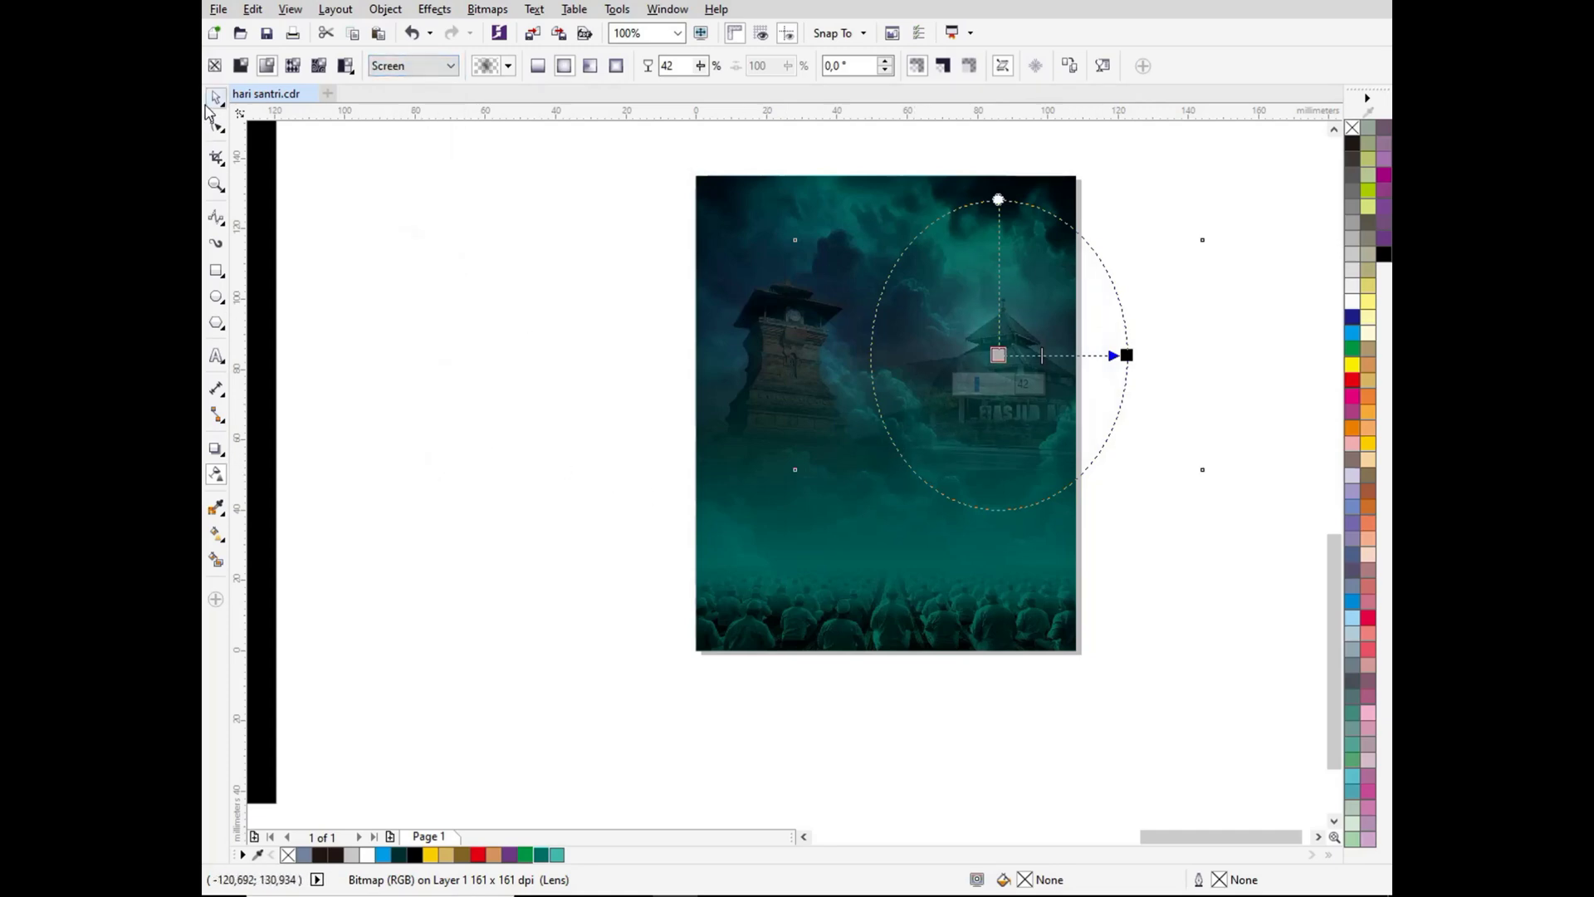
Step: Shrink the elliptical transparency fade of the Masjid Agung Demak photo around the mosque building
{"action": "left_click", "coordinate": [550, 324]}
{"action": "scroll", "coordinate": [1014, 427], "scroll_direction": "up", "scroll_amount": 3}
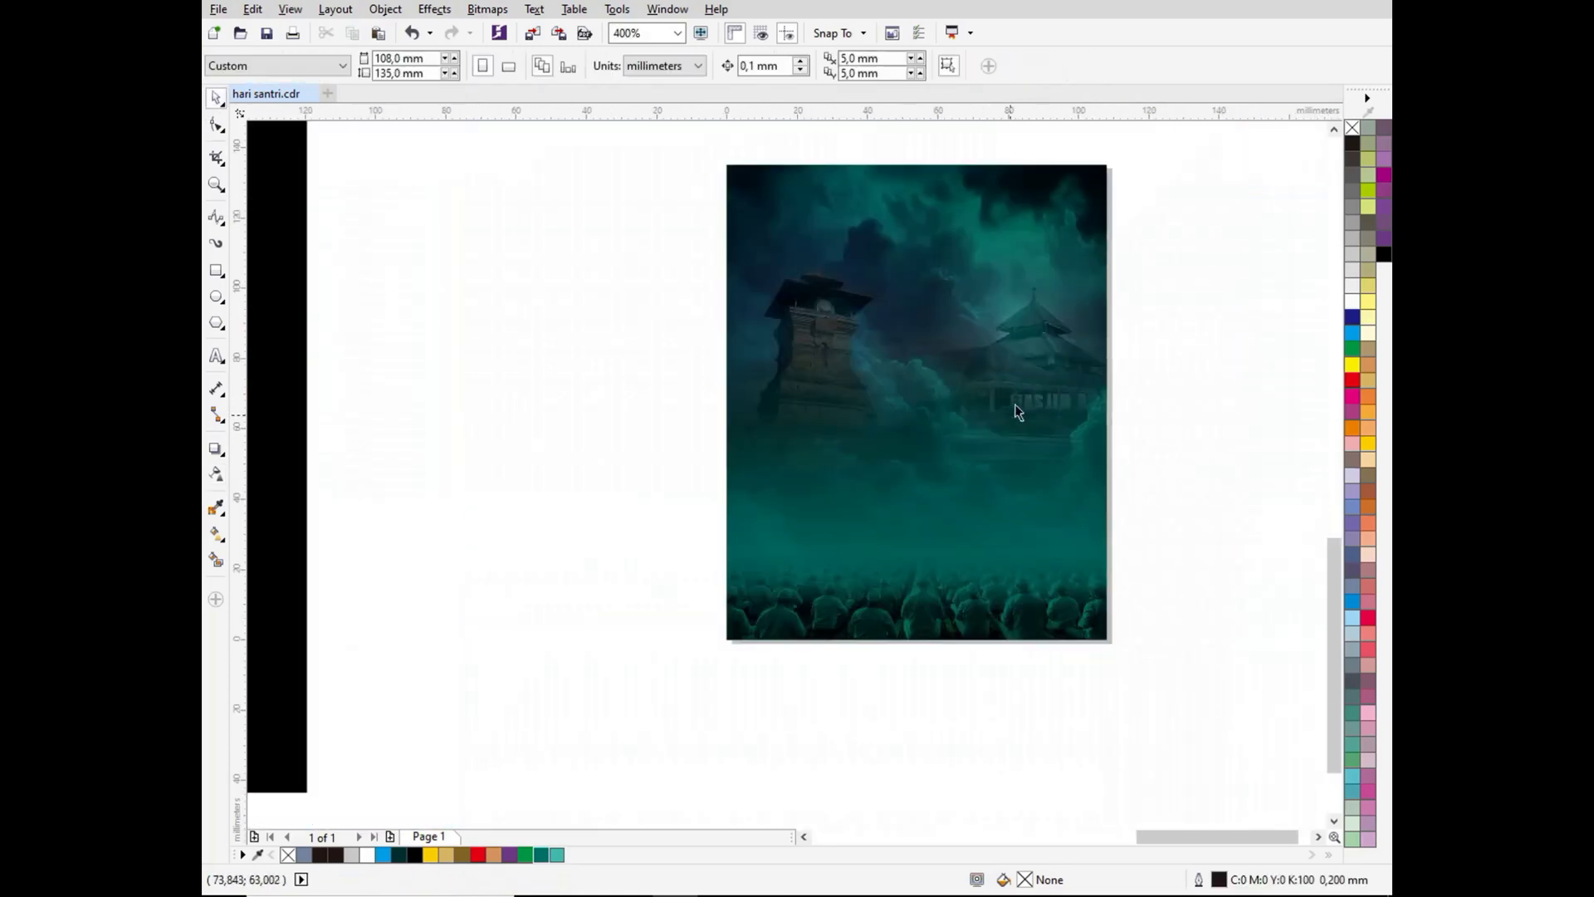
{"action": "left_click", "coordinate": [1042, 374]}
{"action": "left_click", "coordinate": [1034, 364]}
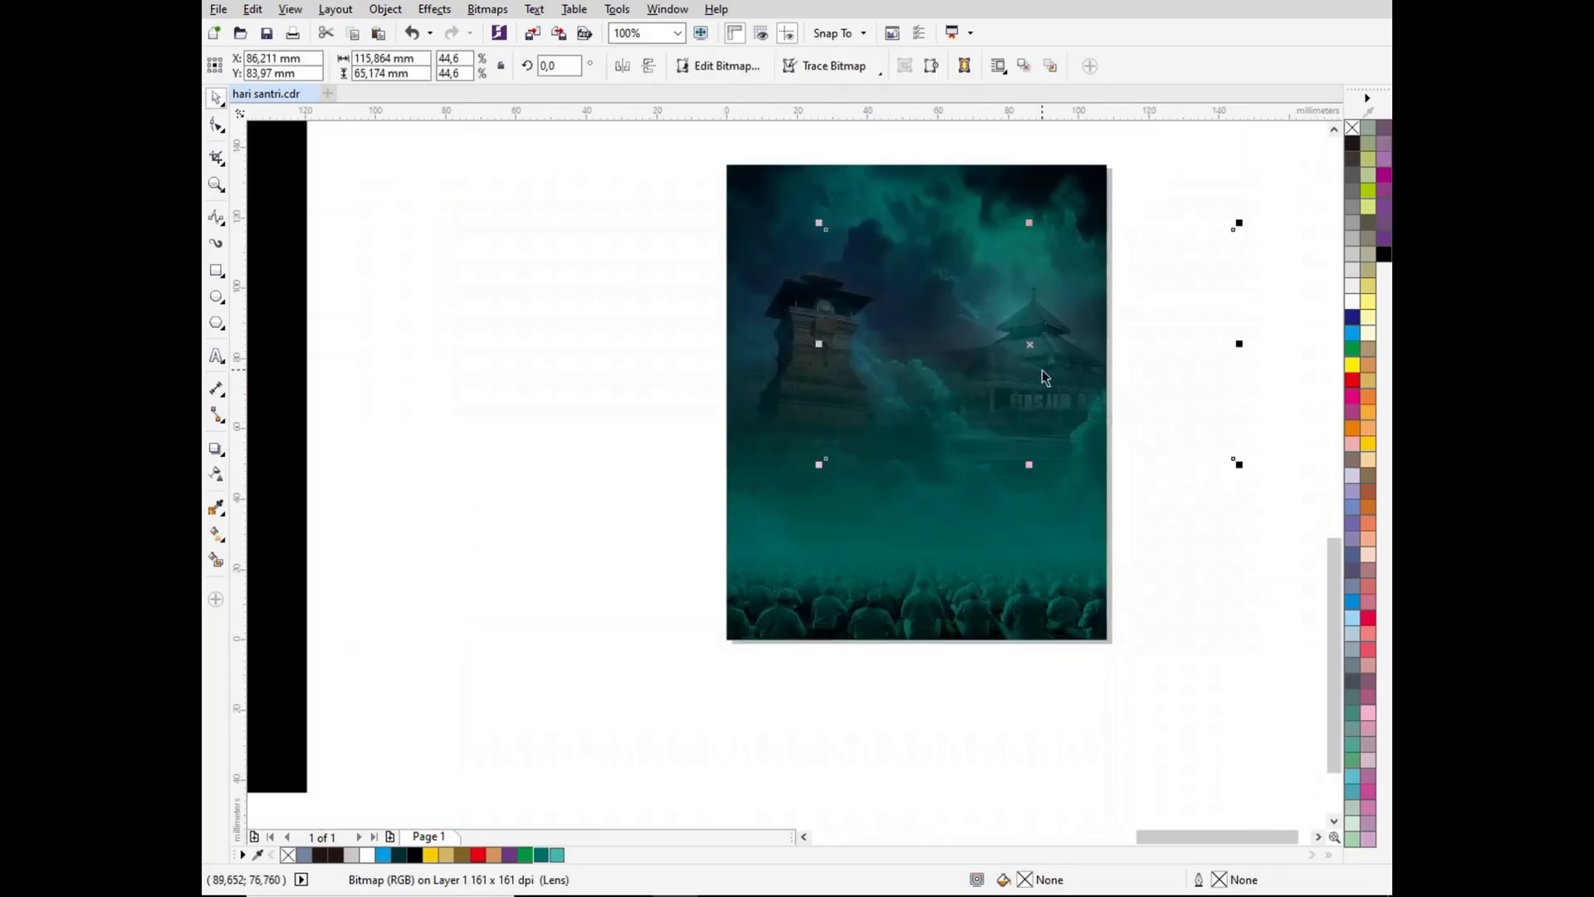
{"action": "left_click", "coordinate": [217, 474]}
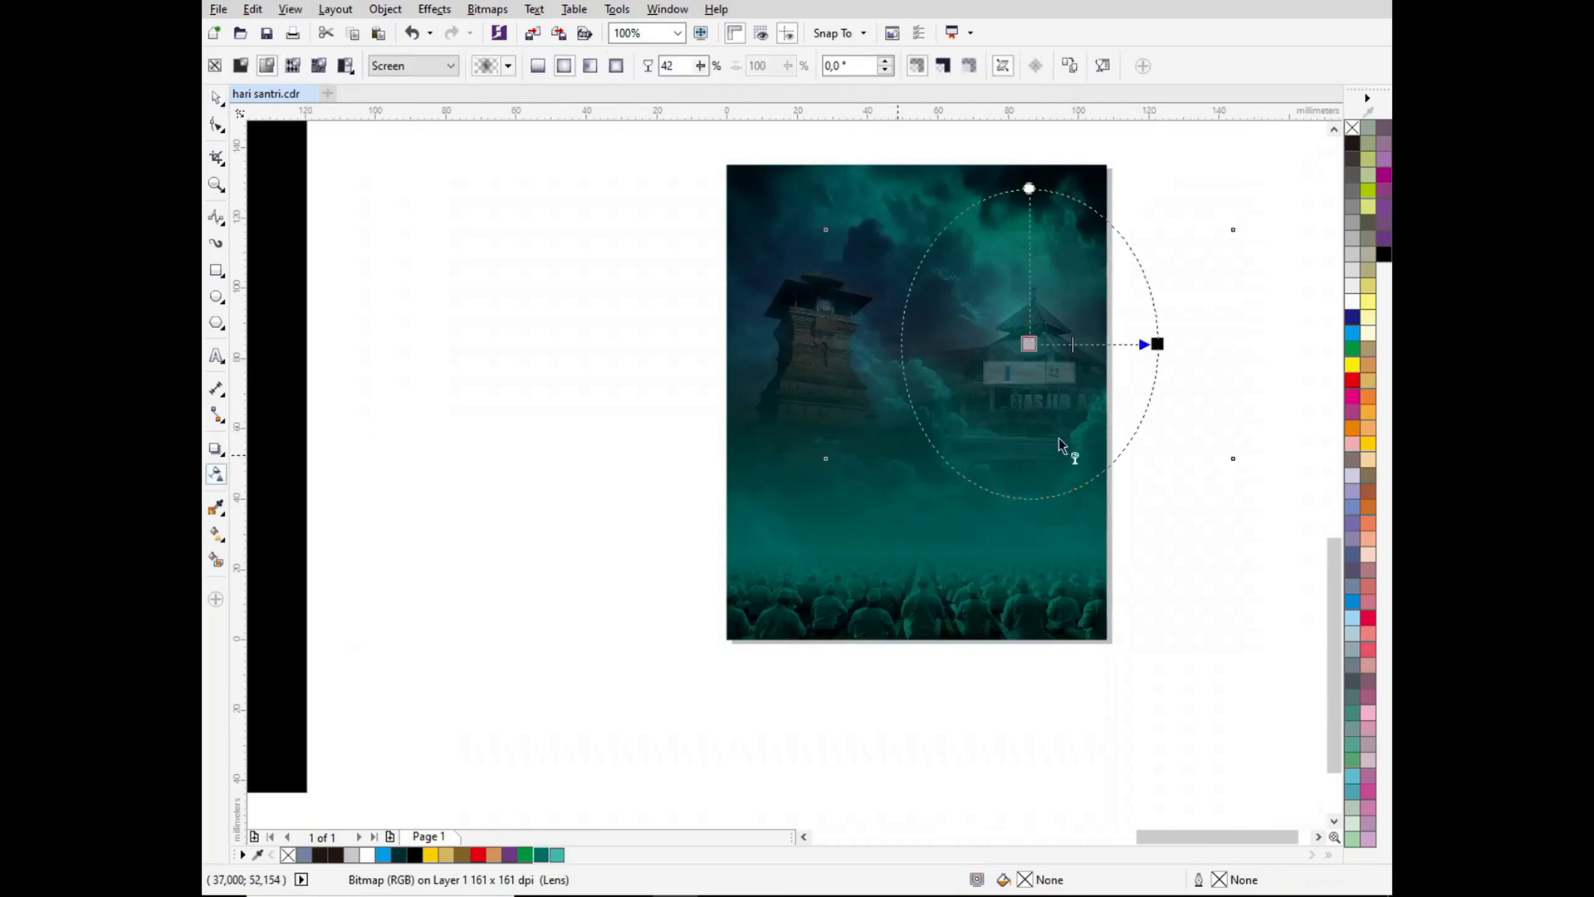
{"action": "left_click_drag", "start_coordinate": [1028, 189], "coordinate": [1029, 229]}
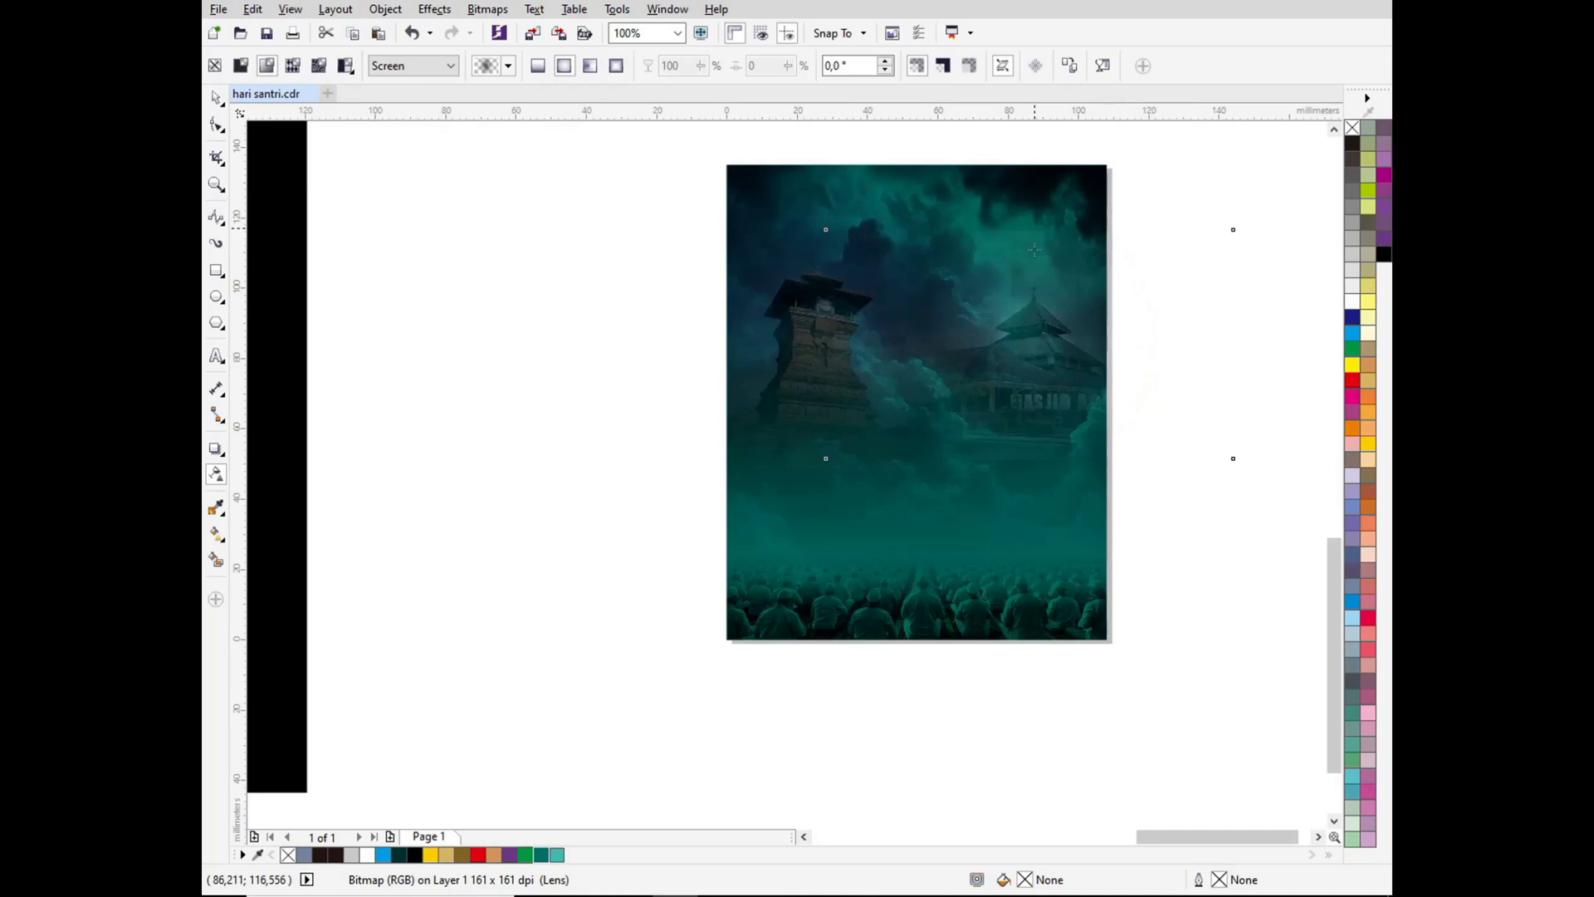
Step: Resize the minaret photo's elliptical fade until it nearly reaches the poster's upper edge and extends just past the poster's centre
{"action": "left_click_drag", "start_coordinate": [826, 318], "coordinate": [920, 318]}
{"action": "left_click_drag", "start_coordinate": [827, 245], "coordinate": [826, 192]}
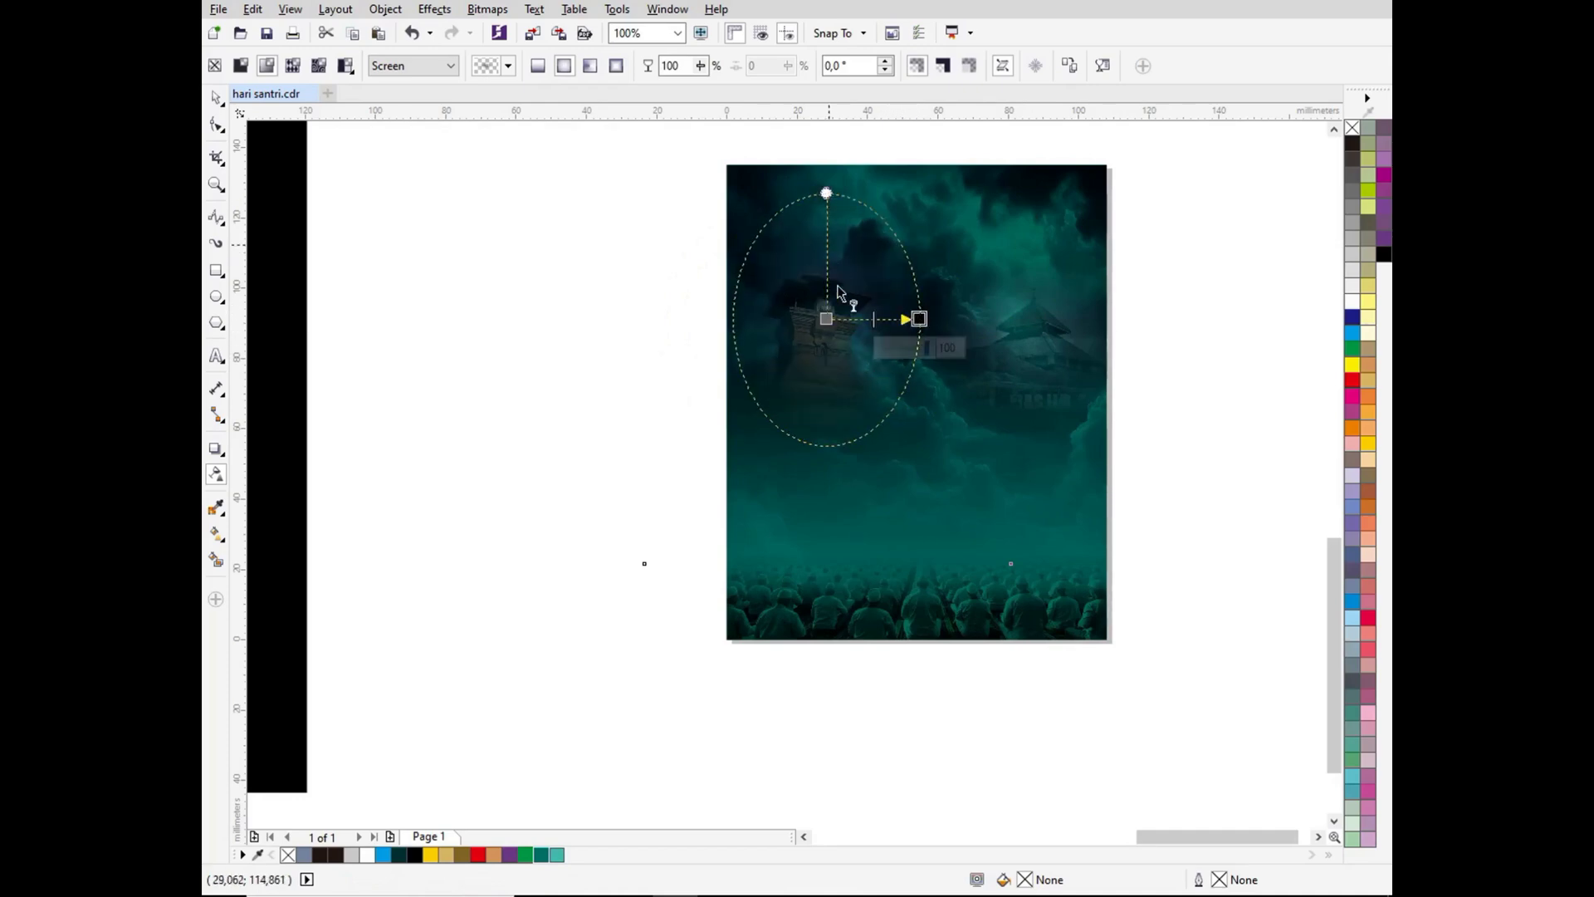
{"action": "mouse_move", "coordinate": [919, 319]}
{"action": "left_mouse_down"}
{"action": "mouse_move", "coordinate": [884, 321]}
{"action": "mouse_move", "coordinate": [897, 319]}
{"action": "left_mouse_up"}
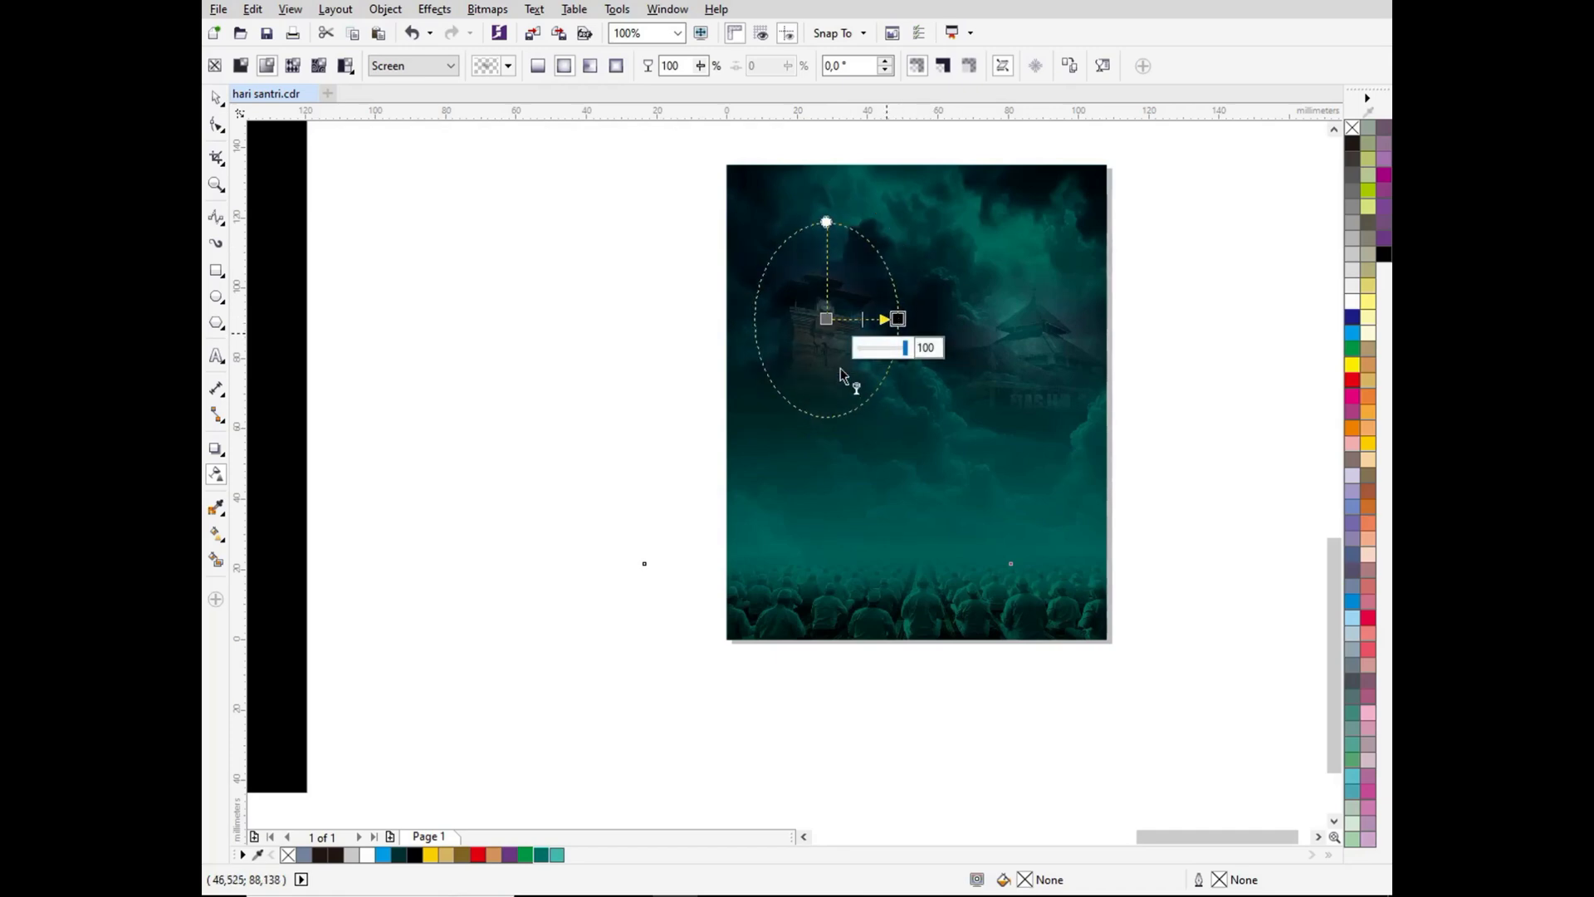
{"action": "left_click", "coordinate": [826, 221]}
{"action": "left_click_drag", "start_coordinate": [899, 319], "coordinate": [944, 319]}
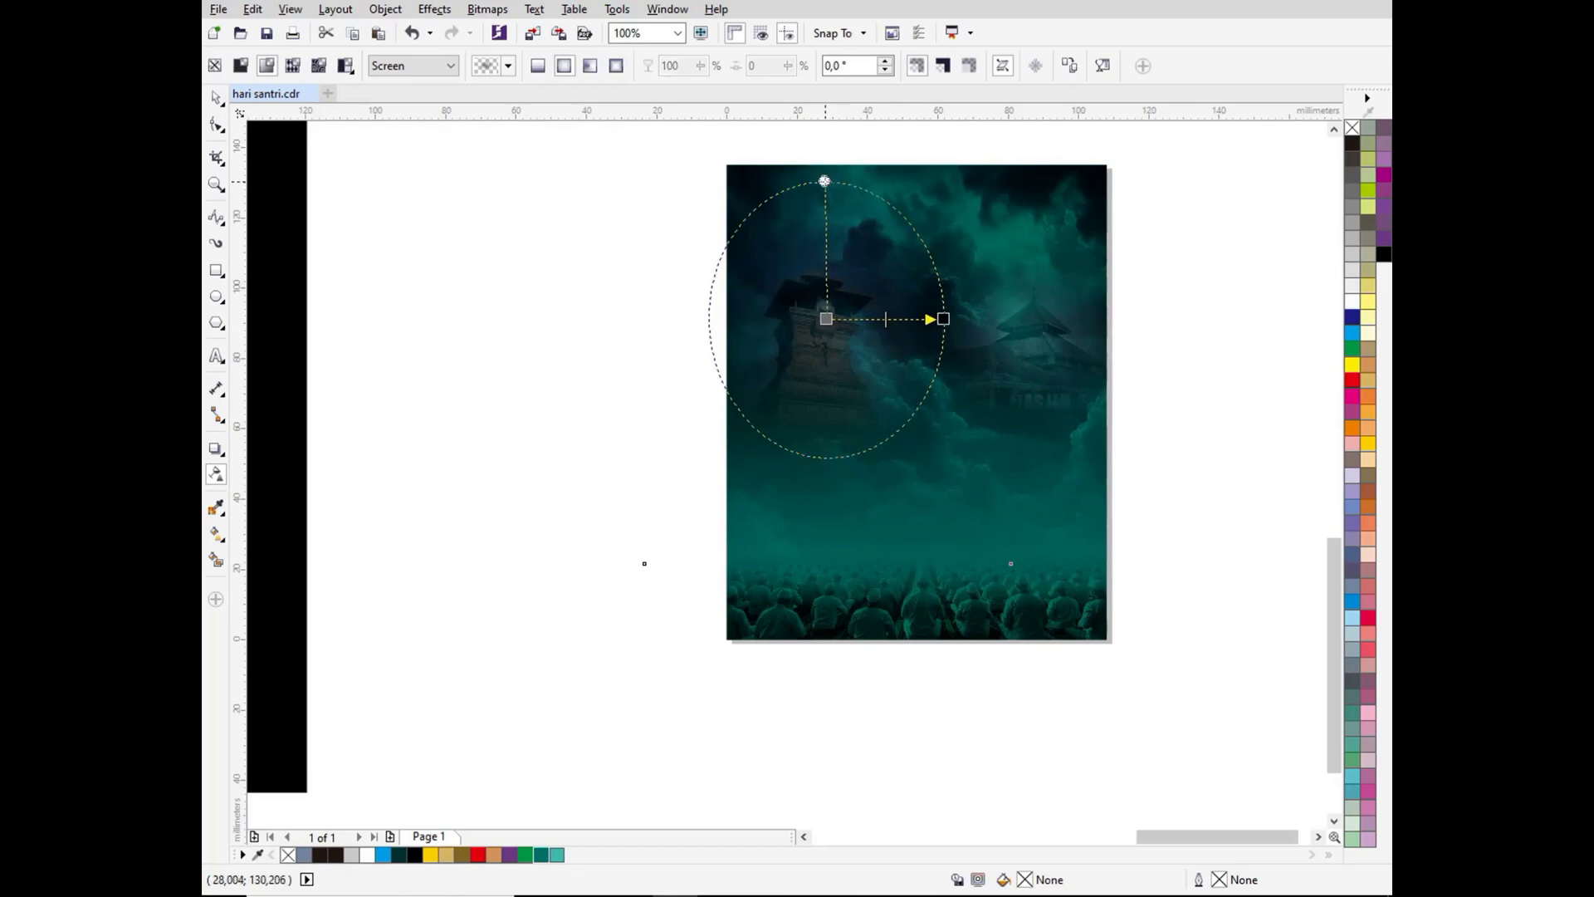
{"action": "left_click", "coordinate": [216, 97]}
{"action": "left_click", "coordinate": [324, 175]}
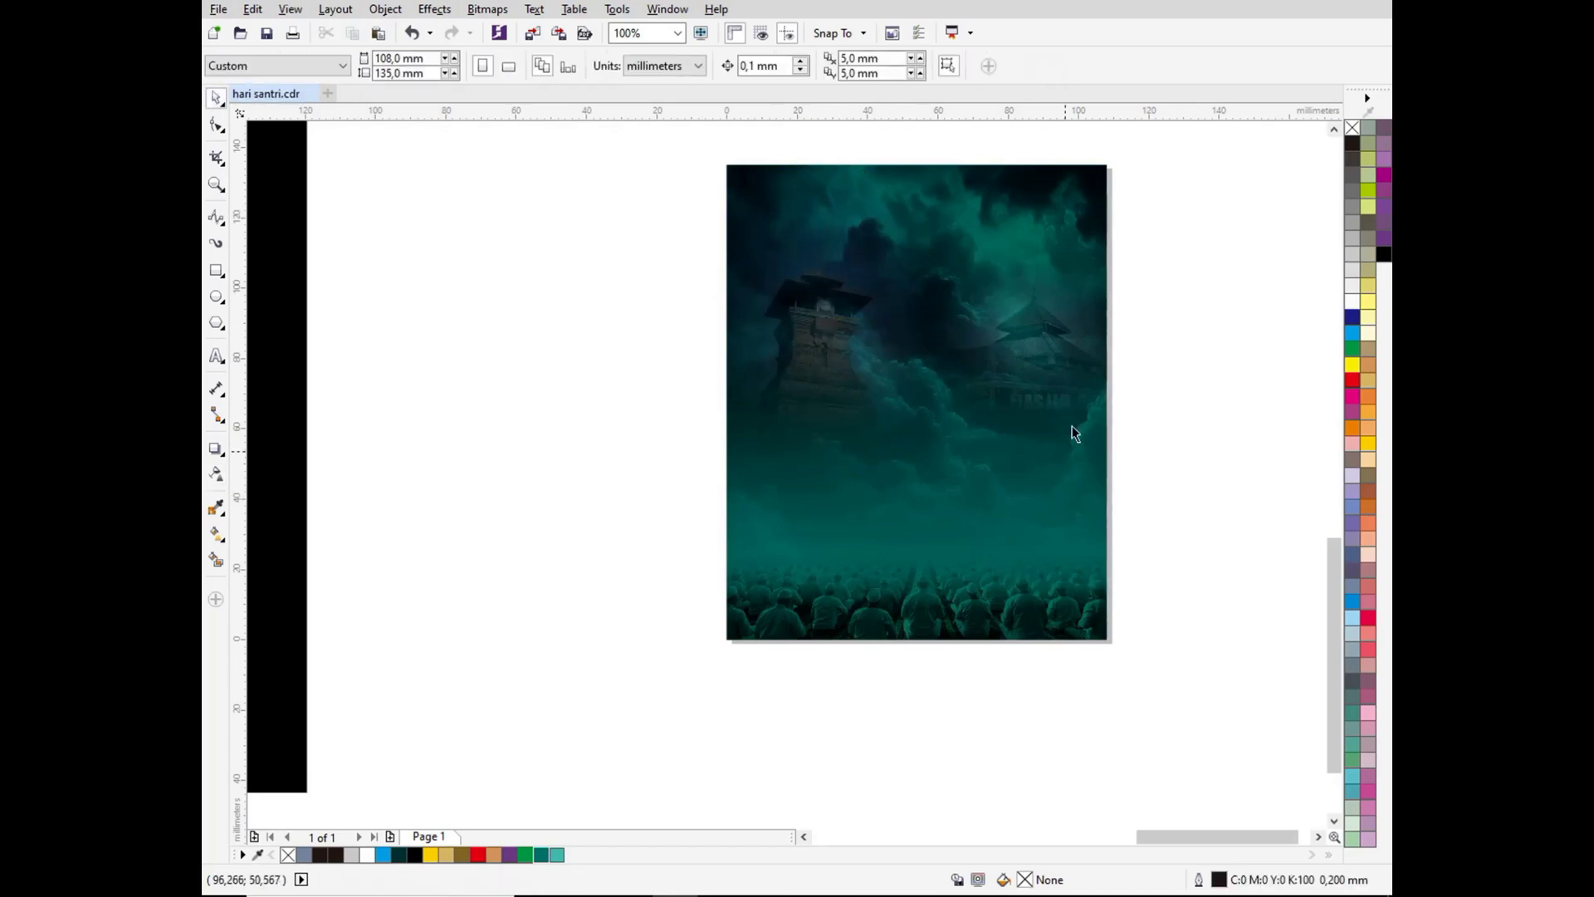
Step: PowerClip the Masjid Agung Demak and minaret photos together inside the poster background
{"action": "scroll", "coordinate": [1068, 445], "scroll_direction": "up", "scroll_amount": 1}
{"action": "left_click", "coordinate": [1038, 349]}
{"action": "scroll", "coordinate": [1033, 344], "scroll_direction": "down", "scroll_amount": 2}
{"action": "left_click", "coordinate": [904, 333], "text": "shift"}
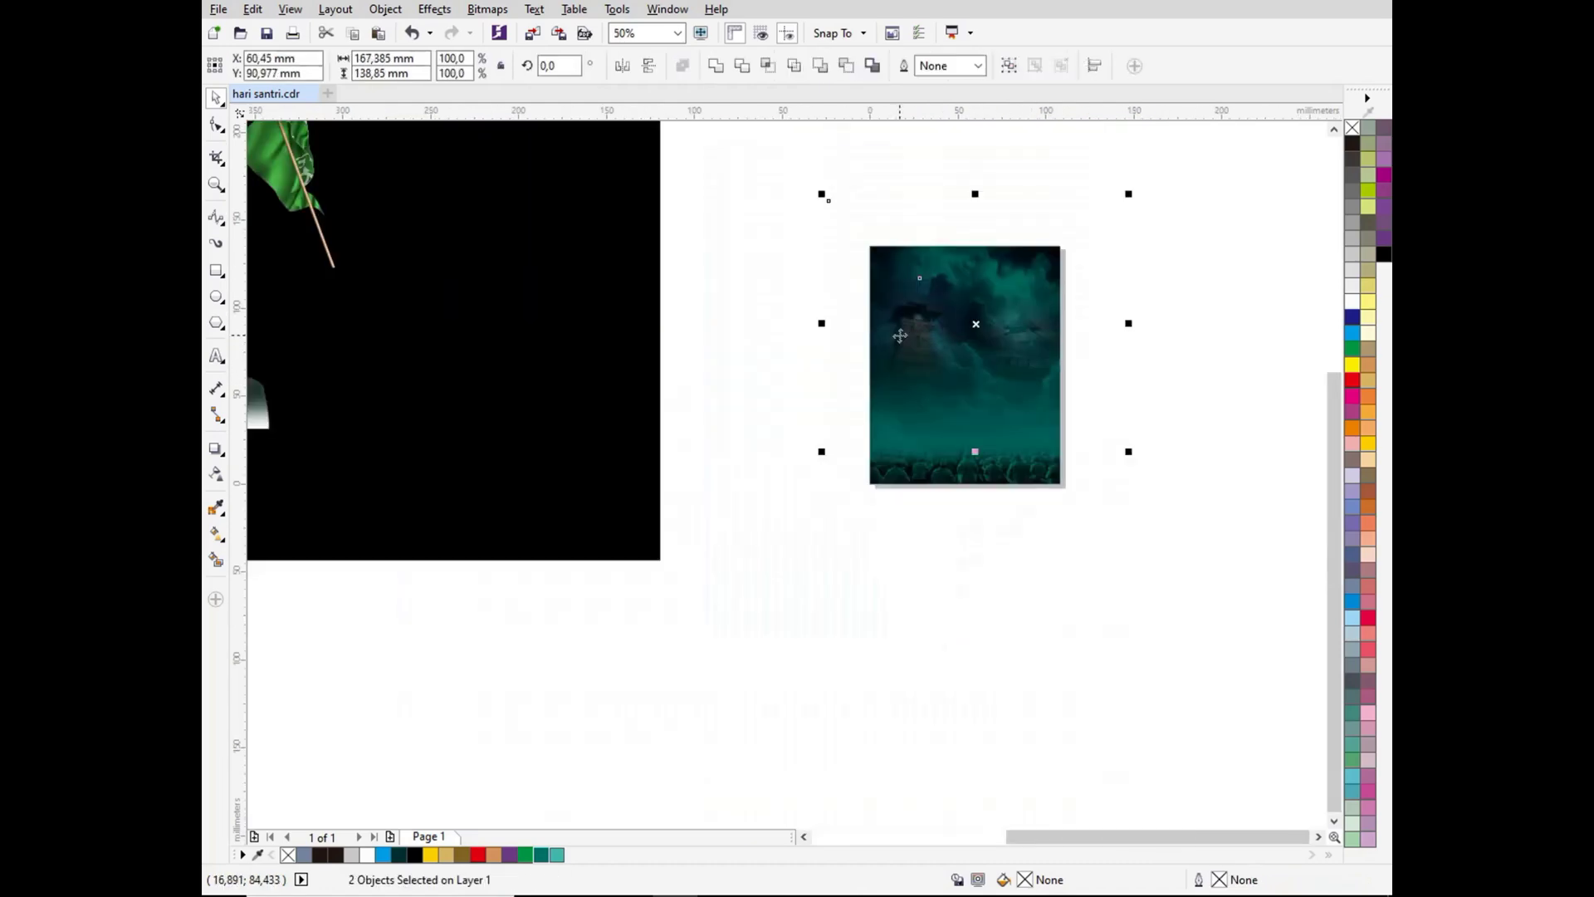
{"action": "right_click", "coordinate": [980, 328]}
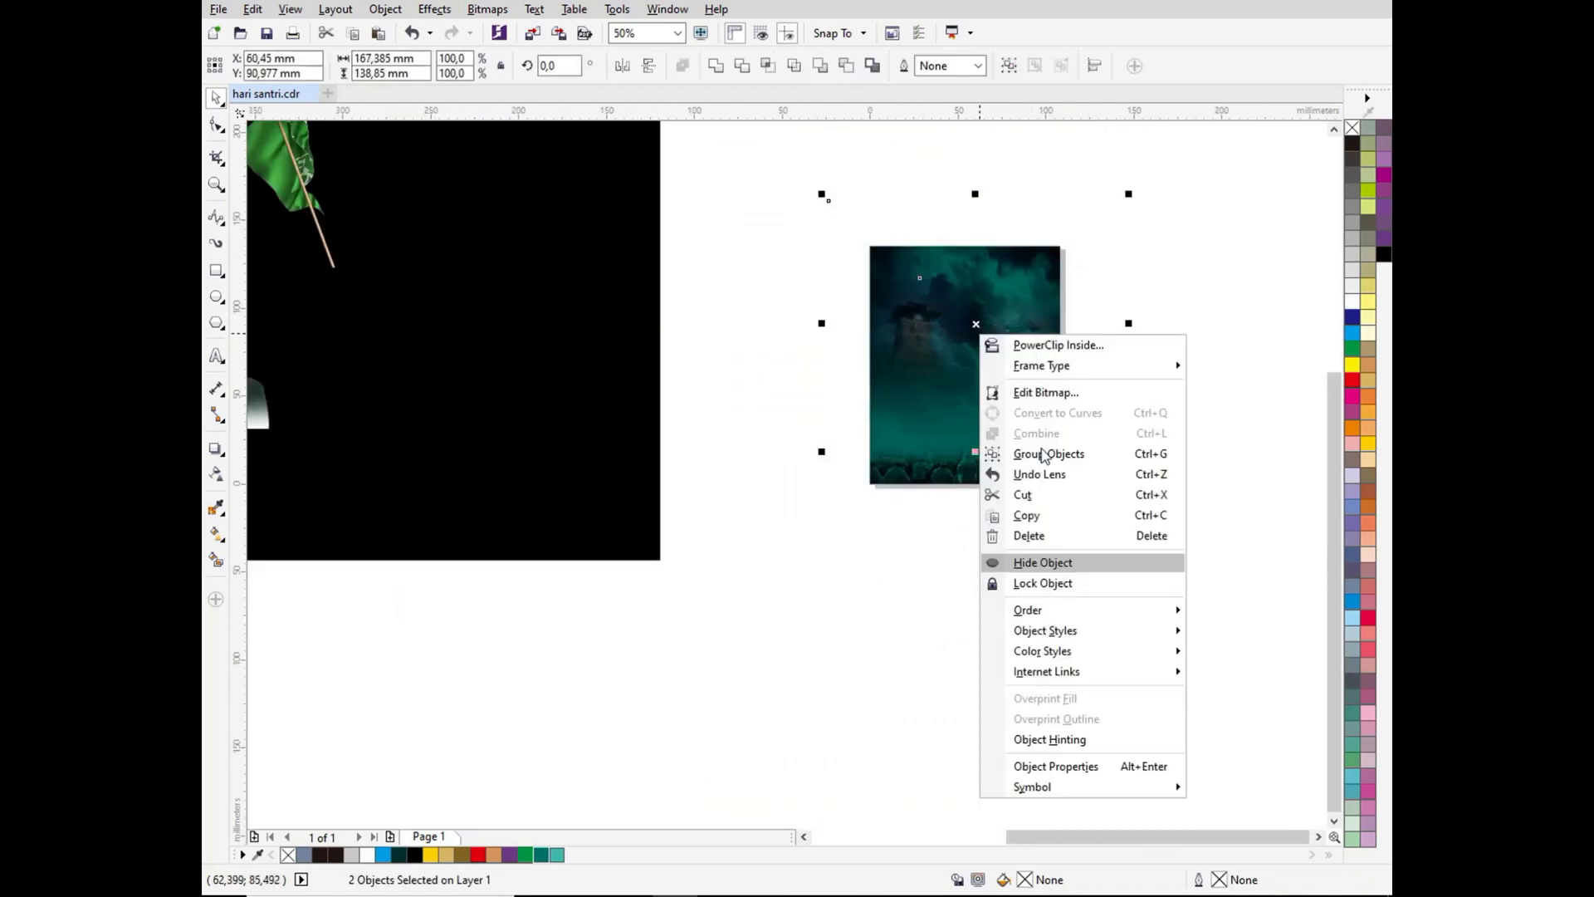
{"action": "left_click", "coordinate": [1030, 342]}
{"action": "left_click", "coordinate": [1009, 441]}
{"action": "key", "text": "Escape"}
{"action": "scroll", "coordinate": [1004, 338], "scroll_direction": "up", "scroll_amount": 2}
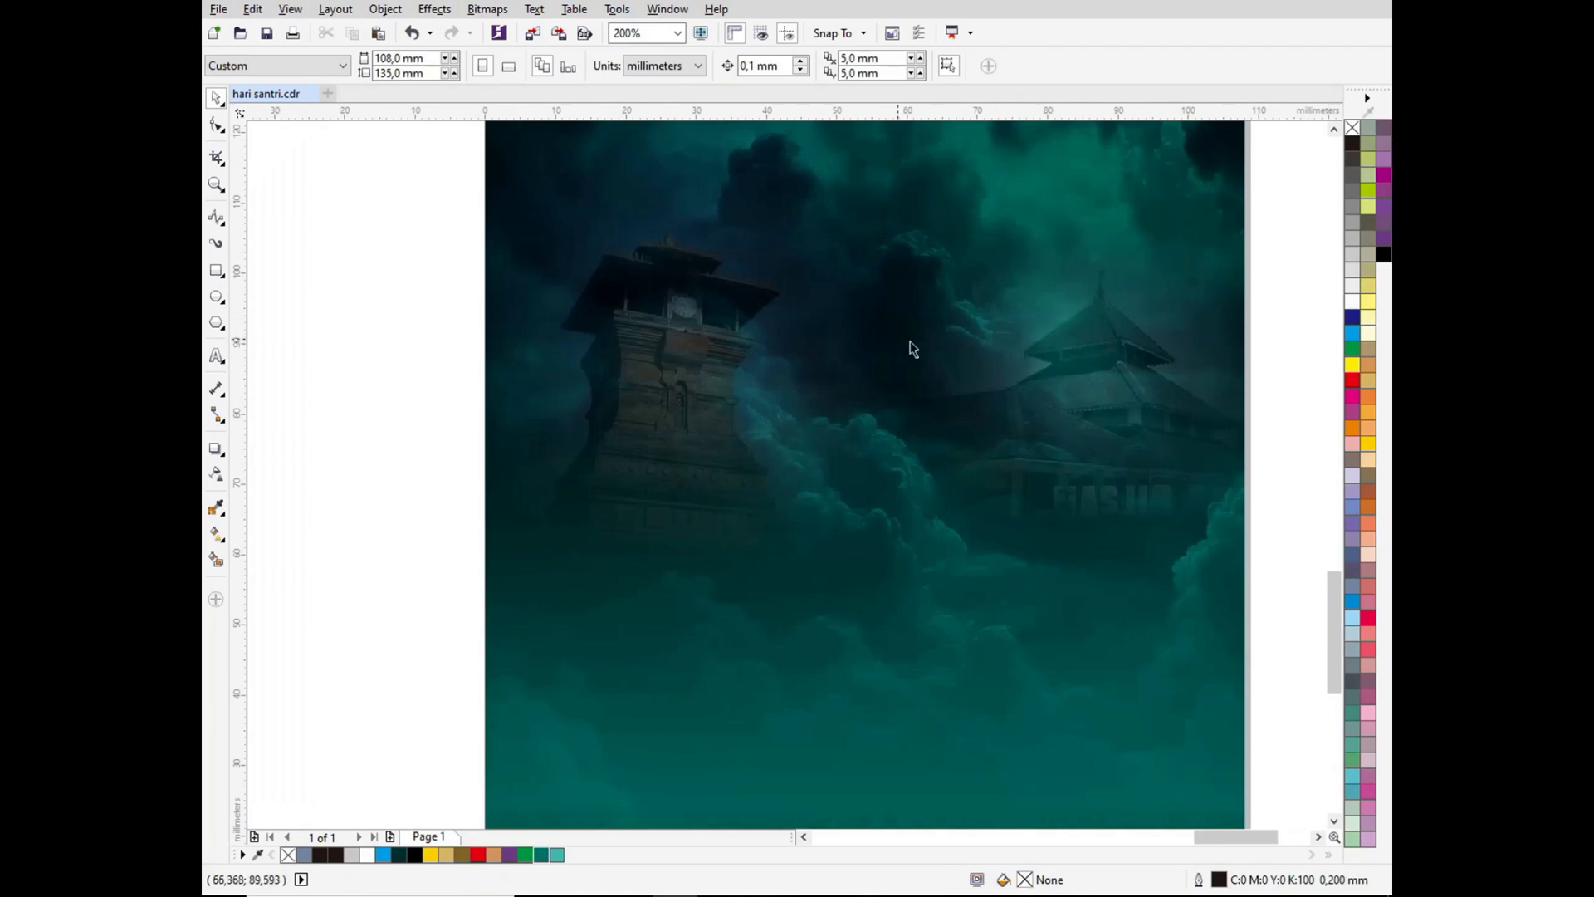
Step: Lower the saturation of the minaret photo inside the PowerClip with the Image Adjustment Lab, and finish editing the contents
{"action": "scroll", "coordinate": [961, 356], "scroll_direction": "down", "scroll_amount": 1}
{"action": "double_click", "coordinate": [817, 372]}
{"action": "left_click", "coordinate": [770, 342]}
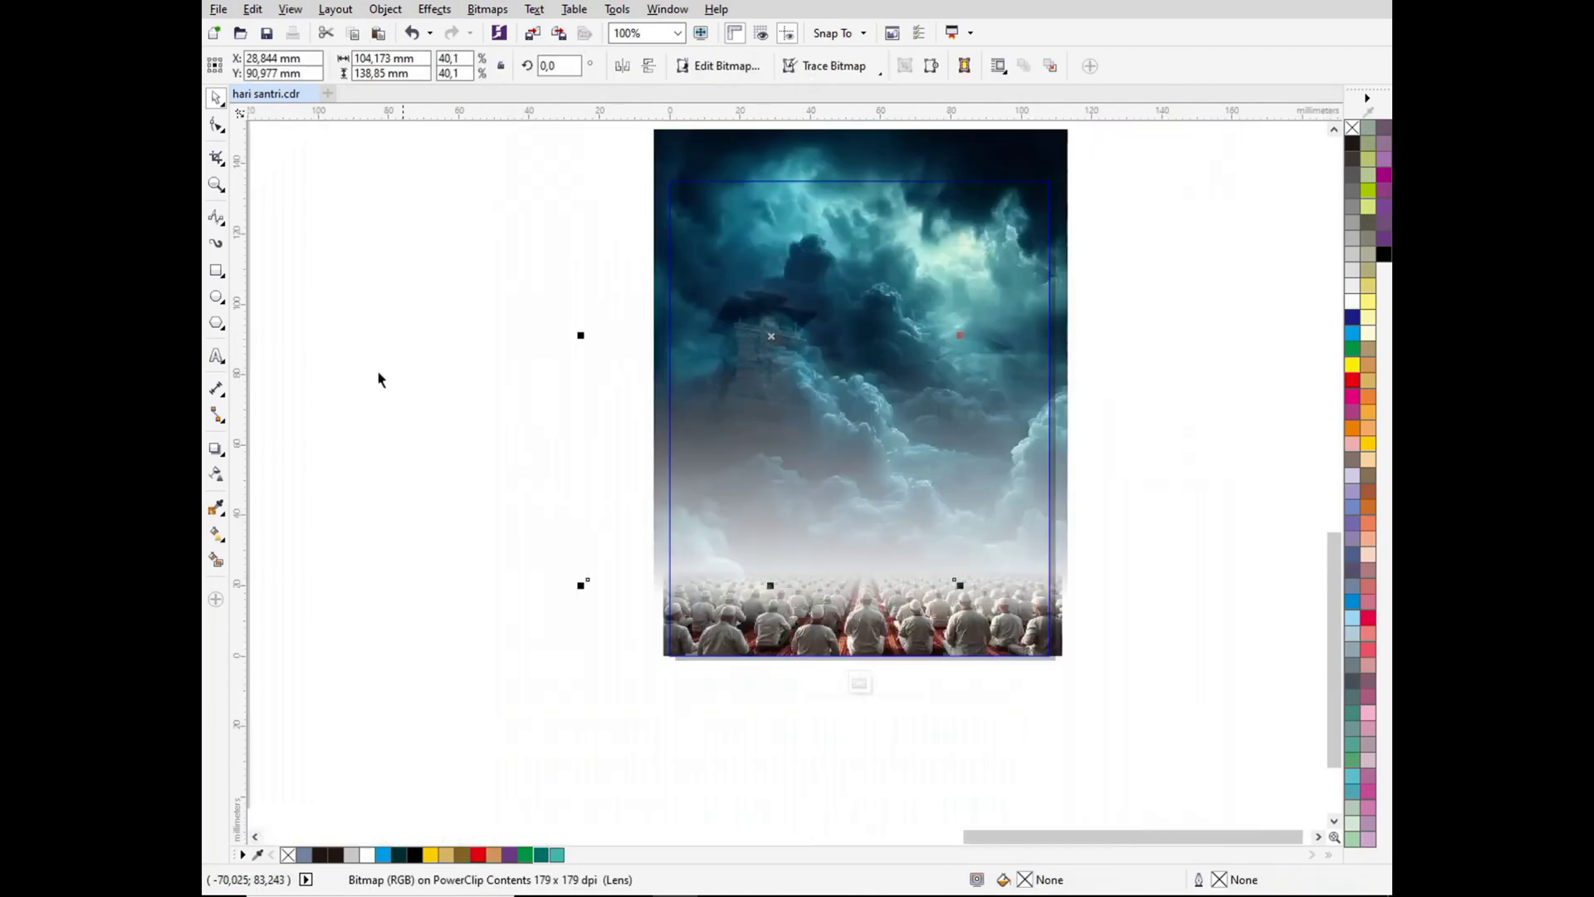
{"action": "left_click", "coordinate": [216, 478]}
{"action": "left_click", "coordinate": [769, 336]}
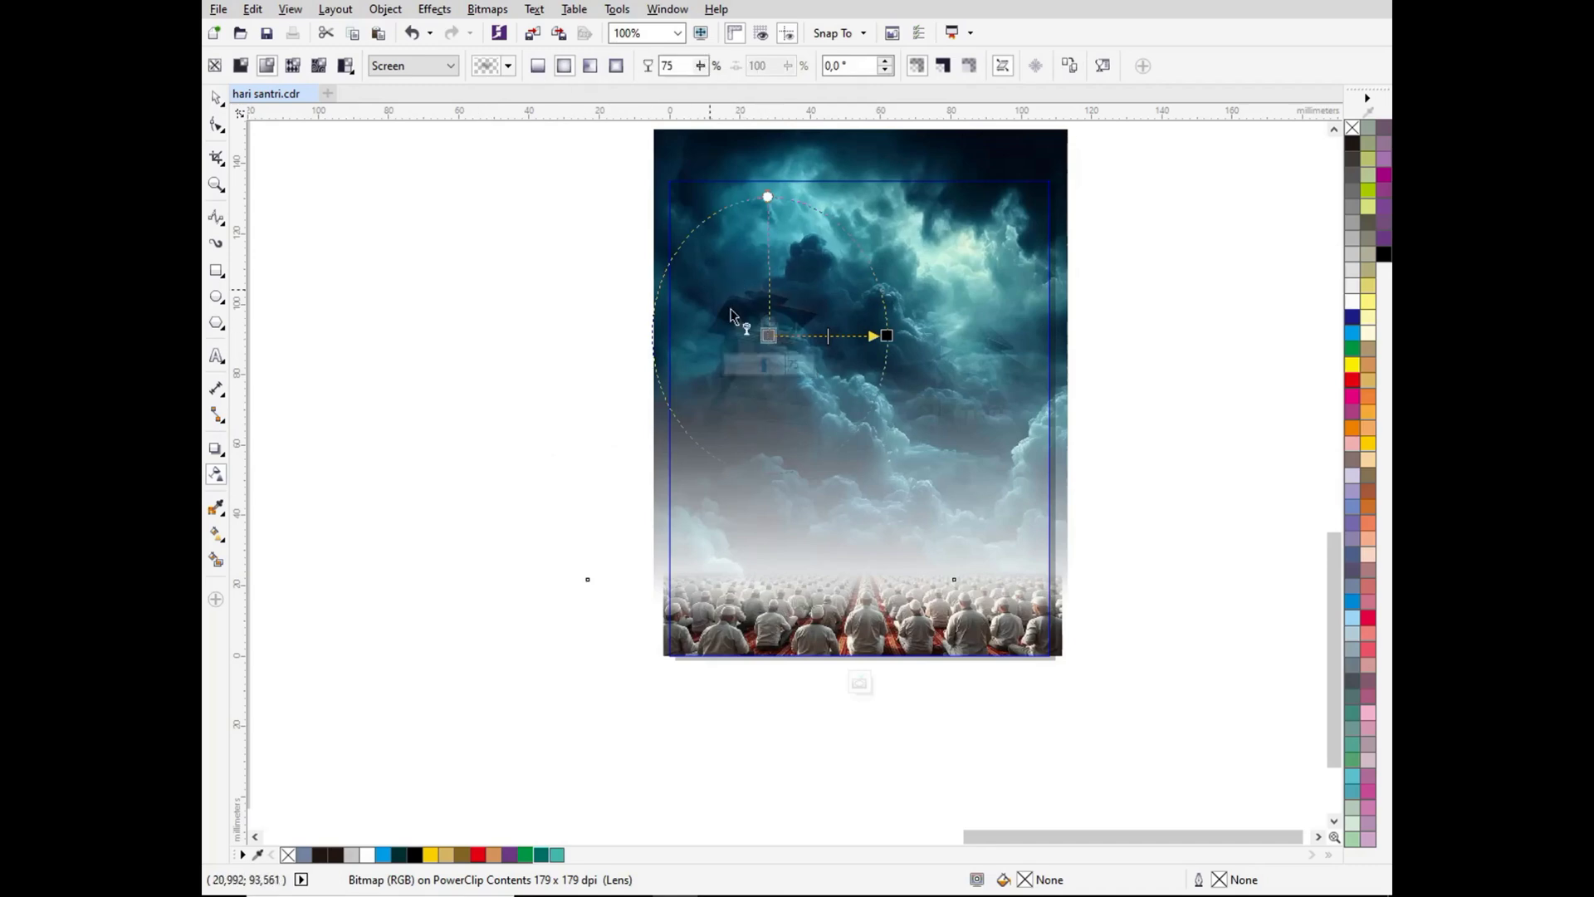
{"action": "left_click", "coordinate": [487, 10]}
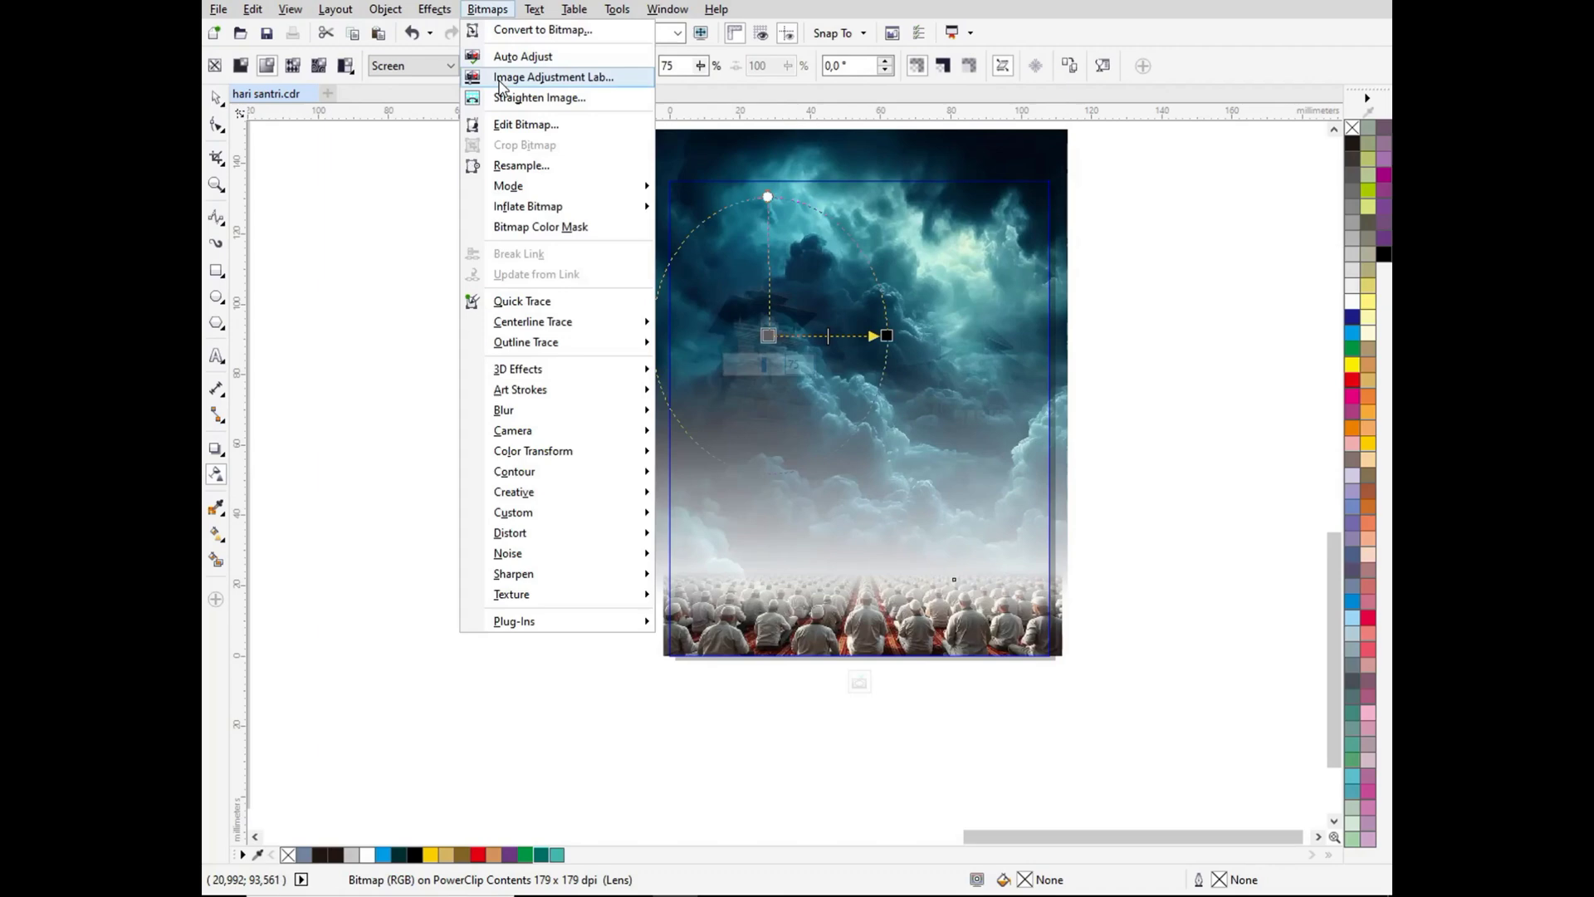
{"action": "left_click", "coordinate": [510, 73]}
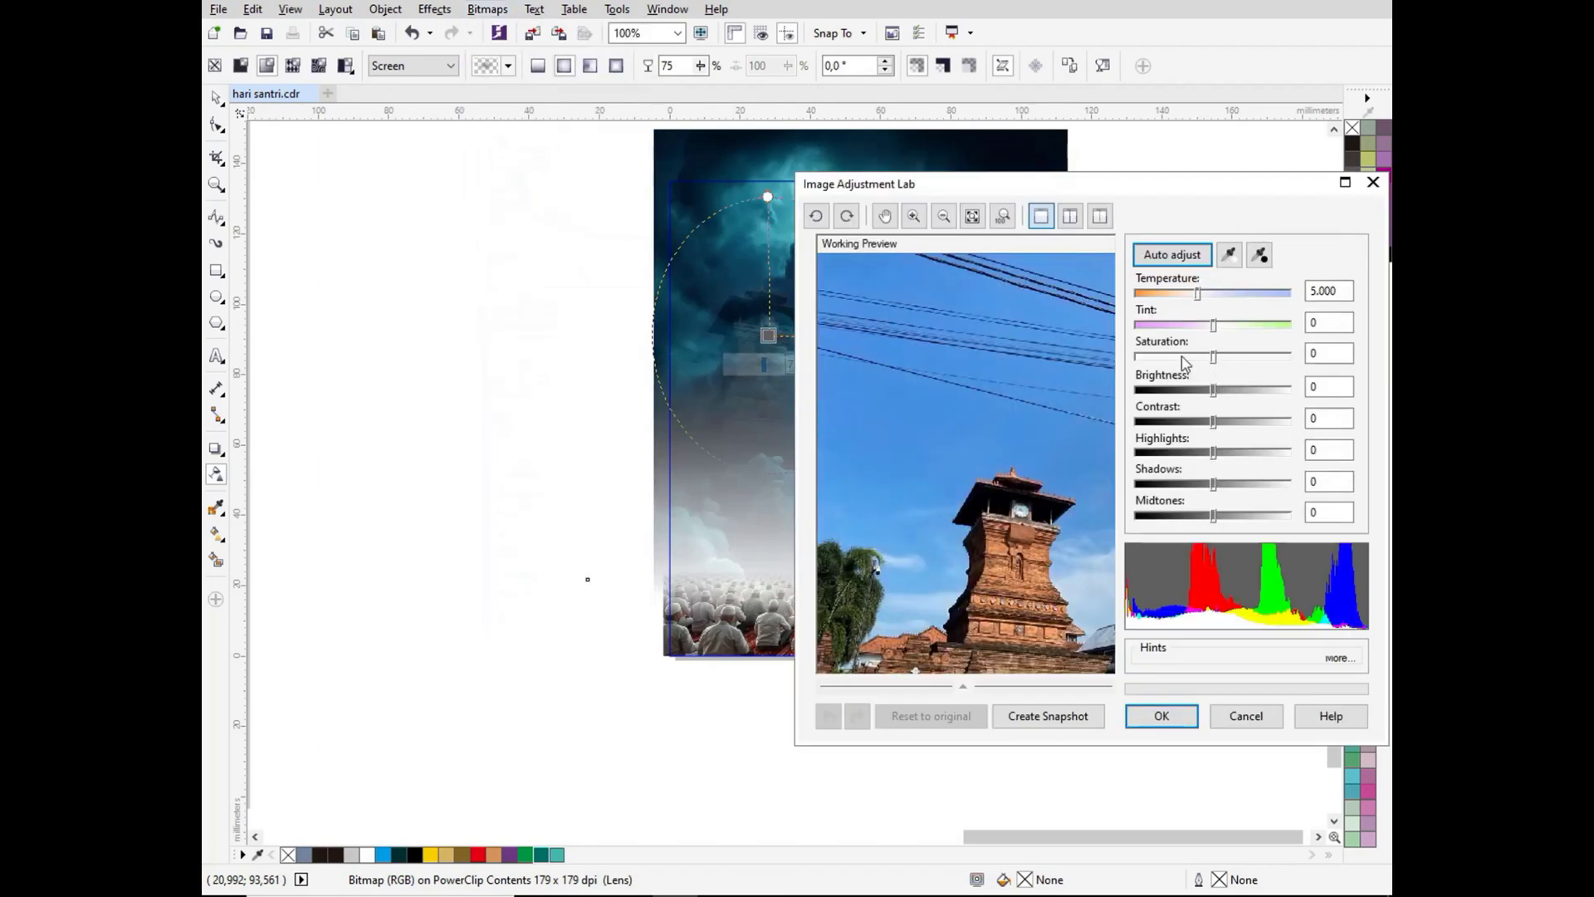
{"action": "left_click", "coordinate": [1181, 357]}
{"action": "left_click", "coordinate": [1162, 715]}
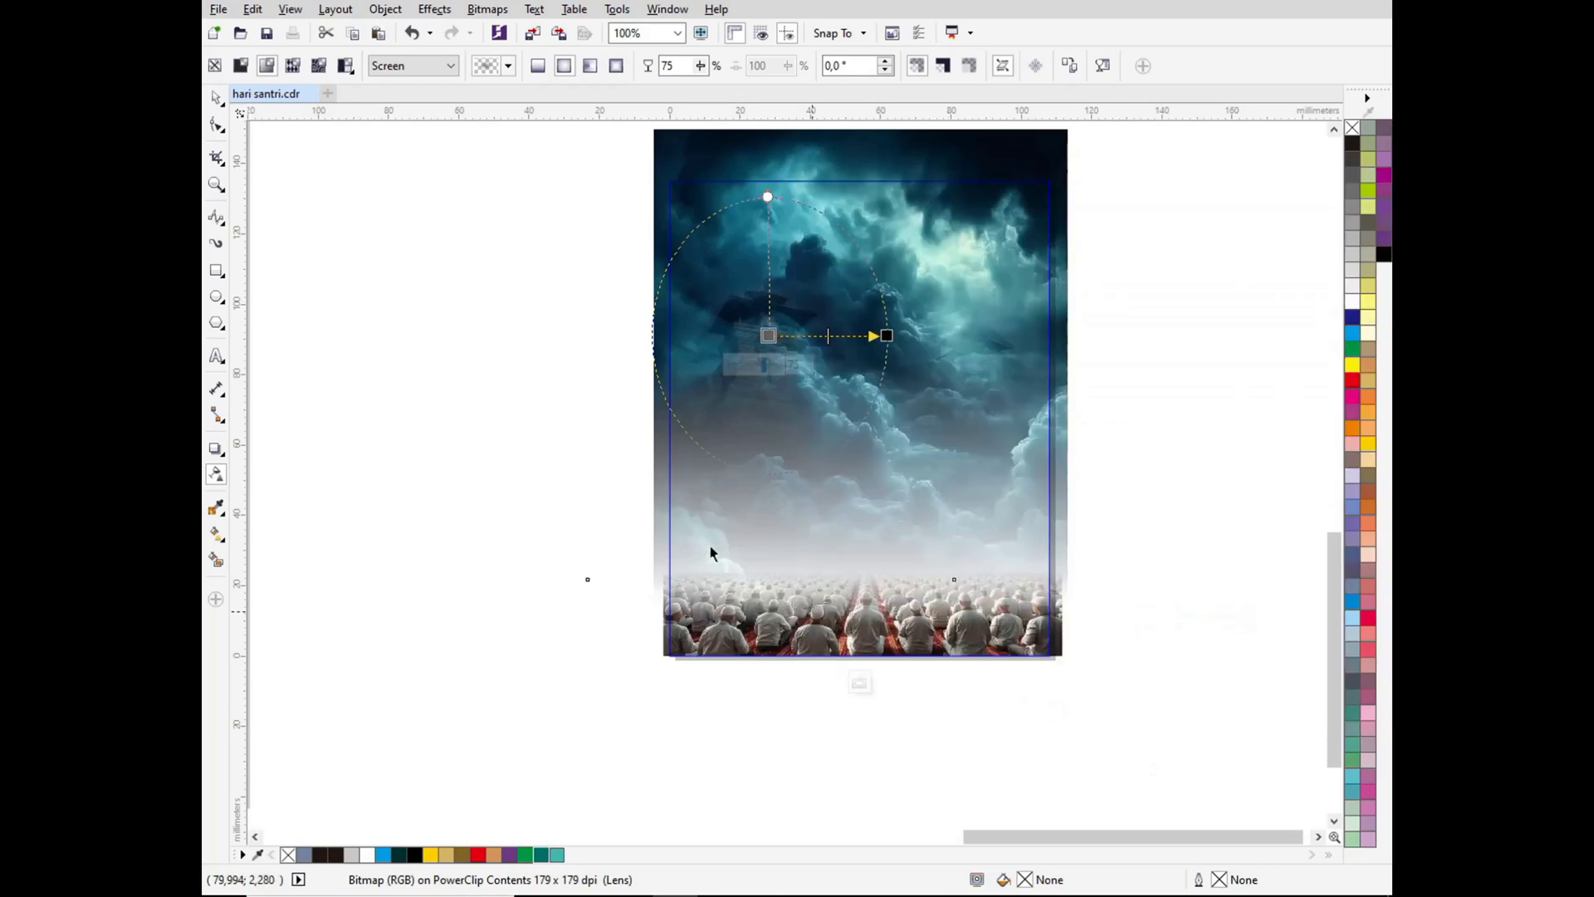
{"action": "left_click", "coordinate": [501, 406]}
{"action": "left_click", "coordinate": [219, 99]}
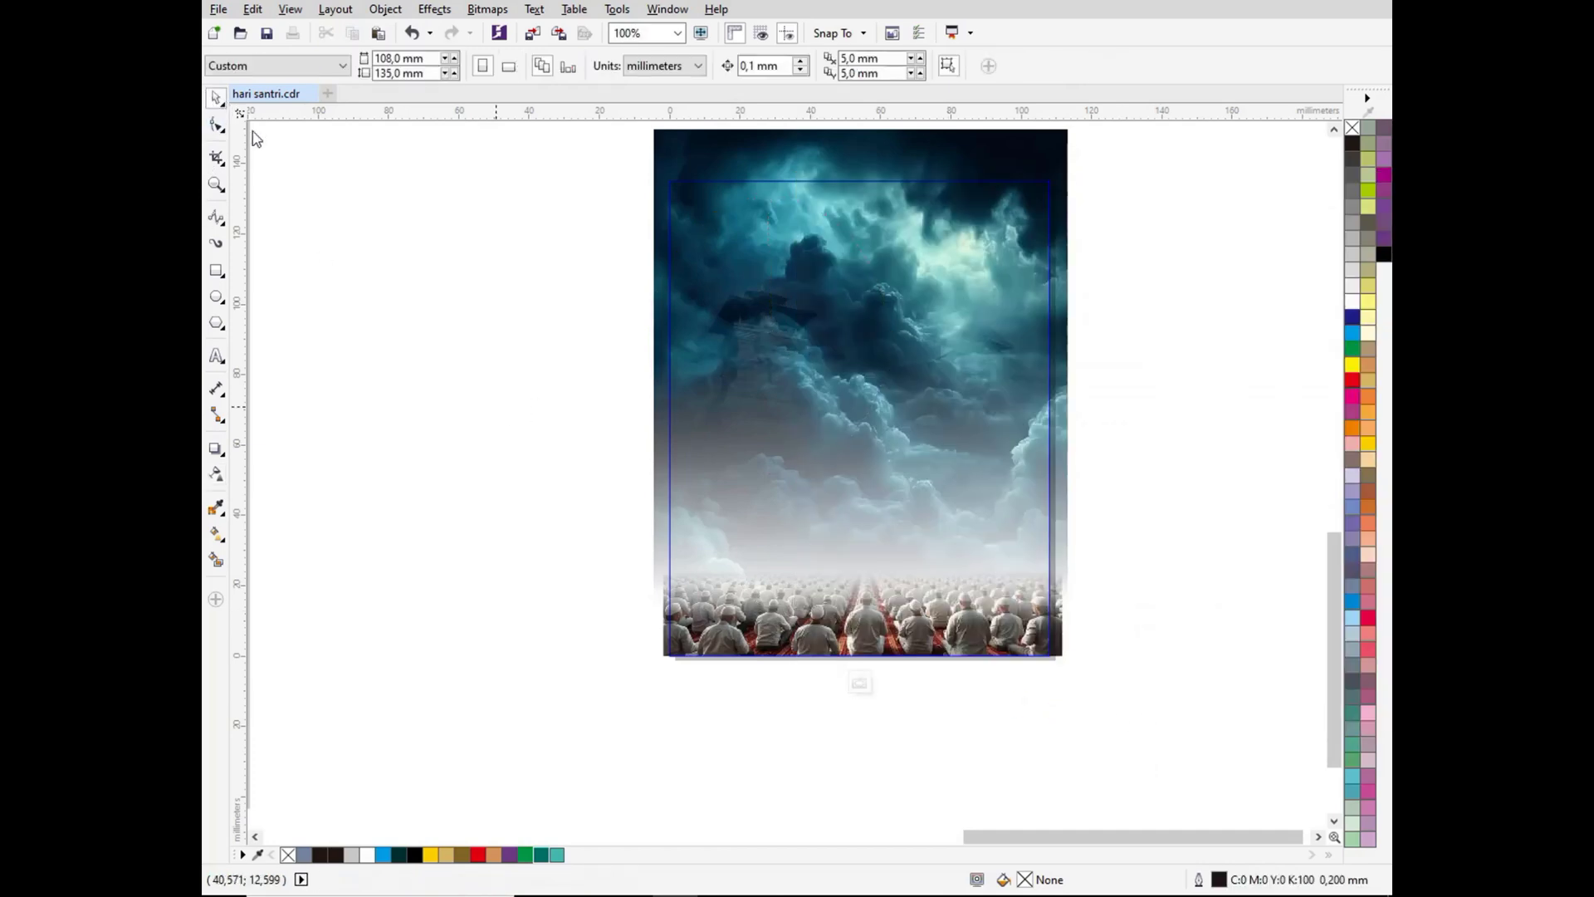
{"action": "left_click", "coordinate": [859, 684]}
{"action": "left_click", "coordinate": [993, 725]}
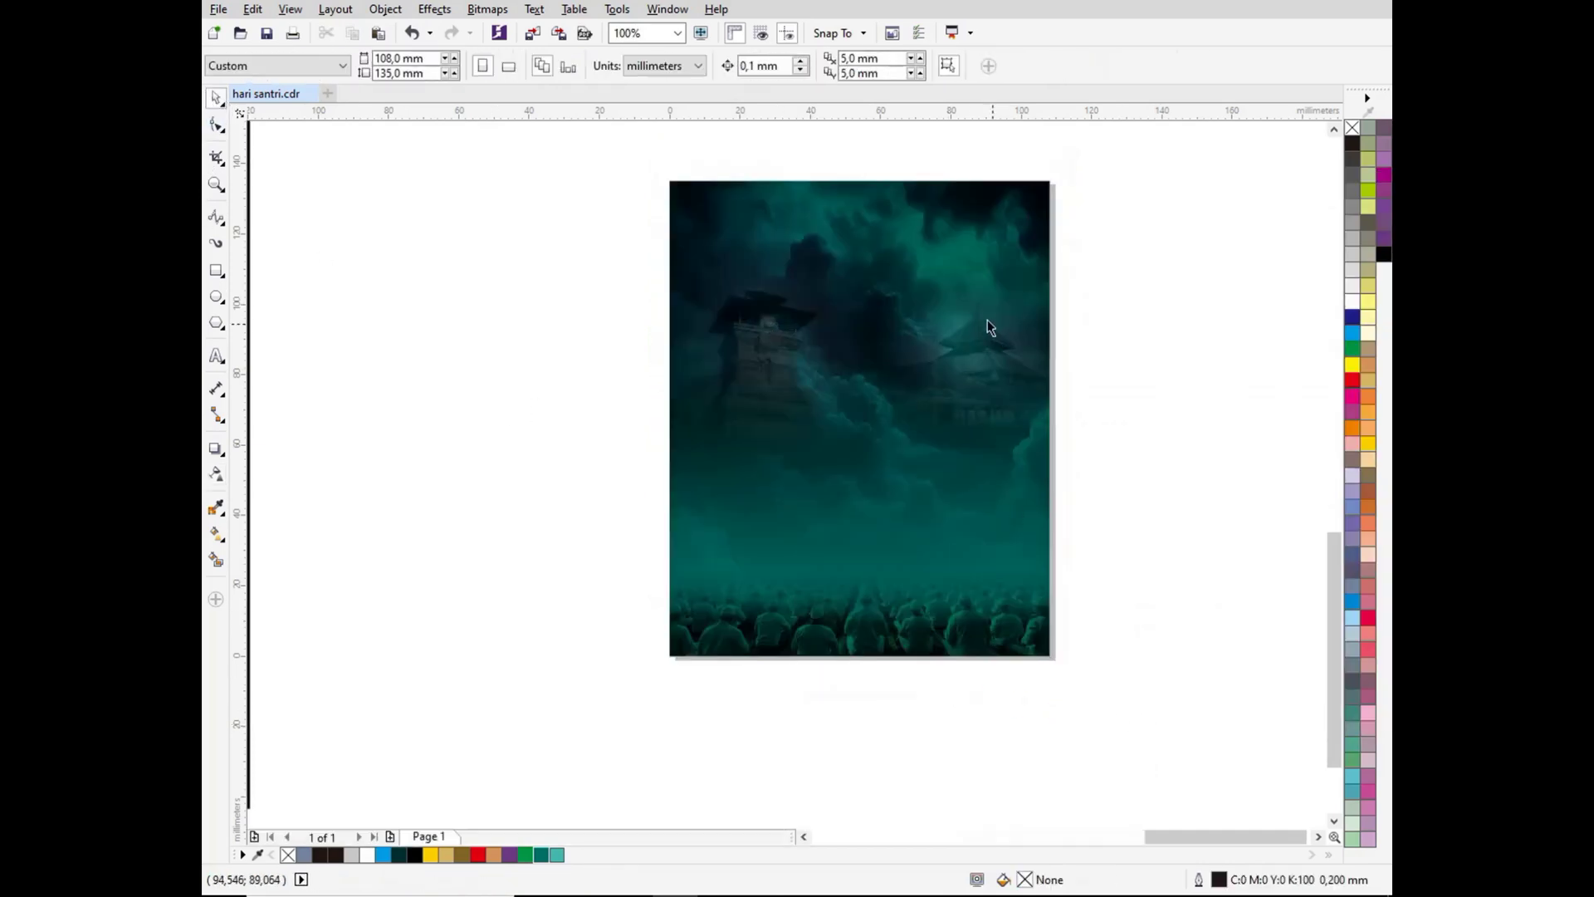
Step: Move the gold Hari Santri Nasional title onto the poster at about 62 × 57 mm, between the minaret and the mosque
{"action": "scroll", "coordinate": [972, 314], "scroll_direction": "up", "scroll_amount": 1}
{"action": "scroll", "coordinate": [856, 337], "scroll_direction": "down", "scroll_amount": 1}
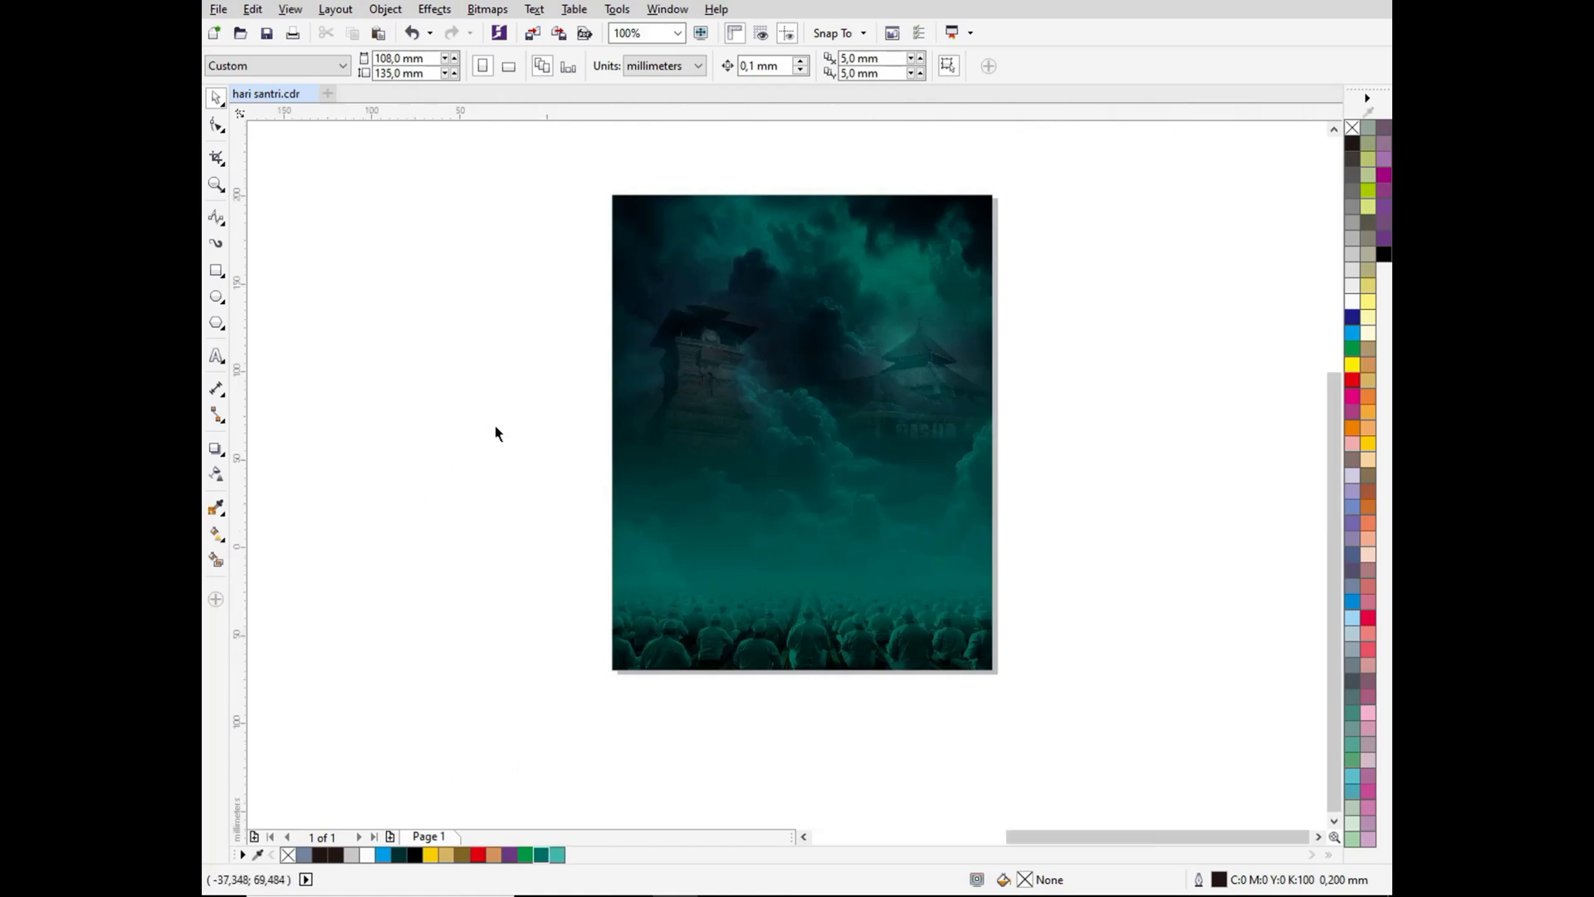
{"action": "scroll", "coordinate": [490, 424], "scroll_direction": "down", "scroll_amount": 2}
{"action": "scroll", "coordinate": [549, 374], "scroll_direction": "down", "scroll_amount": 1}
{"action": "scroll", "coordinate": [437, 336], "scroll_direction": "up", "scroll_amount": 1}
{"action": "left_click_drag", "start_coordinate": [562, 175], "coordinate": [382, 335]}
{"action": "left_click_drag", "start_coordinate": [403, 274], "coordinate": [663, 450]}
{"action": "scroll", "coordinate": [673, 427], "scroll_direction": "up", "scroll_amount": 1}
{"action": "left_click_drag", "start_coordinate": [773, 366], "coordinate": [705, 393]}
{"action": "left_click_drag", "start_coordinate": [664, 492], "coordinate": [697, 482]}
{"action": "scroll", "coordinate": [700, 480], "scroll_direction": "up", "scroll_amount": 2}
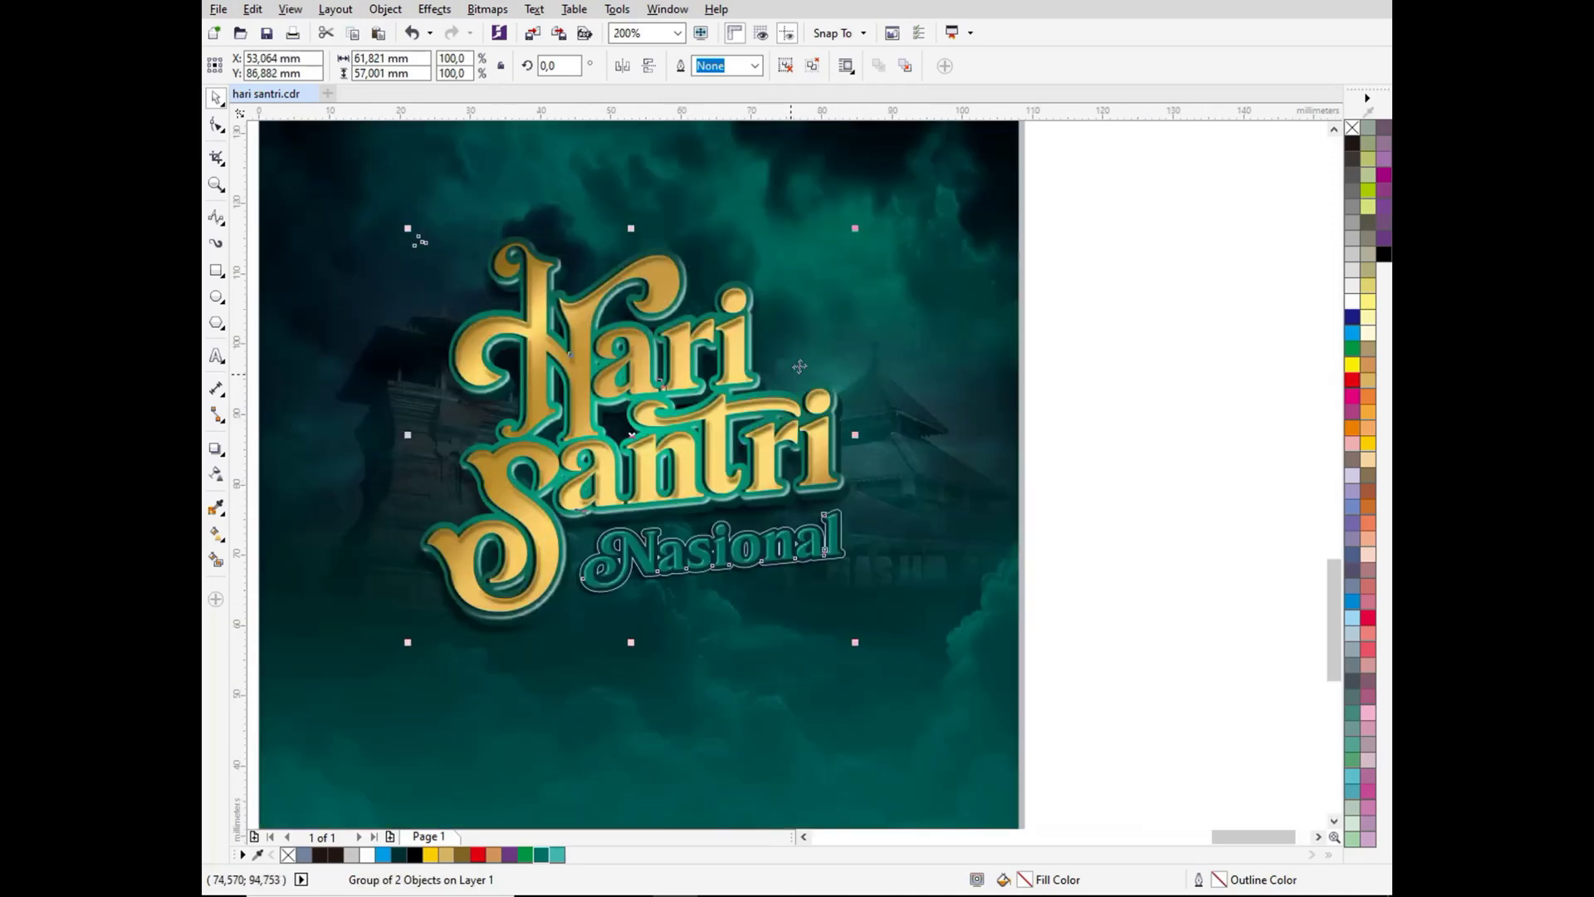
Step: Shrink the Hari Santri Nasional title to about 55 × 51 mm and centre it horizontally on the poster
{"action": "left_click_drag", "start_coordinate": [855, 228], "coordinate": [829, 255]}
{"action": "left_click_drag", "start_coordinate": [676, 420], "coordinate": [730, 364]}
{"action": "scroll", "coordinate": [716, 298], "scroll_direction": "down", "scroll_amount": 2}
{"action": "scroll", "coordinate": [681, 329], "scroll_direction": "up", "scroll_amount": 1}
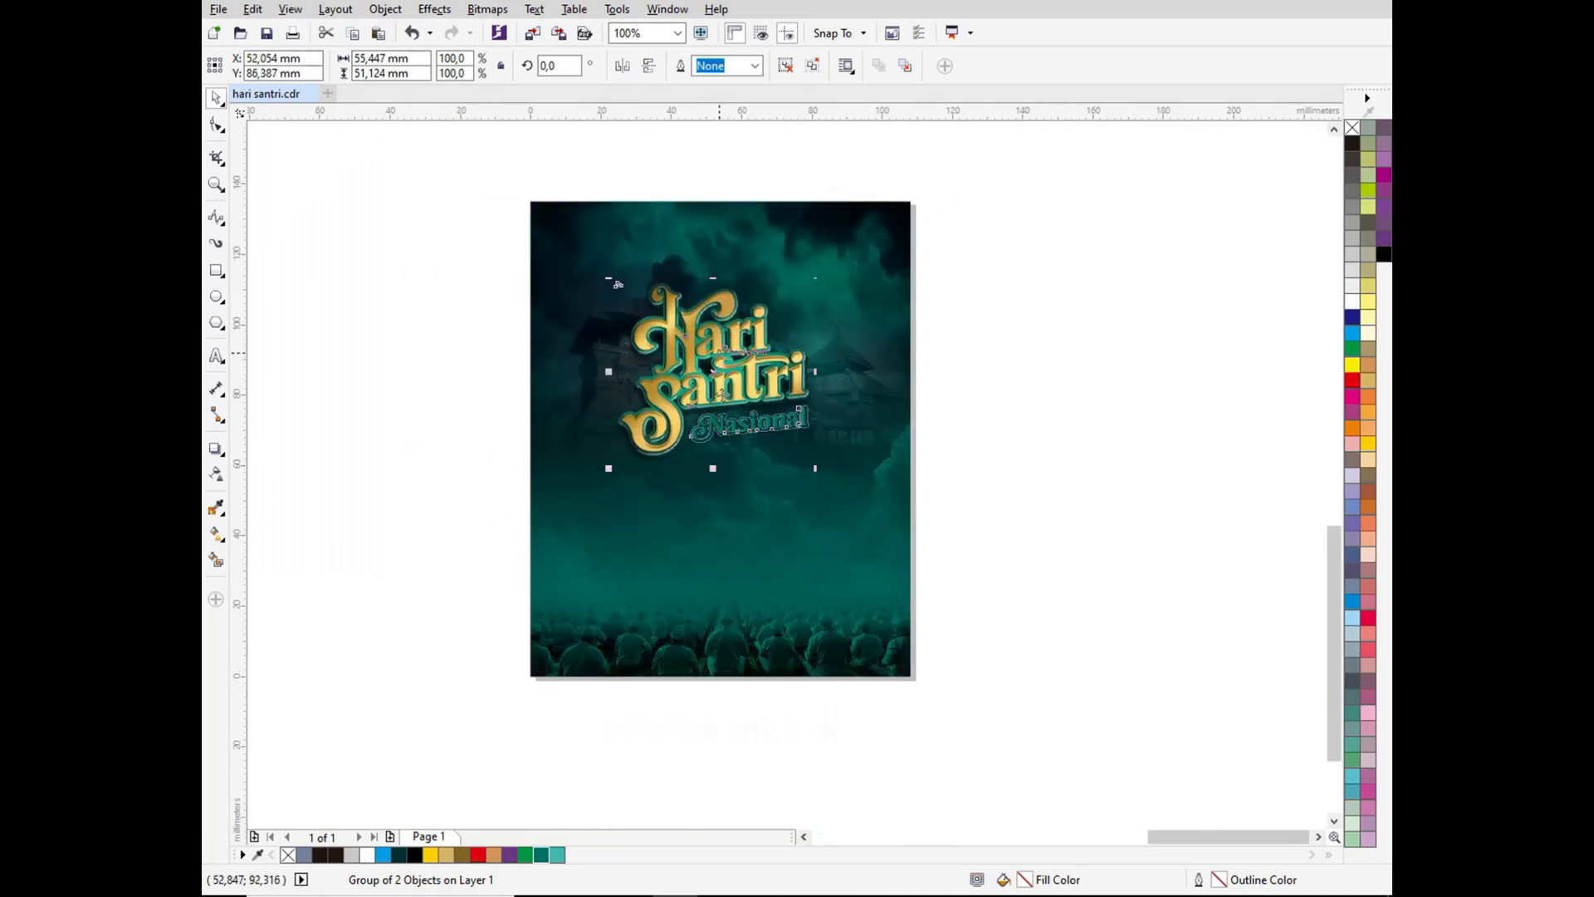
{"action": "key", "text": "c"}
{"action": "left_click", "coordinate": [955, 503]}
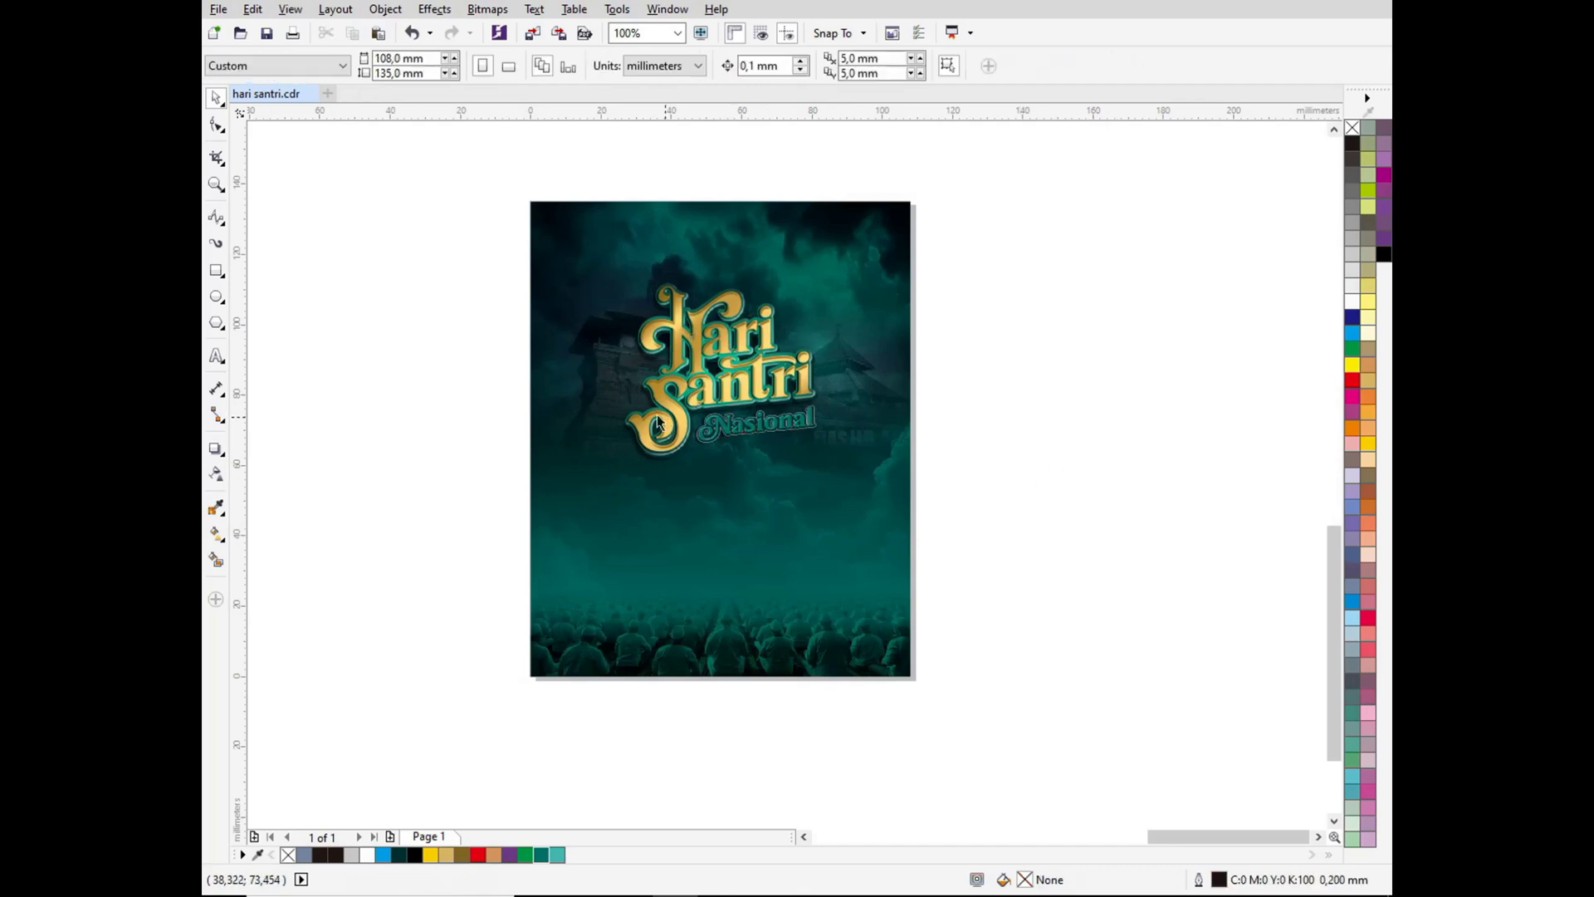
Step: Inside the PowerClip, shift the minaret photo outward to about X 18 mm and the mosque photo to about X 93.4 mm
{"action": "left_click", "coordinate": [586, 381]}
{"action": "double_click", "coordinate": [586, 382]}
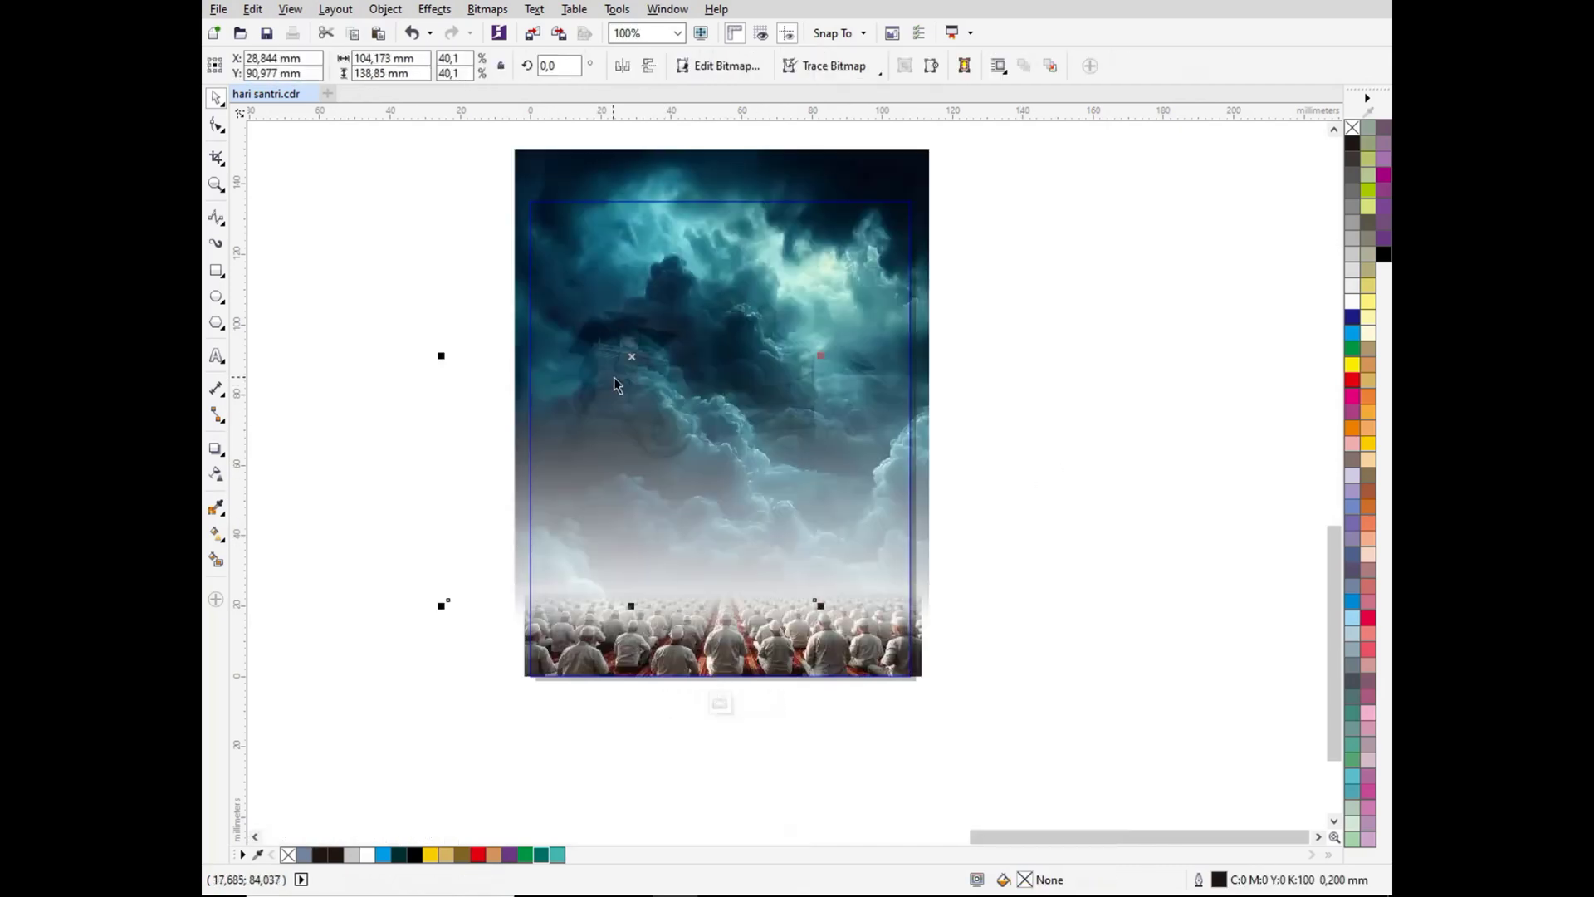
{"action": "left_click_drag", "start_coordinate": [593, 374], "coordinate": [578, 378]}
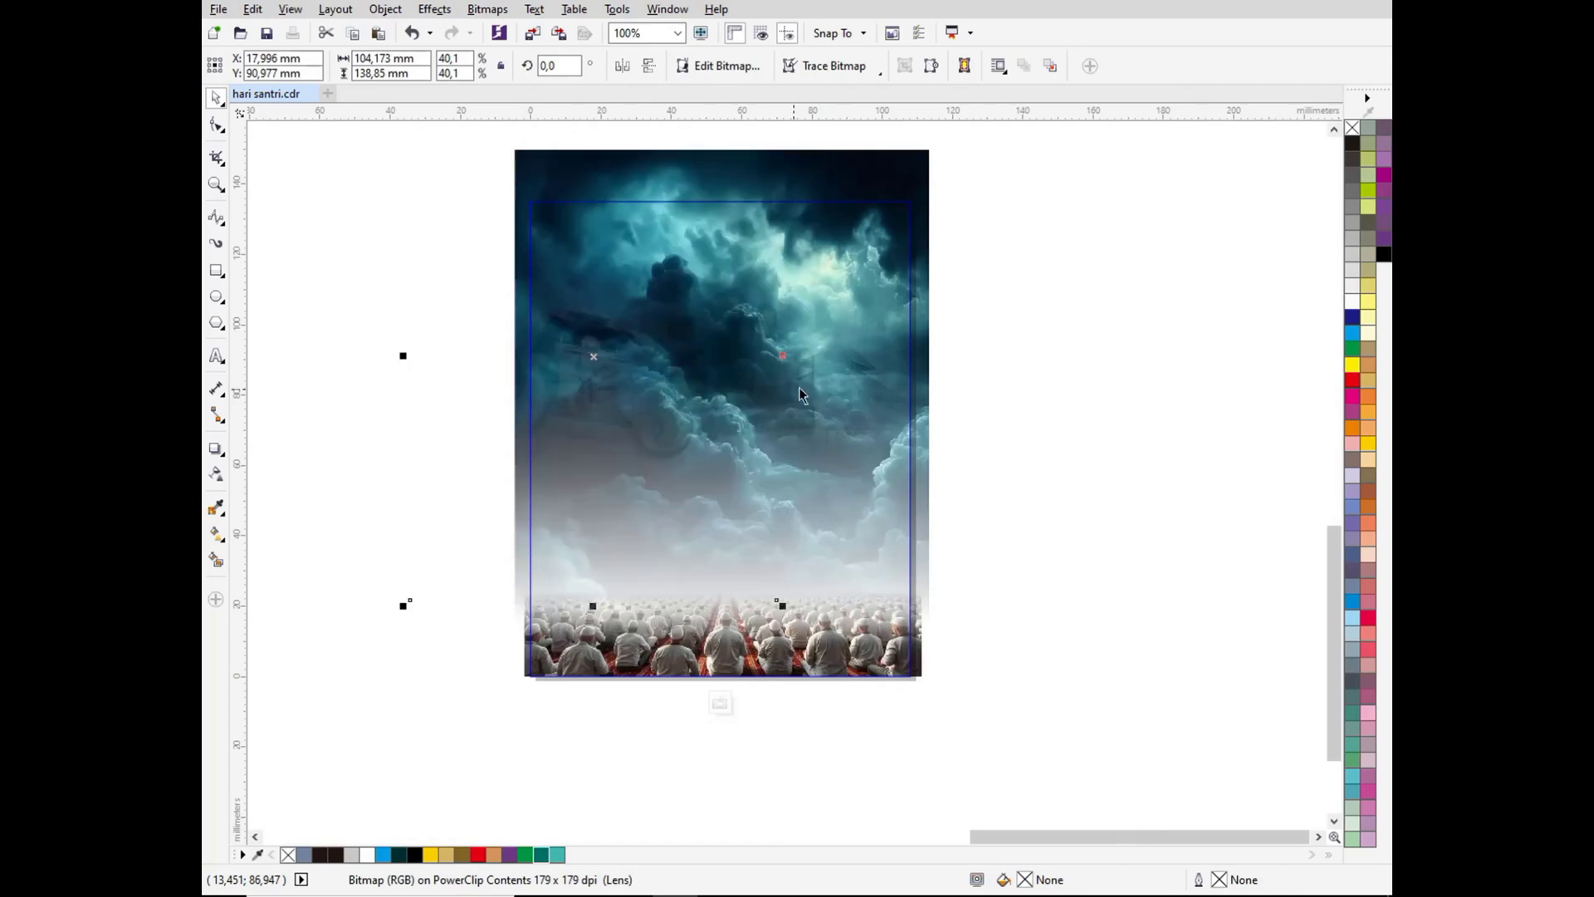
{"action": "left_click", "coordinate": [877, 386]}
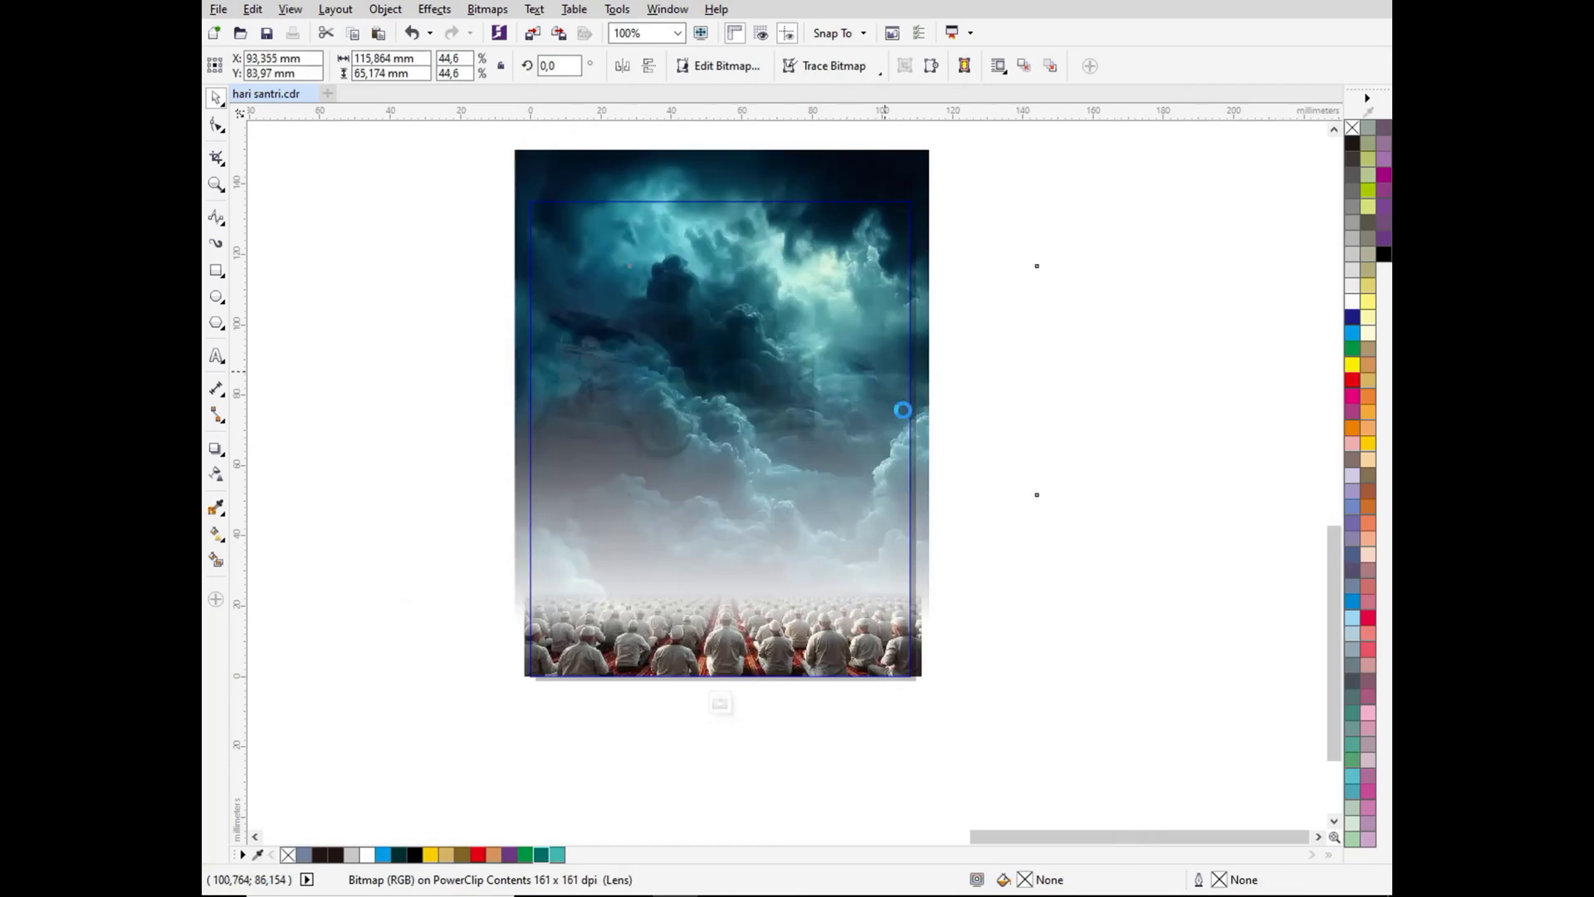
Step: Scale the minaret photo to about 91 × 122 mm around its centre and finish editing the PowerClip
{"action": "left_click", "coordinate": [587, 374]}
{"action": "left_click", "coordinate": [604, 363]}
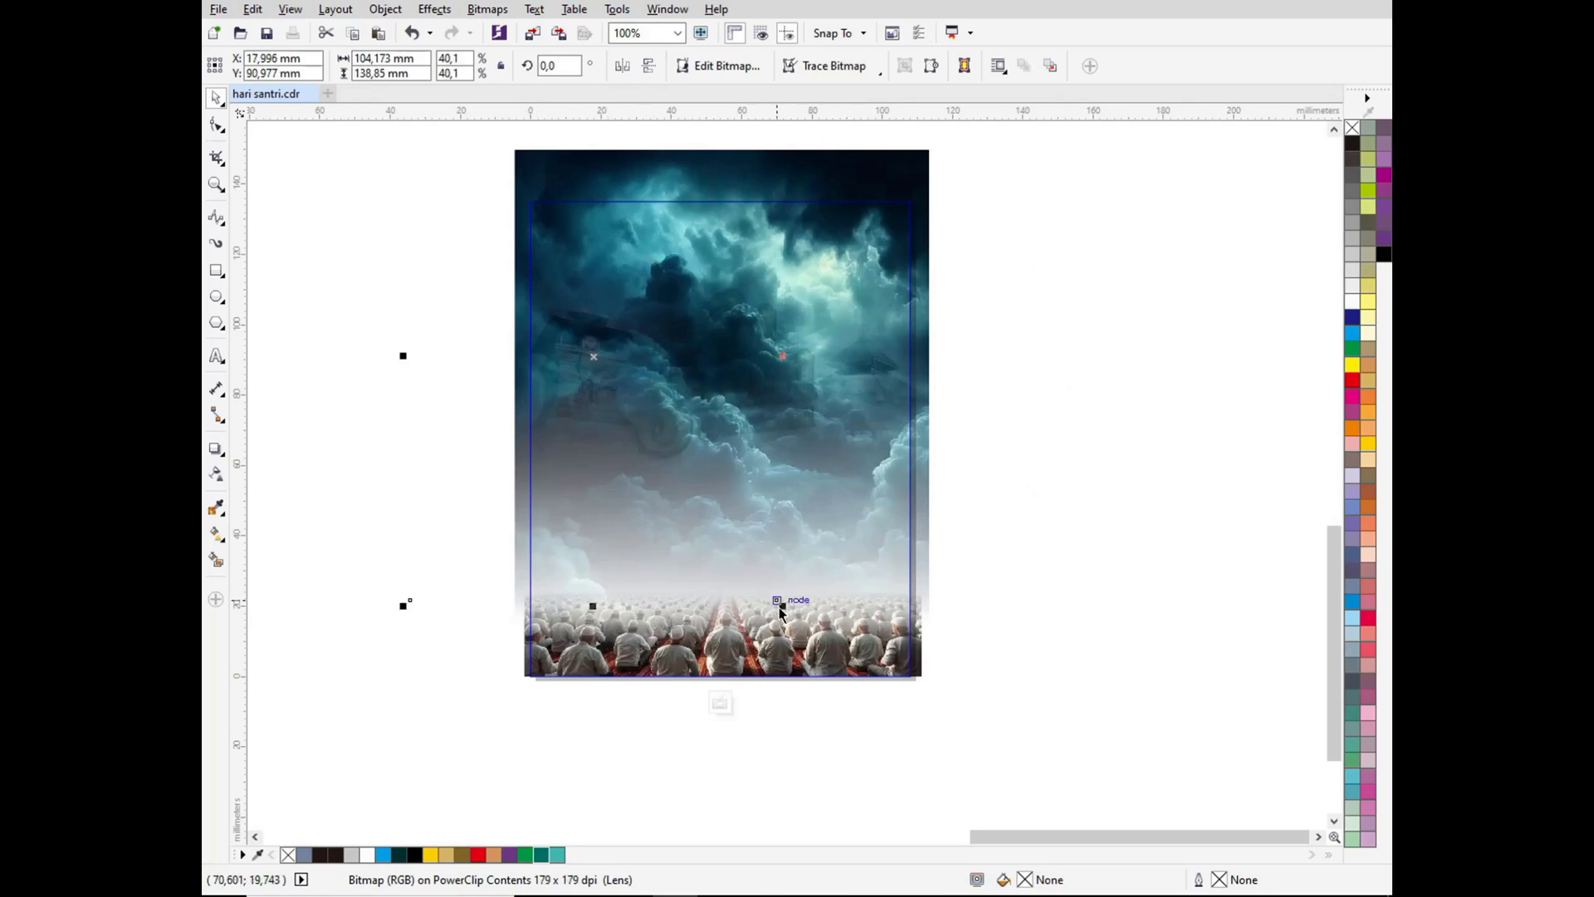
{"action": "mouse_move", "coordinate": [782, 601]}
{"action": "left_mouse_down"}
{"action": "mouse_move", "coordinate": [758, 573]}
{"action": "mouse_move", "coordinate": [771, 579]}
{"action": "left_mouse_up"}
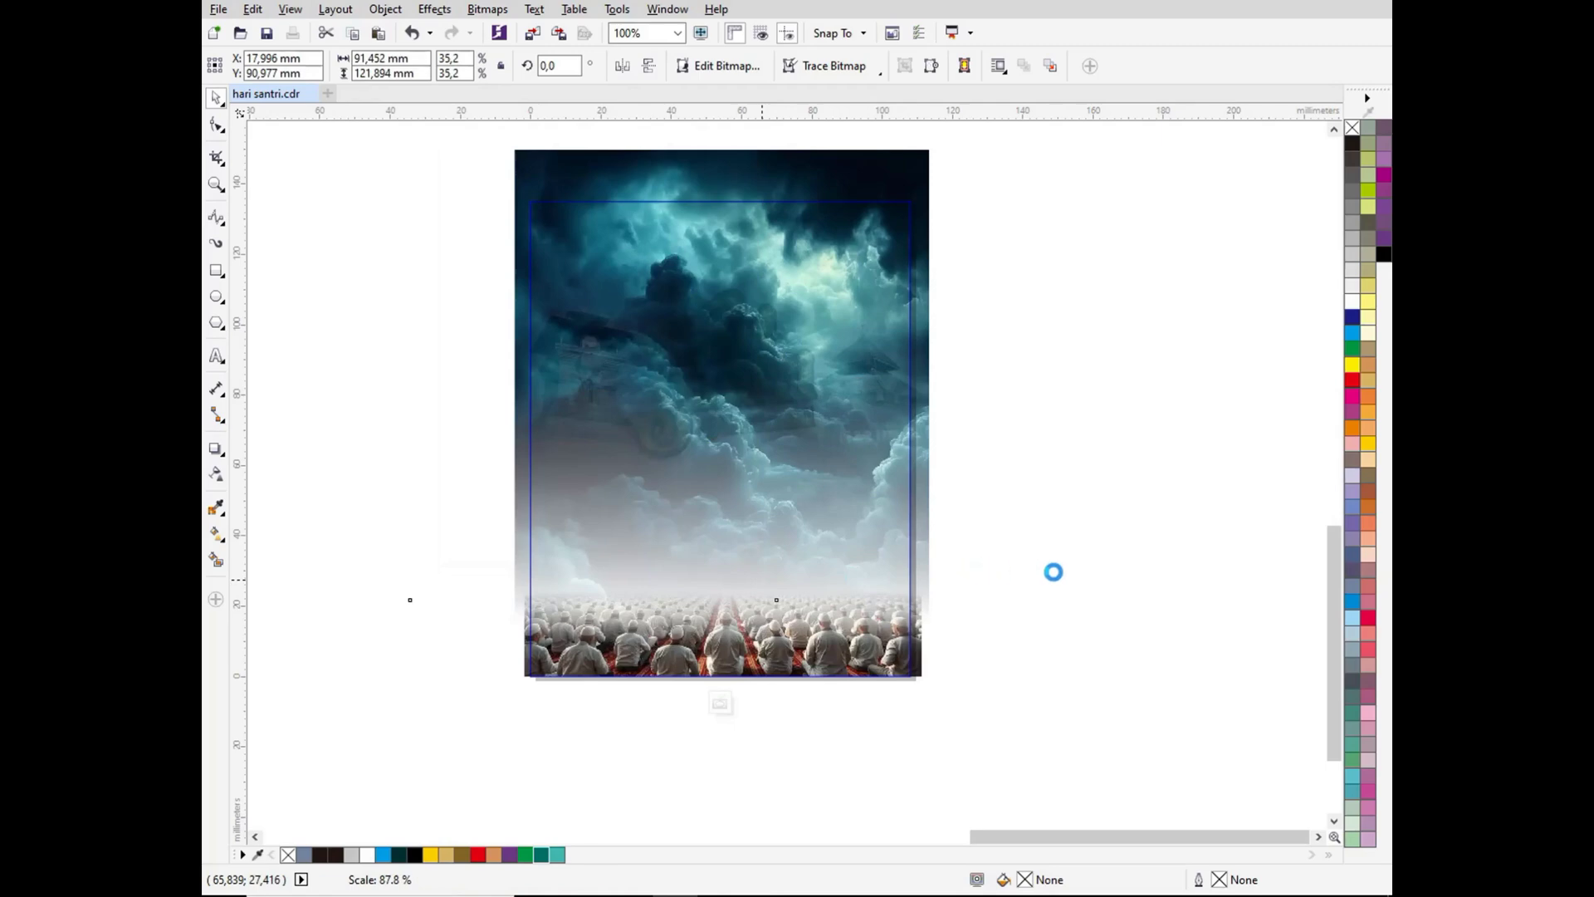
{"action": "left_click", "coordinate": [725, 694]}
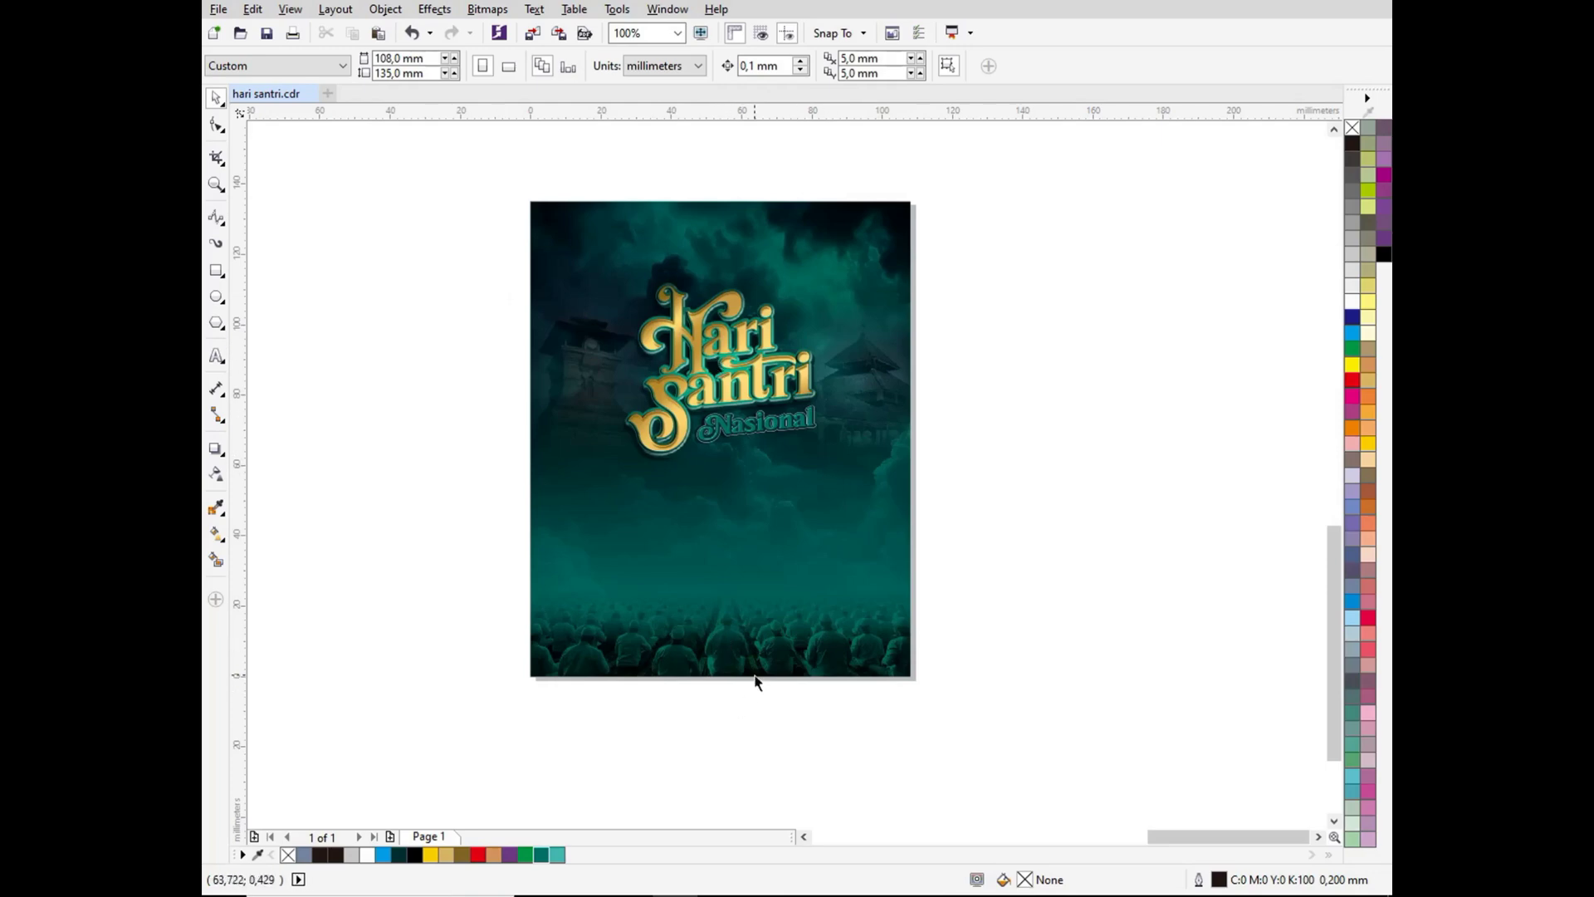
Step: Raise the Hari Santri Nasional title to about Y 90 mm, keeping it horizontally centred at X 54 mm
{"action": "left_click", "coordinate": [752, 390]}
{"action": "left_click_drag", "start_coordinate": [751, 390], "coordinate": [752, 374]}
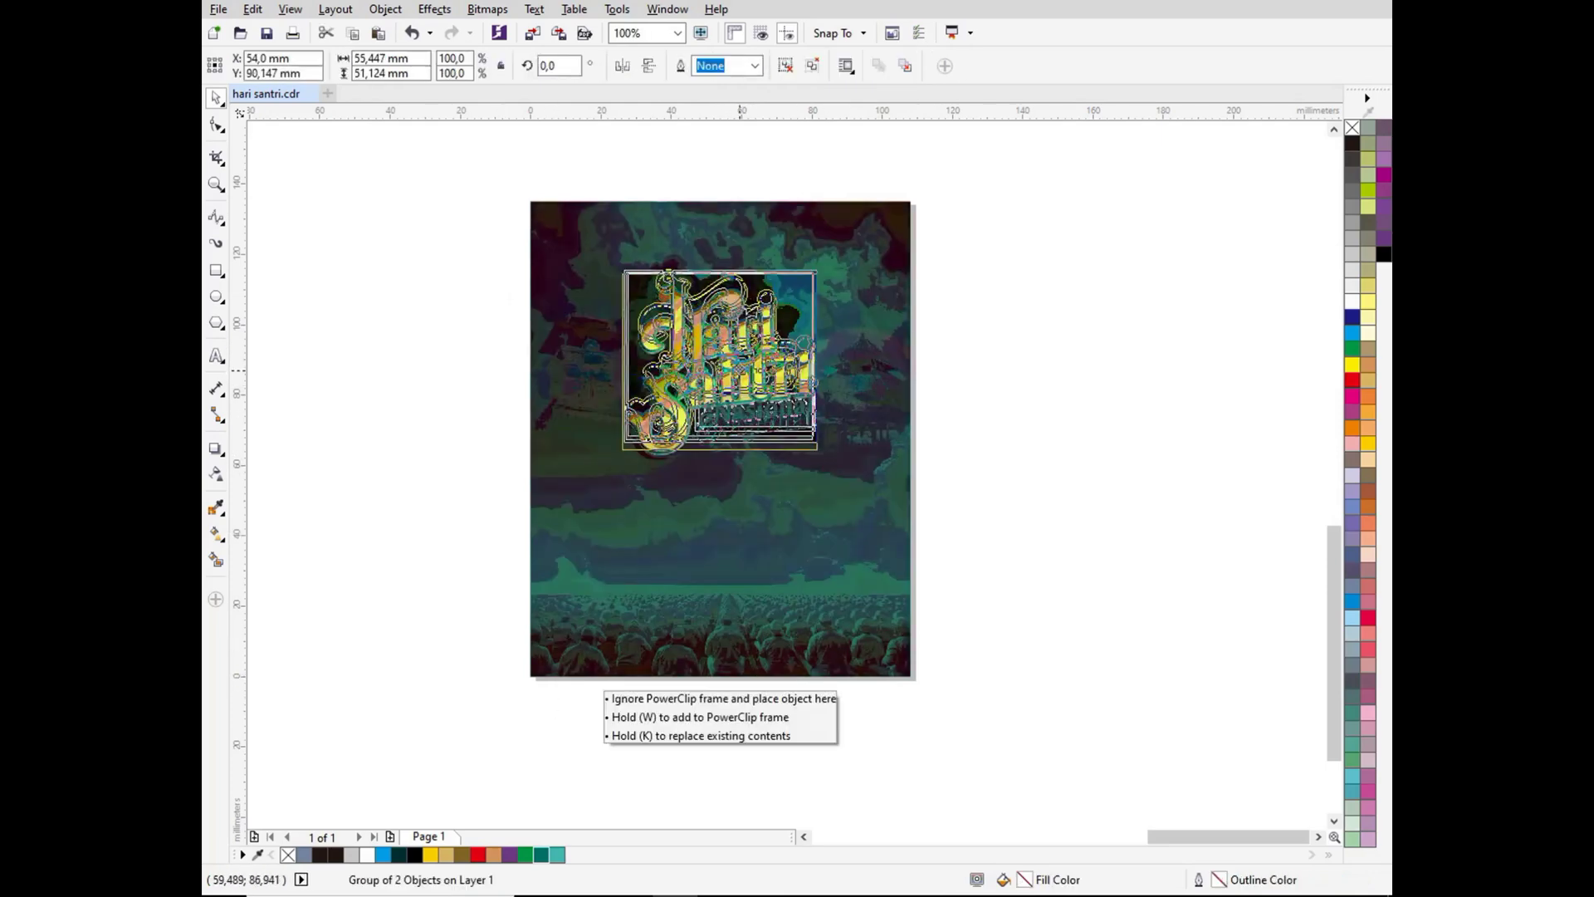
{"action": "left_click", "coordinate": [924, 527]}
Step: Move the portrait picture of the three turbaned figures onto the poster and scale it to fit below the title
{"action": "scroll", "coordinate": [676, 534], "scroll_direction": "down", "scroll_amount": 3}
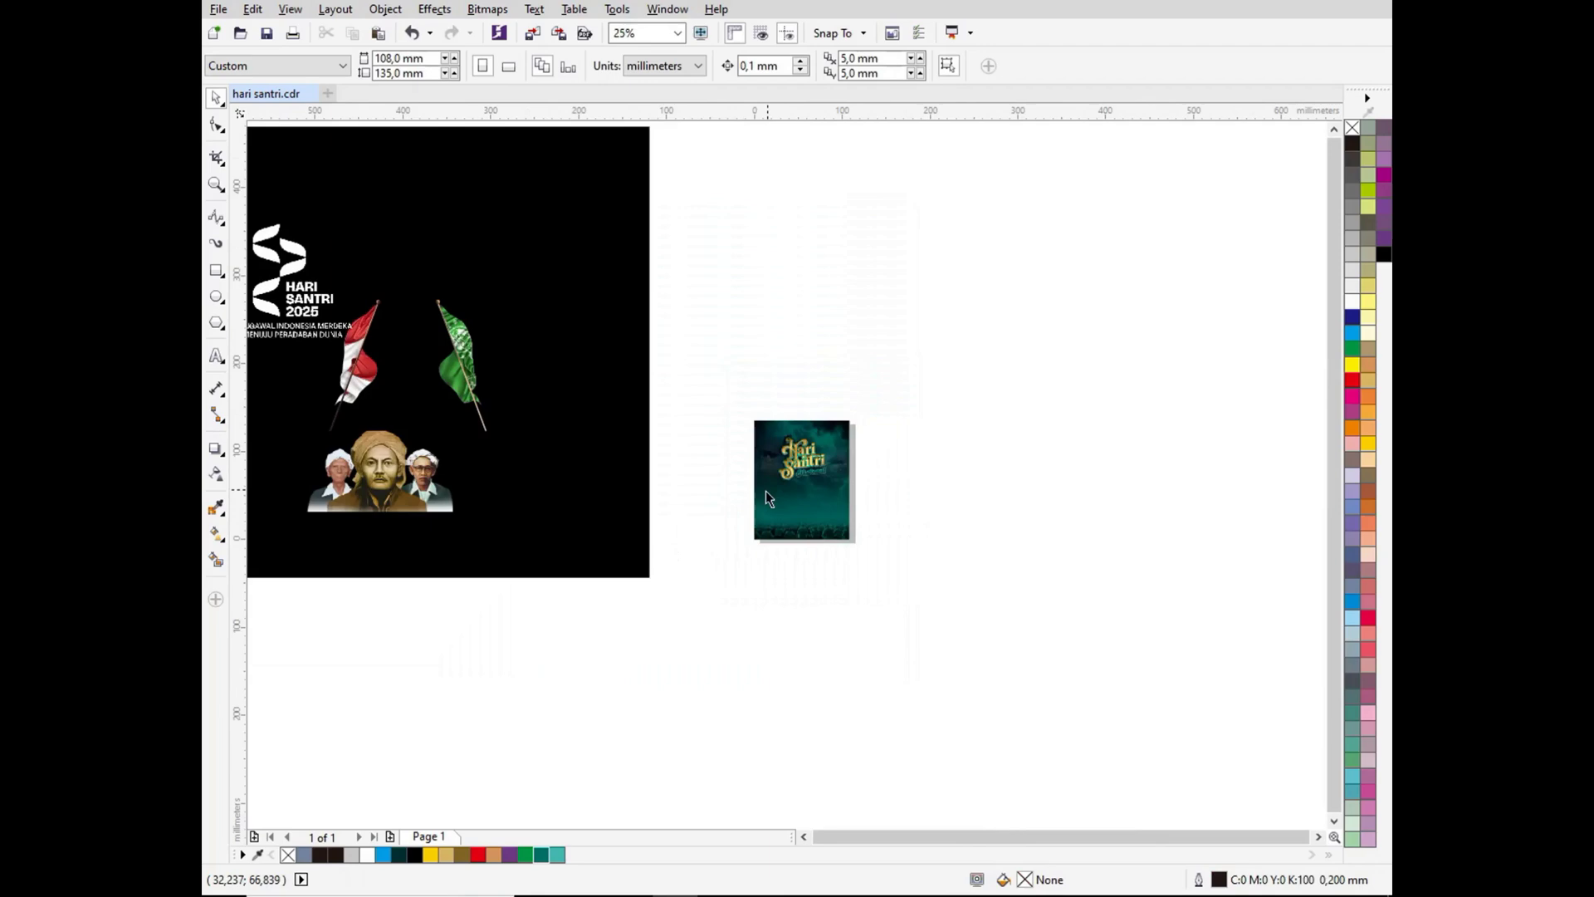
{"action": "left_click", "coordinate": [772, 523]}
{"action": "left_click", "coordinate": [857, 477]}
{"action": "left_click", "coordinate": [800, 531]}
{"action": "left_click_drag", "start_coordinate": [390, 479], "coordinate": [809, 508]}
{"action": "scroll", "coordinate": [836, 507], "scroll_direction": "up", "scroll_amount": 4}
{"action": "left_click_drag", "start_coordinate": [1045, 297], "coordinate": [819, 407]}
{"action": "left_click_drag", "start_coordinate": [722, 482], "coordinate": [691, 466]}
Step: Fade out the lower edge of the three portraits with a downward linear transparency at -90°, ending at 100%
{"action": "left_click", "coordinate": [216, 473]}
{"action": "scroll", "coordinate": [701, 528], "scroll_direction": "up", "scroll_amount": 2}
{"action": "mouse_move", "coordinate": [690, 540]}
{"action": "left_mouse_down"}
{"action": "mouse_move", "coordinate": [690, 512]}
{"action": "mouse_move", "coordinate": [690, 540]}
{"action": "left_mouse_up"}
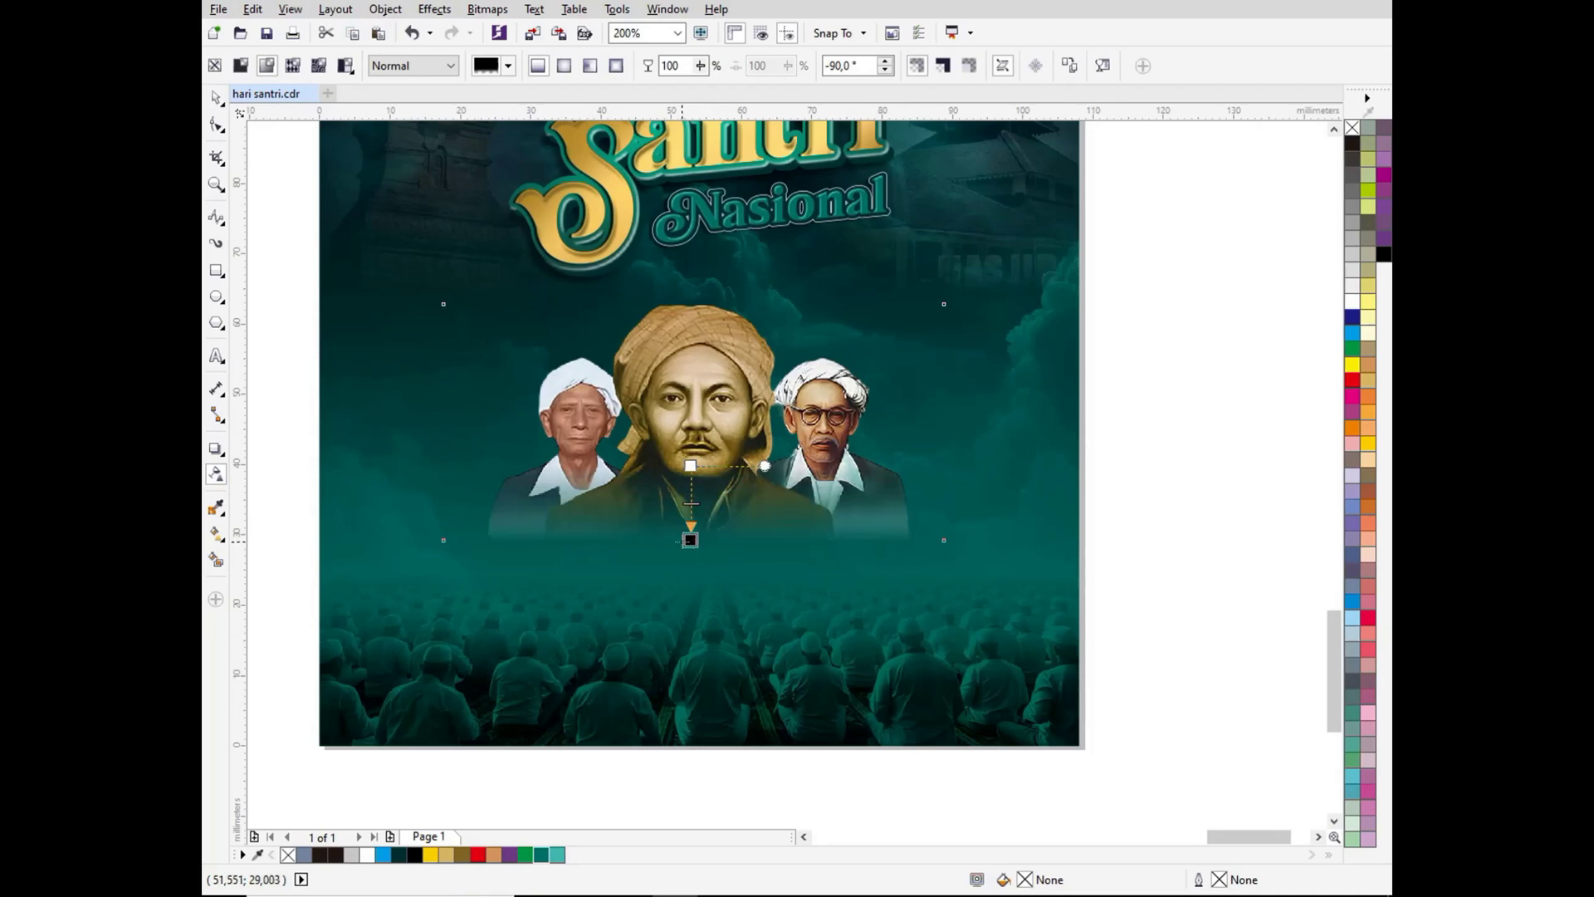
{"action": "left_click_drag", "start_coordinate": [690, 540], "coordinate": [690, 524]}
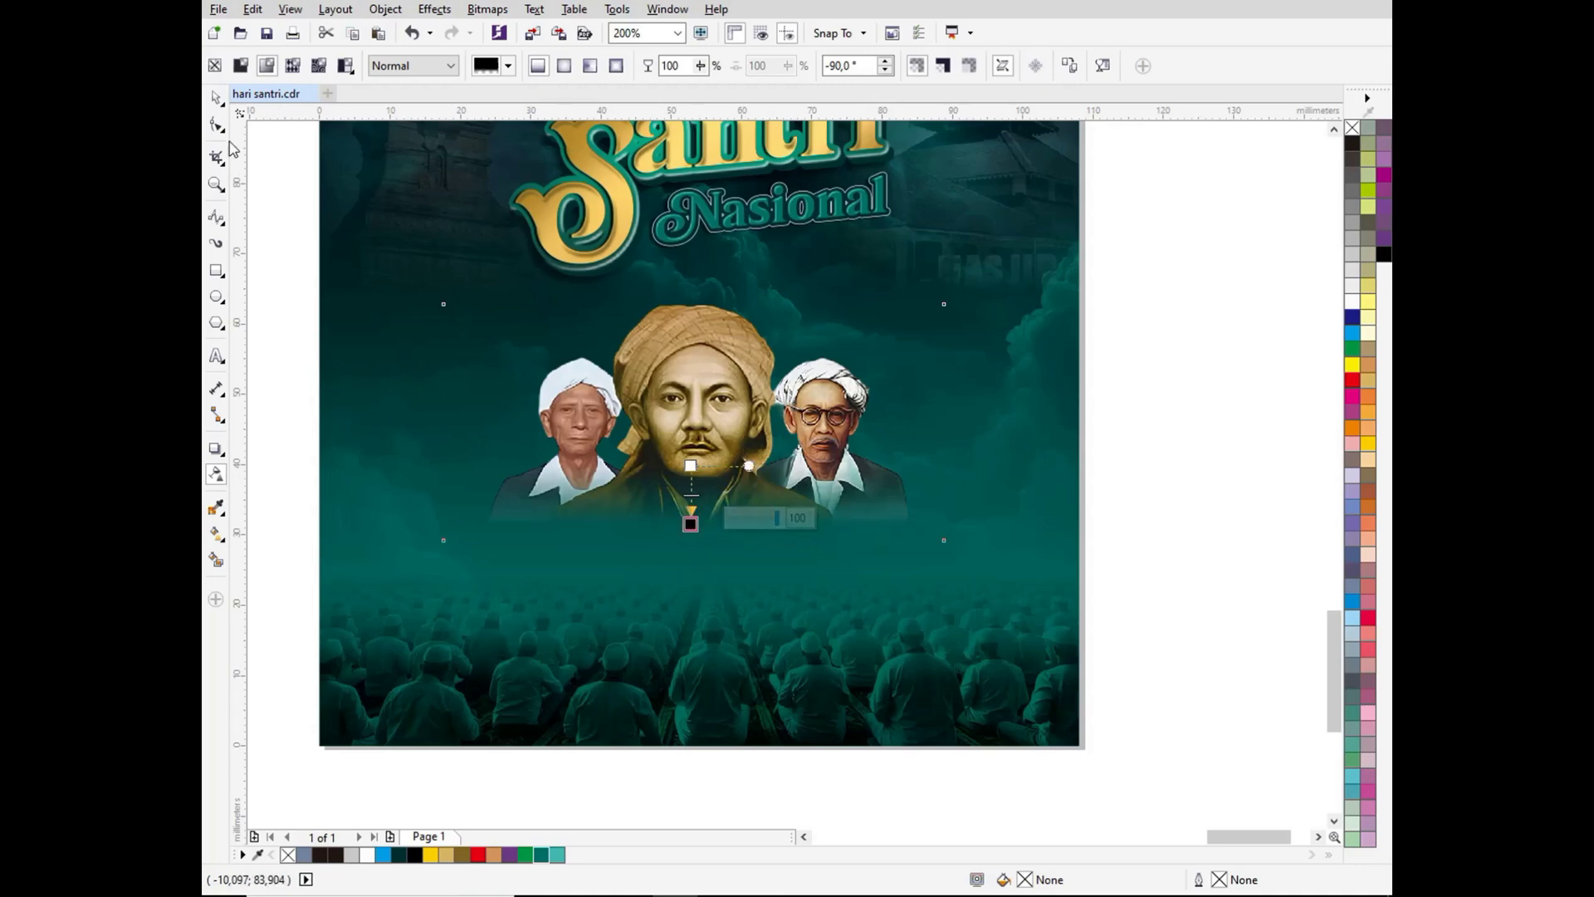
Step: Lower the three portraits to just above the congregation and centre them horizontally on the poster background
{"action": "left_click", "coordinate": [214, 99]}
{"action": "left_click_drag", "start_coordinate": [694, 393], "coordinate": [693, 490]}
{"action": "scroll", "coordinate": [689, 490], "scroll_direction": "down", "scroll_amount": 1}
{"action": "left_click", "coordinate": [938, 526]}
{"action": "left_click", "coordinate": [712, 479]}
{"action": "left_click", "coordinate": [840, 535]}
{"action": "left_click", "coordinate": [691, 470]}
{"action": "left_click", "coordinate": [853, 498], "text": "shift"}
{"action": "key", "text": "c"}
{"action": "left_click", "coordinate": [1010, 542]}
Step: Move the pair of red-white and green flags onto the poster around the portraits and scale it to about 69 × 58 mm
{"action": "scroll", "coordinate": [1020, 531], "scroll_direction": "down", "scroll_amount": 2}
{"action": "scroll", "coordinate": [1022, 539], "scroll_direction": "down", "scroll_amount": 2}
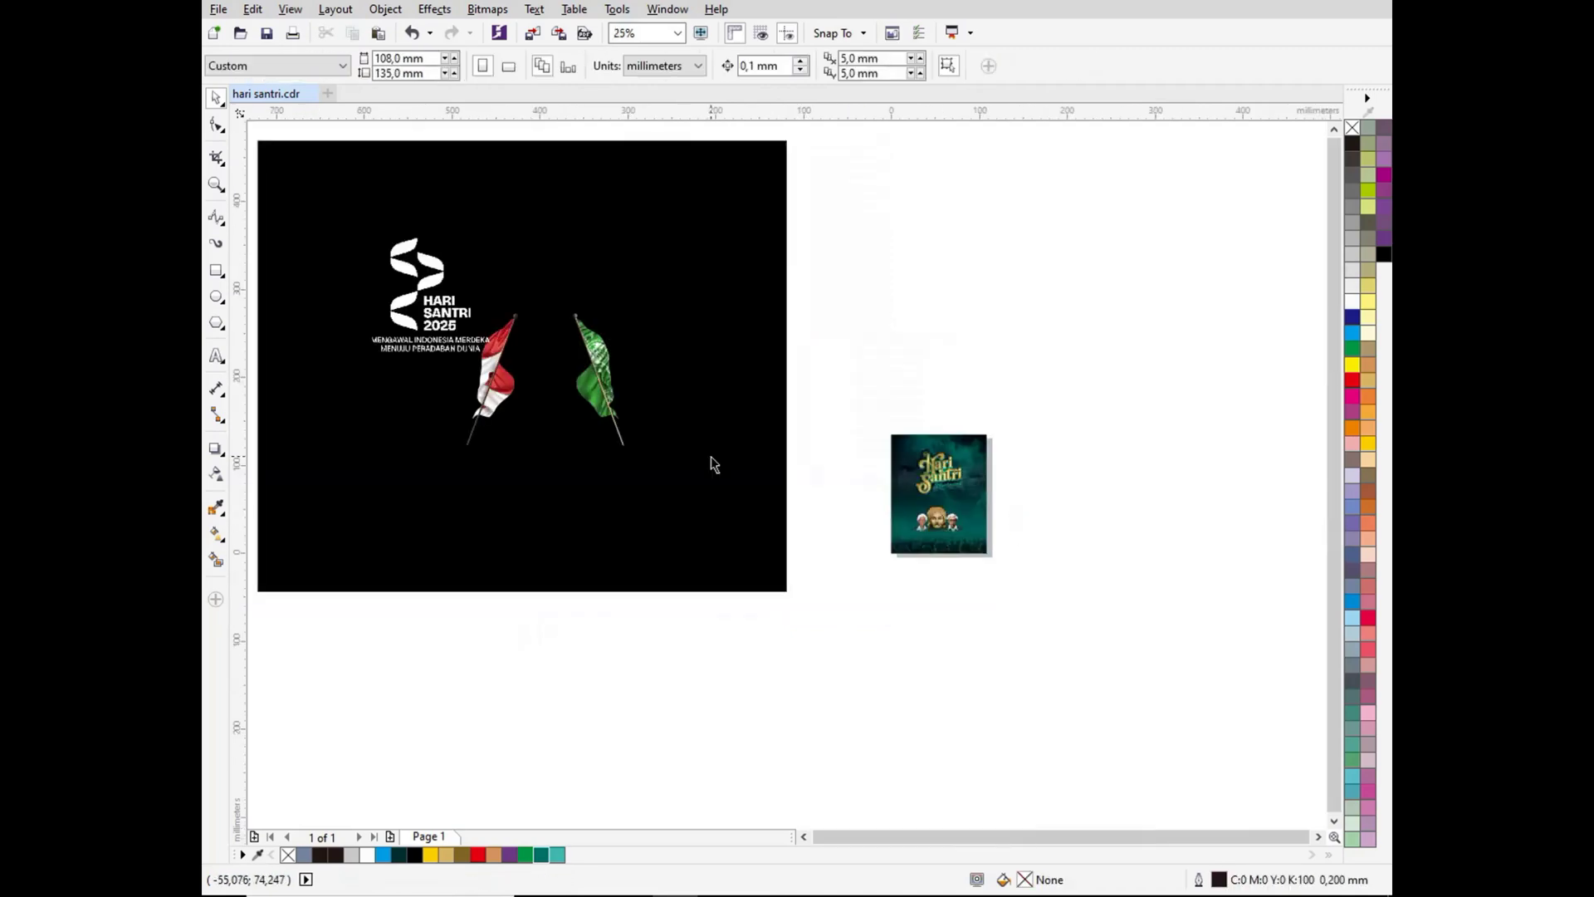
{"action": "left_click", "coordinate": [609, 388]}
{"action": "left_click_drag", "start_coordinate": [609, 388], "coordinate": [994, 531]}
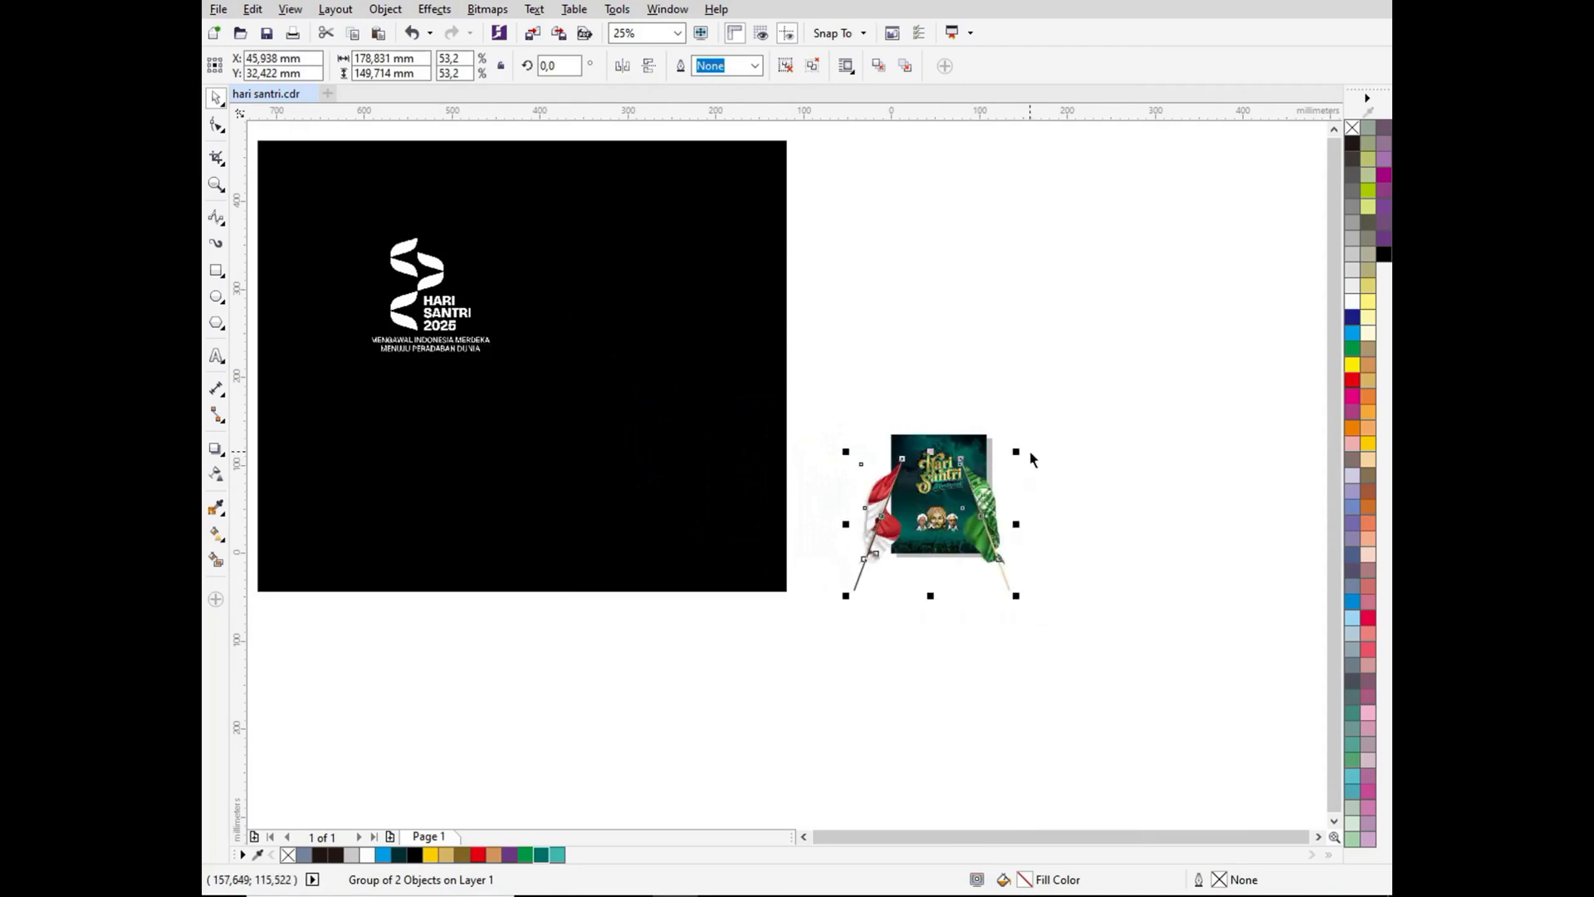
{"action": "left_click_drag", "start_coordinate": [1013, 451], "coordinate": [962, 533]}
{"action": "scroll", "coordinate": [962, 533], "scroll_direction": "up", "scroll_amount": 3}
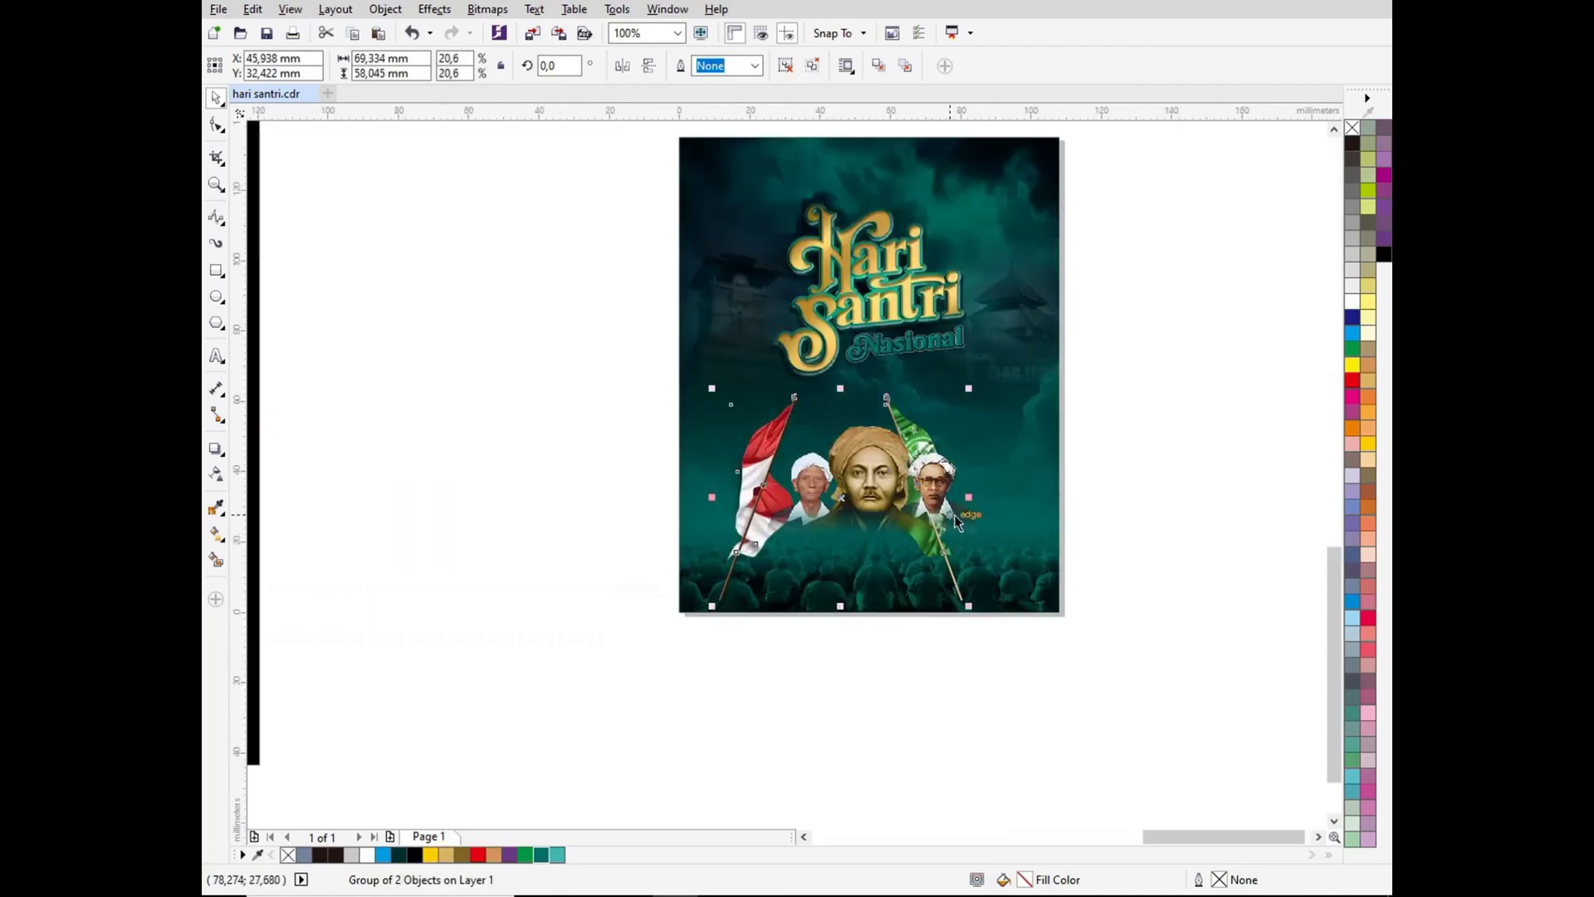
Step: Scale the flag pair to about 59 × 50 mm around the portraits and ungroup it into separate flags
{"action": "mouse_move", "coordinate": [898, 407]}
{"action": "left_mouse_down"}
{"action": "mouse_move", "coordinate": [743, 619]}
{"action": "mouse_move", "coordinate": [918, 396]}
{"action": "mouse_move", "coordinate": [979, 387]}
{"action": "mouse_move", "coordinate": [920, 398]}
{"action": "left_mouse_up"}
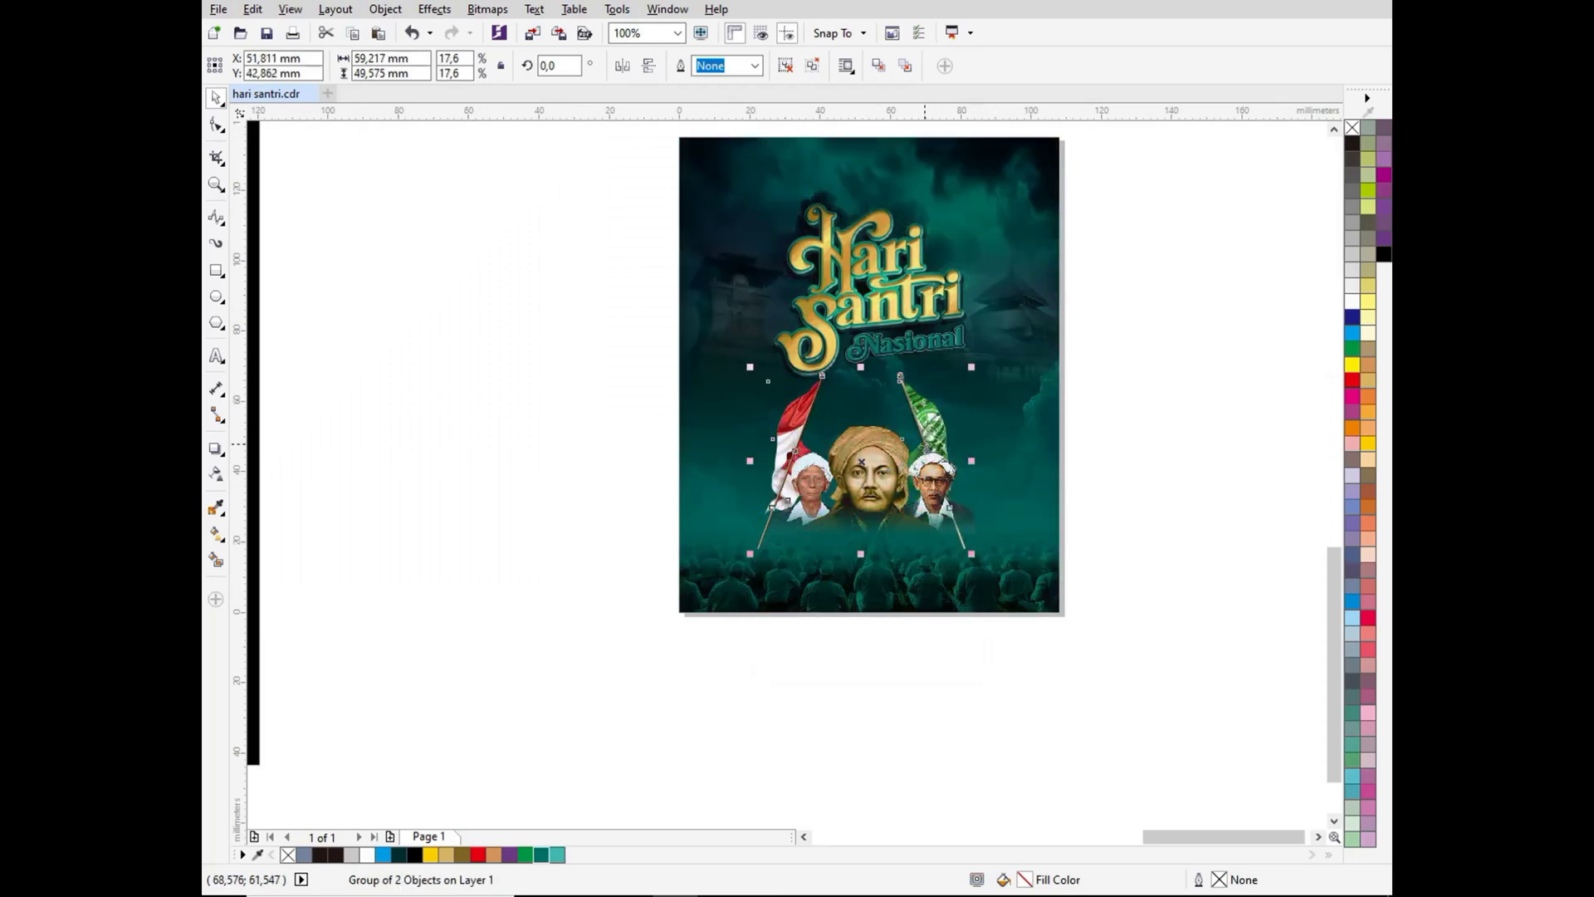
{"action": "scroll", "coordinate": [886, 411], "scroll_direction": "up", "scroll_amount": 2}
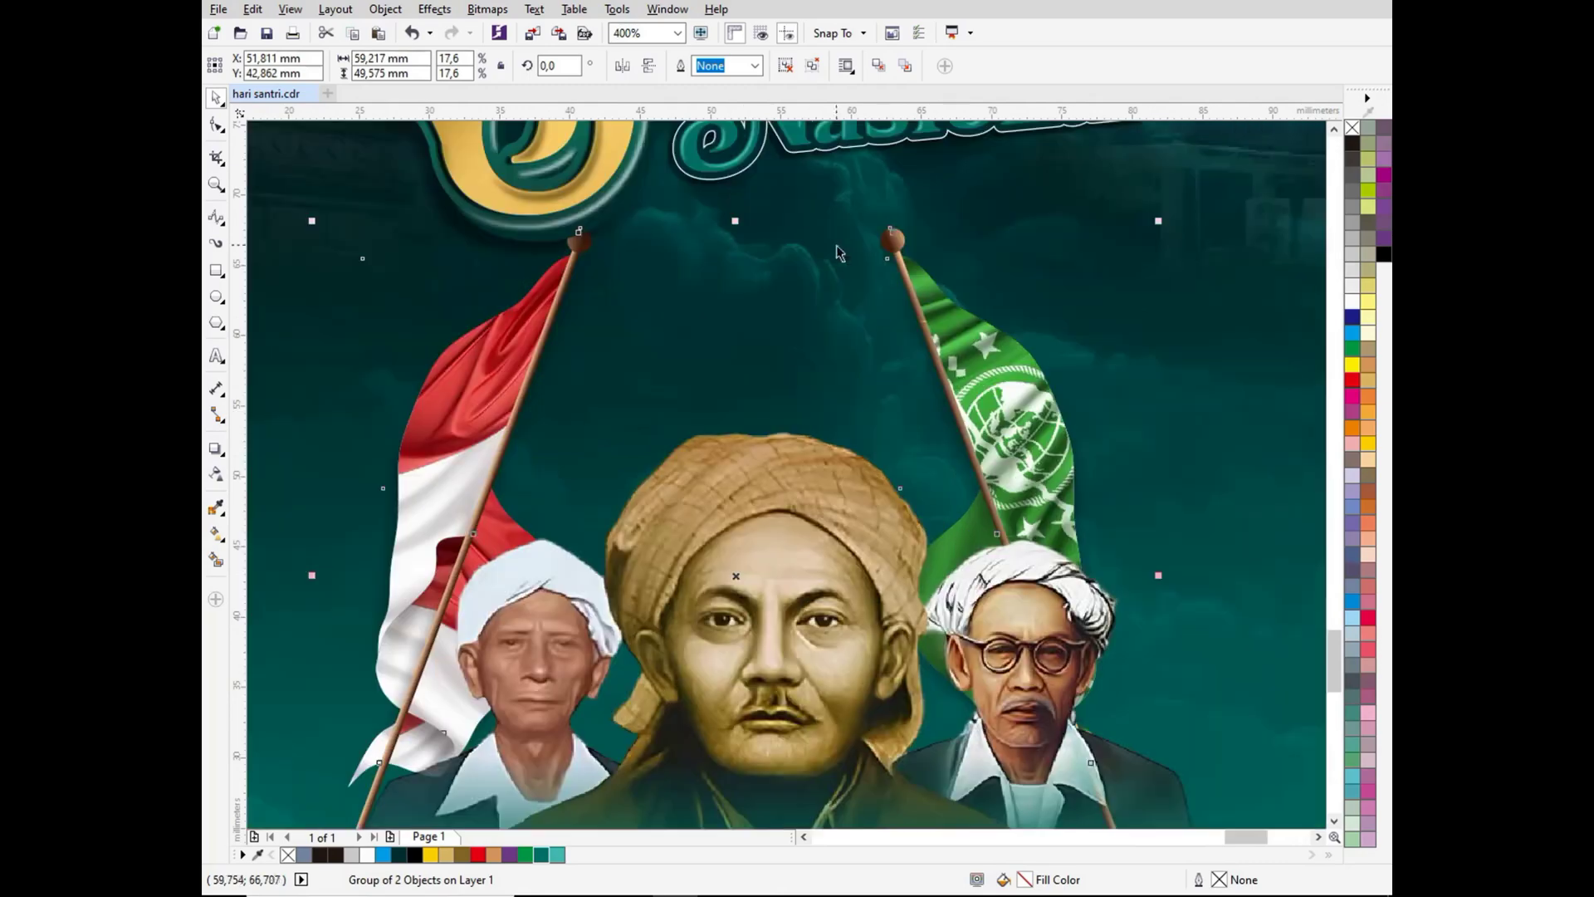
{"action": "left_click", "coordinate": [786, 66]}
{"action": "scroll", "coordinate": [811, 345], "scroll_direction": "down", "scroll_amount": 2}
Step: Shift the green flag away from the portraits and mirror both flags horizontally so their tips lean outward
{"action": "left_click", "coordinate": [1290, 378]}
{"action": "left_click_drag", "start_coordinate": [905, 372], "coordinate": [958, 378]}
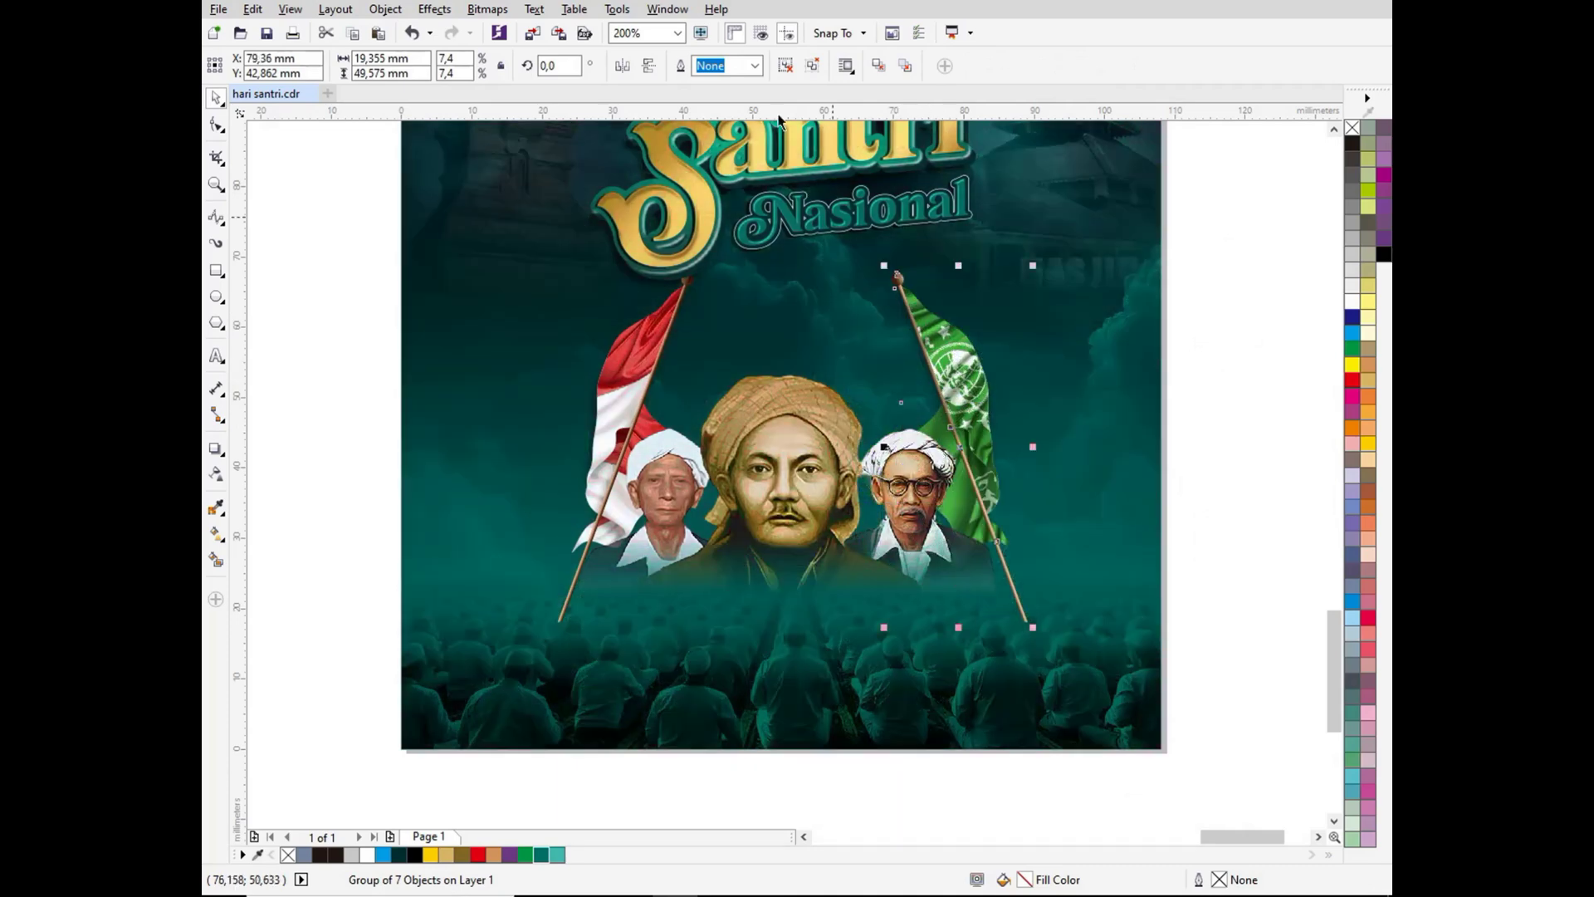
{"action": "left_click", "coordinate": [622, 65]}
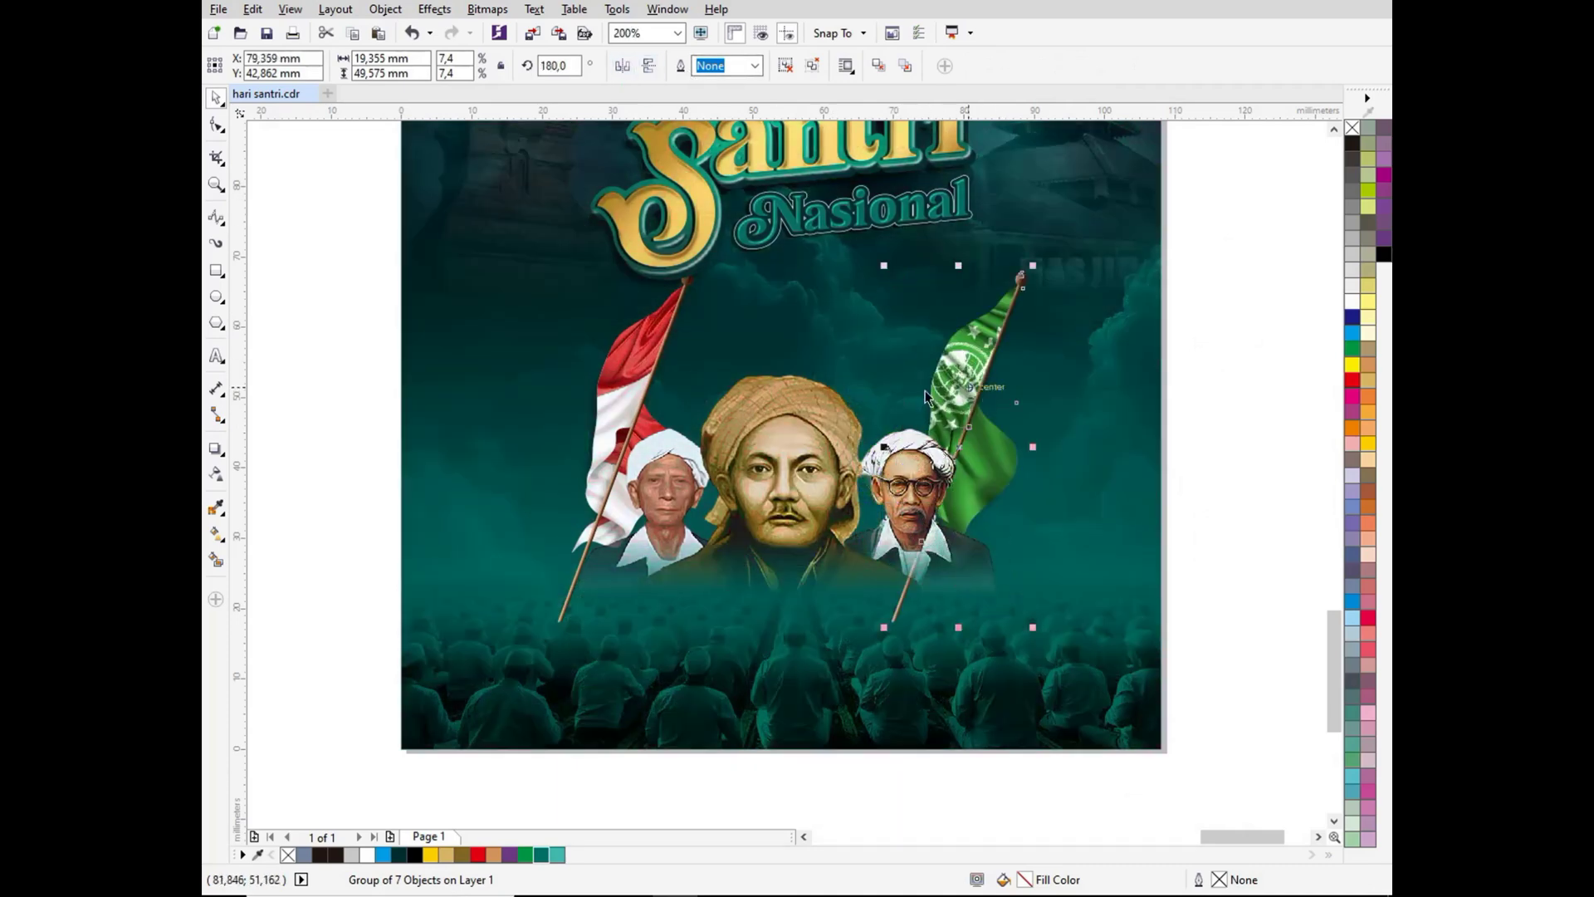
{"action": "left_click", "coordinate": [649, 360]}
{"action": "left_click", "coordinate": [622, 66]}
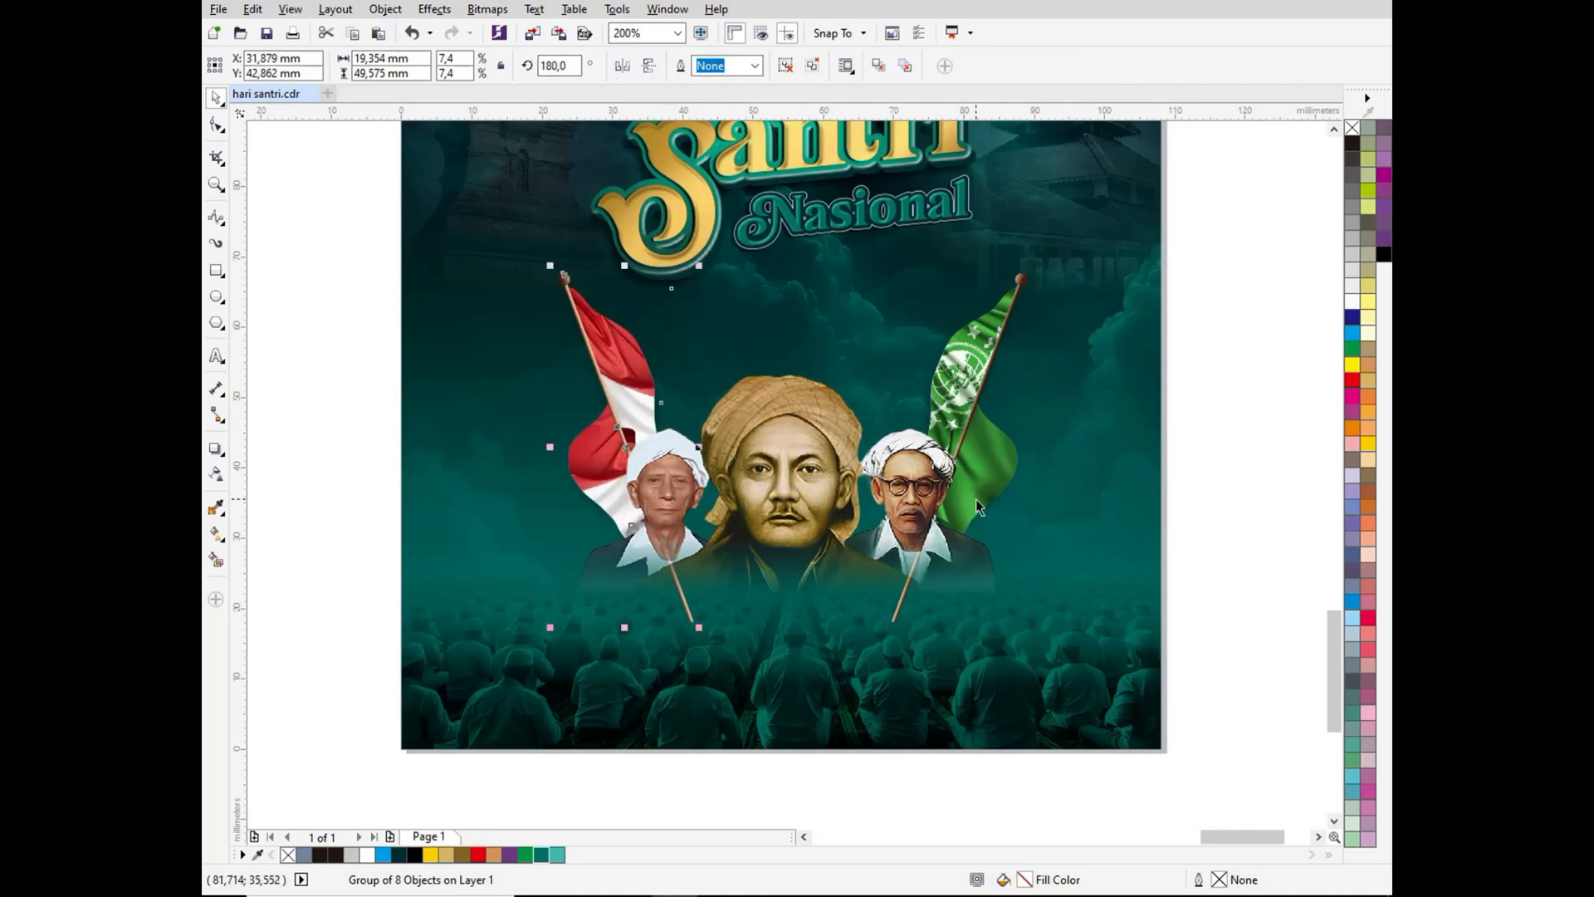
Step: Group the two flags and fade out their lower pole ends with a downward linear transparency ending at 100%
{"action": "left_click", "coordinate": [988, 366], "text": "shift"}
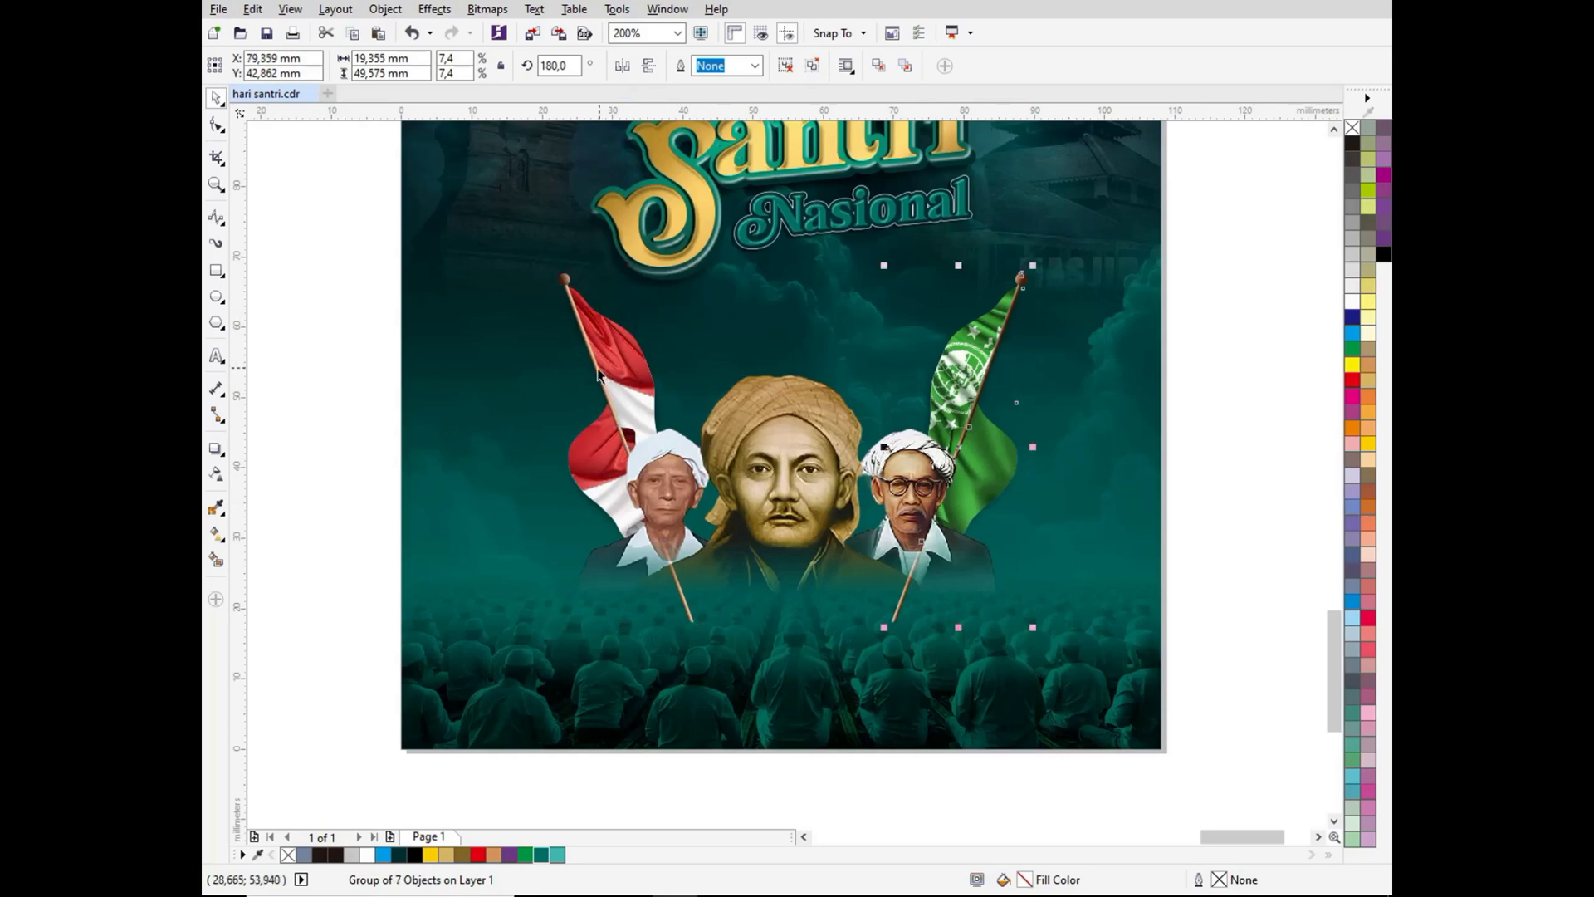
{"action": "key", "text": "ctrl+g"}
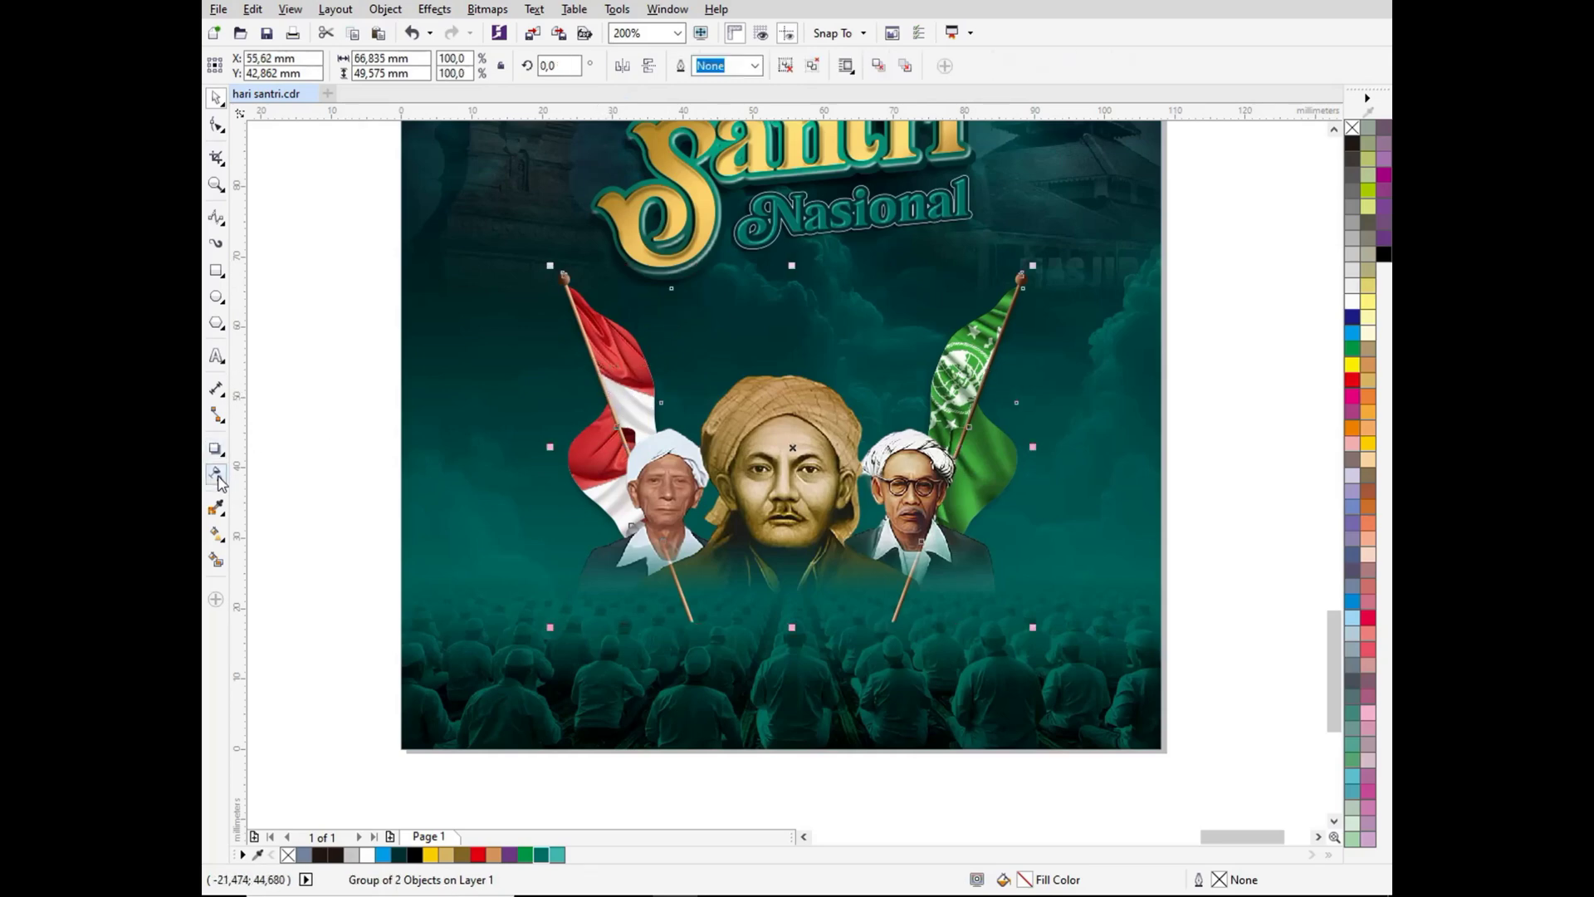
{"action": "left_click", "coordinate": [217, 475]}
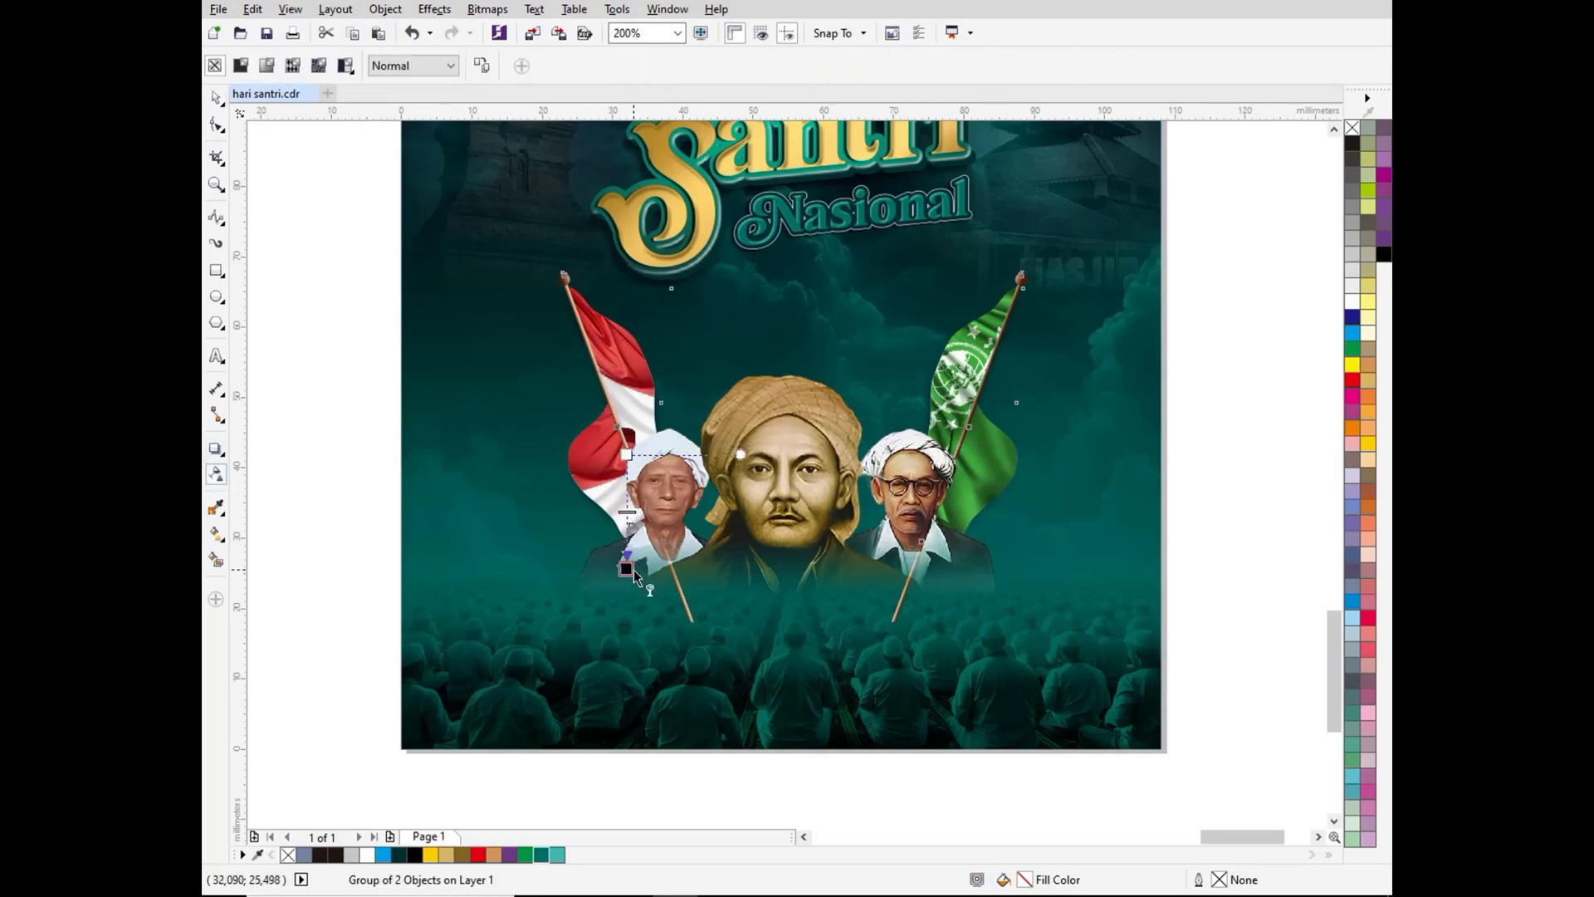
{"action": "left_click_drag", "start_coordinate": [627, 455], "coordinate": [627, 551]}
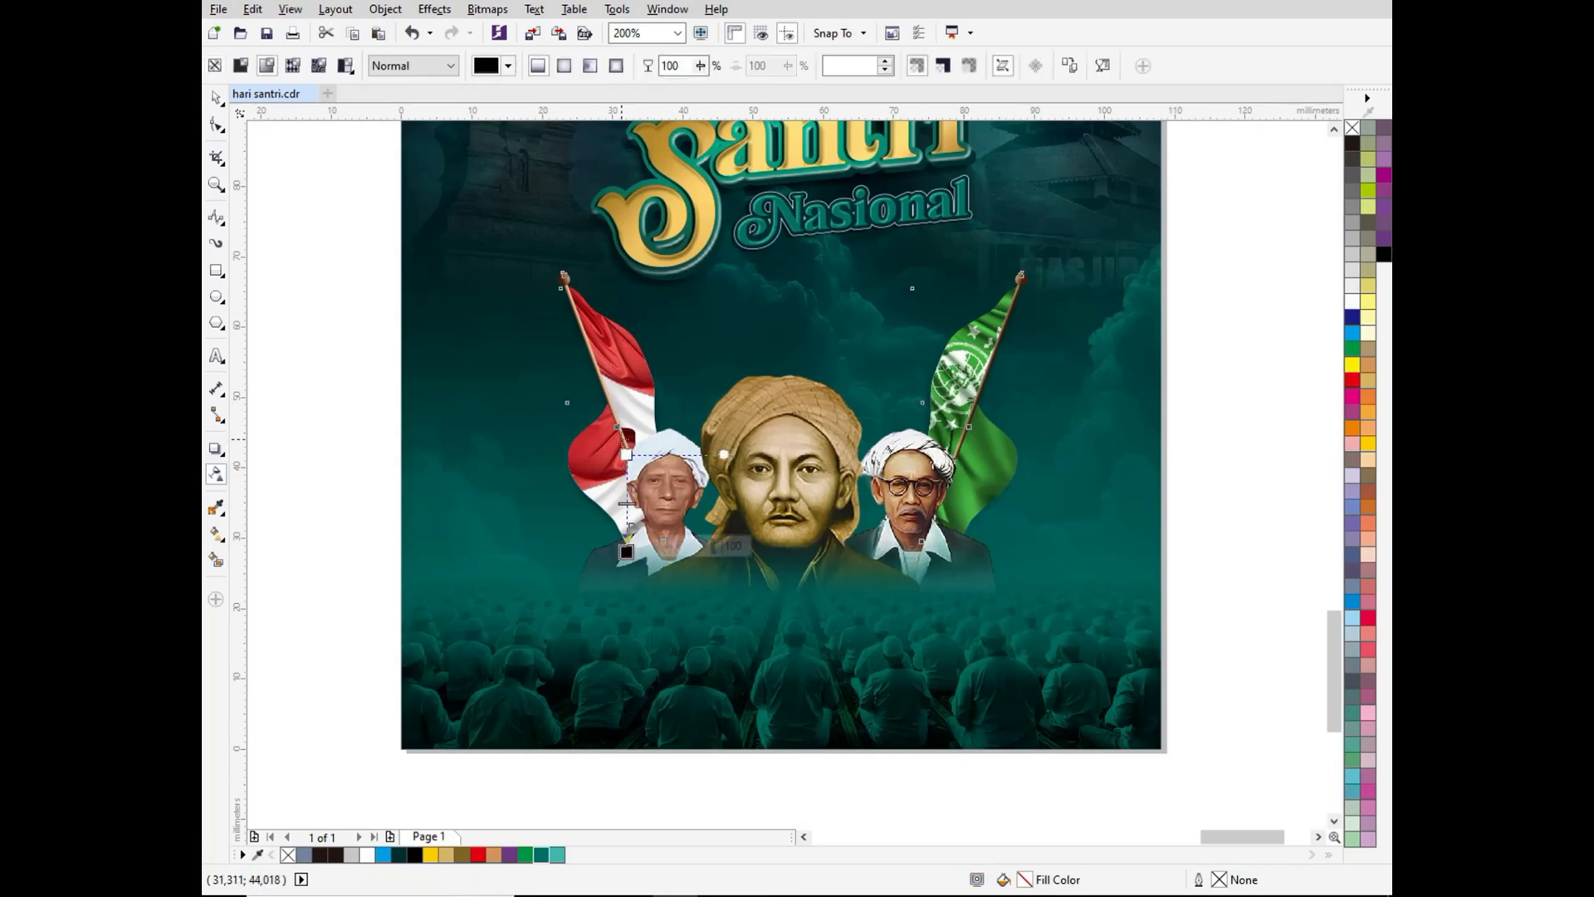
{"action": "left_click", "coordinate": [216, 98]}
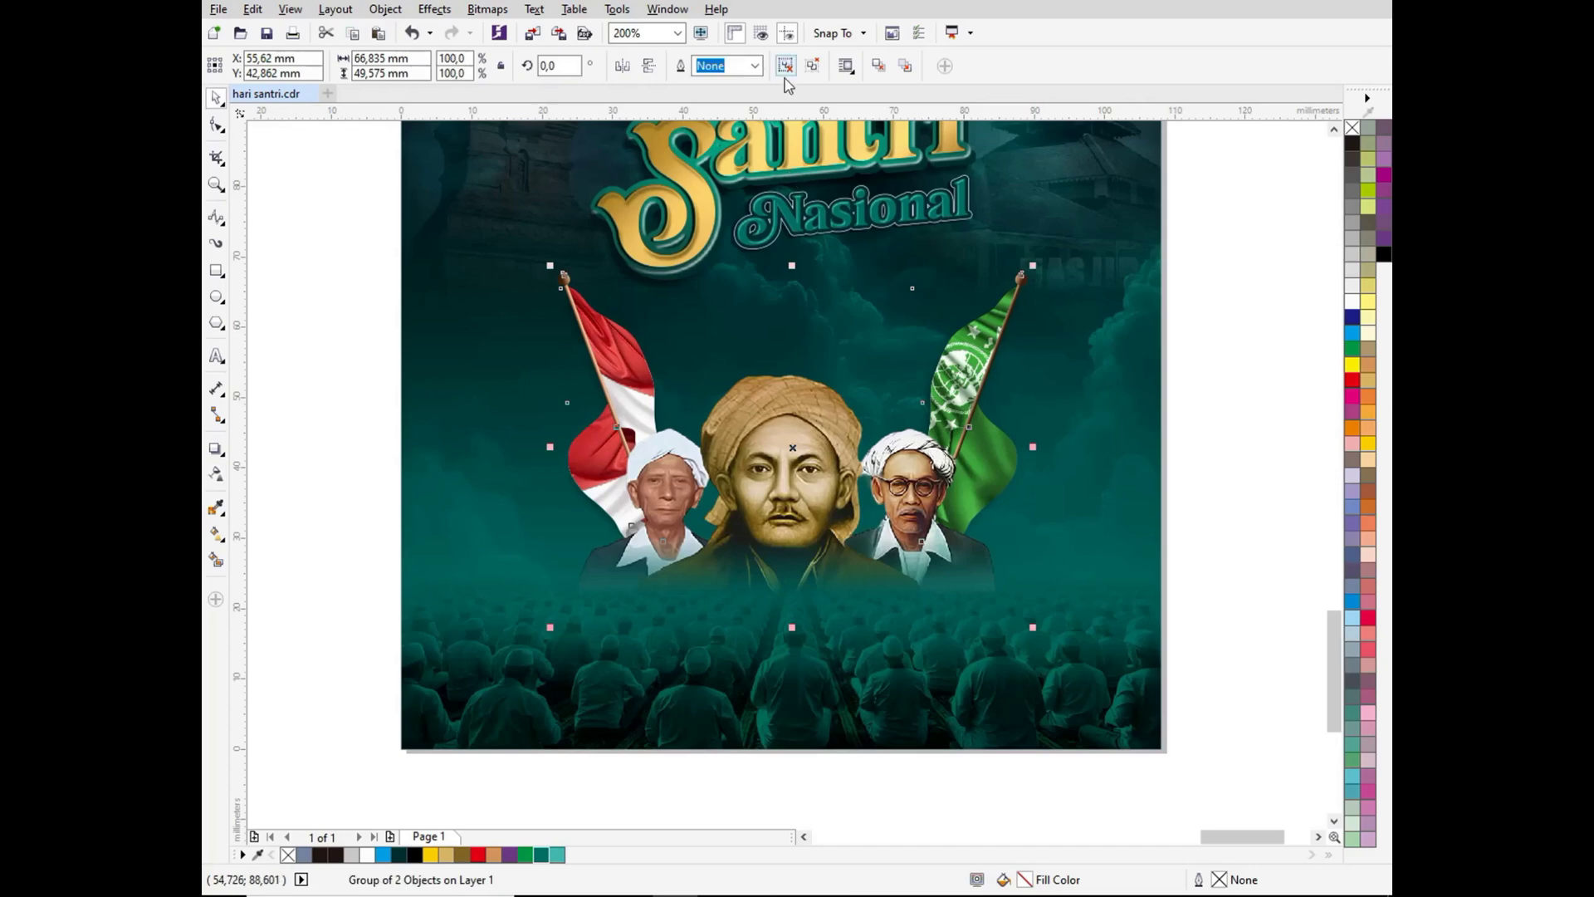
Step: Ungroup the flags and spread them farther apart on either side of the portraits
{"action": "left_click", "coordinate": [1292, 321]}
{"action": "left_click", "coordinate": [999, 341]}
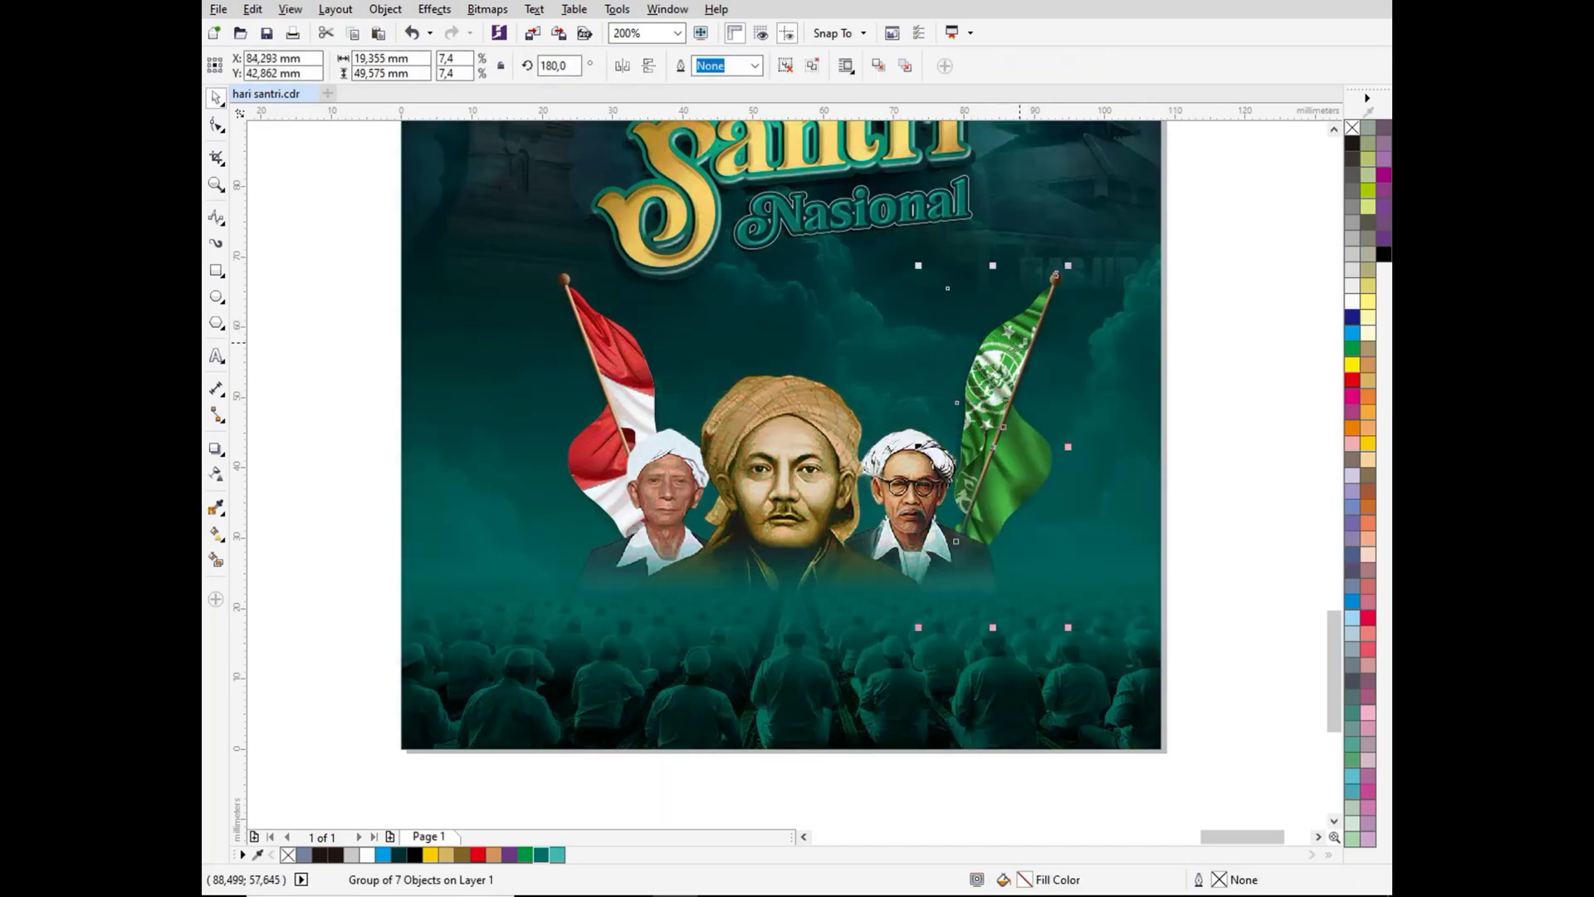
{"action": "left_click", "coordinate": [613, 356], "text": "shift"}
{"action": "left_click_drag", "start_coordinate": [619, 346], "coordinate": [599, 349]}
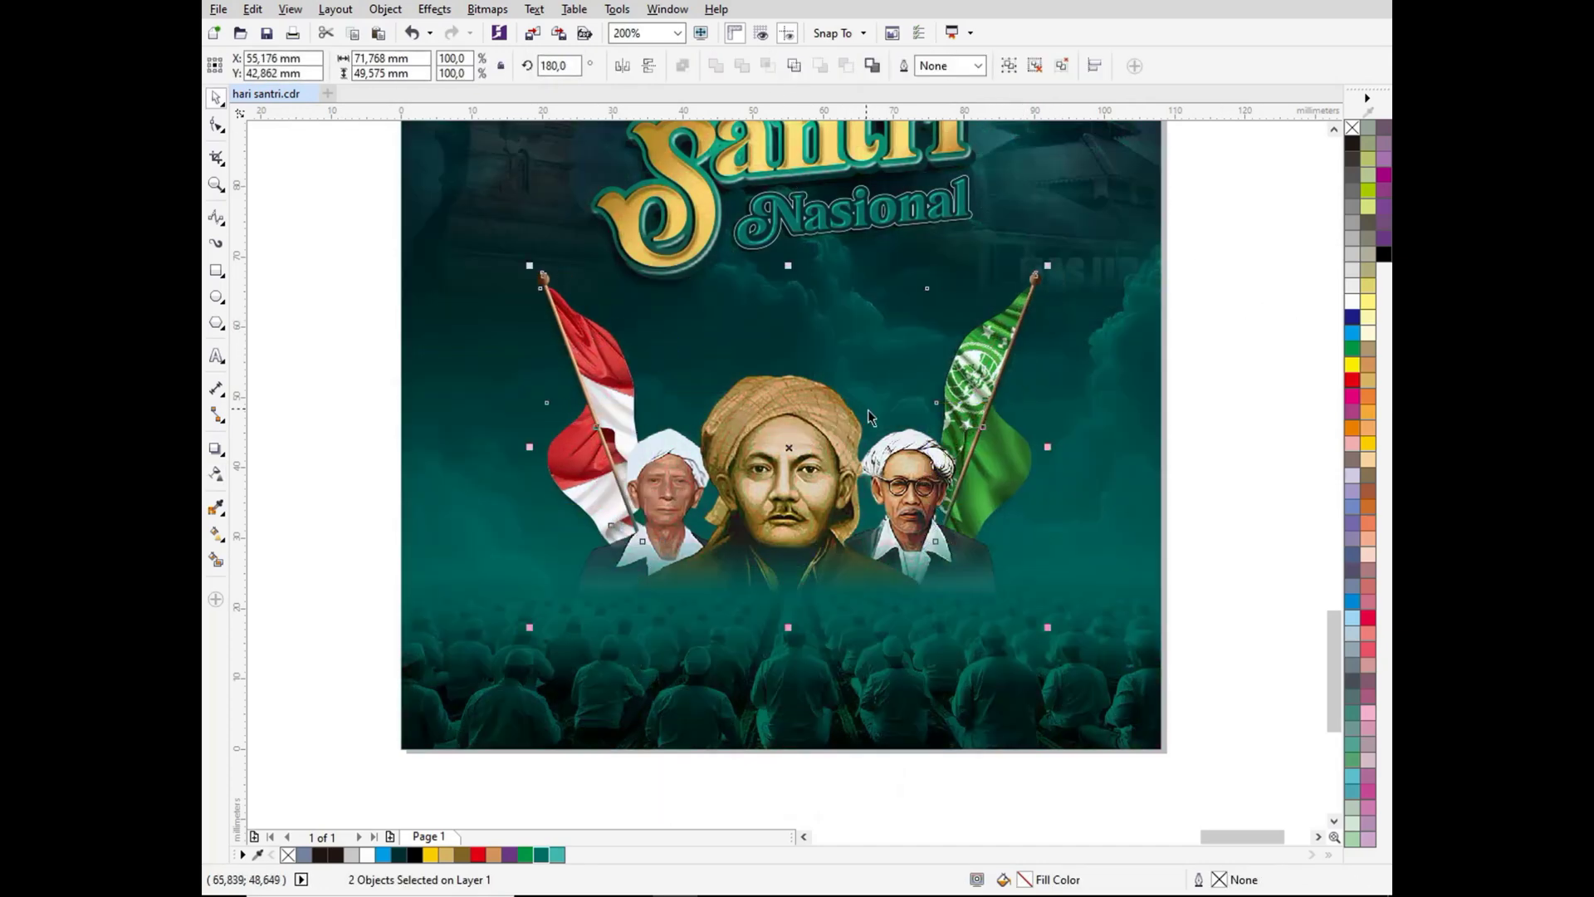
{"action": "left_click", "coordinate": [1243, 413]}
{"action": "left_click_drag", "start_coordinate": [1013, 366], "coordinate": [1048, 368]}
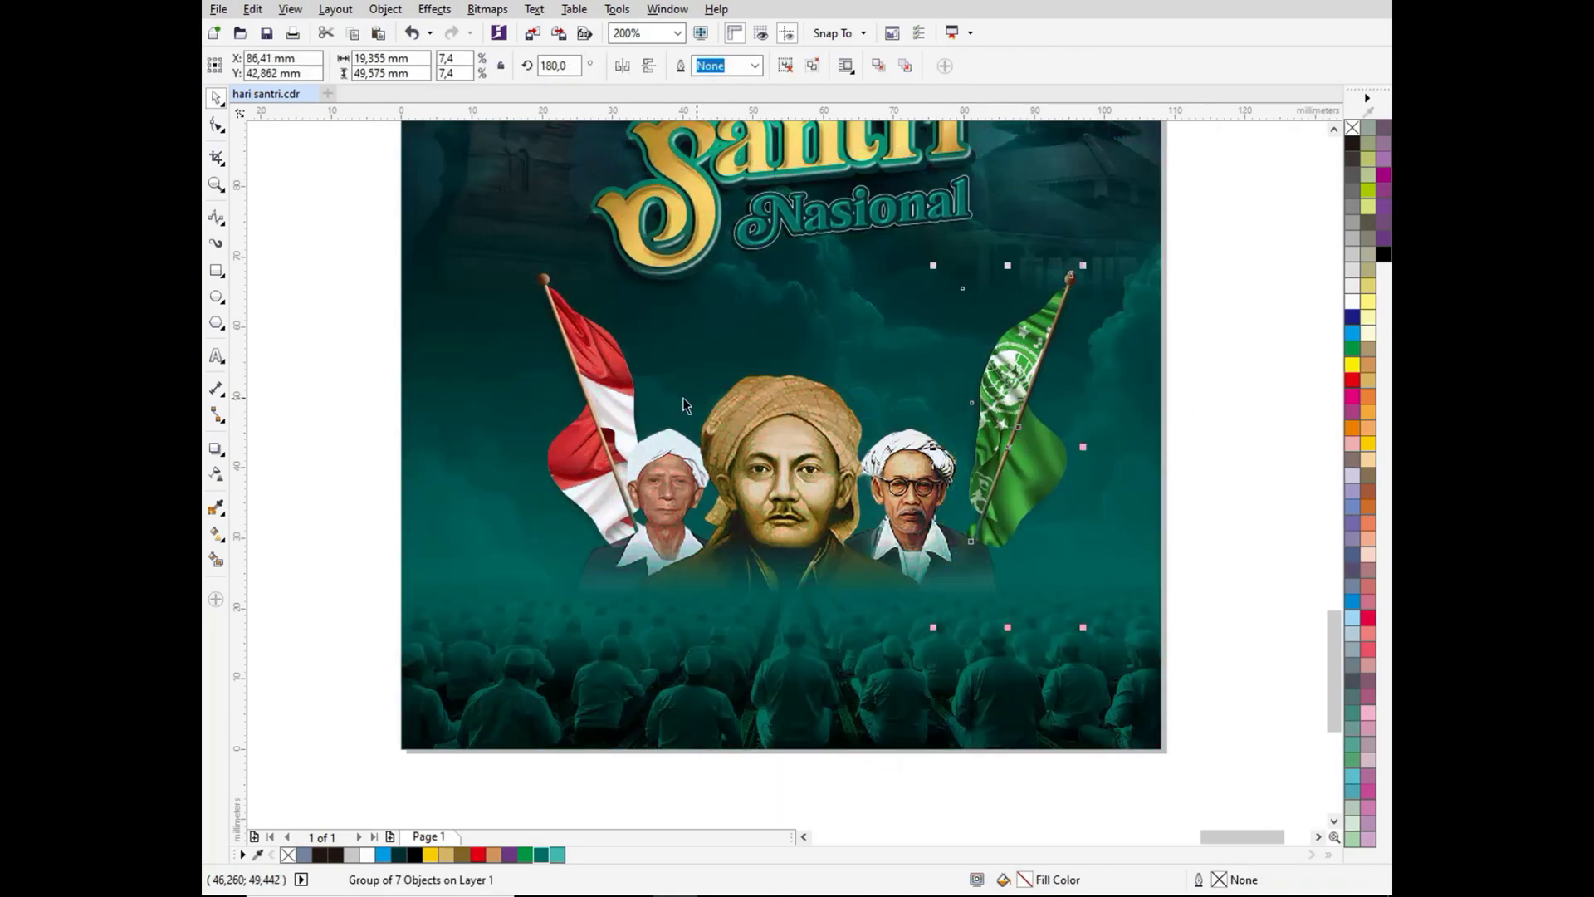
Step: Try to group the spread flags and scale them down to 98%
{"action": "left_click", "coordinate": [609, 401], "text": "shift"}
{"action": "key", "text": "ctrl+g"}
{"action": "left_click_drag", "start_coordinate": [1085, 267], "coordinate": [1077, 271]}
{"action": "key", "text": "ctrl+z"}
{"action": "left_click", "coordinate": [1220, 416]}
{"action": "left_click", "coordinate": [1029, 331]}
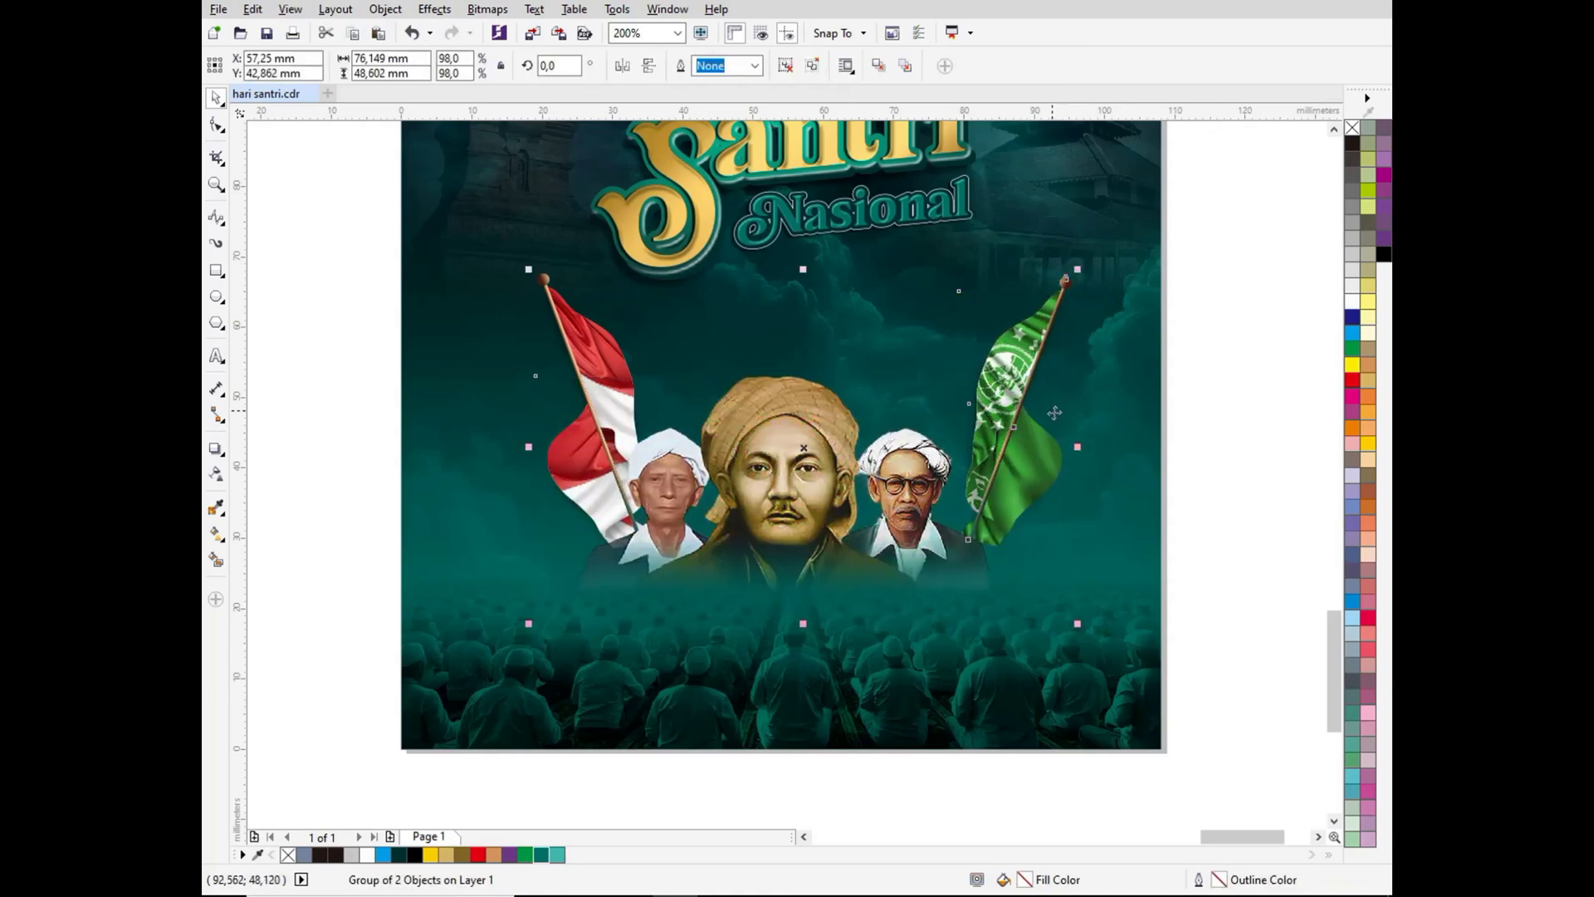
{"action": "key", "text": "ctrl+z"}
Step: Regroup the red-white and green flags and centre the group horizontally on the poster
{"action": "left_click", "coordinate": [780, 68]}
{"action": "left_click", "coordinate": [1179, 268]}
{"action": "left_click", "coordinate": [1045, 321]}
{"action": "left_click", "coordinate": [562, 336], "text": "shift"}
{"action": "key", "text": "ctrl+g"}
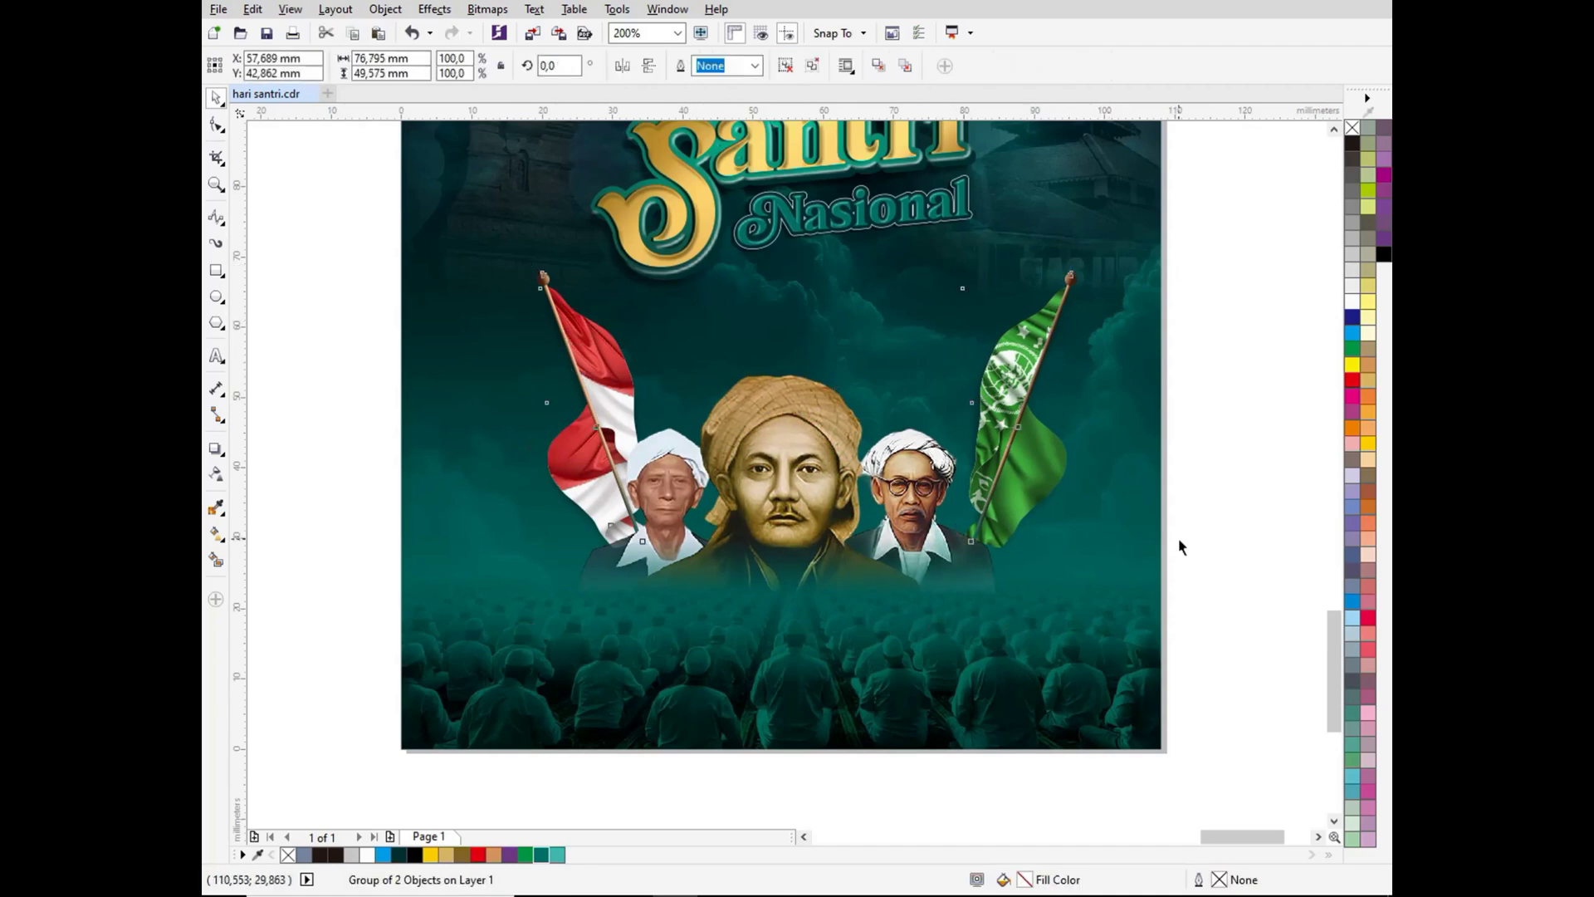
{"action": "key", "text": "c"}
Step: Scale the flag group down to about 67 × 43 mm and lower it behind the portraits
{"action": "left_click", "coordinate": [1248, 486]}
{"action": "left_click", "coordinate": [1042, 319]}
{"action": "left_click_drag", "start_coordinate": [1058, 315], "coordinate": [1021, 288]}
{"action": "key", "text": "ctrl+z"}
{"action": "left_click", "coordinate": [1041, 288]}
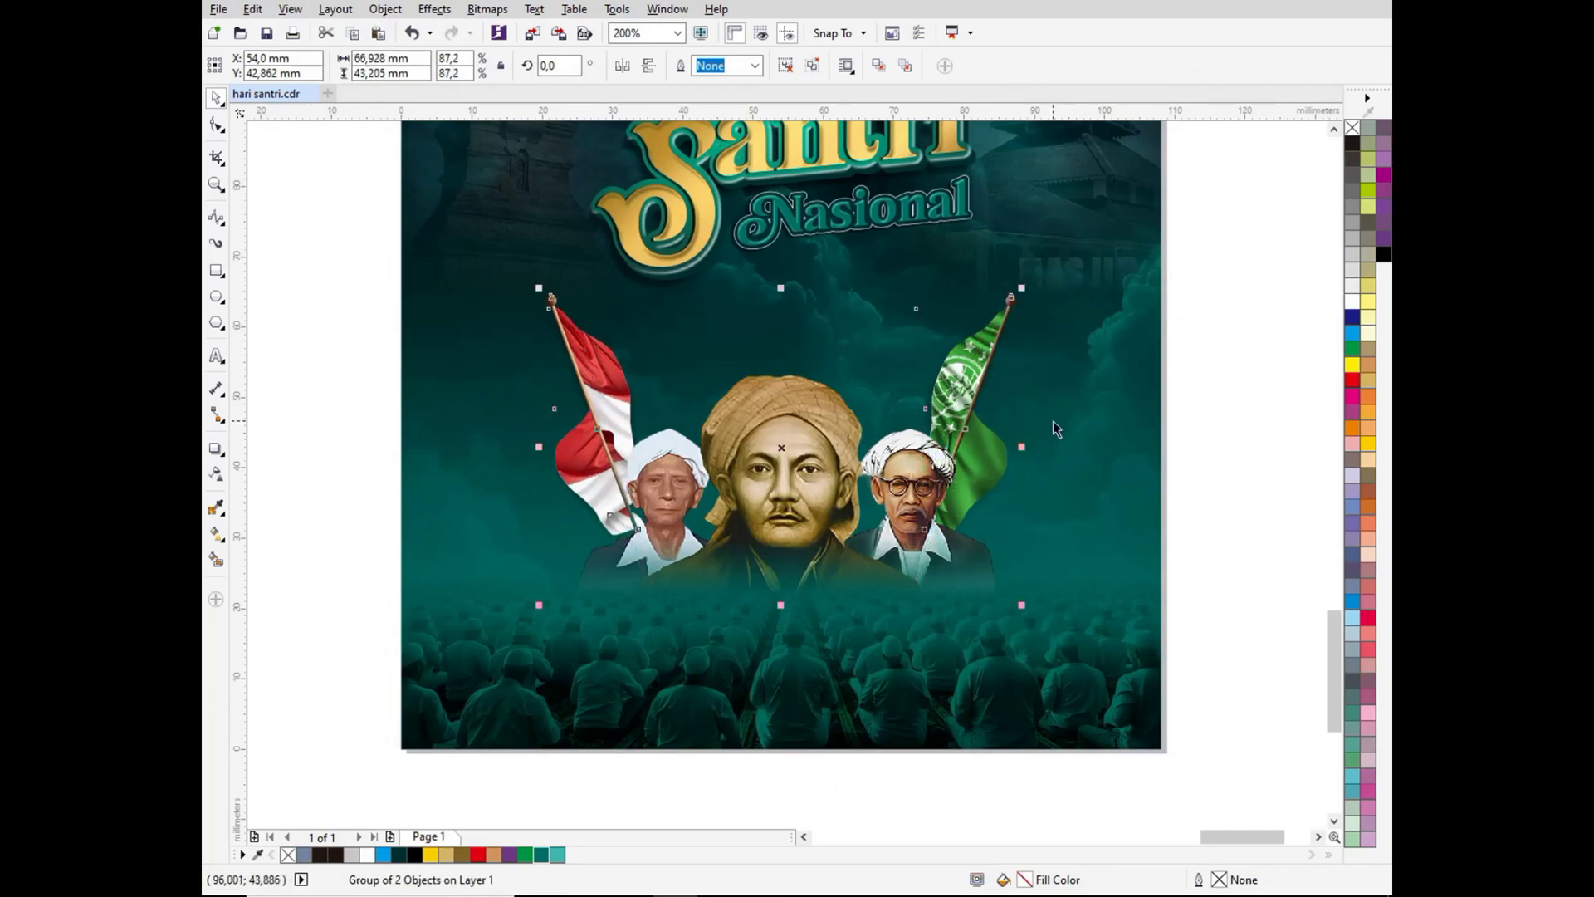
{"action": "left_click_drag", "start_coordinate": [975, 366], "coordinate": [974, 419]}
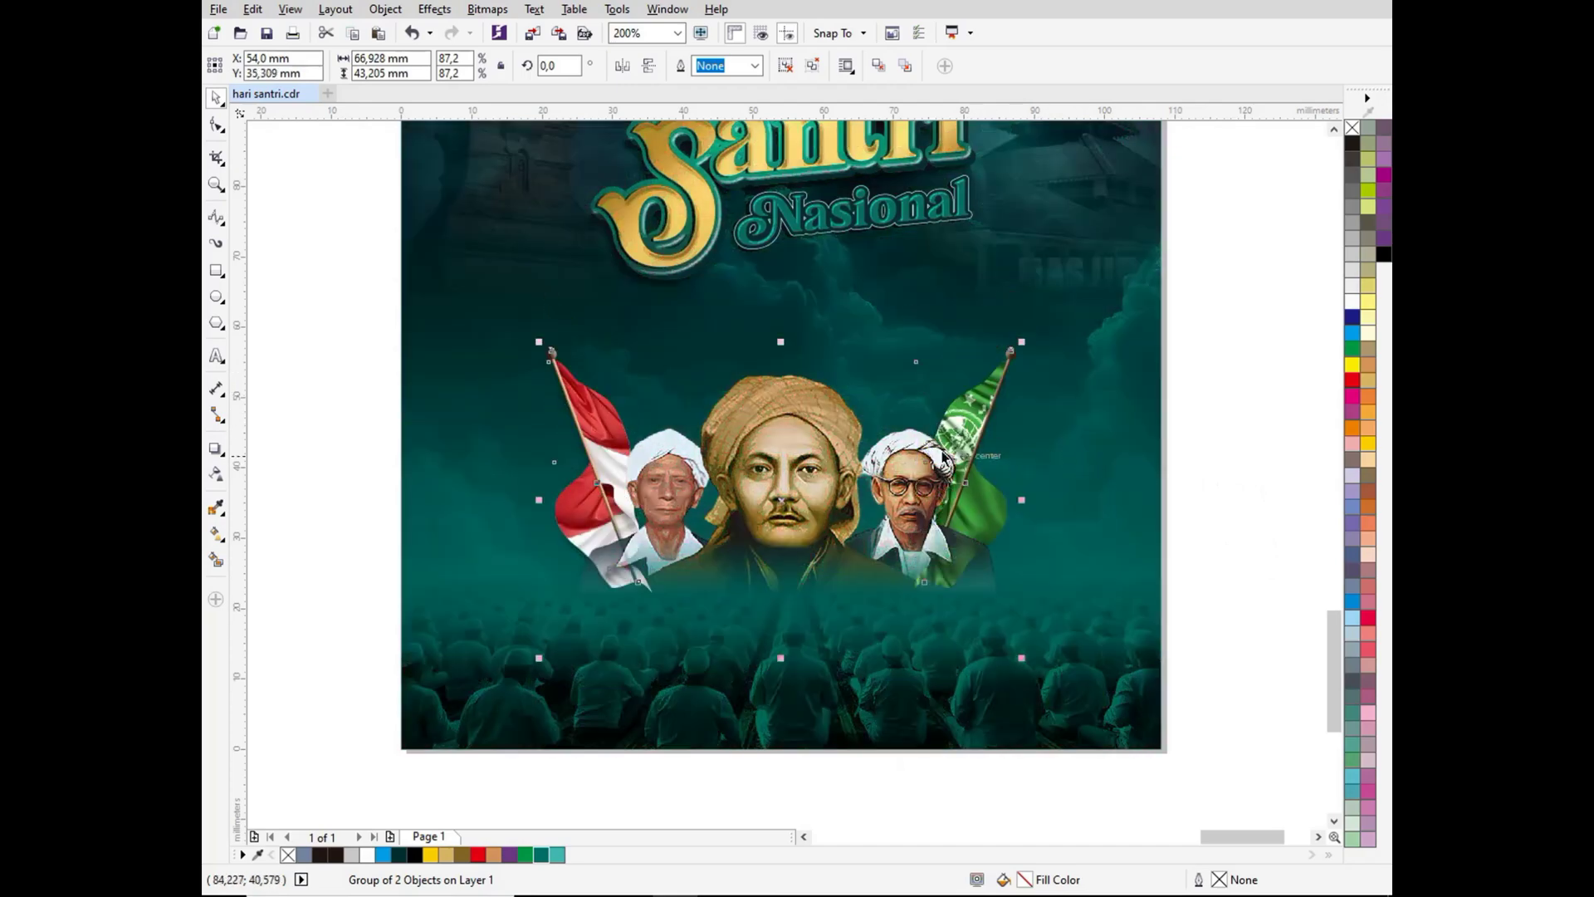
Step: Try raising the three portraits and moving the start and end of their transparency fade higher
{"action": "left_click", "coordinate": [903, 462]}
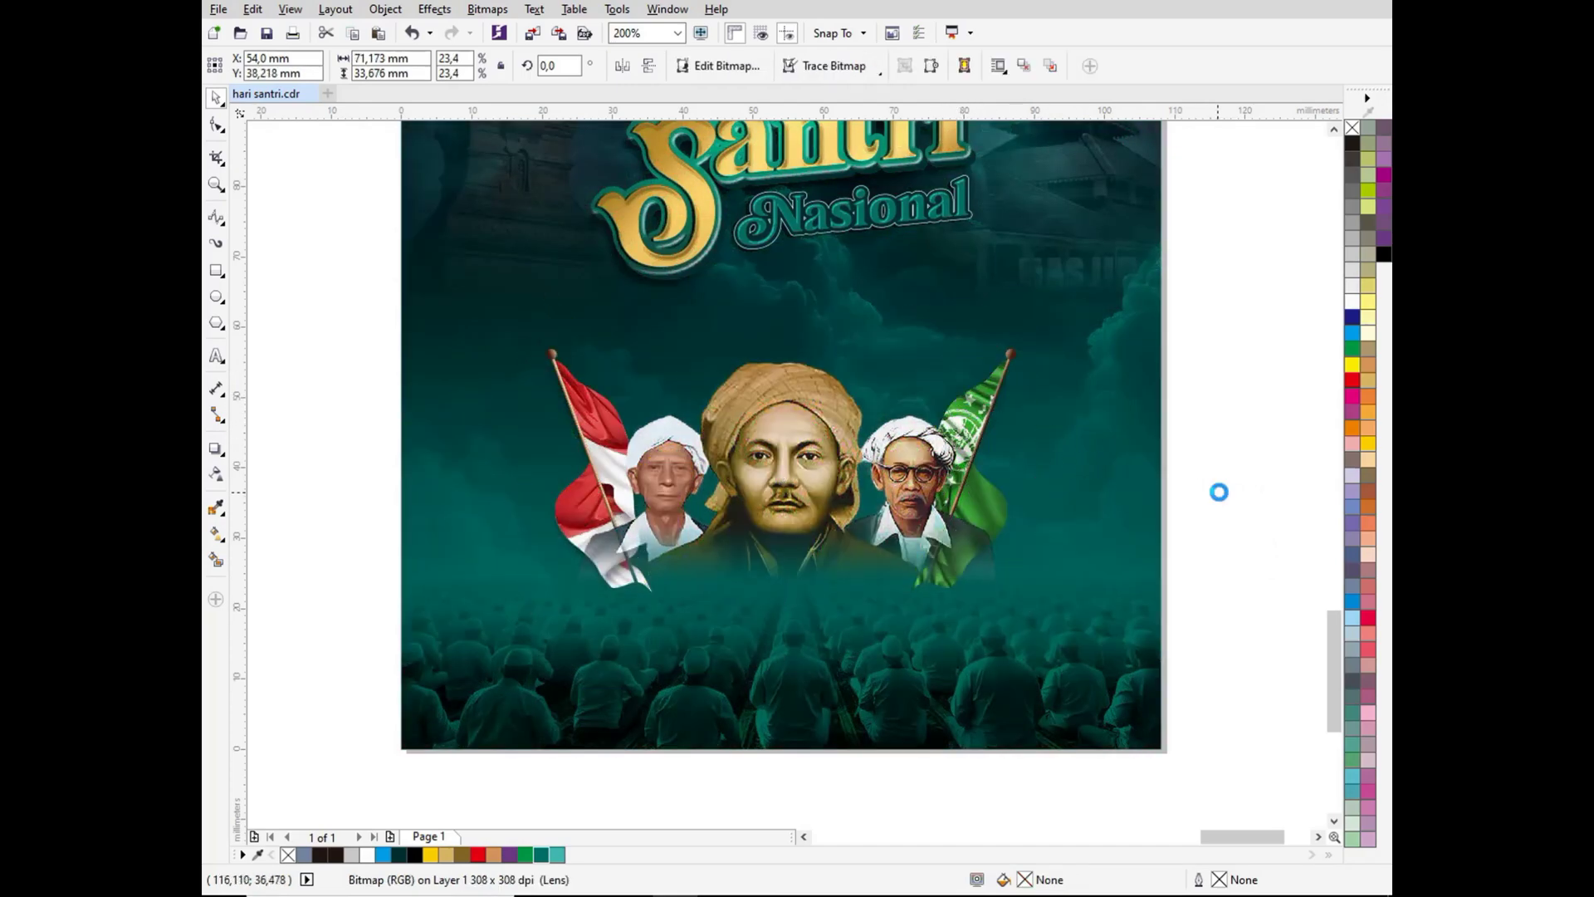
{"action": "key", "text": "ctrl+z"}
{"action": "left_click", "coordinate": [215, 474]}
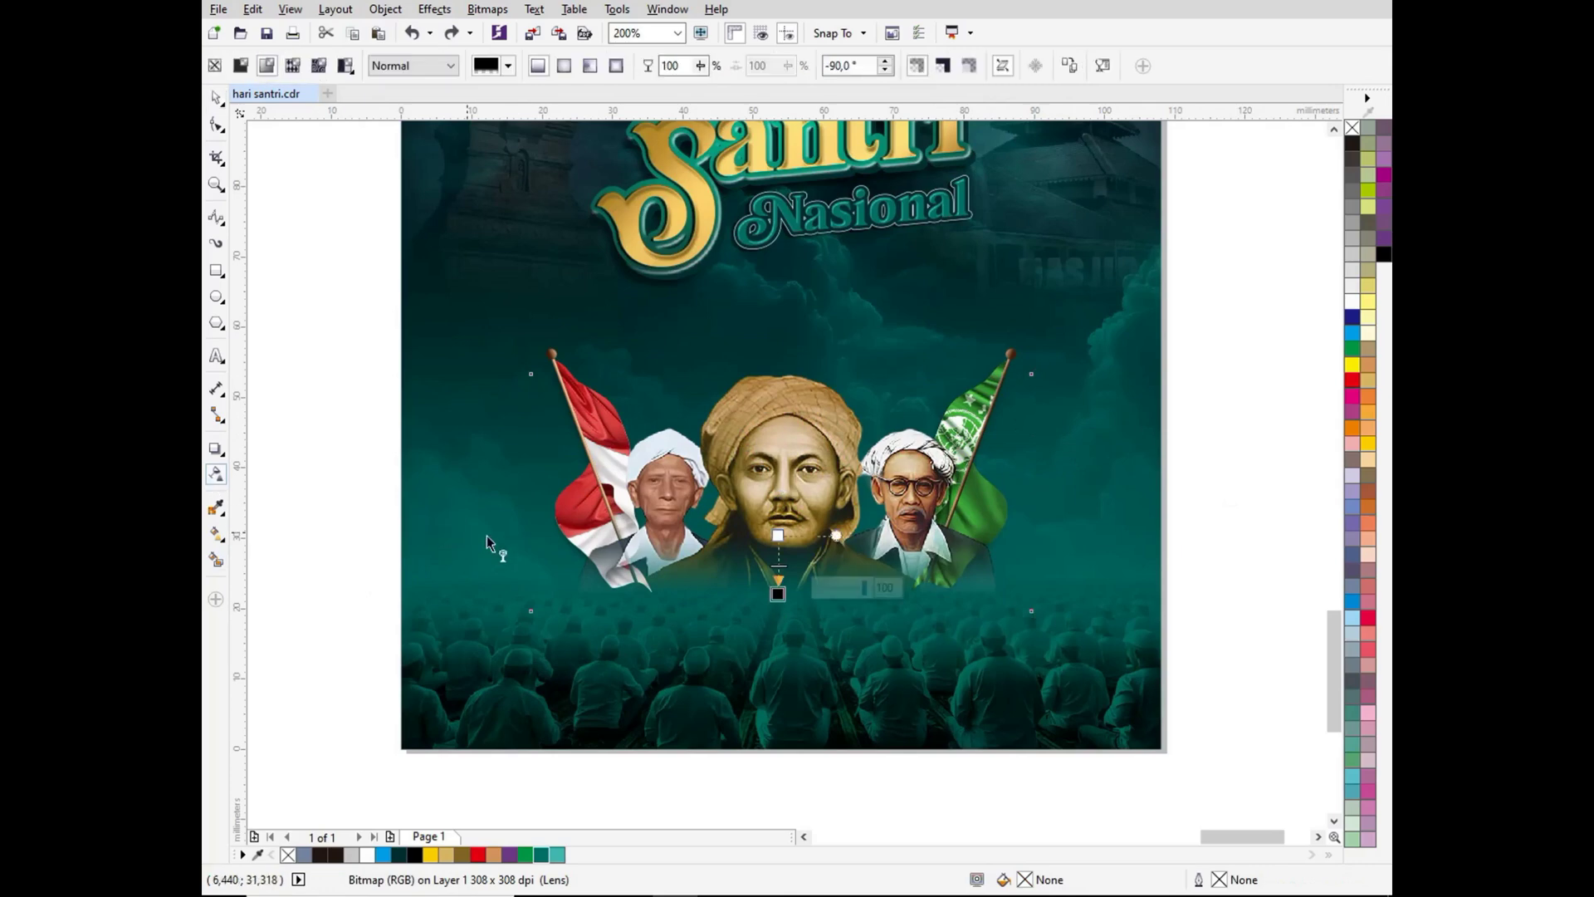
{"action": "left_click_drag", "start_coordinate": [777, 535], "coordinate": [778, 504]}
{"action": "left_click_drag", "start_coordinate": [778, 594], "coordinate": [778, 541]}
{"action": "key", "text": "ctrl+z"}
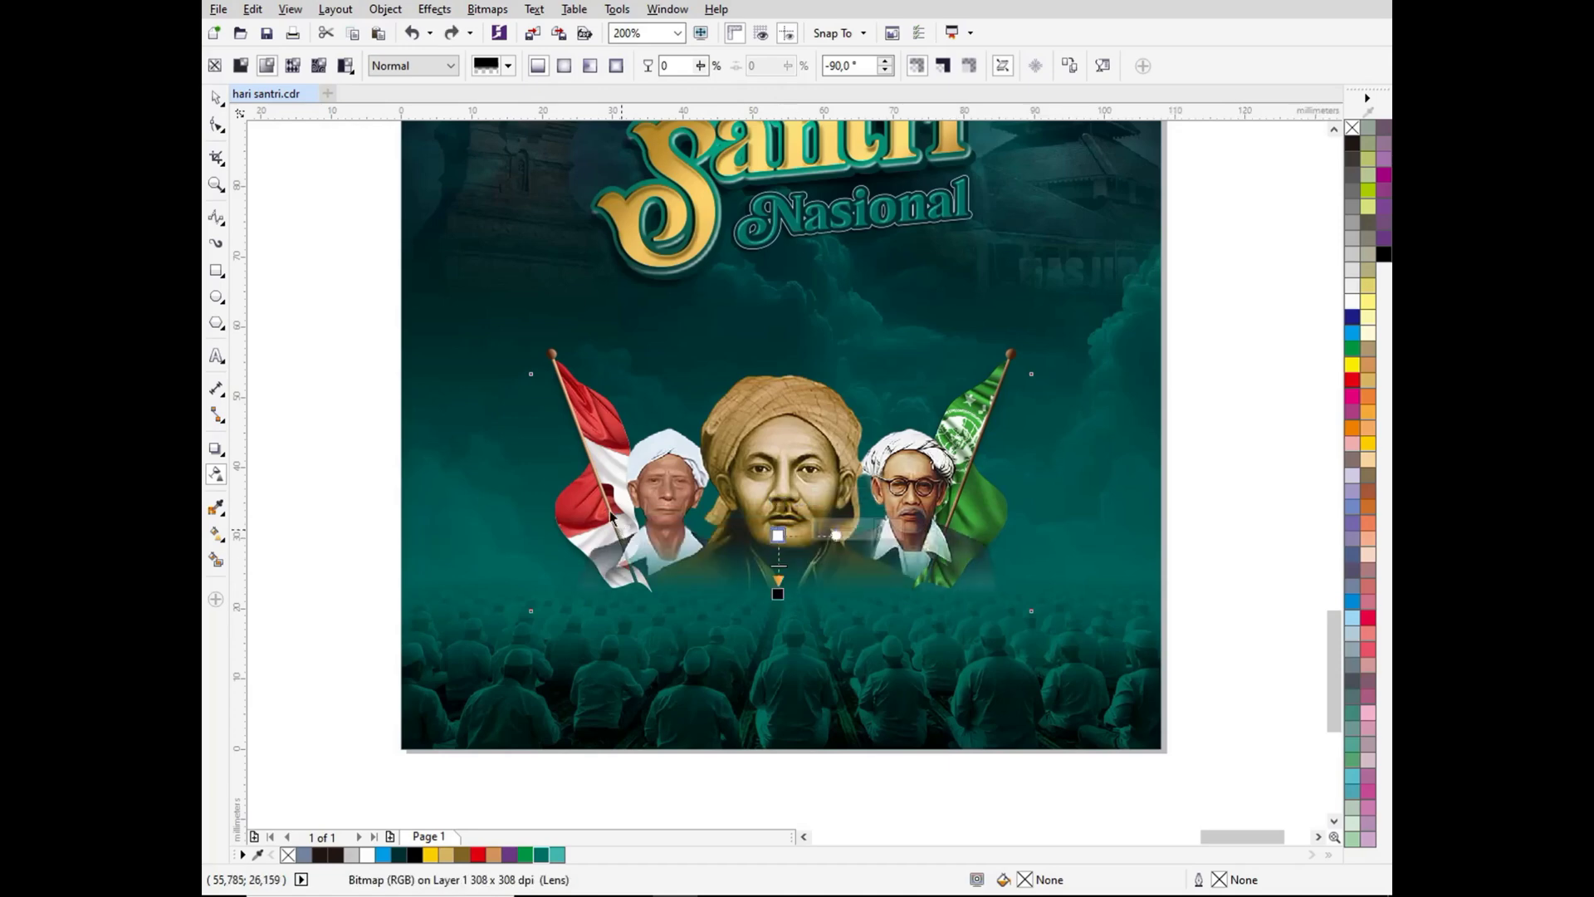
Step: Move the flag group's linear transparency fade upward so it ends higher on the flags
{"action": "left_click", "coordinate": [557, 363]}
{"action": "left_click_drag", "start_coordinate": [662, 591], "coordinate": [668, 549]}
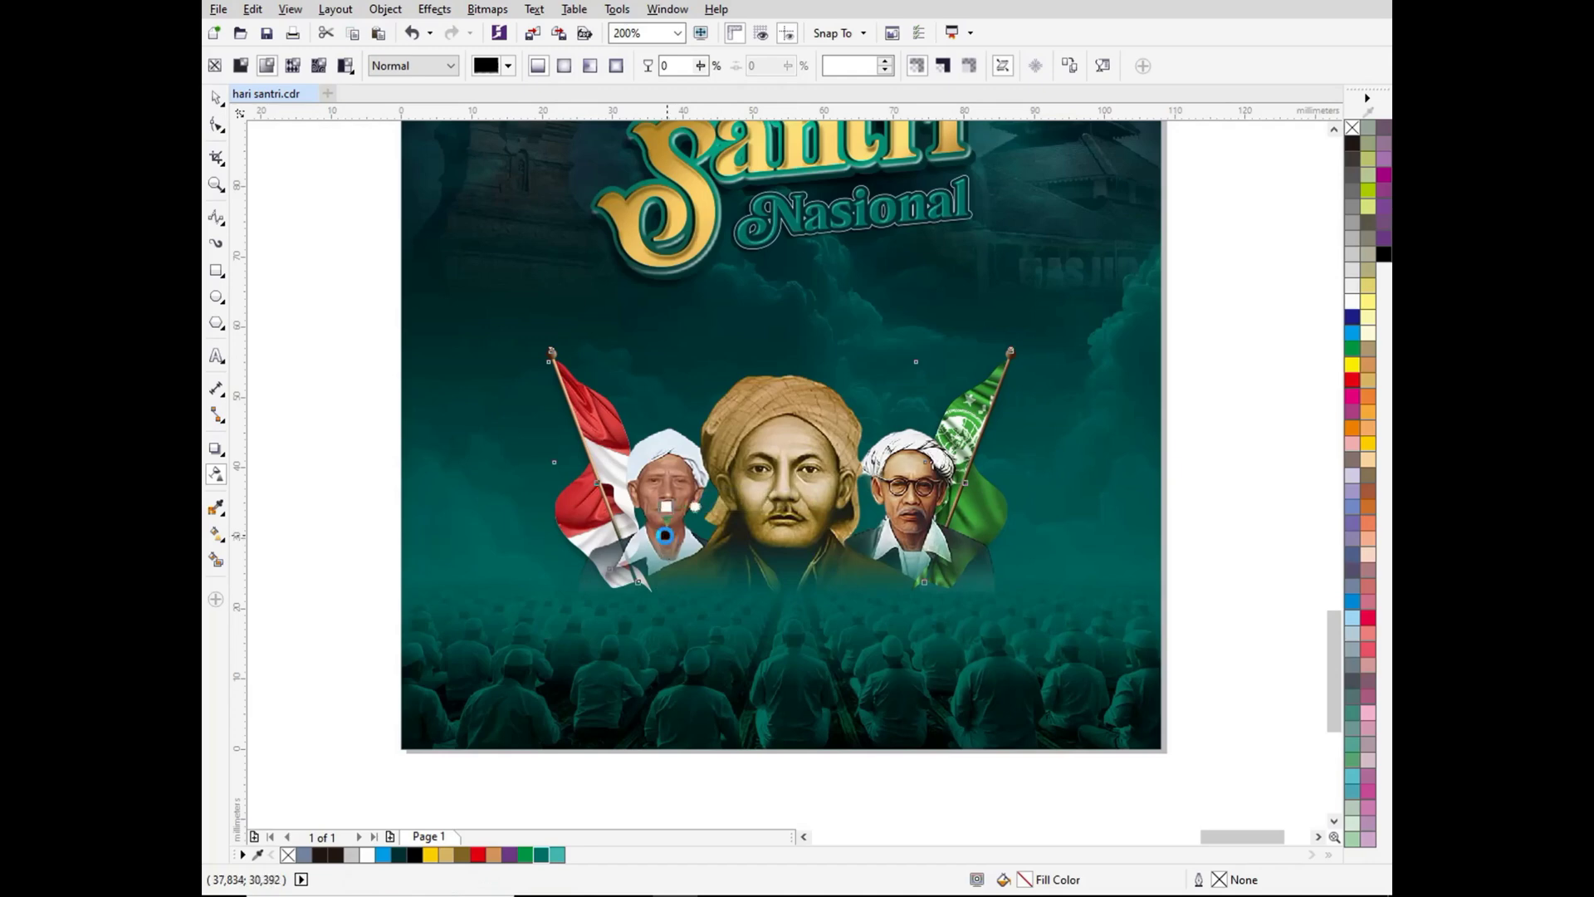
{"action": "left_click", "coordinate": [216, 98]}
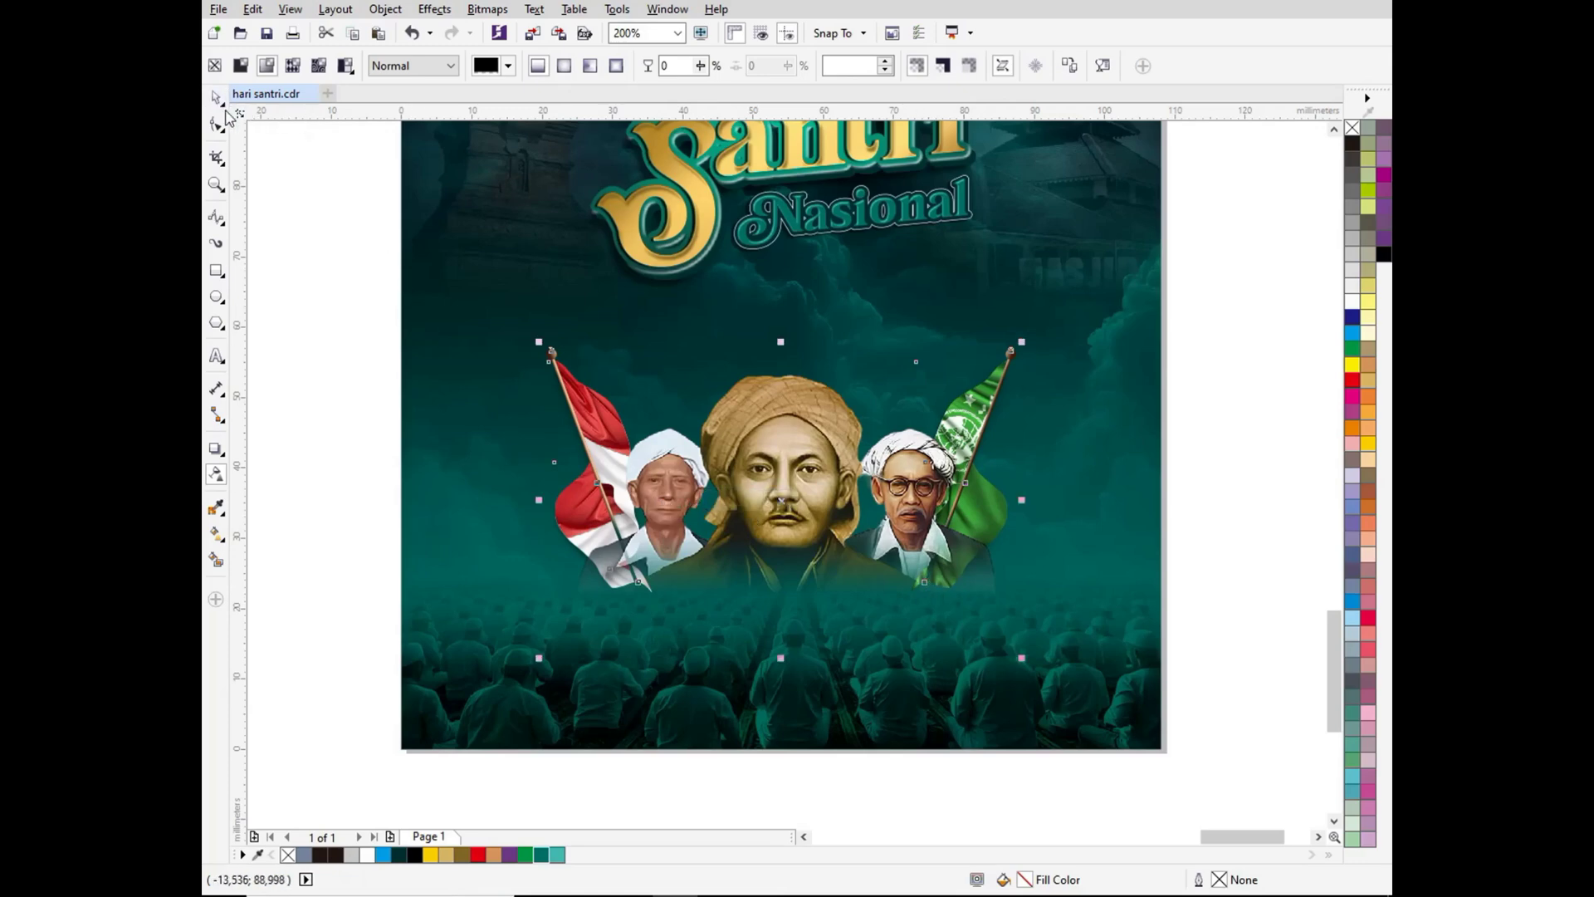
Step: Scale the flag group down to about 57 × 37 mm and lower the three portraits towards the congregation
{"action": "left_click", "coordinate": [547, 353]}
{"action": "left_click_drag", "start_coordinate": [1024, 338], "coordinate": [983, 367]}
{"action": "left_click", "coordinate": [954, 396]}
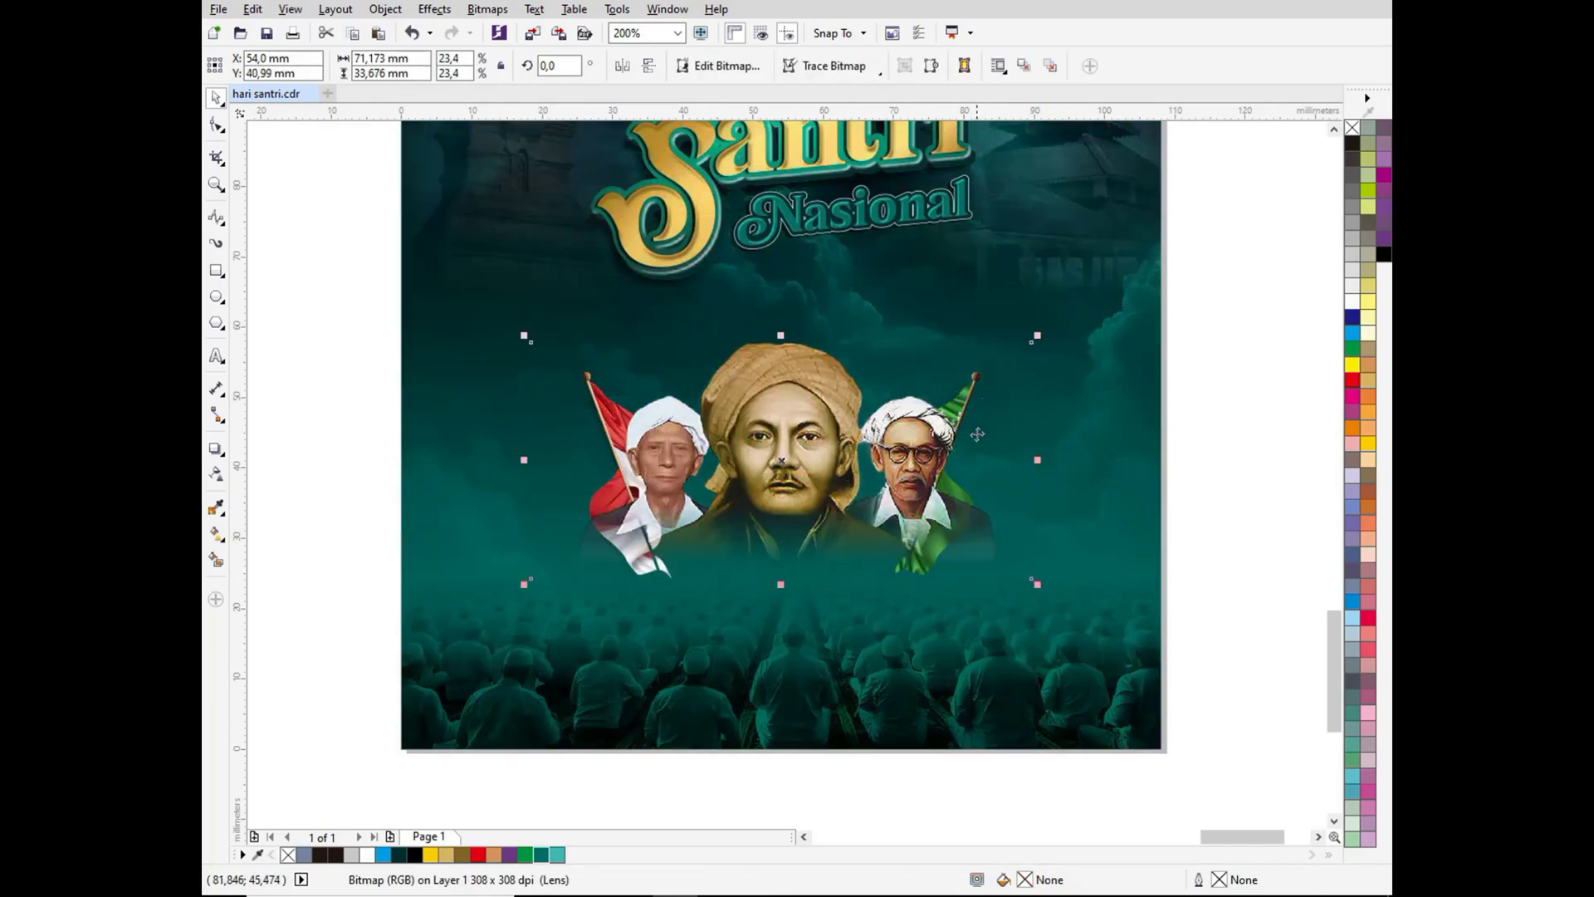
{"action": "left_click_drag", "start_coordinate": [978, 430], "coordinate": [978, 465]}
{"action": "left_click", "coordinate": [1242, 420]}
{"action": "left_click_drag", "start_coordinate": [781, 414], "coordinate": [780, 467]}
Step: Raise the flag group and stretch its width to about 63 mm, with the portraits lifted back over its lower part
{"action": "left_click_drag", "start_coordinate": [973, 386], "coordinate": [968, 352]}
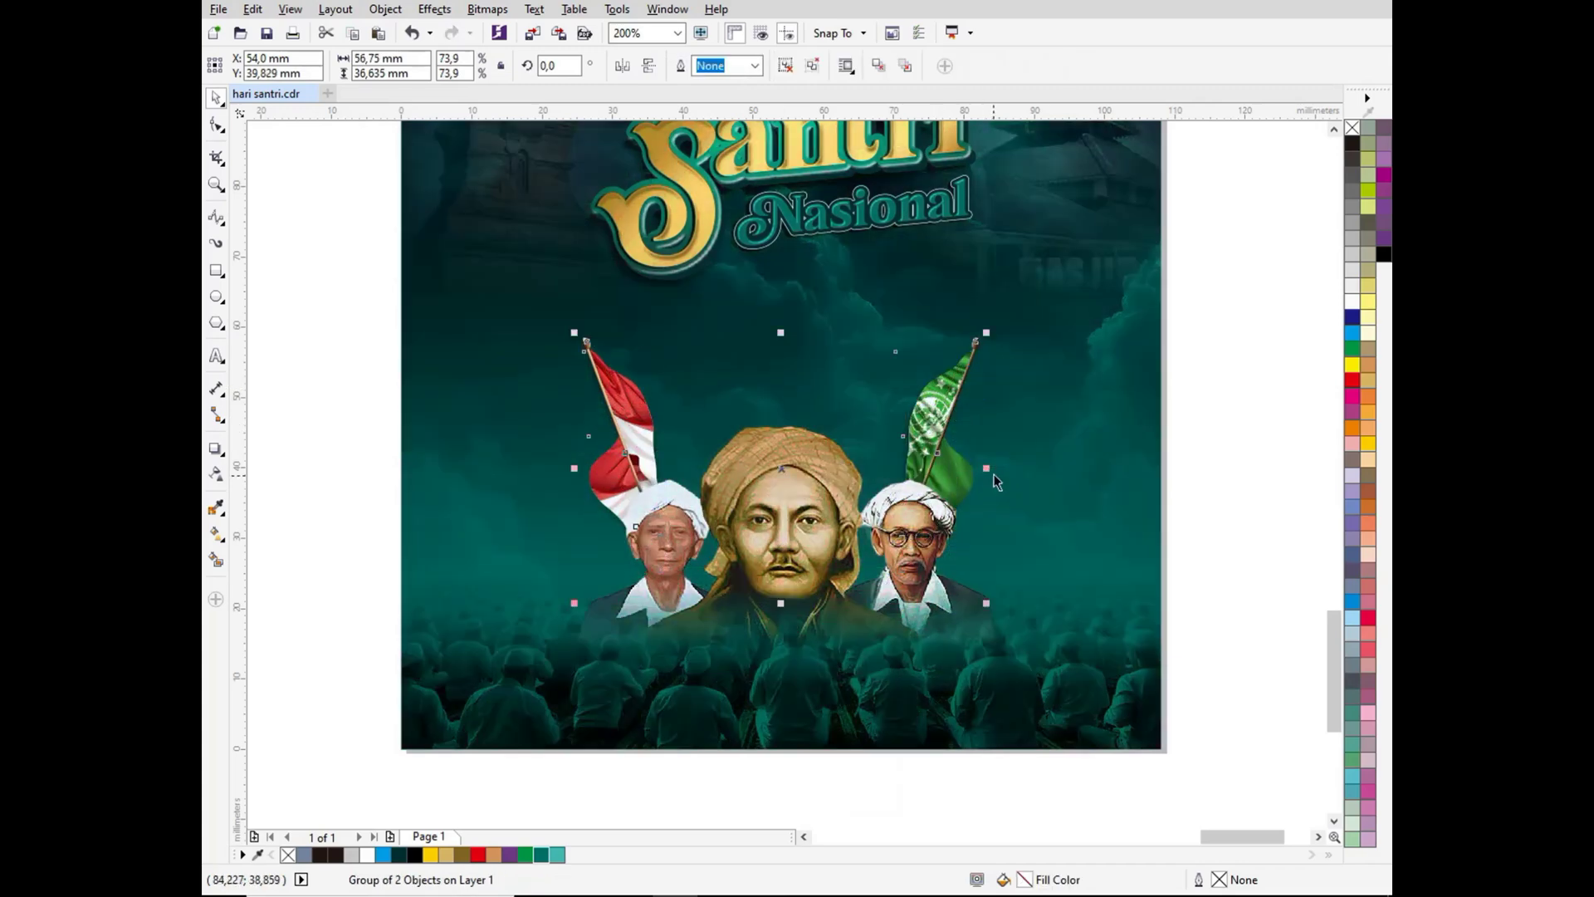
{"action": "left_click_drag", "start_coordinate": [991, 472], "coordinate": [1014, 470]}
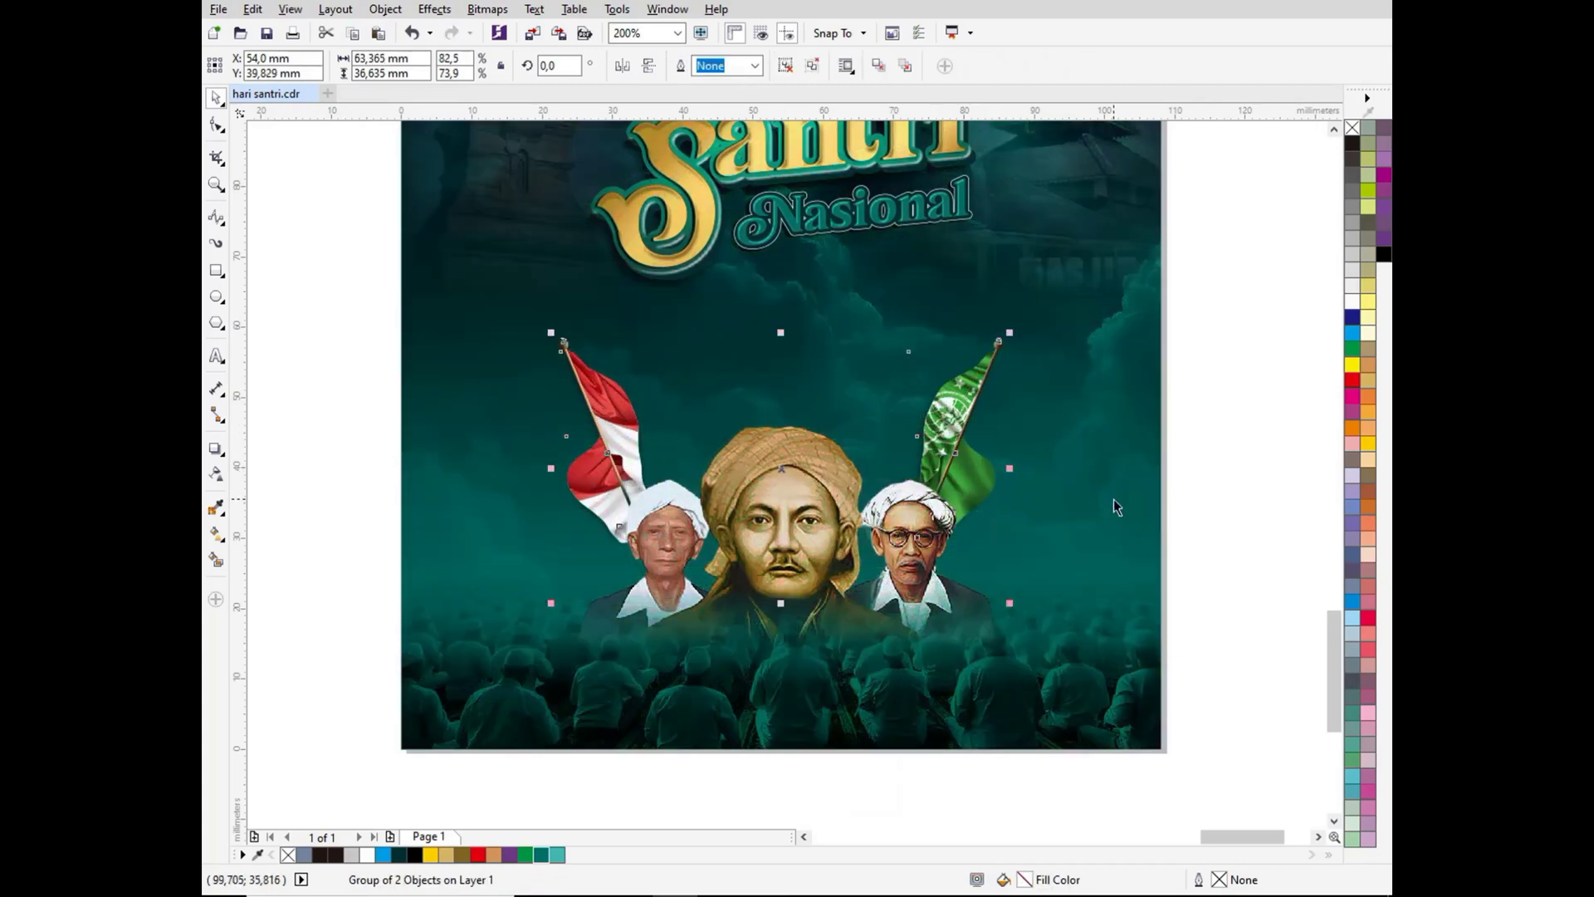
{"action": "left_click_drag", "start_coordinate": [767, 521], "coordinate": [772, 482]}
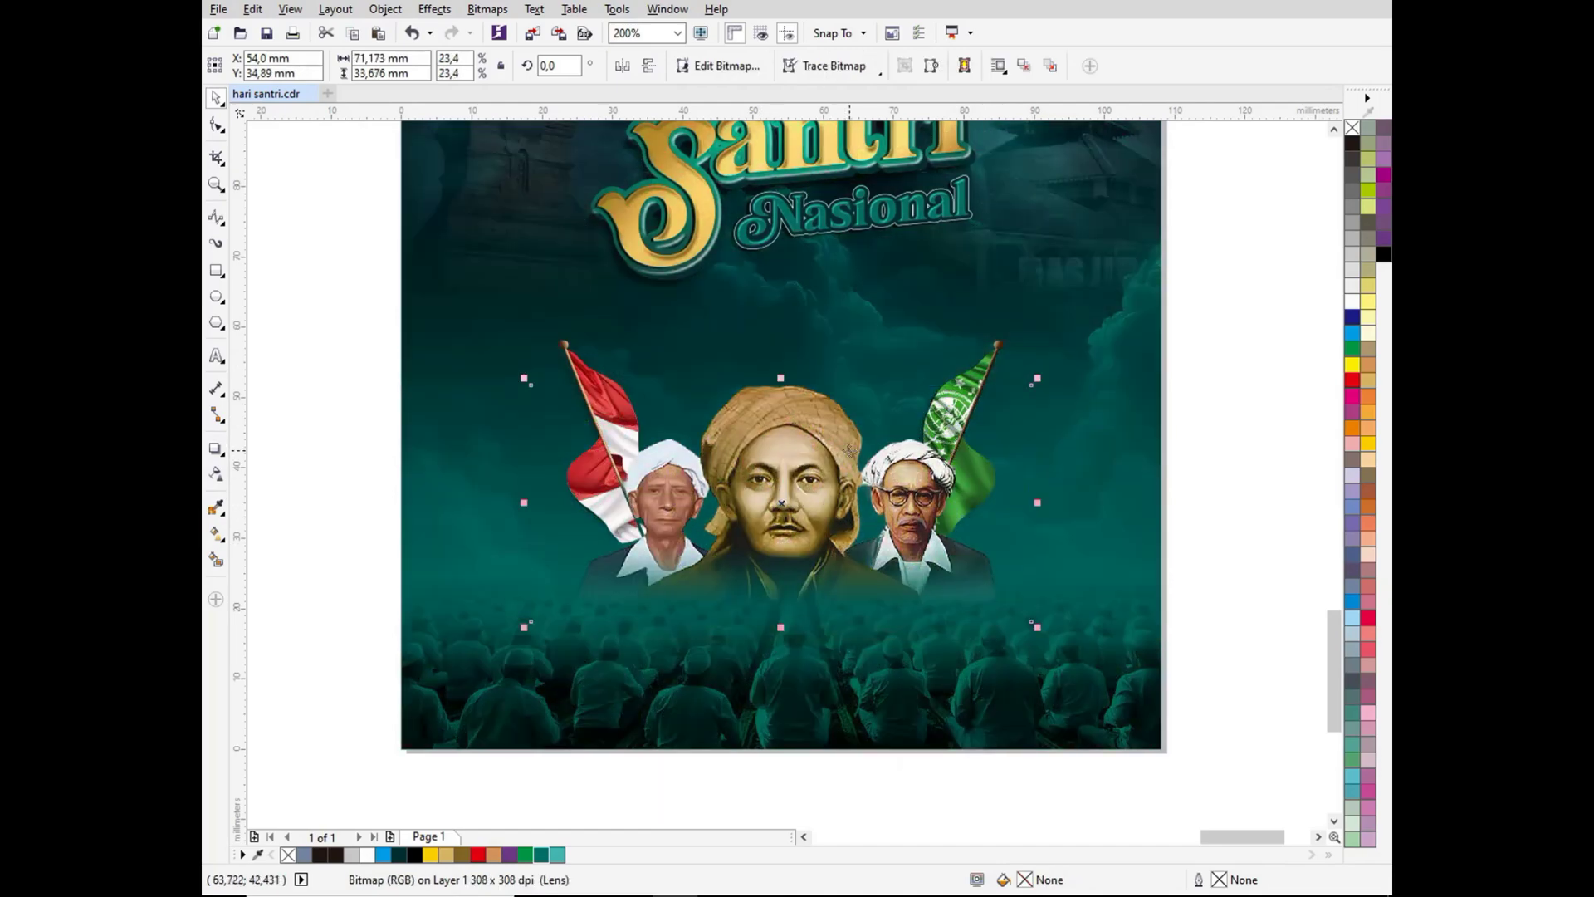
{"action": "left_click", "coordinate": [1218, 455]}
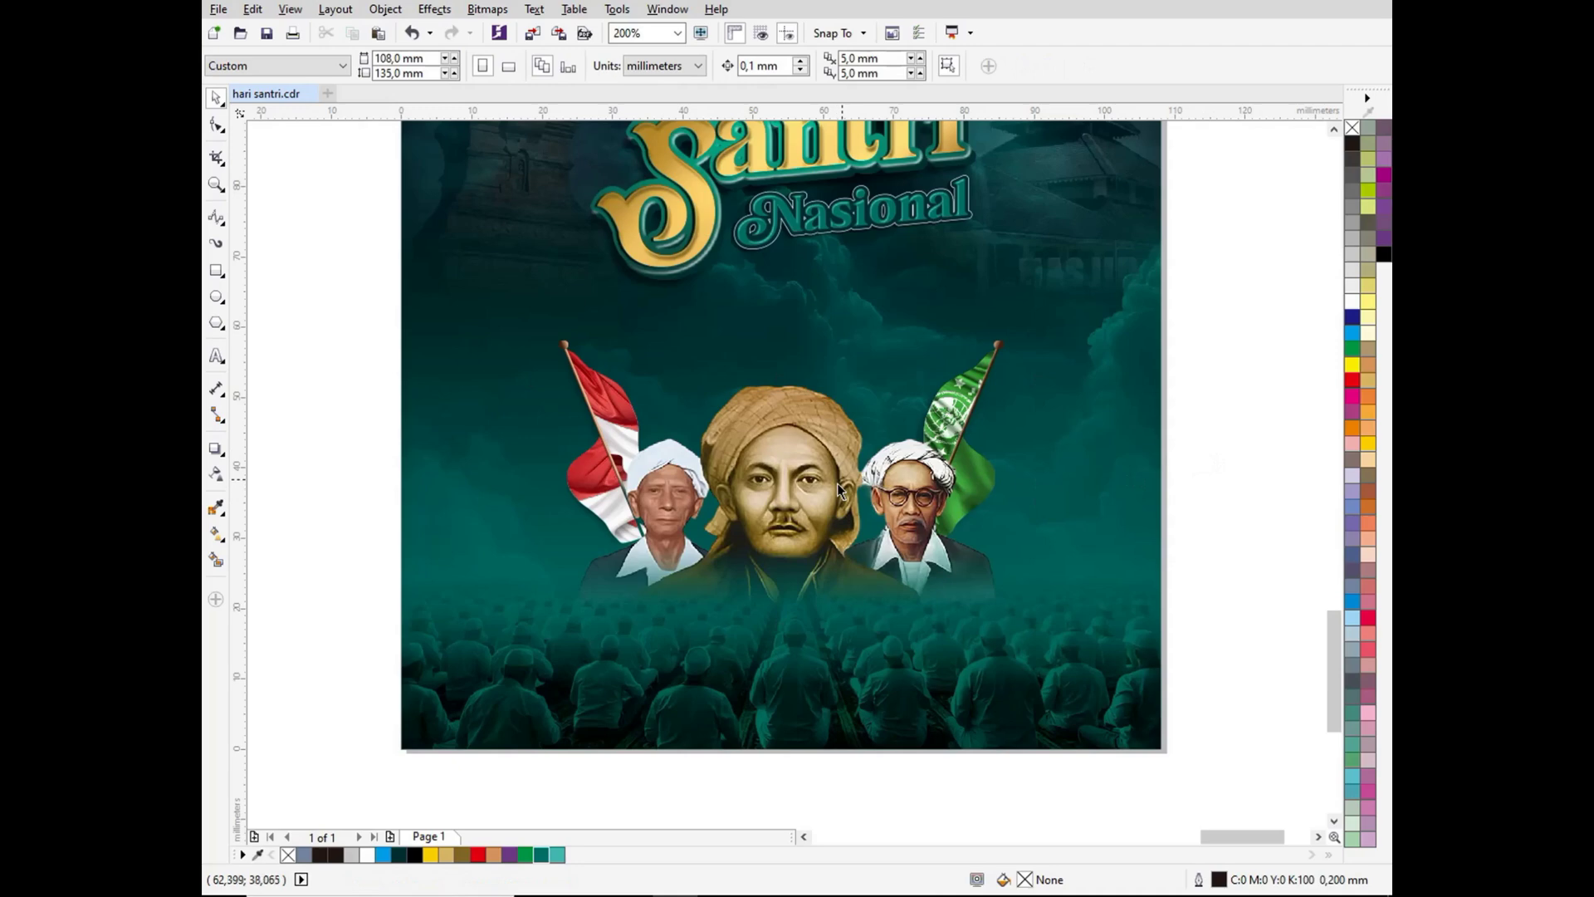
Step: Draw a rectangle of about 28.6 × 3.7 mm between the title and the portraits and fill it teal (C91 M45 Y64 K3)
{"action": "scroll", "coordinate": [826, 495], "scroll_direction": "down", "scroll_amount": 2}
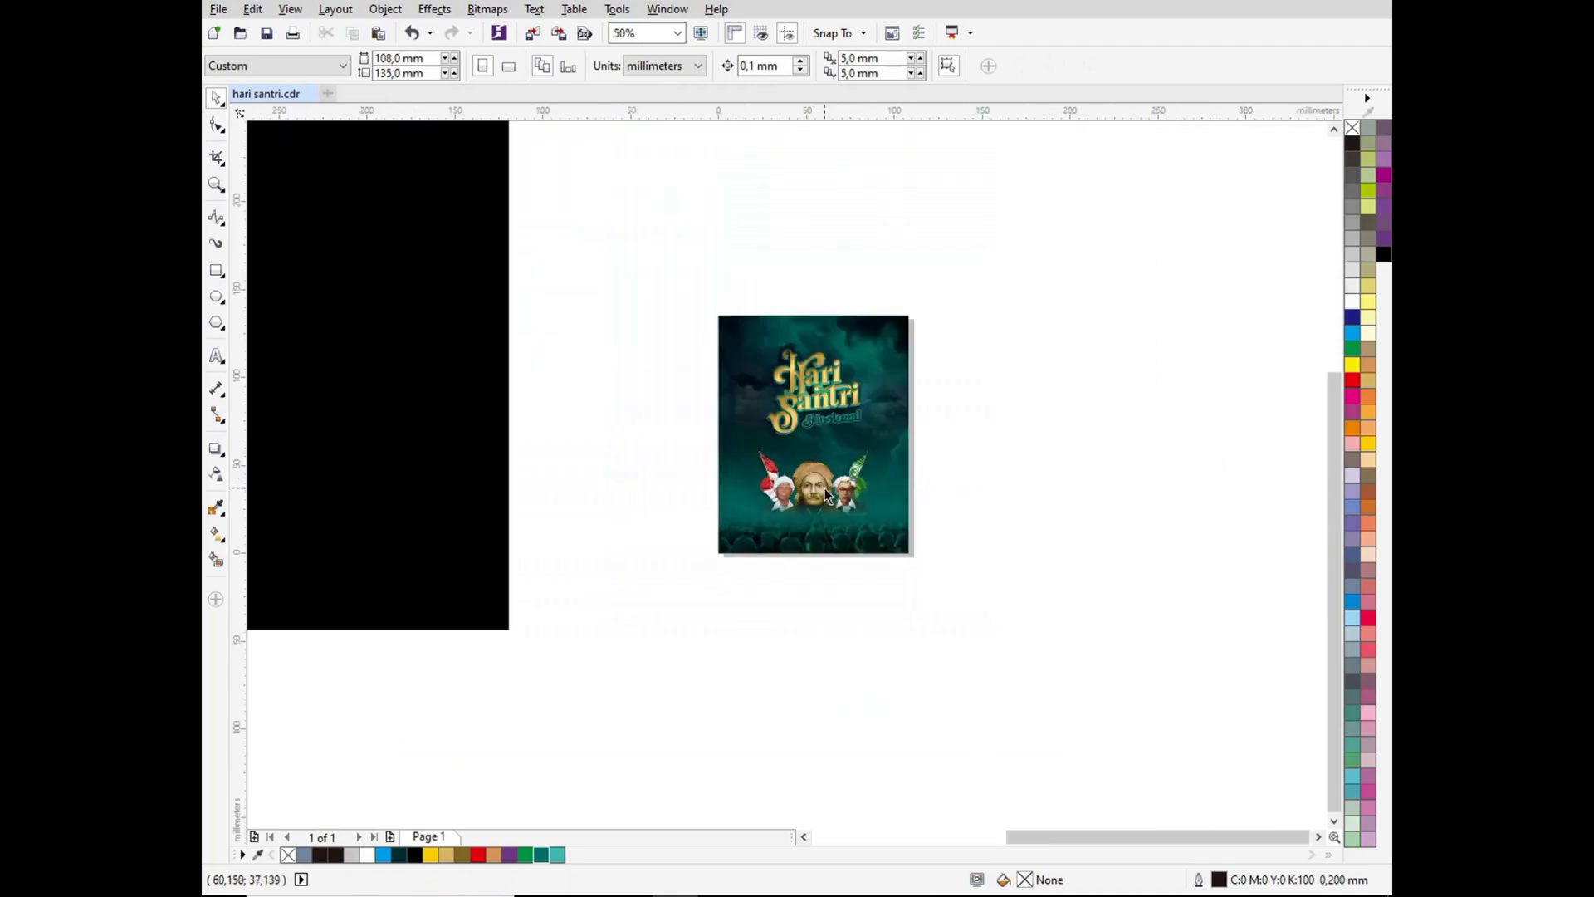
{"action": "left_click", "coordinate": [215, 270]}
{"action": "scroll", "coordinate": [793, 453], "scroll_direction": "up", "scroll_amount": 2}
{"action": "left_click_drag", "start_coordinate": [794, 404], "coordinate": [994, 430]}
{"action": "left_click", "coordinate": [527, 855]}
{"action": "left_click", "coordinate": [541, 855]}
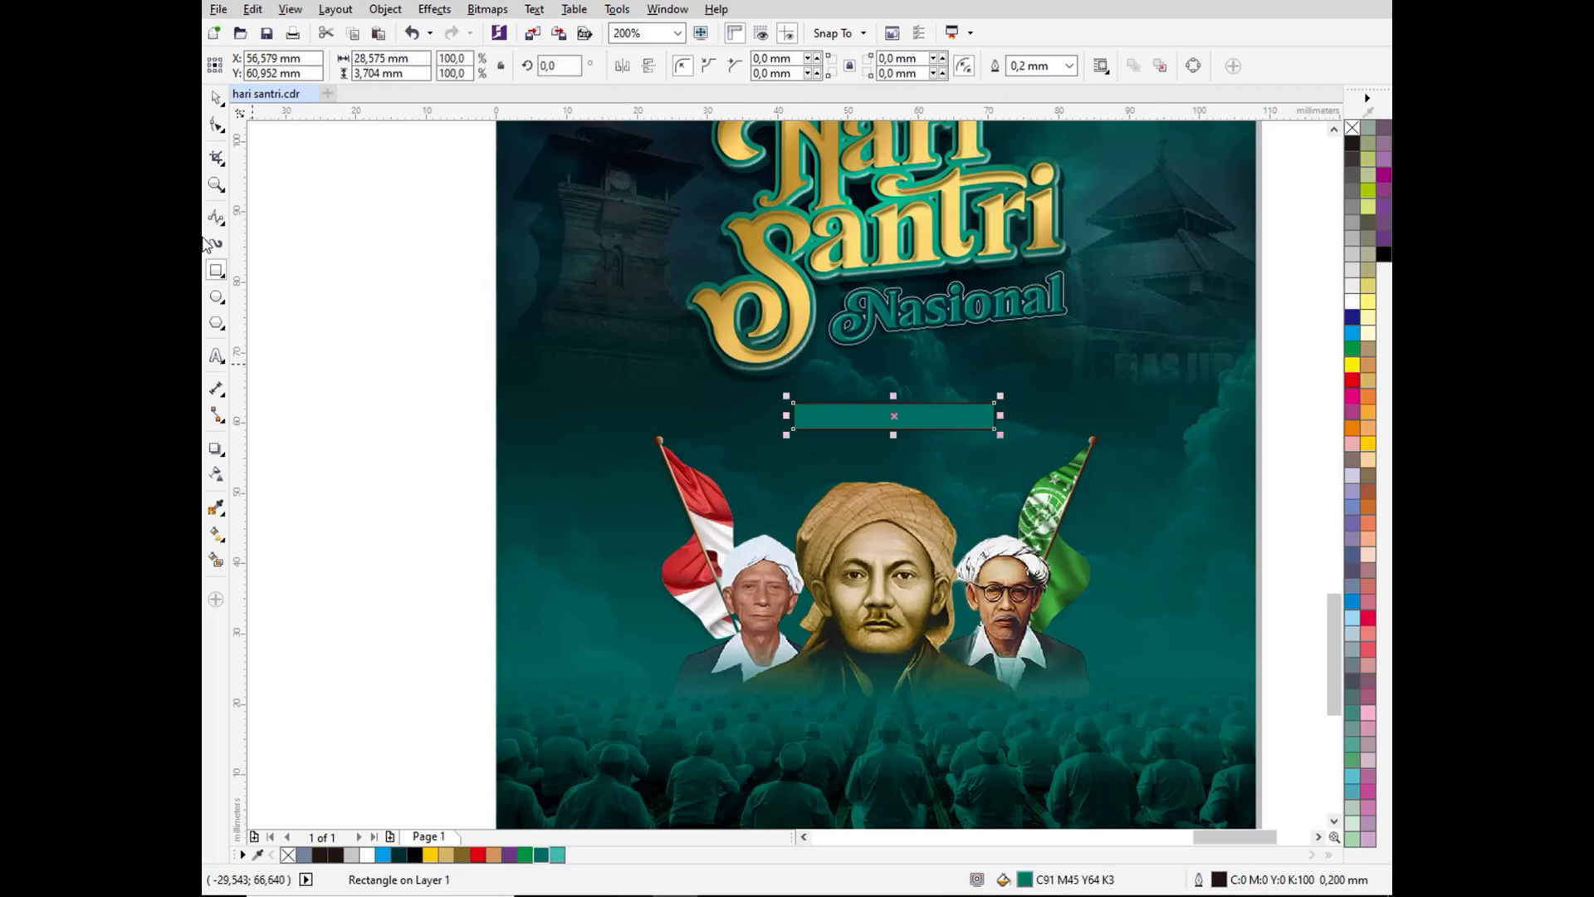
Step: Round the teal rectangle's corners fully to about 1.85 mm and remove its outline
{"action": "left_click", "coordinate": [215, 128]}
{"action": "scroll", "coordinate": [768, 403], "scroll_direction": "up", "scroll_amount": 1}
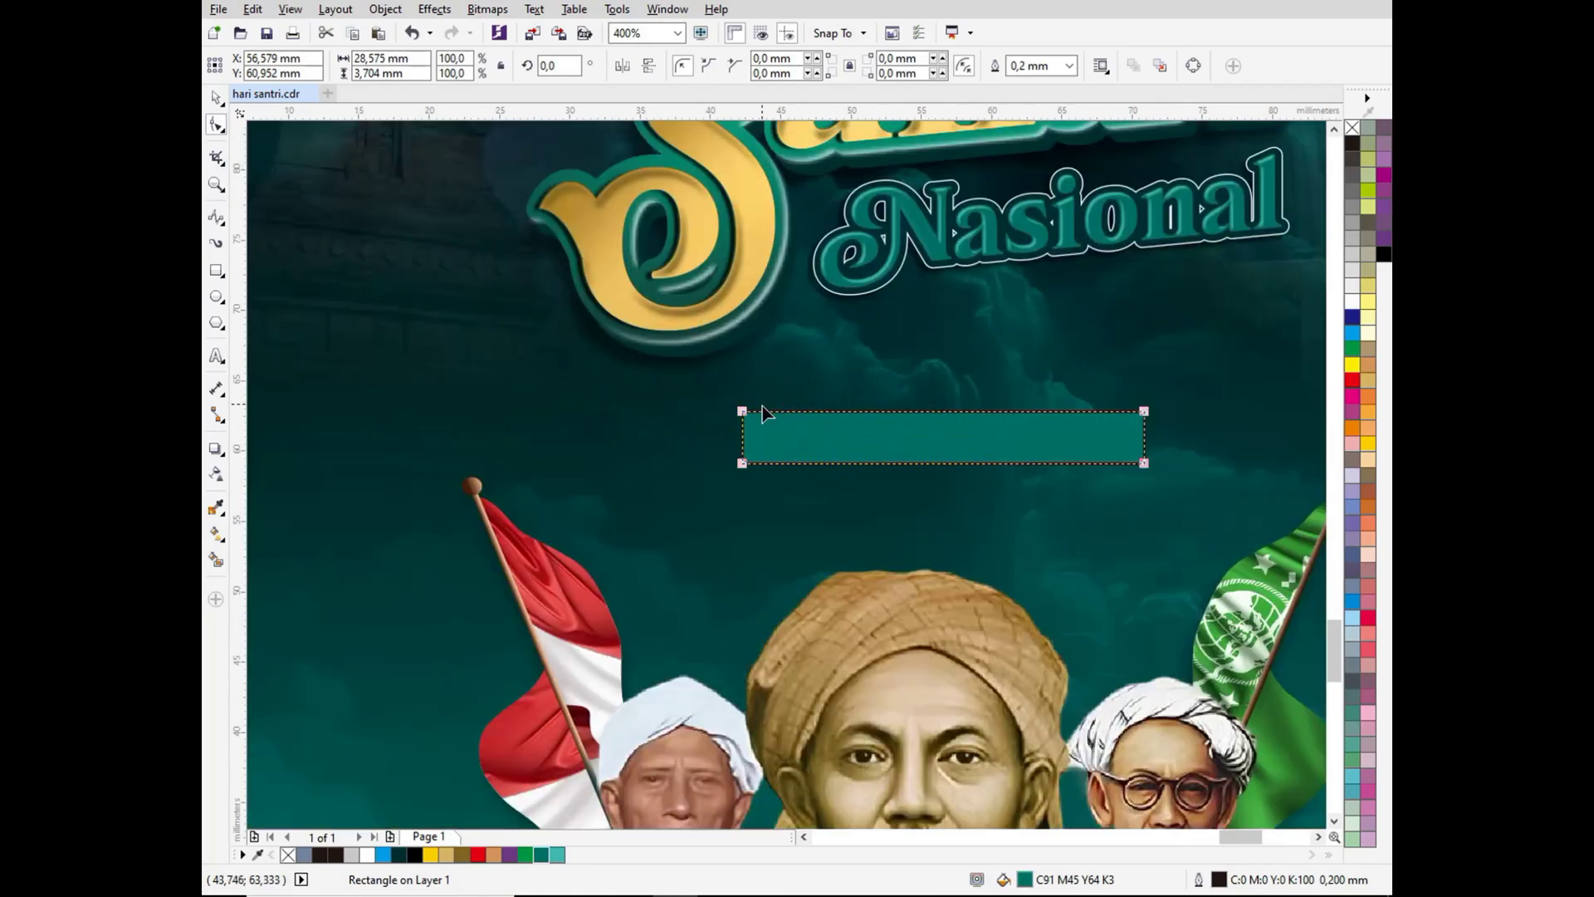
{"action": "left_click_drag", "start_coordinate": [762, 413], "coordinate": [852, 653]}
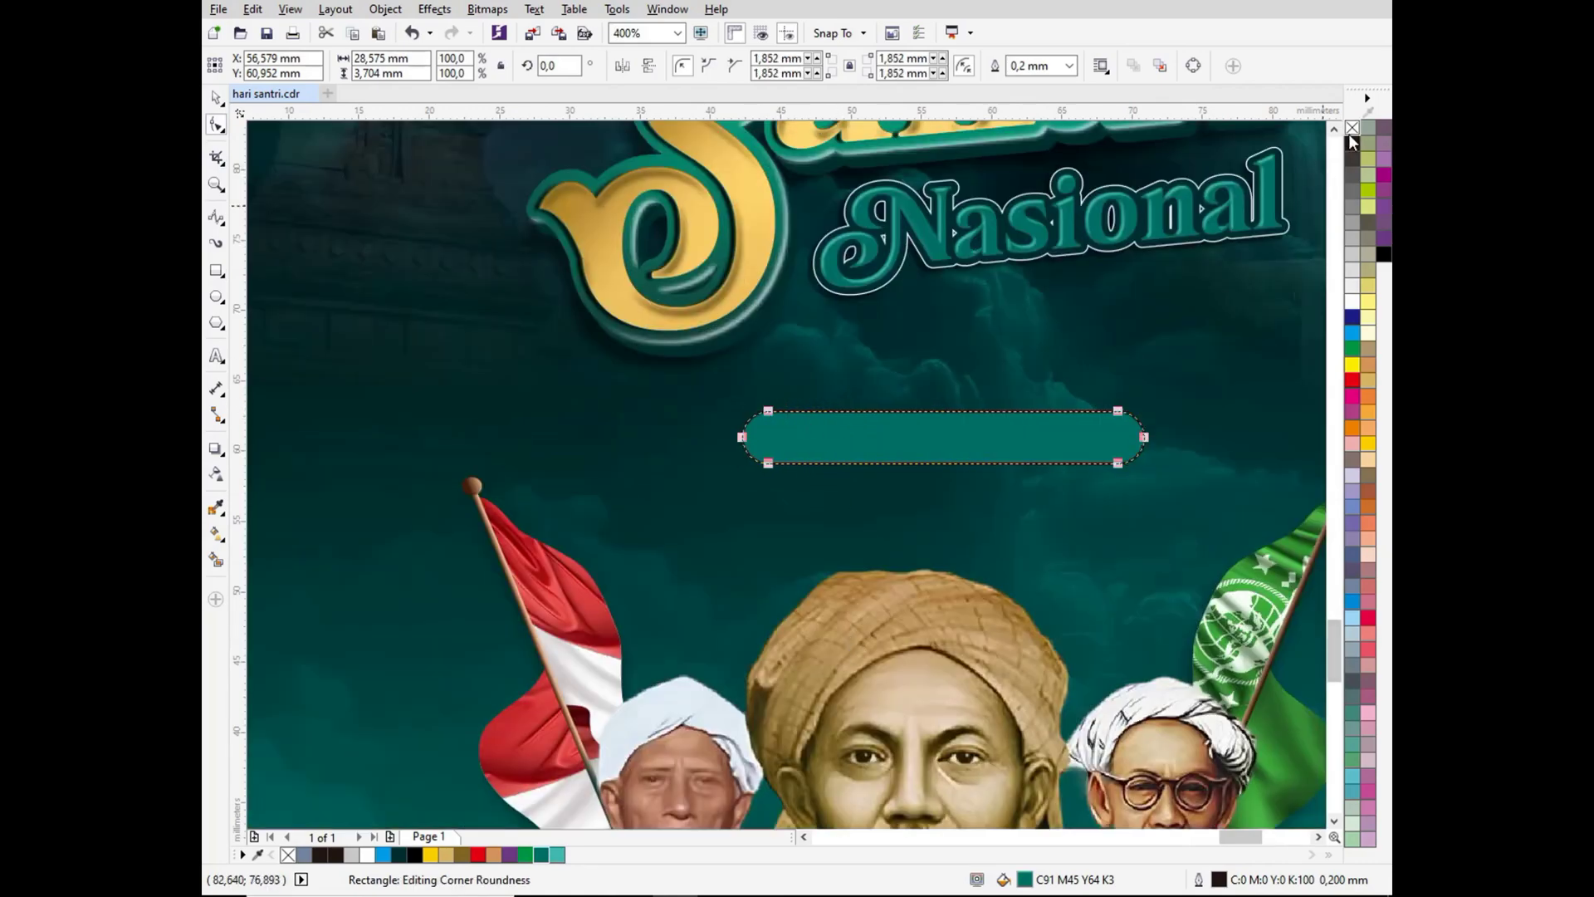
{"action": "left_click", "coordinate": [216, 97]}
{"action": "left_click", "coordinate": [346, 274]}
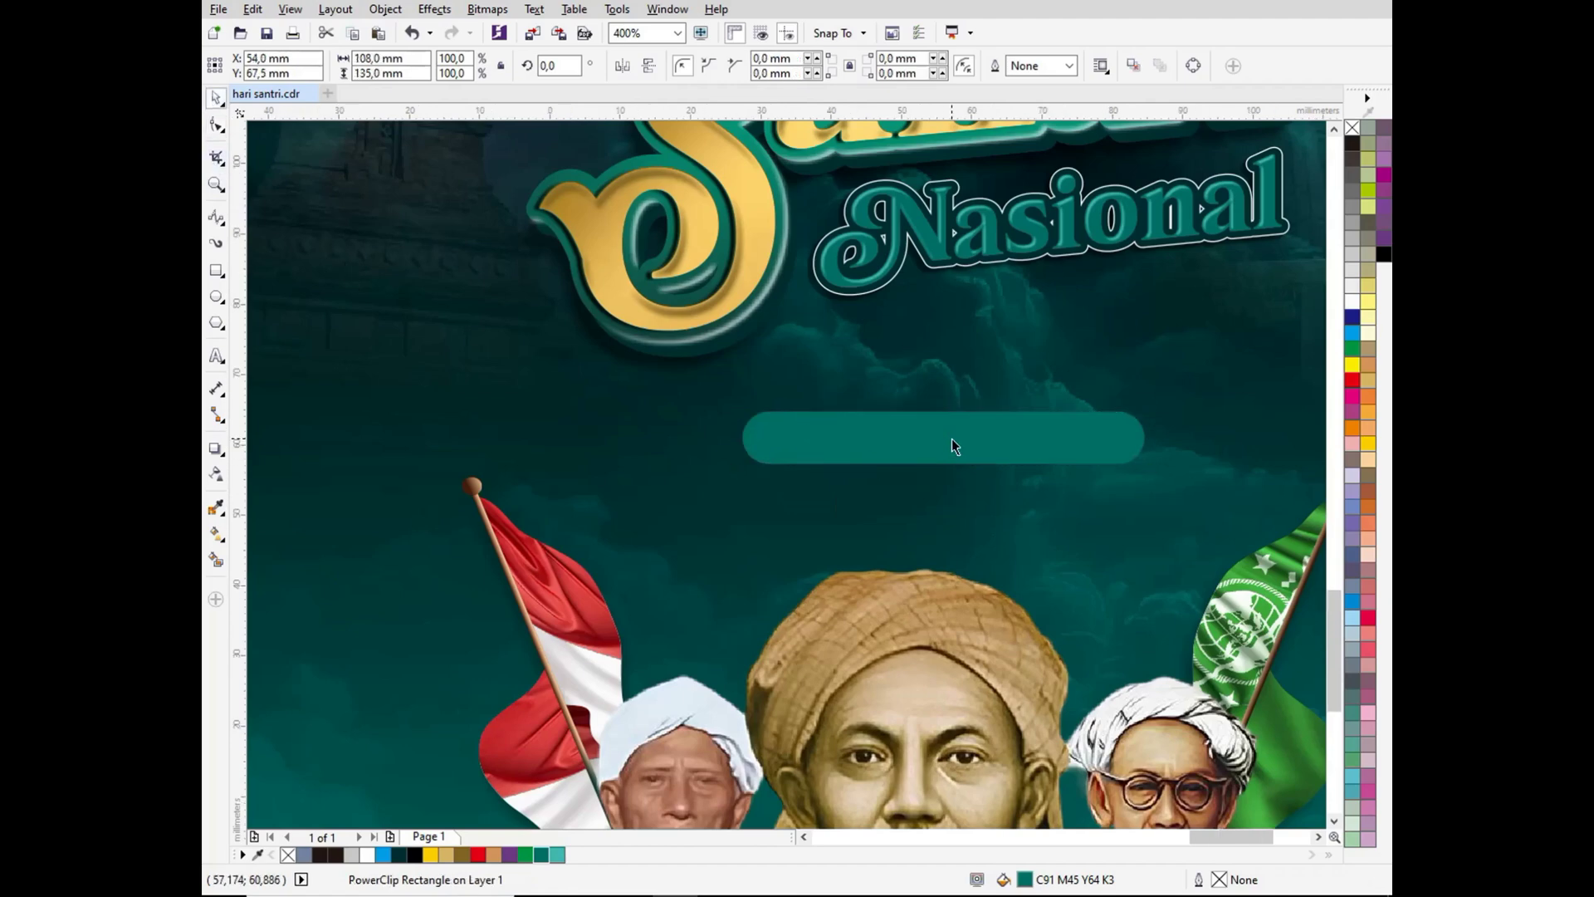
Step: Draw a flat ellipse about 49.6 × 4.6 mm overlapping the lower part of the teal rounded bar
{"action": "scroll", "coordinate": [952, 438], "scroll_direction": "down", "scroll_amount": 1}
{"action": "left_click", "coordinate": [506, 452]}
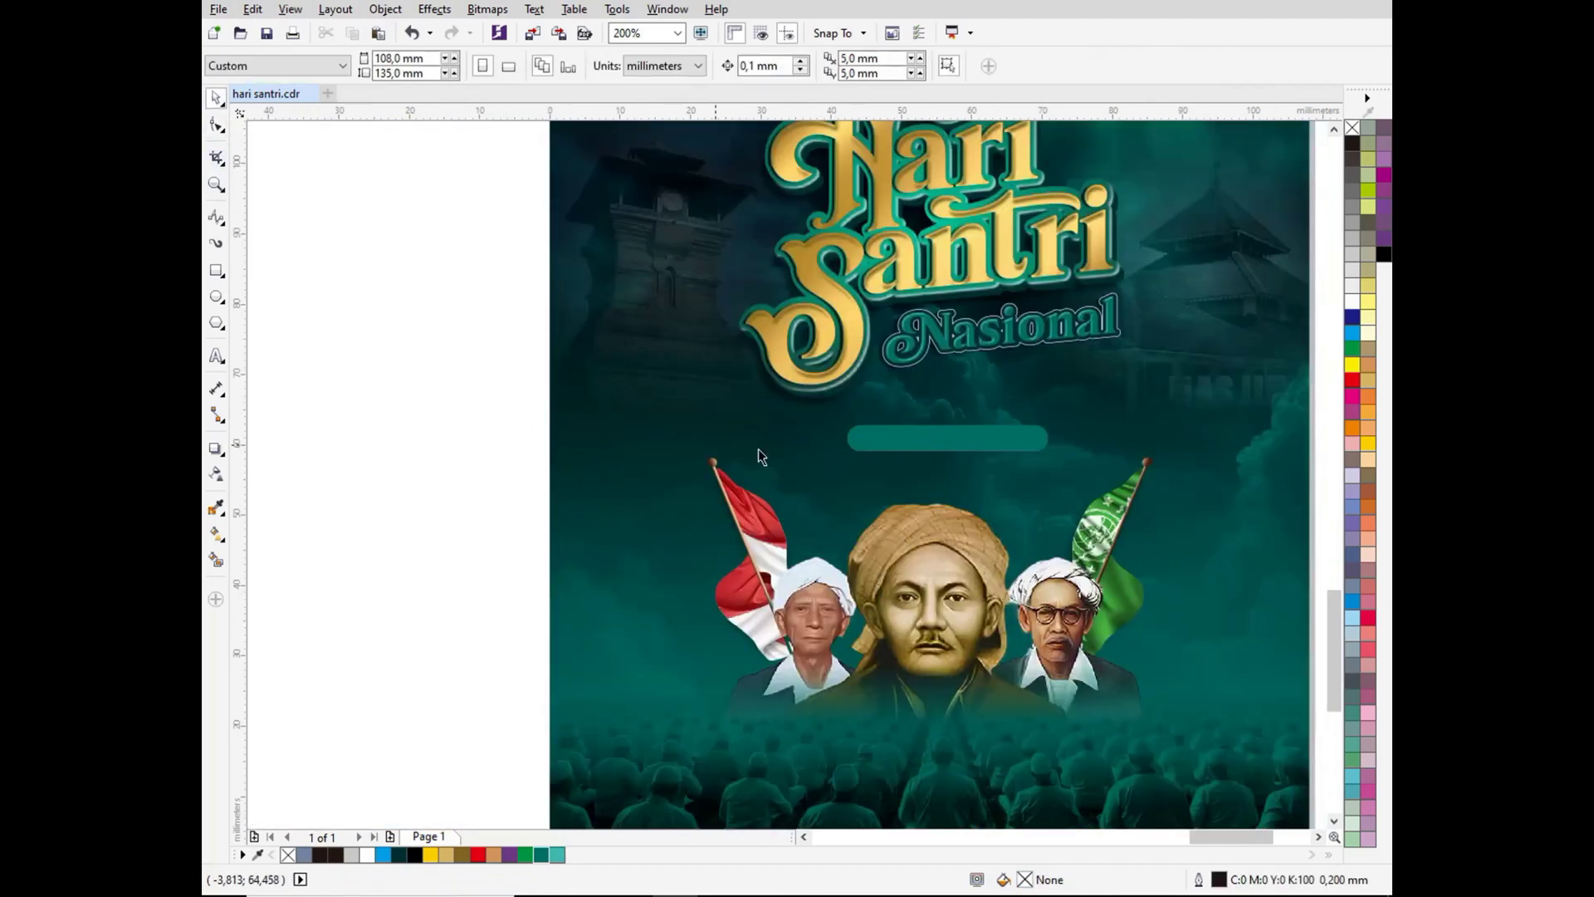
{"action": "left_click", "coordinate": [215, 296]}
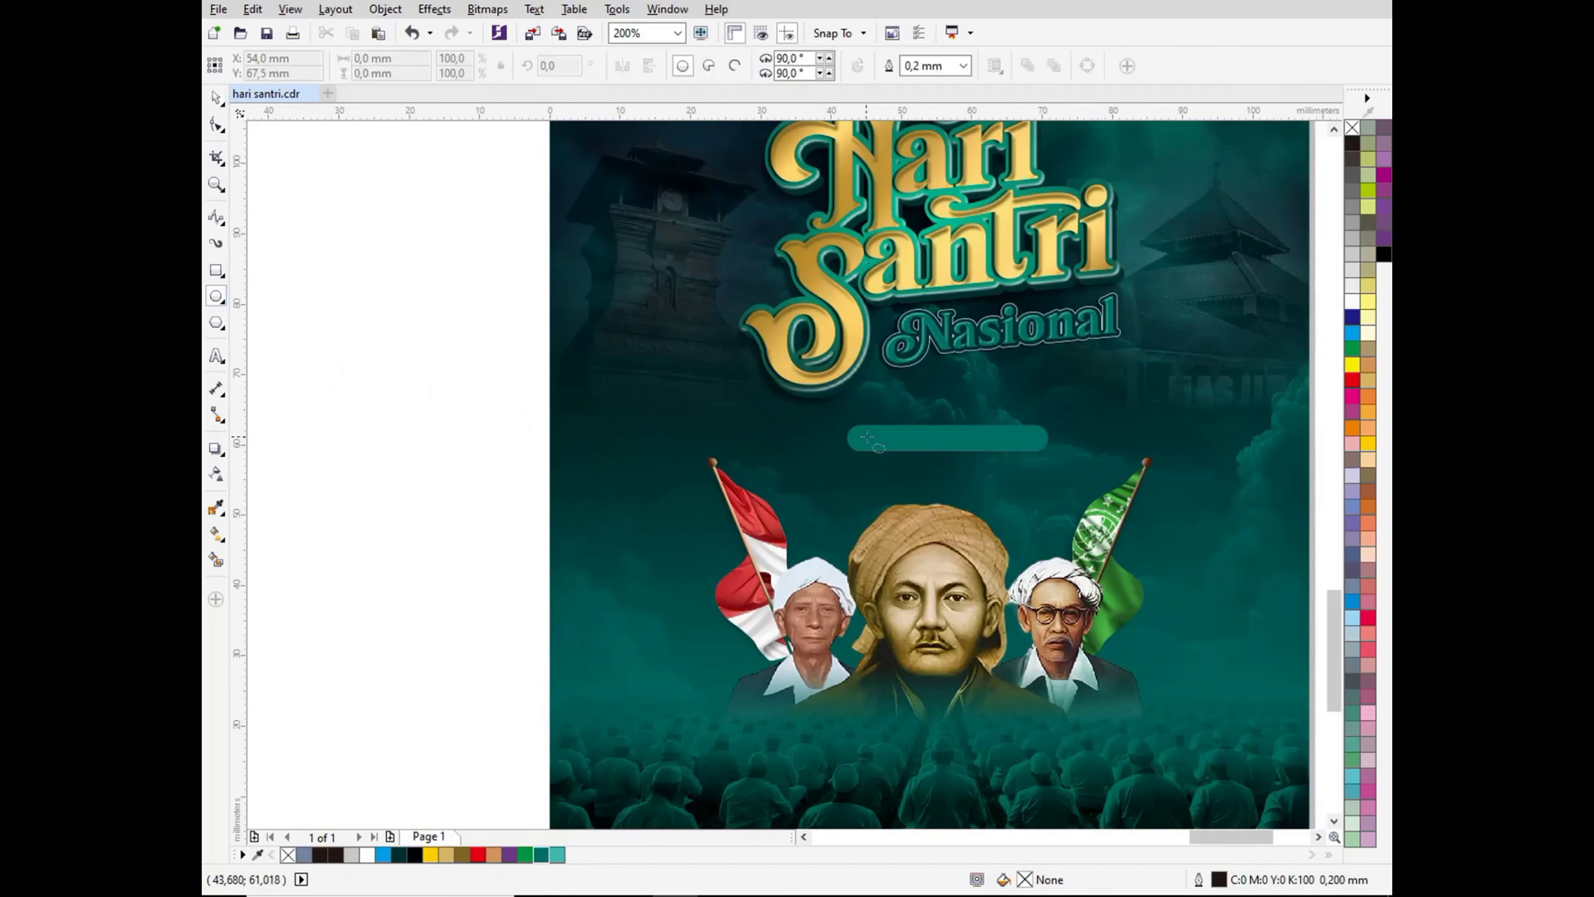
{"action": "left_click_drag", "start_coordinate": [811, 466], "coordinate": [1150, 435]}
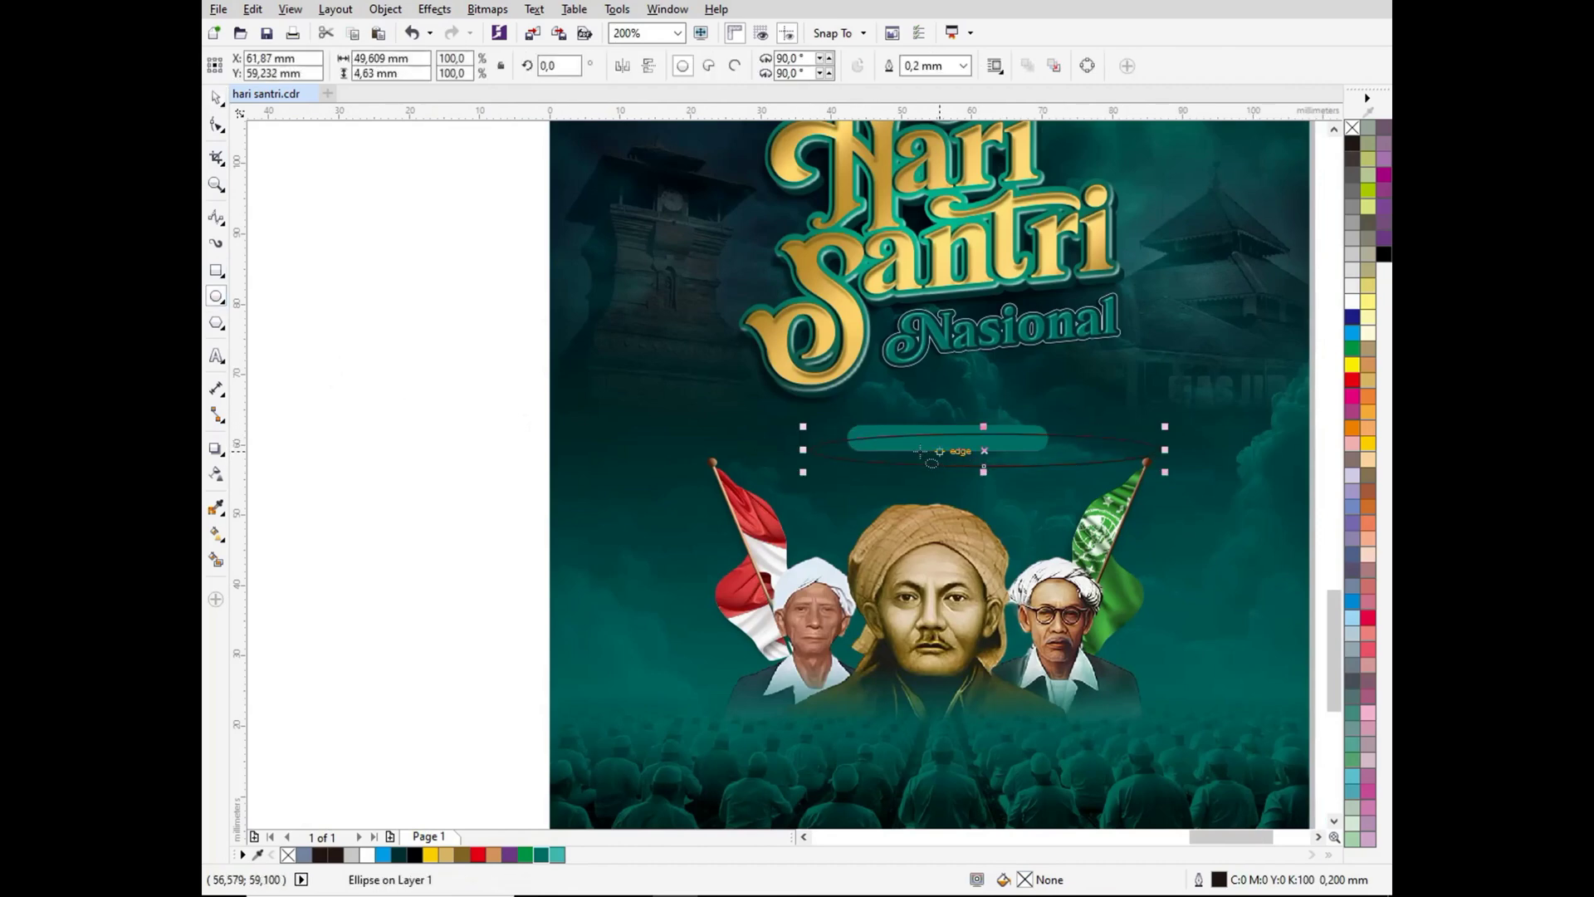
Step: Centre the ellipse horizontally on the teal rounded bar and use Smart Fill to create a shape from their overlap
{"action": "scroll", "coordinate": [896, 437], "scroll_direction": "up", "scroll_amount": 1}
{"action": "key", "text": "space"}
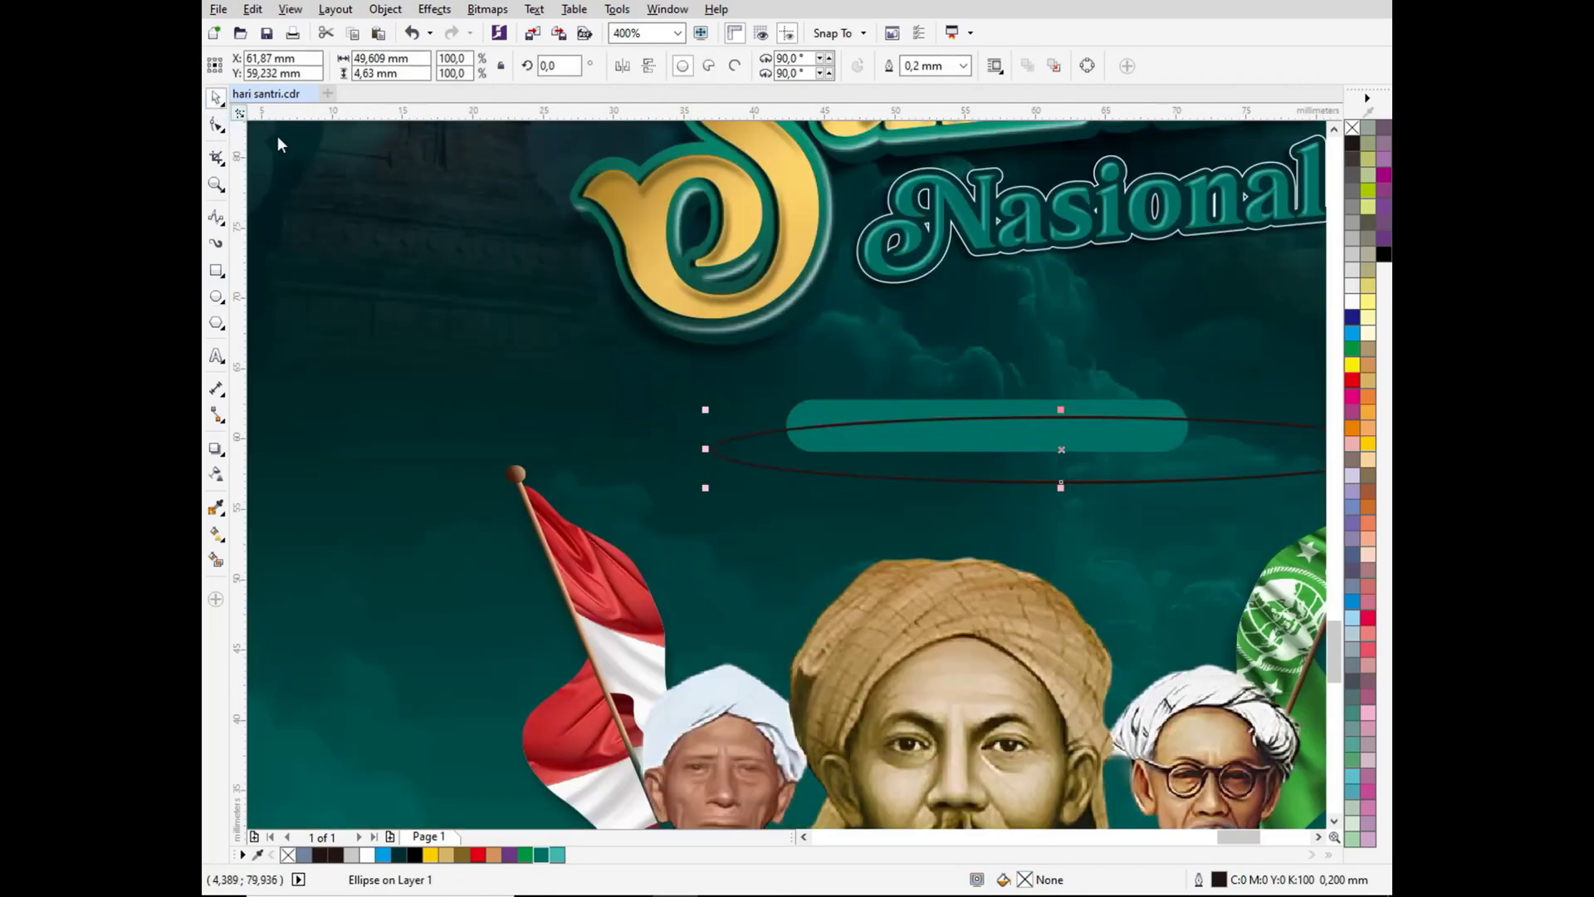
{"action": "left_click", "coordinate": [869, 402], "text": "shift"}
{"action": "key", "text": "ctrl+g"}
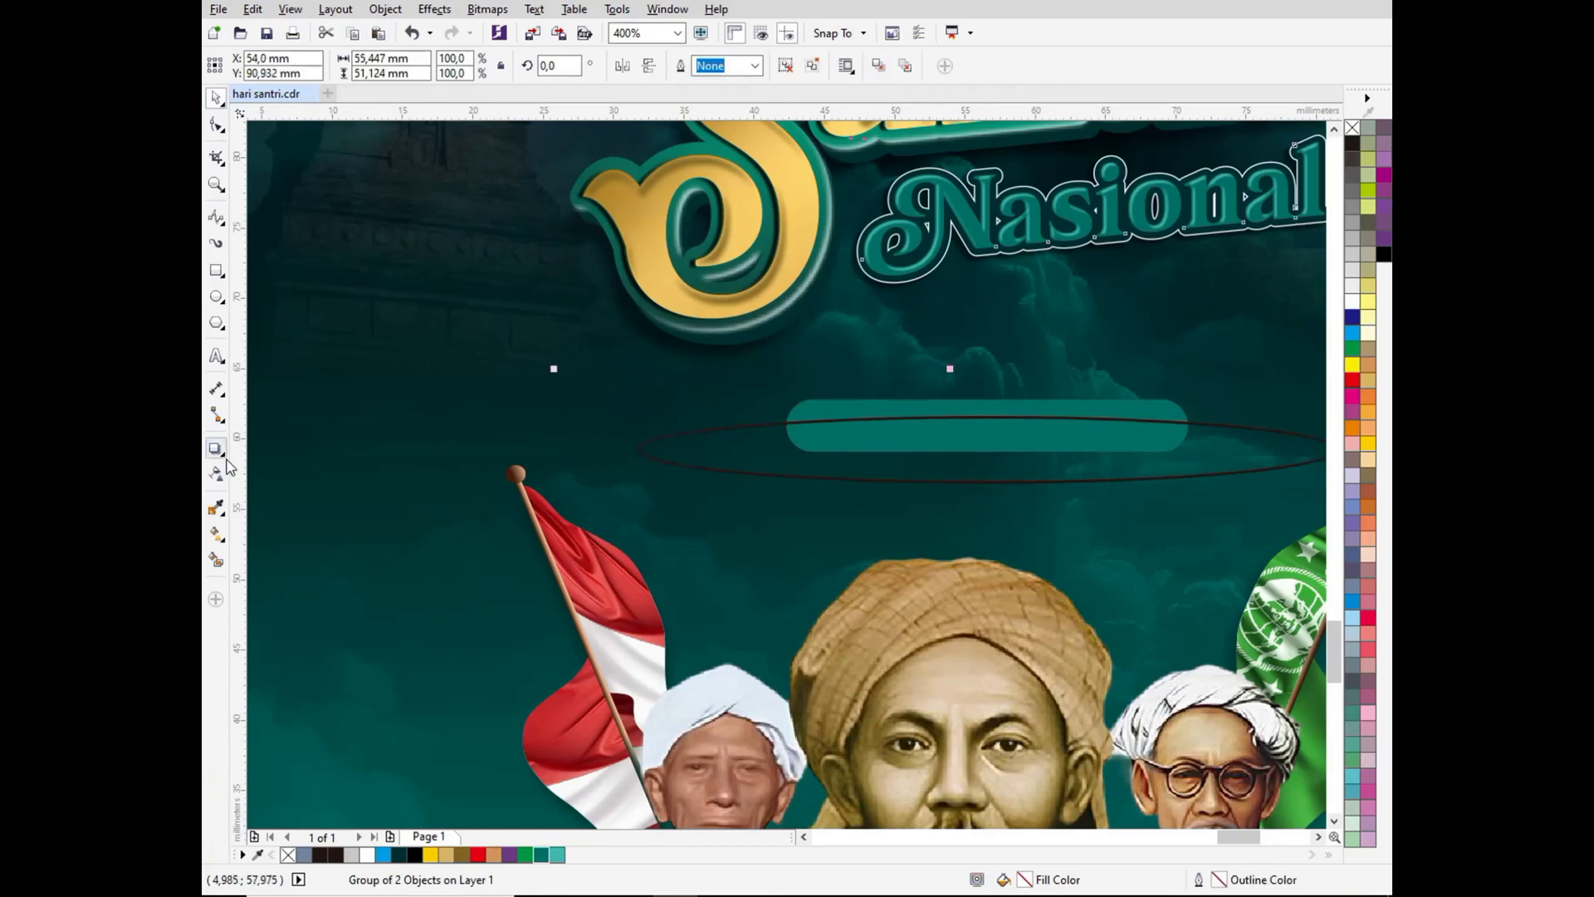
{"action": "left_click", "coordinate": [216, 559]}
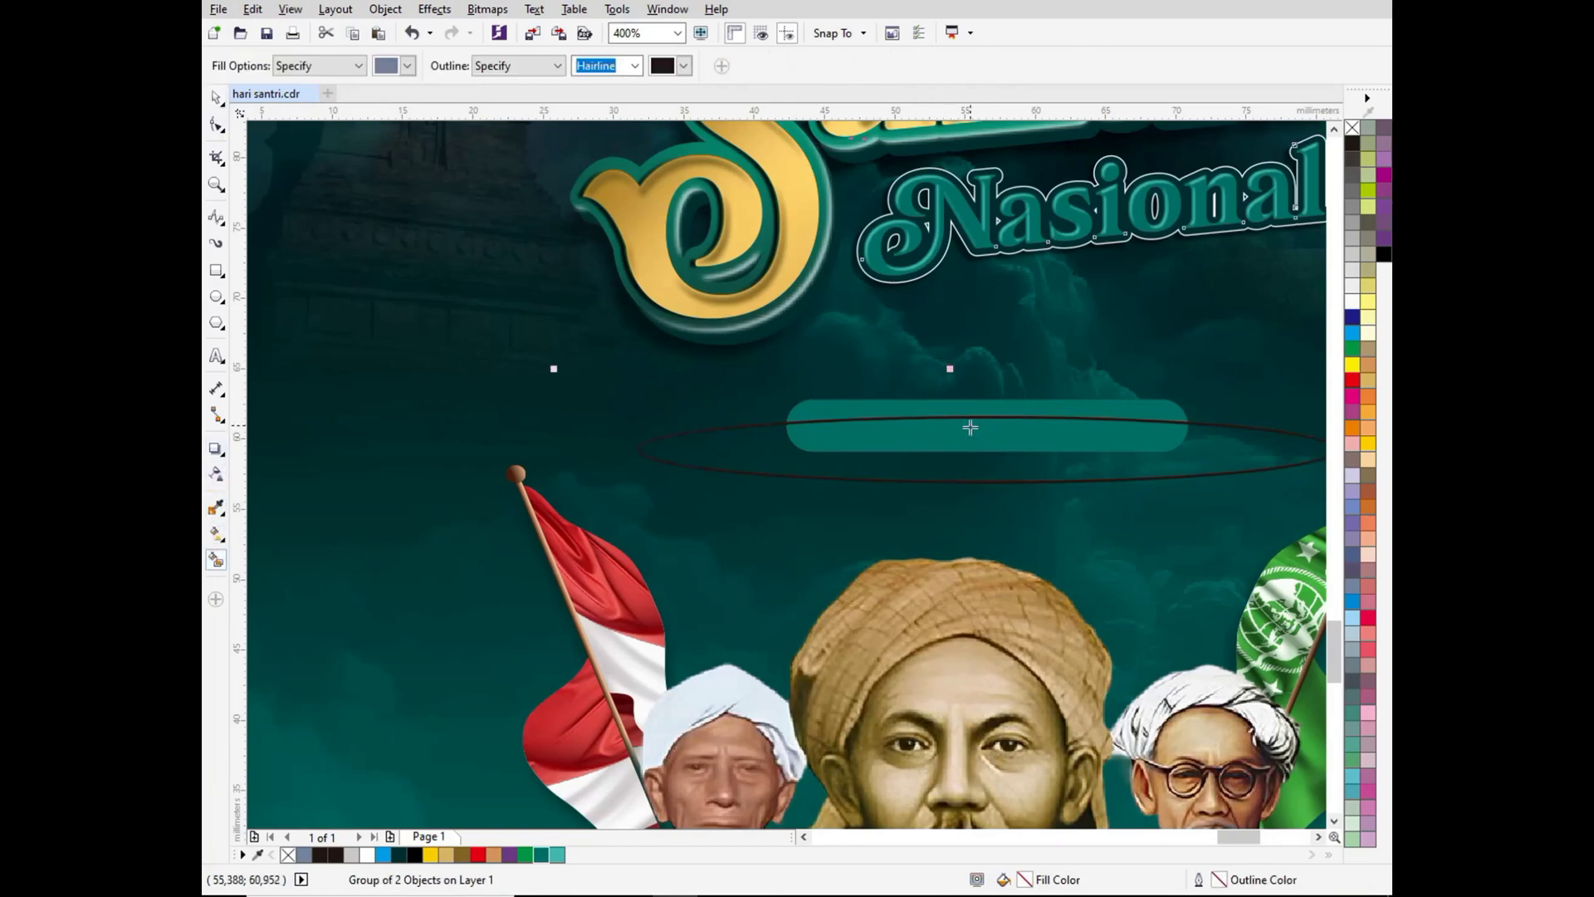
{"action": "left_click", "coordinate": [970, 430]}
{"action": "left_click", "coordinate": [216, 100]}
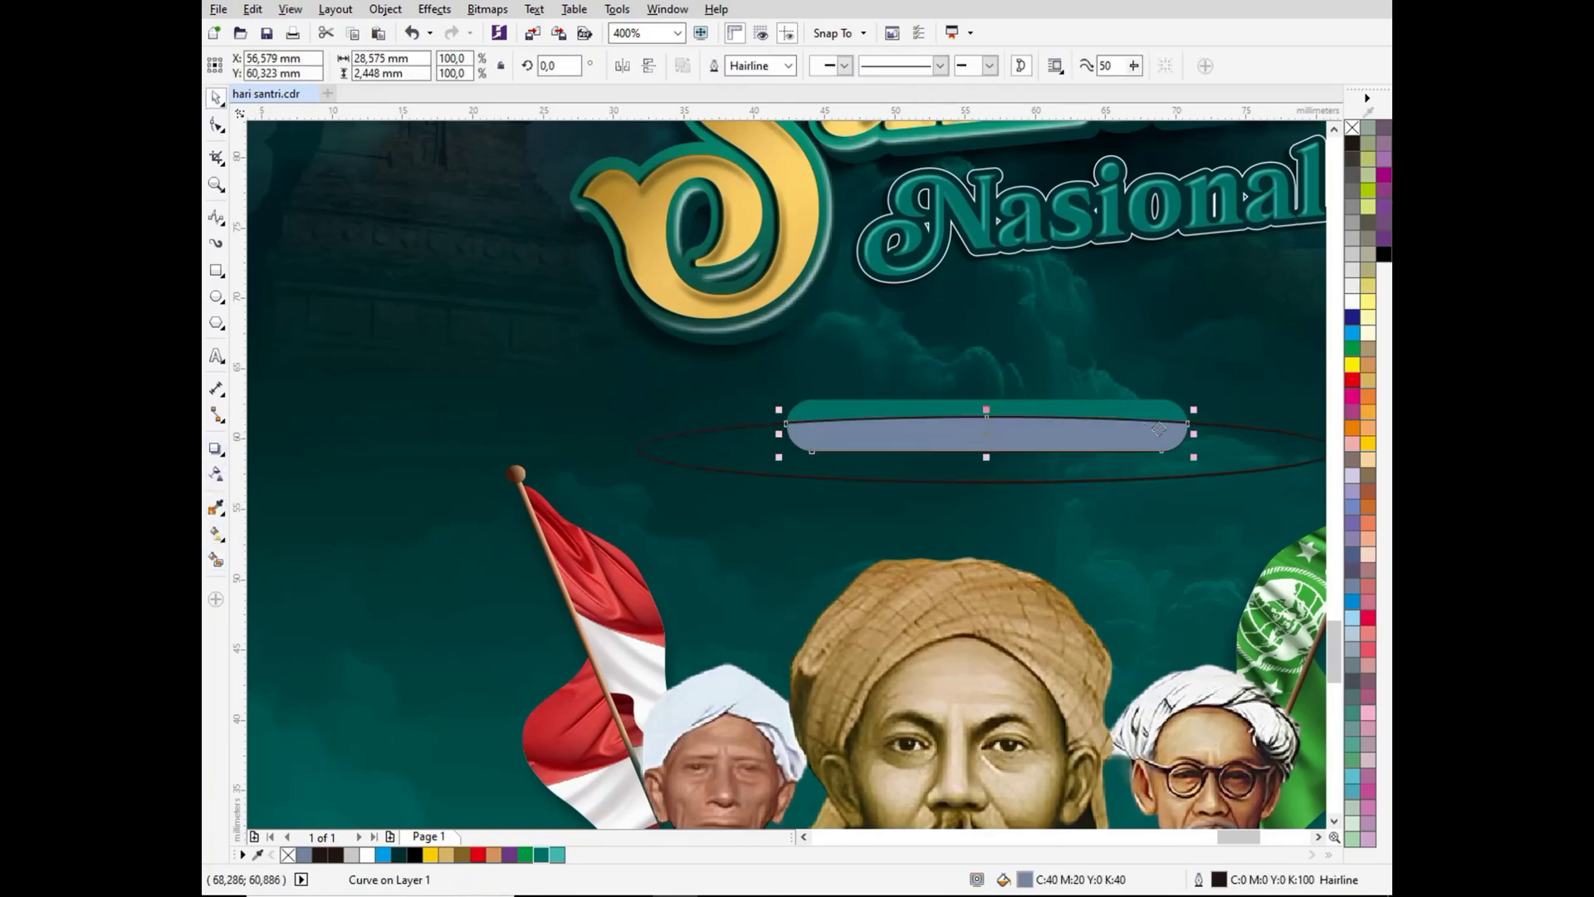
Step: Delete the ellipse, then fill the overlap shape white and remove its outline
{"action": "left_click", "coordinate": [1230, 432]}
{"action": "key", "text": "Delete"}
{"action": "left_click", "coordinate": [1163, 429]}
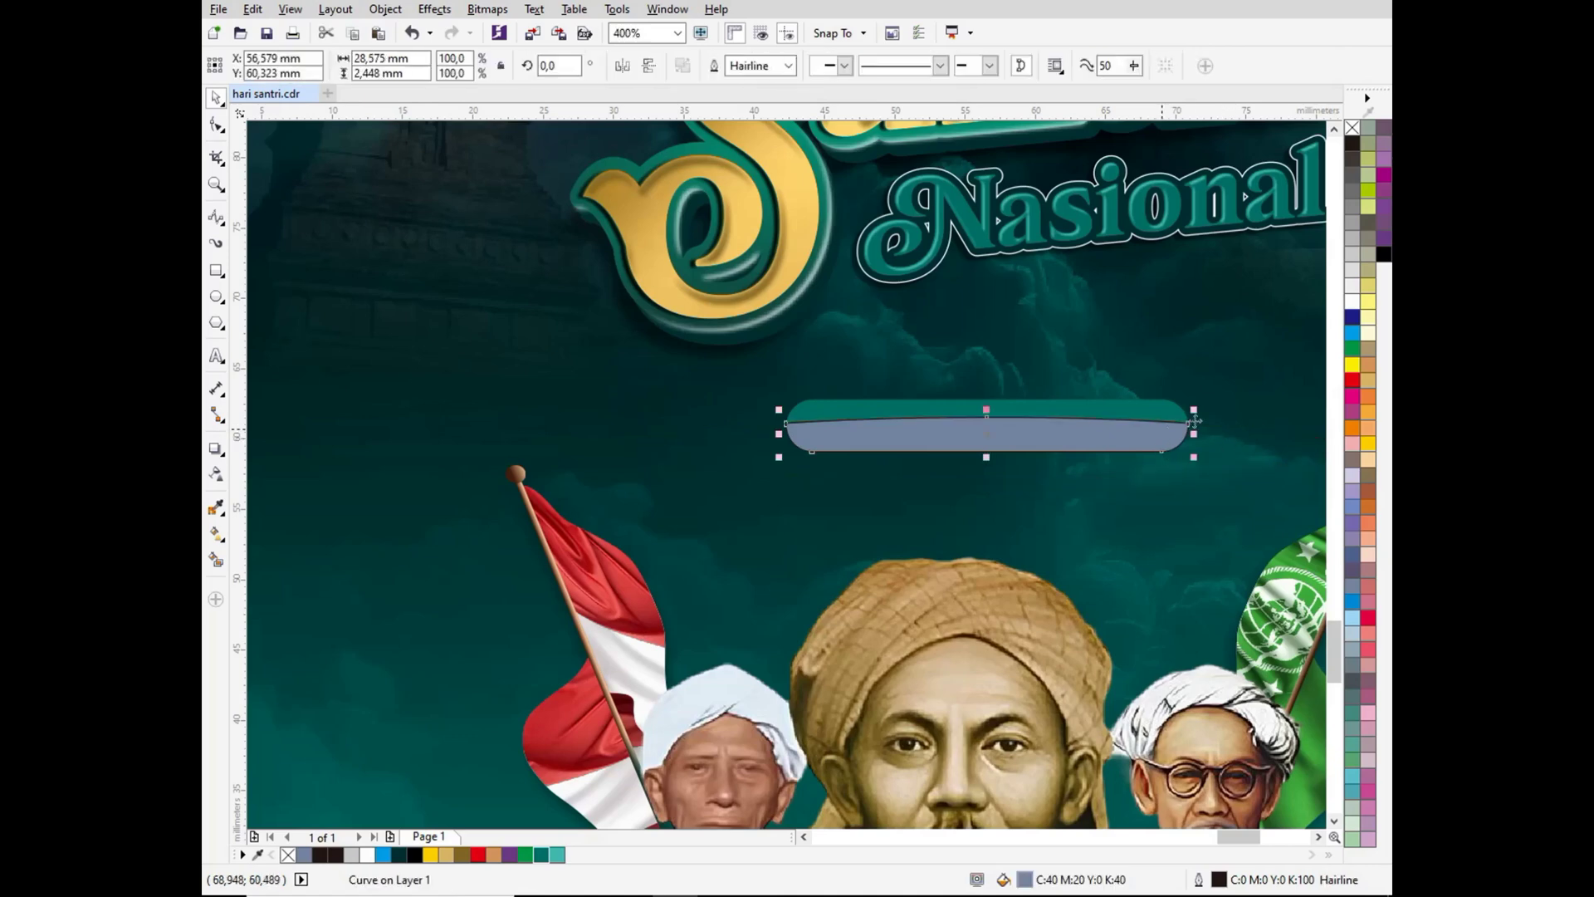
{"action": "right_click", "coordinate": [1350, 130]}
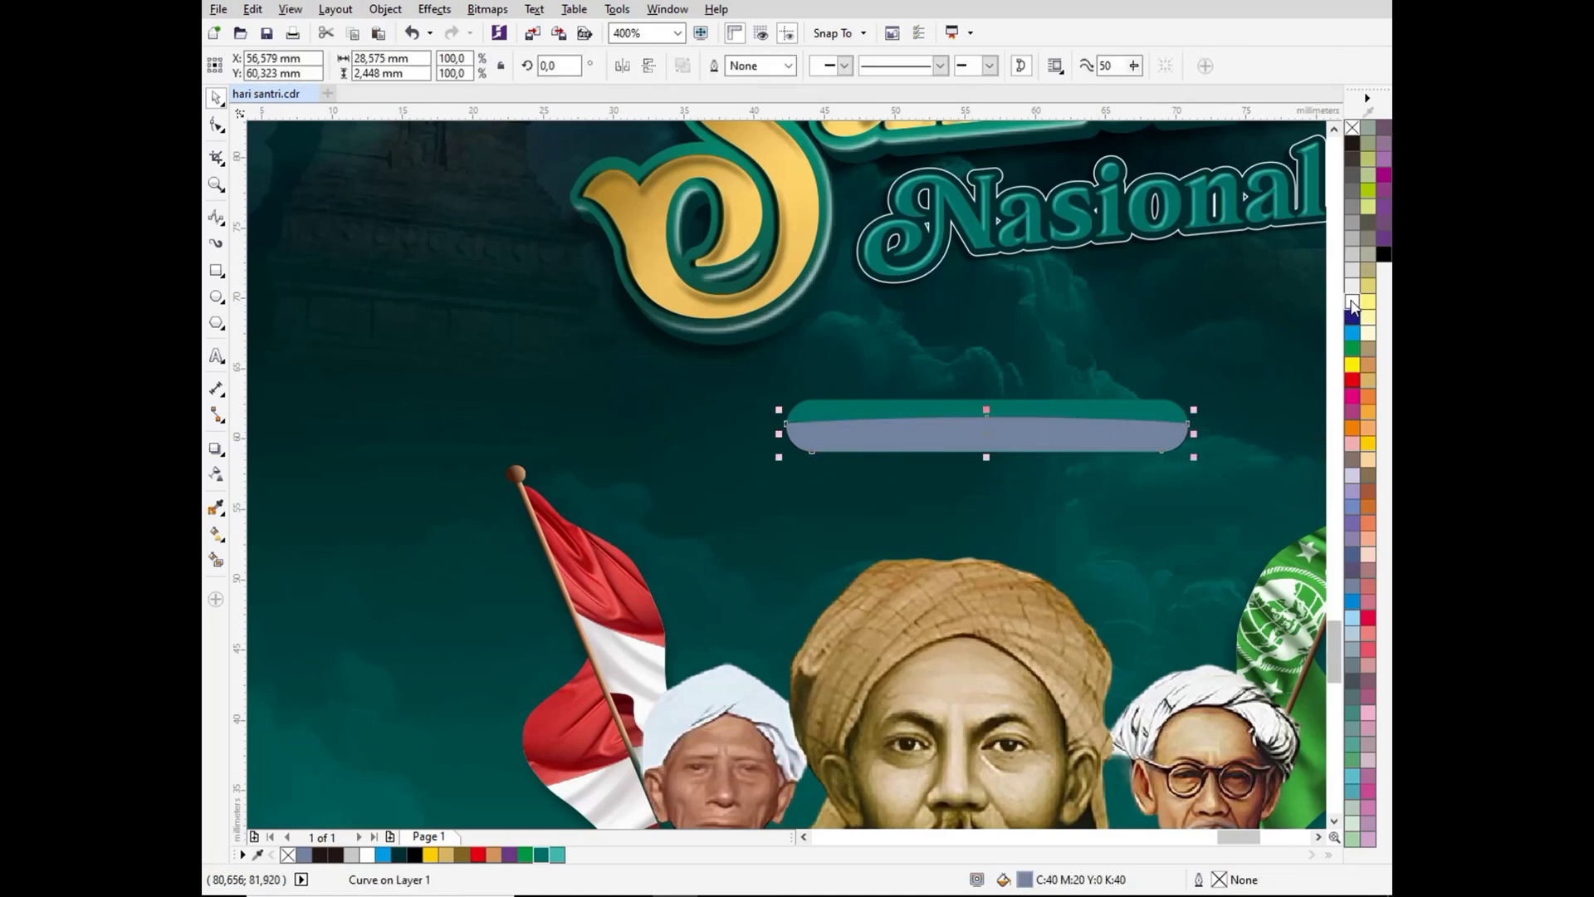
{"action": "left_click", "coordinate": [1353, 302]}
Step: Apply a linear transparency to the white overlap shape so that it fades out downward
{"action": "left_click", "coordinate": [216, 474]}
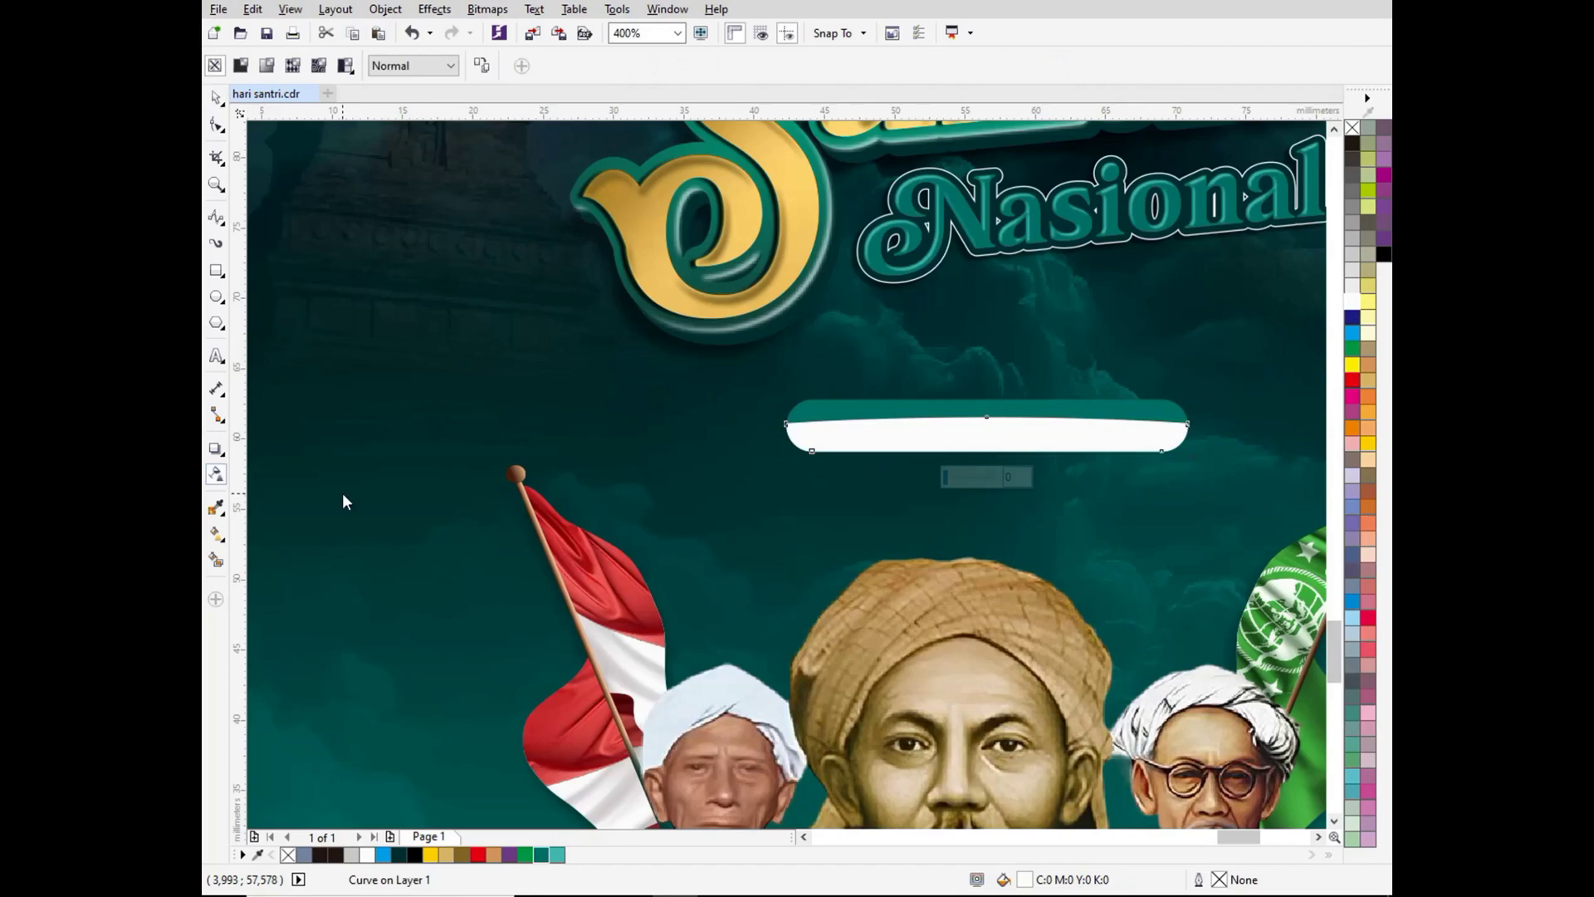
{"action": "scroll", "coordinate": [950, 410], "scroll_direction": "up", "scroll_amount": 2}
{"action": "left_click_drag", "start_coordinate": [887, 407], "coordinate": [886, 456]}
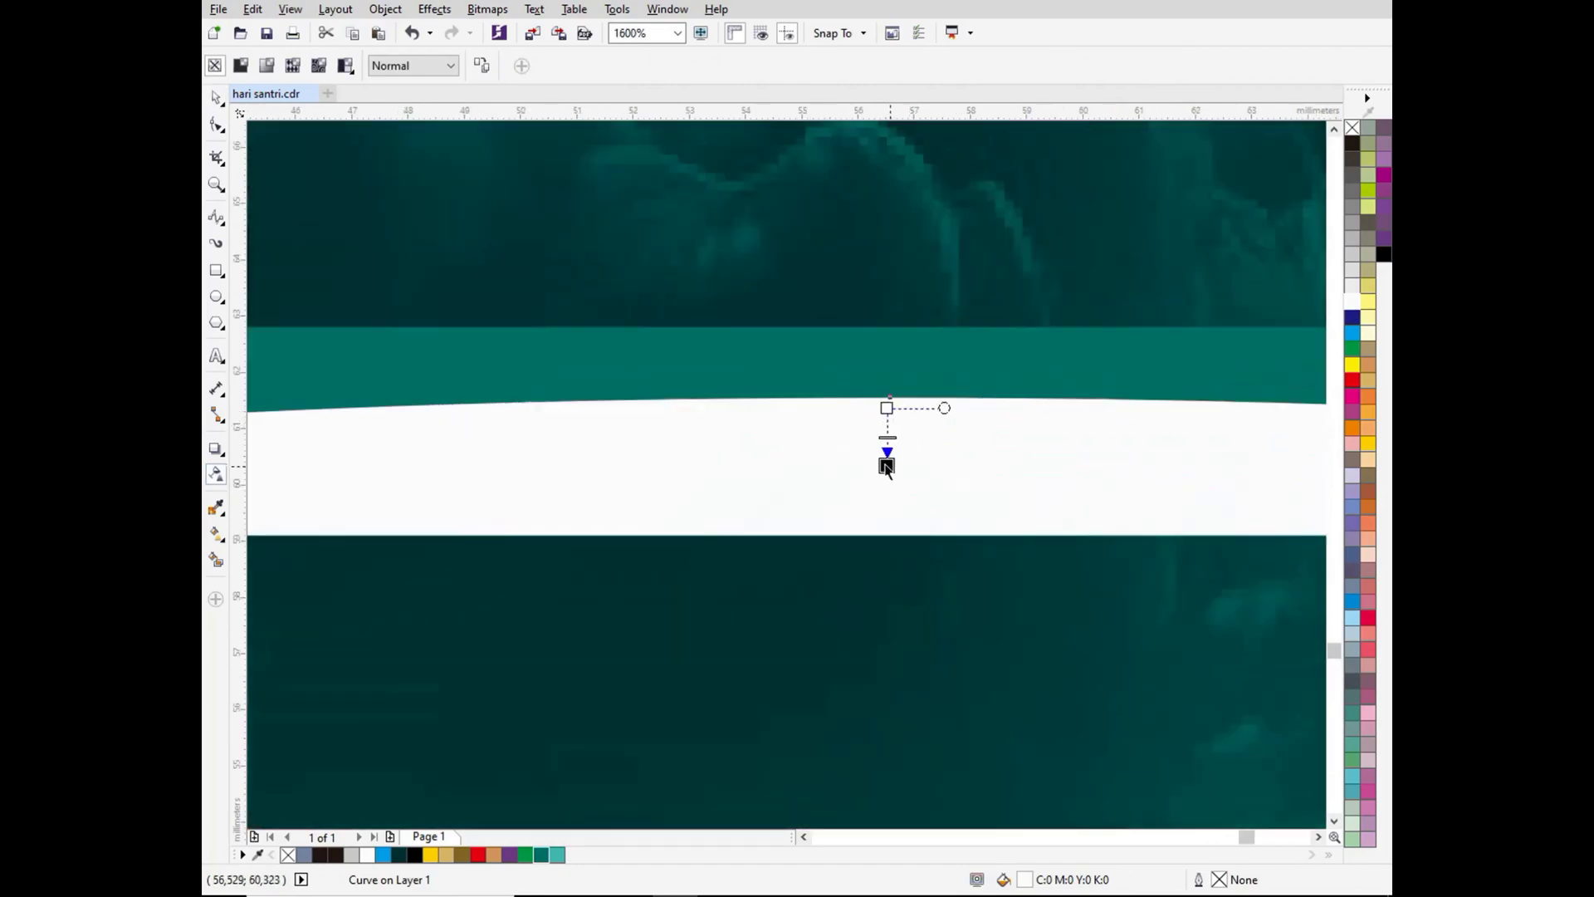
{"action": "scroll", "coordinate": [882, 456], "scroll_direction": "down", "scroll_amount": 2}
{"action": "left_click", "coordinate": [216, 98]}
Step: Stretch the white highlight to about 4 mm high and set its start transparency to 67%
{"action": "scroll", "coordinate": [907, 459], "scroll_direction": "up", "scroll_amount": 1}
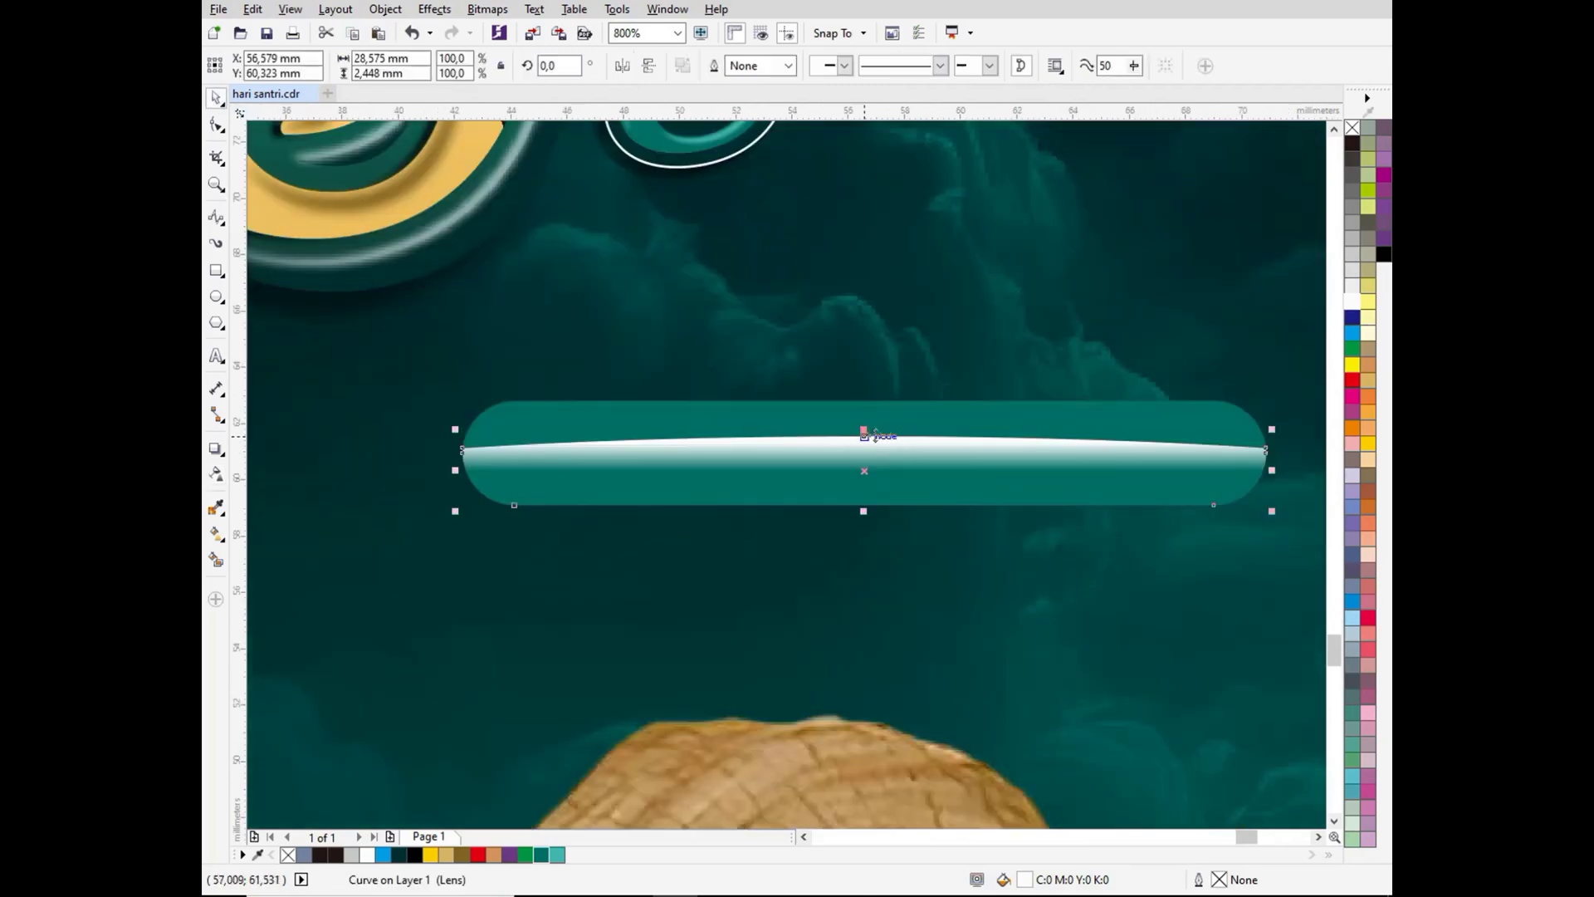
{"action": "left_click_drag", "start_coordinate": [863, 432], "coordinate": [864, 407]}
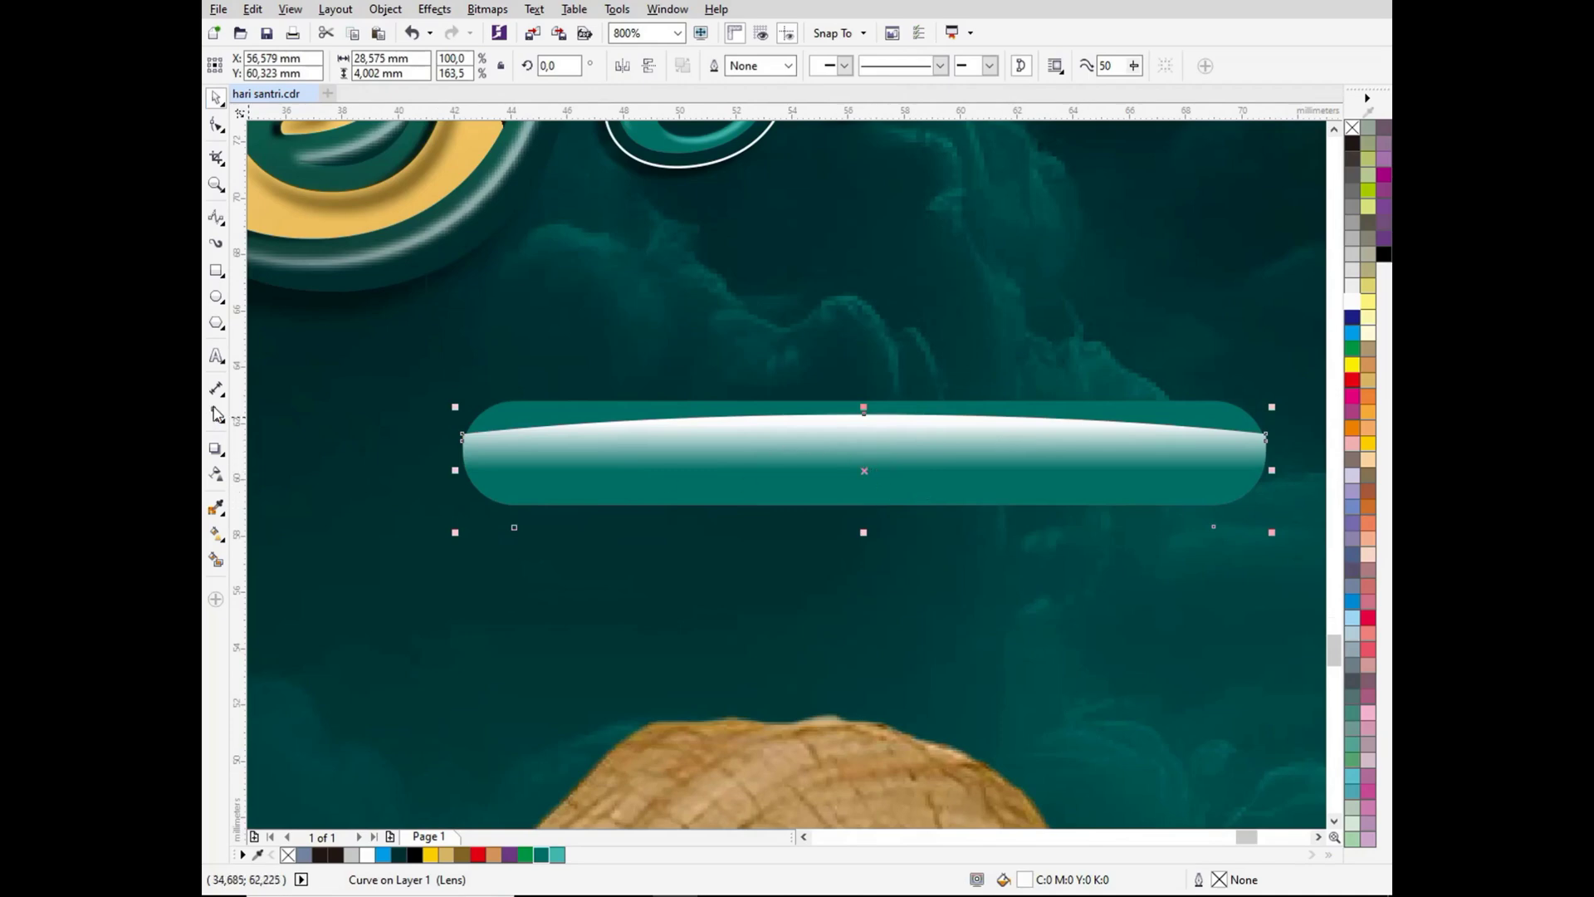
{"action": "left_click", "coordinate": [216, 474]}
{"action": "left_click", "coordinate": [861, 422]}
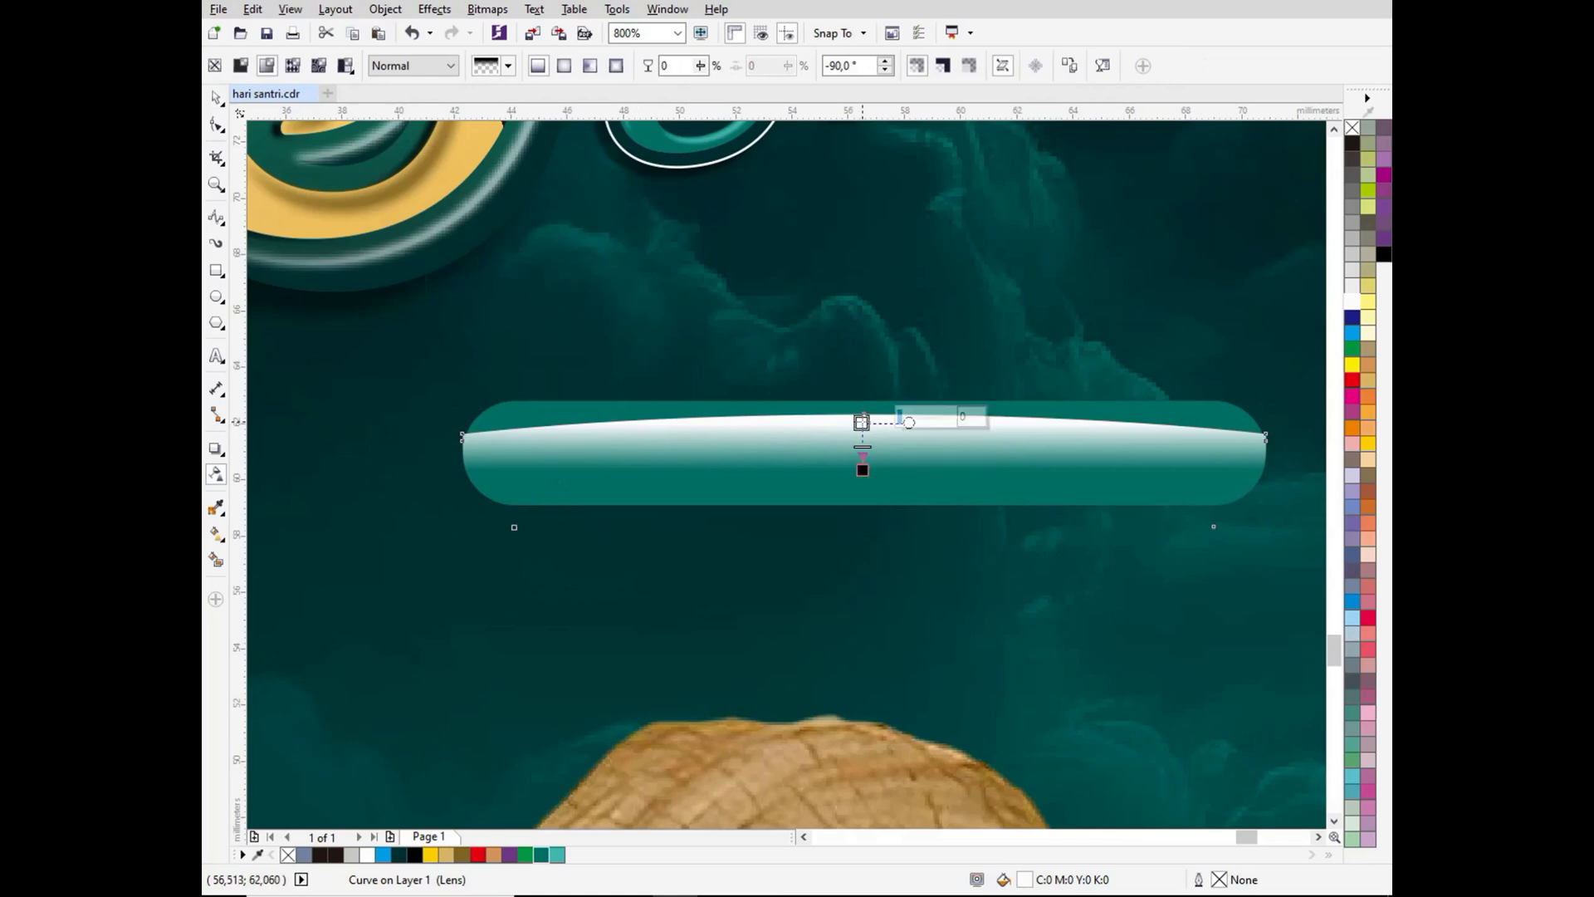
{"action": "left_click", "coordinate": [919, 417]}
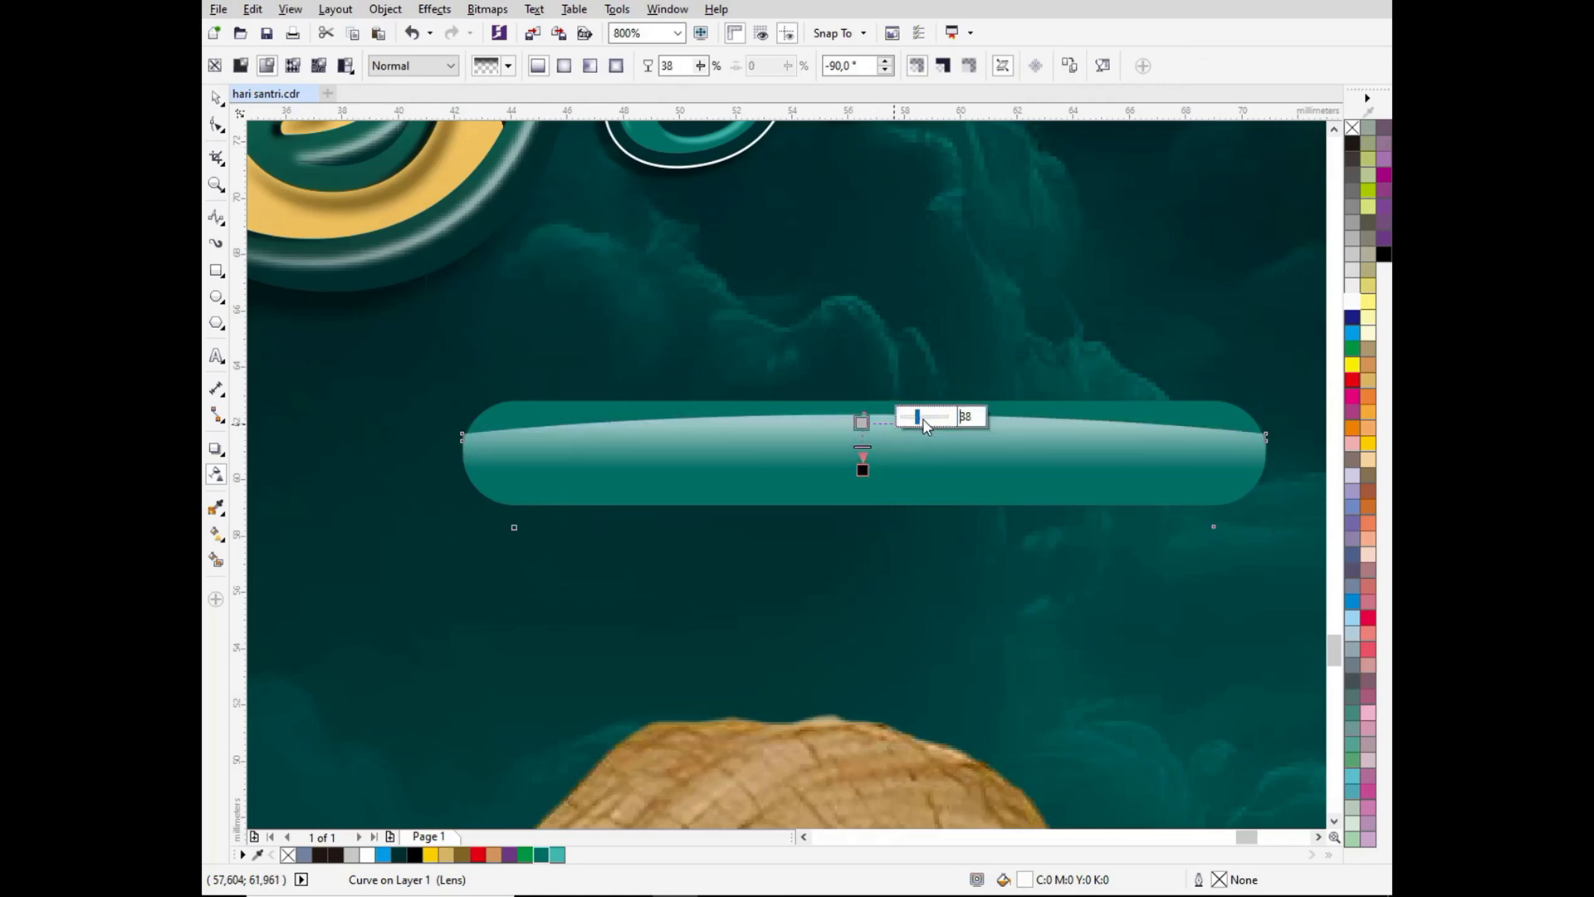
{"action": "left_click", "coordinate": [934, 419]}
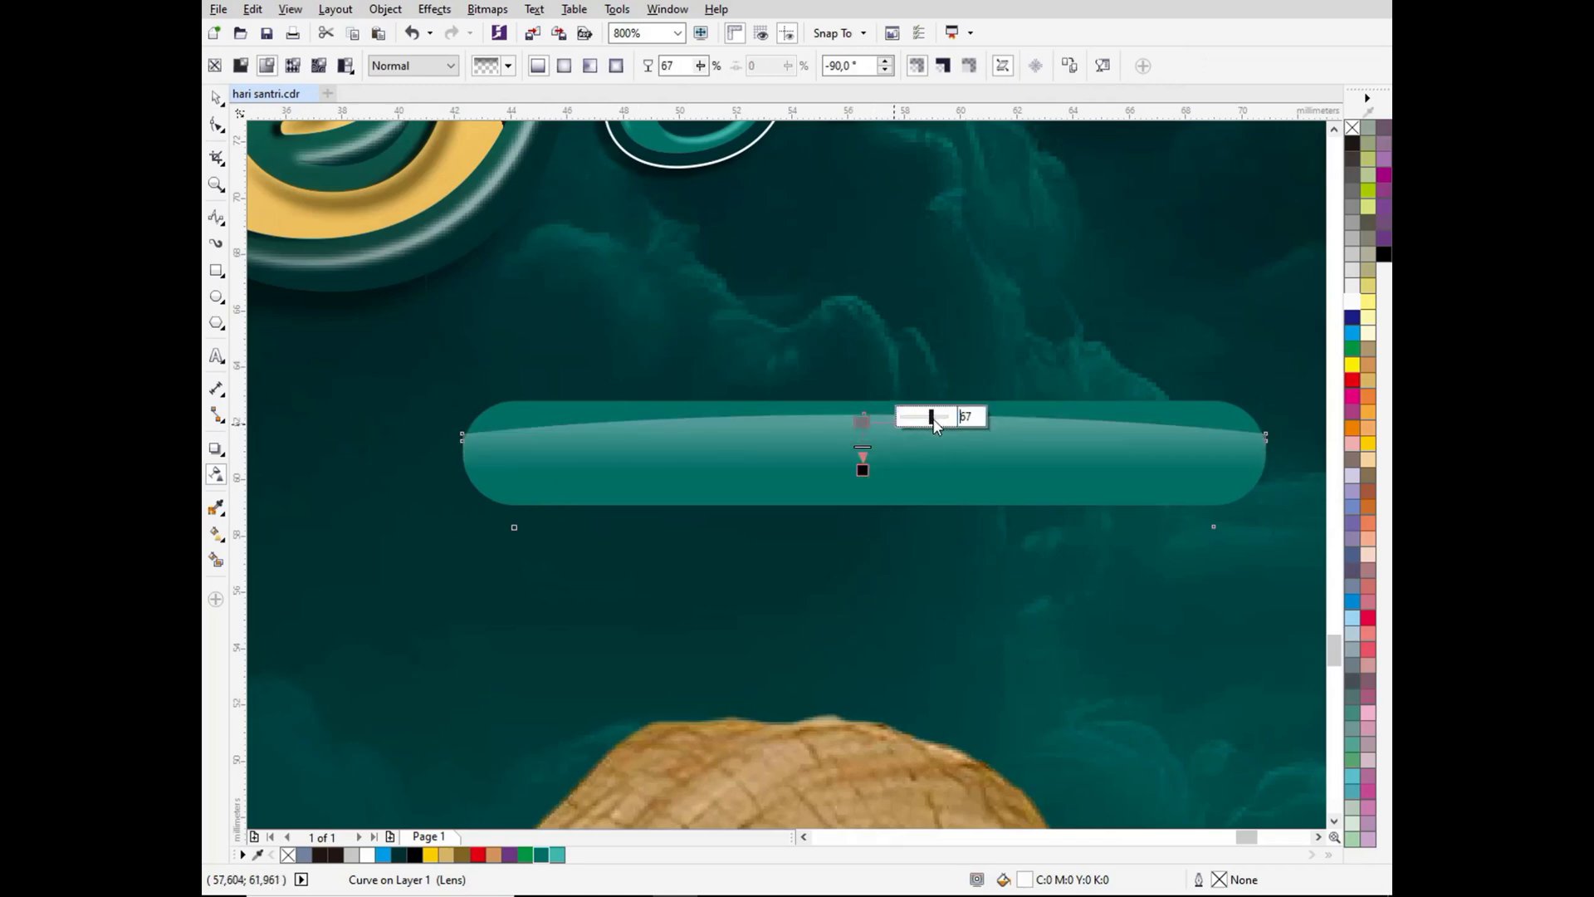
{"action": "left_click", "coordinate": [216, 98]}
{"action": "scroll", "coordinate": [911, 355], "scroll_direction": "down", "scroll_amount": 5}
{"action": "key", "text": "Escape"}
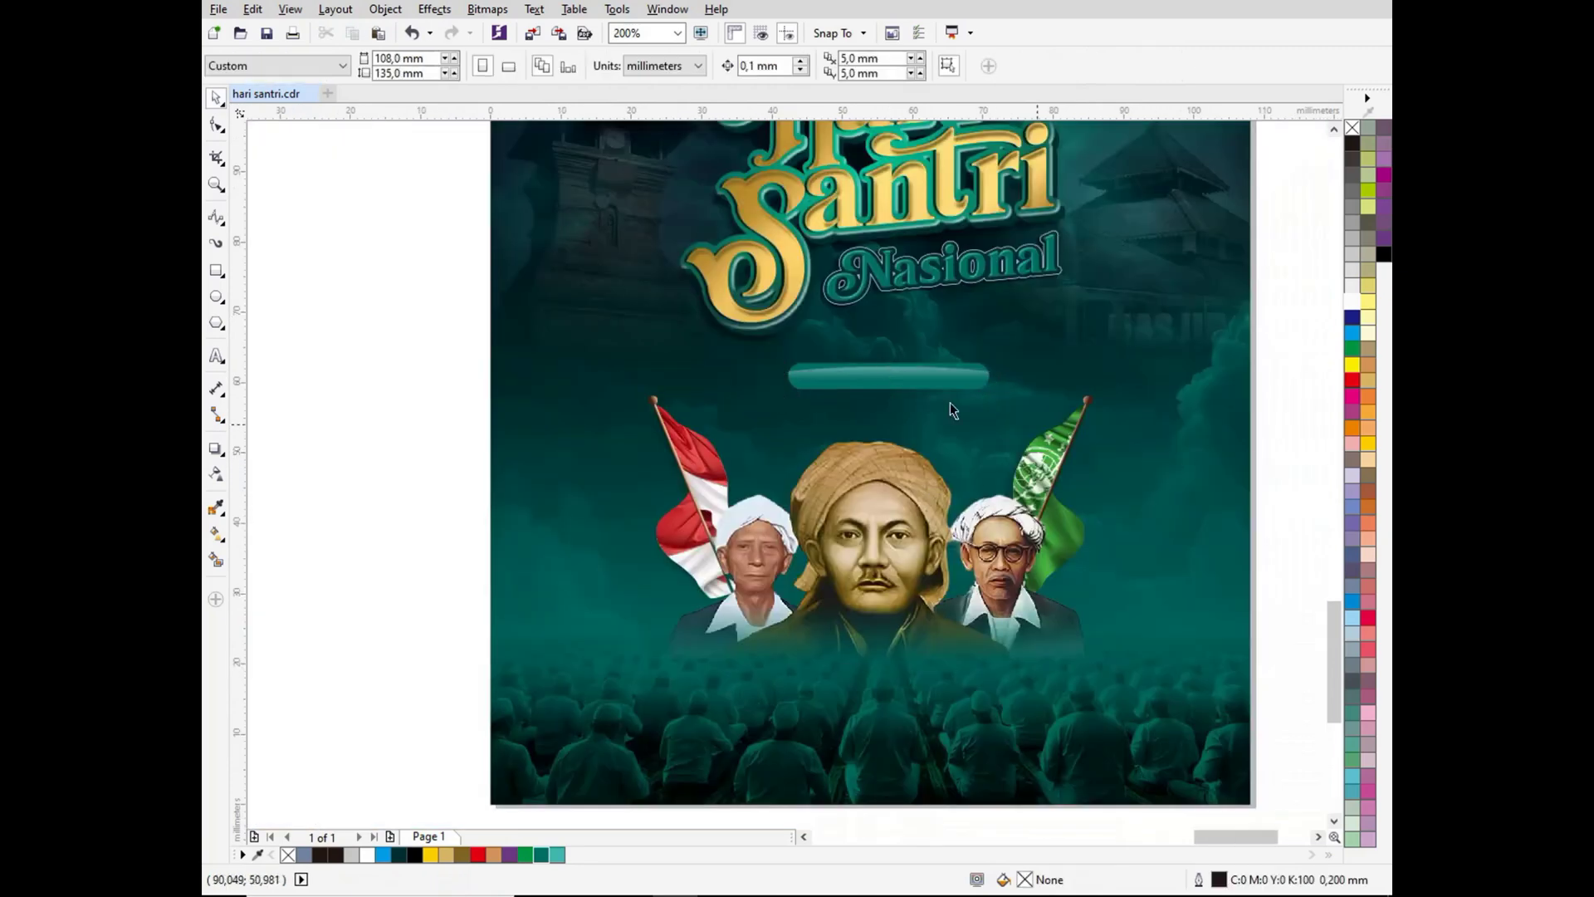
Step: Add the artistic text "22 oktober 2025" above the portraits
{"action": "left_click", "coordinate": [216, 356]}
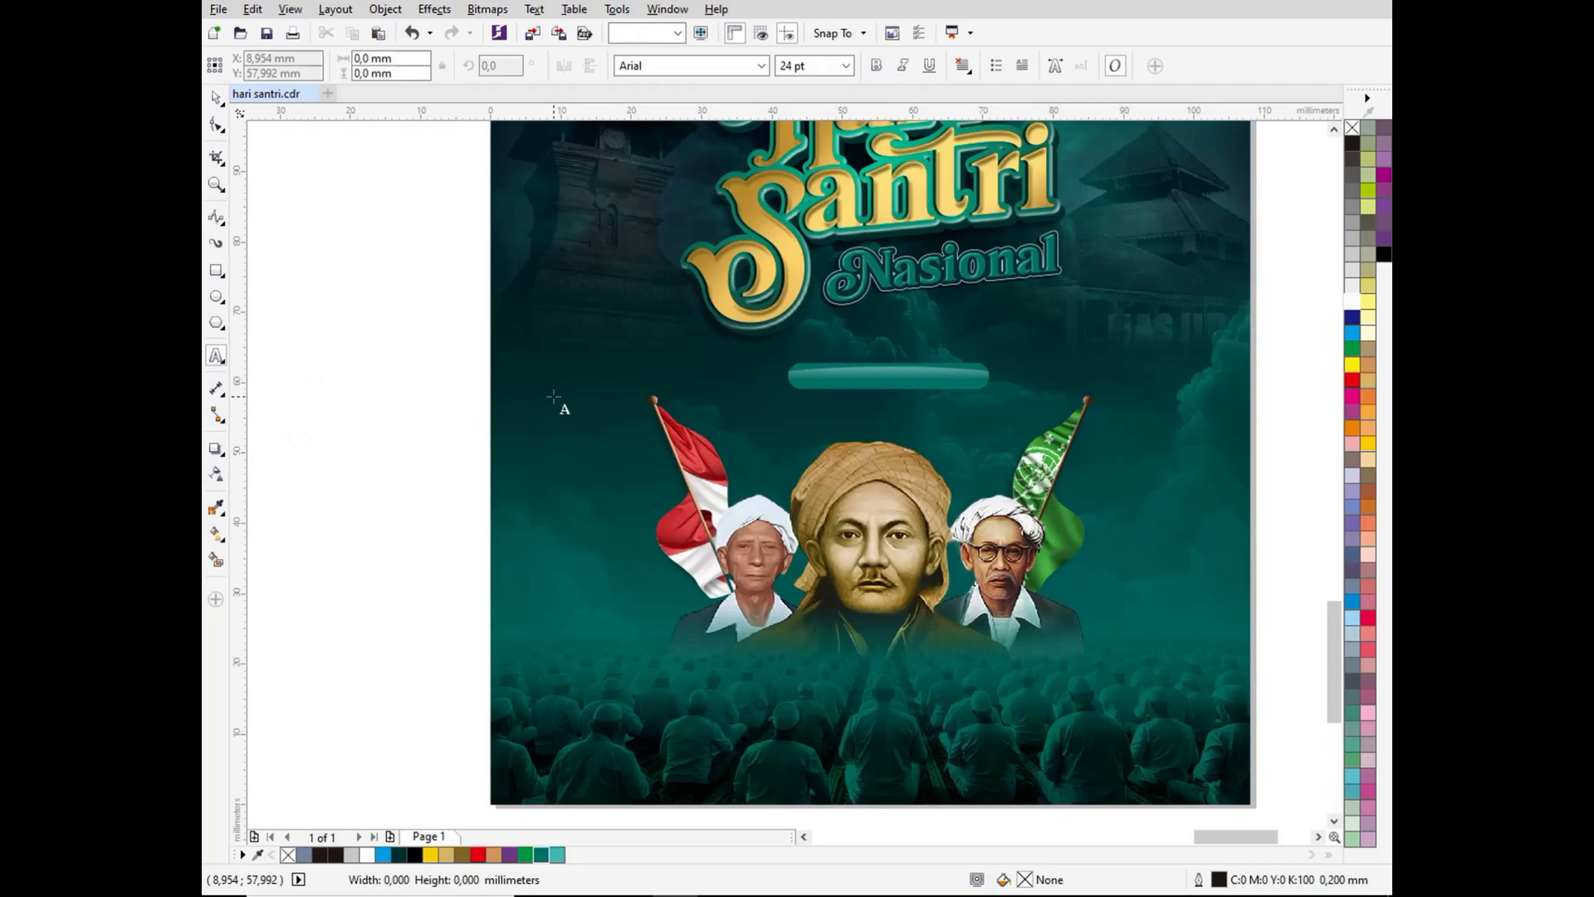
{"action": "left_click", "coordinate": [554, 397]}
{"action": "type", "text": "22 October 2025"}
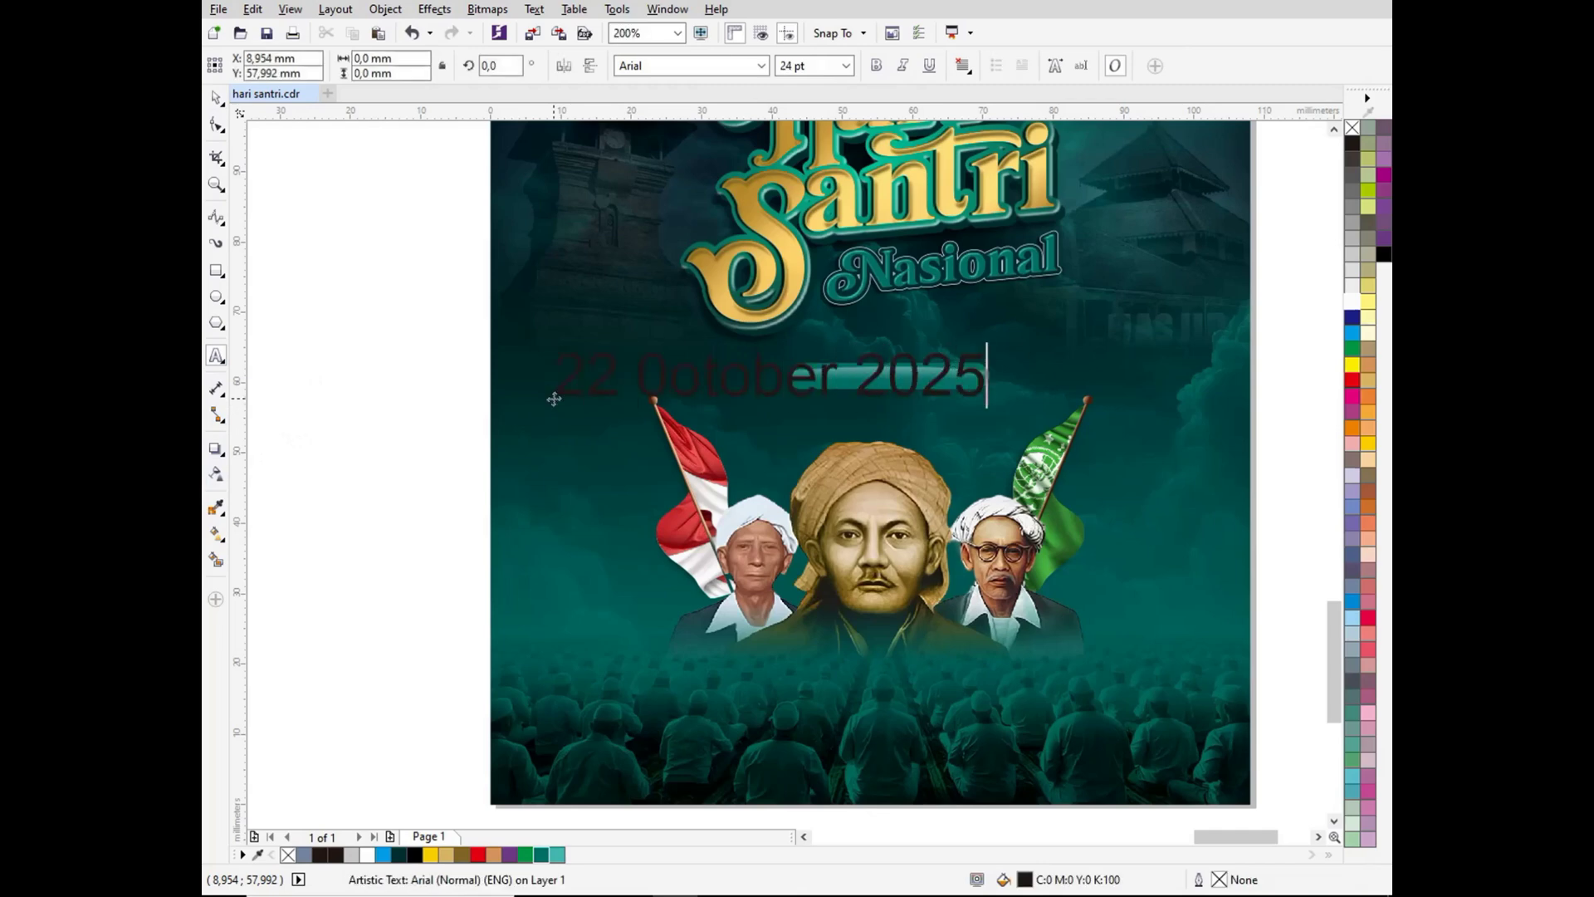
{"action": "key", "text": "ctrl+a"}
{"action": "left_click", "coordinate": [669, 377]}
{"action": "key", "text": "BackSpace"}
{"action": "key", "text": "Right"}
{"action": "type", "text": "k"}
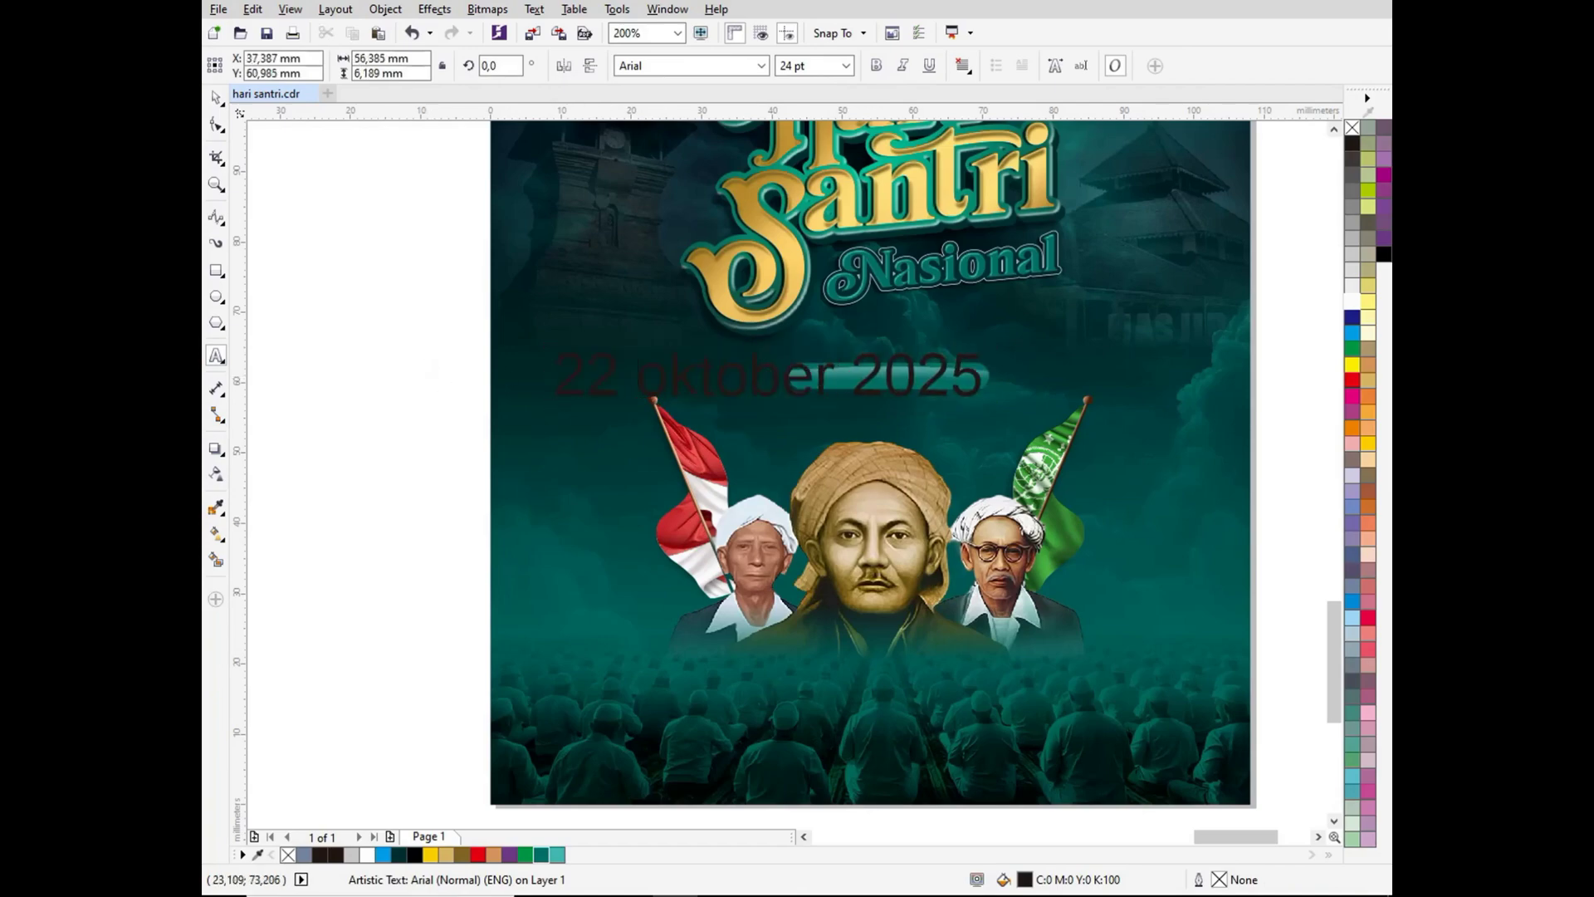
Step: Set the date text in MADE TOMMY Bold and change it to uppercase
{"action": "key", "text": "ctrl+a"}
{"action": "left_click", "coordinate": [760, 65]}
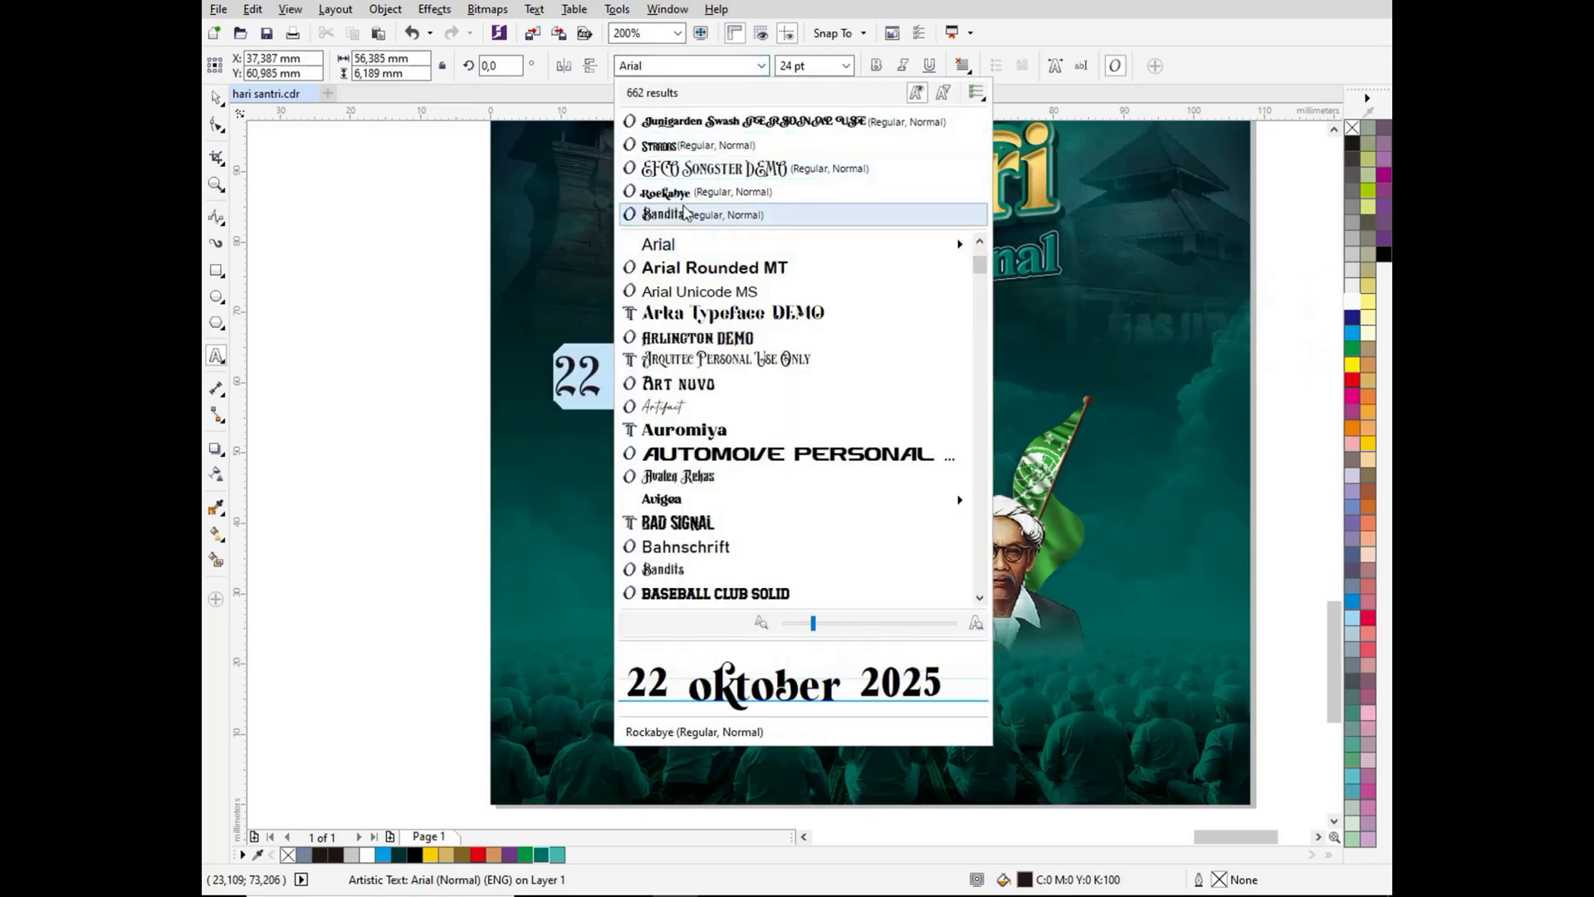
{"action": "type", "text": "made"}
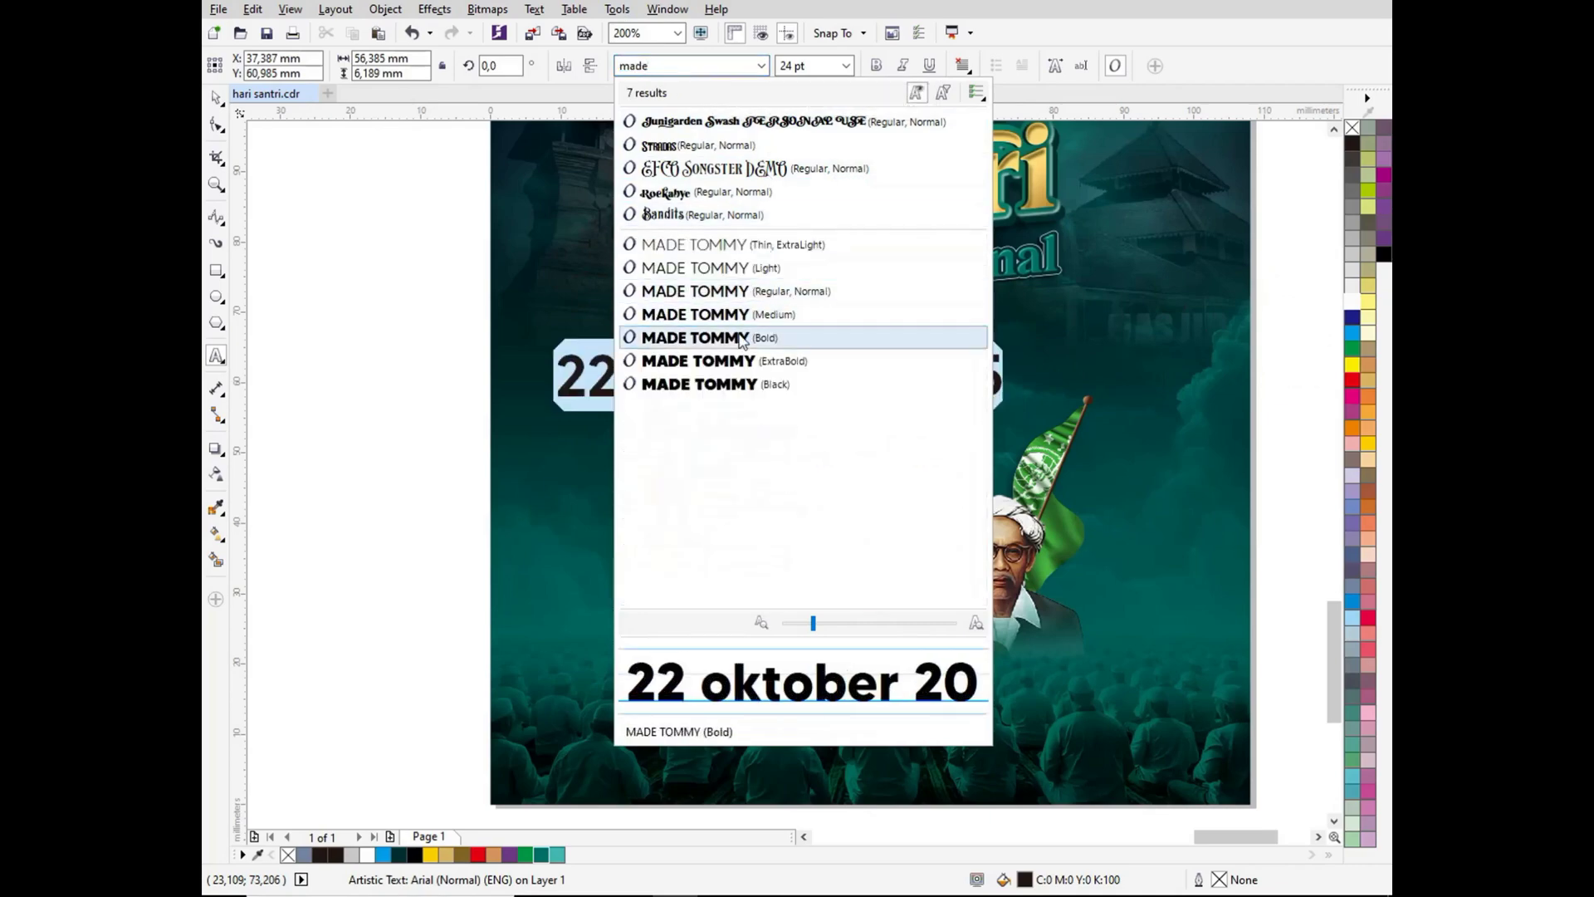
{"action": "left_click", "coordinate": [742, 338]}
{"action": "key", "text": "shift+F3"}
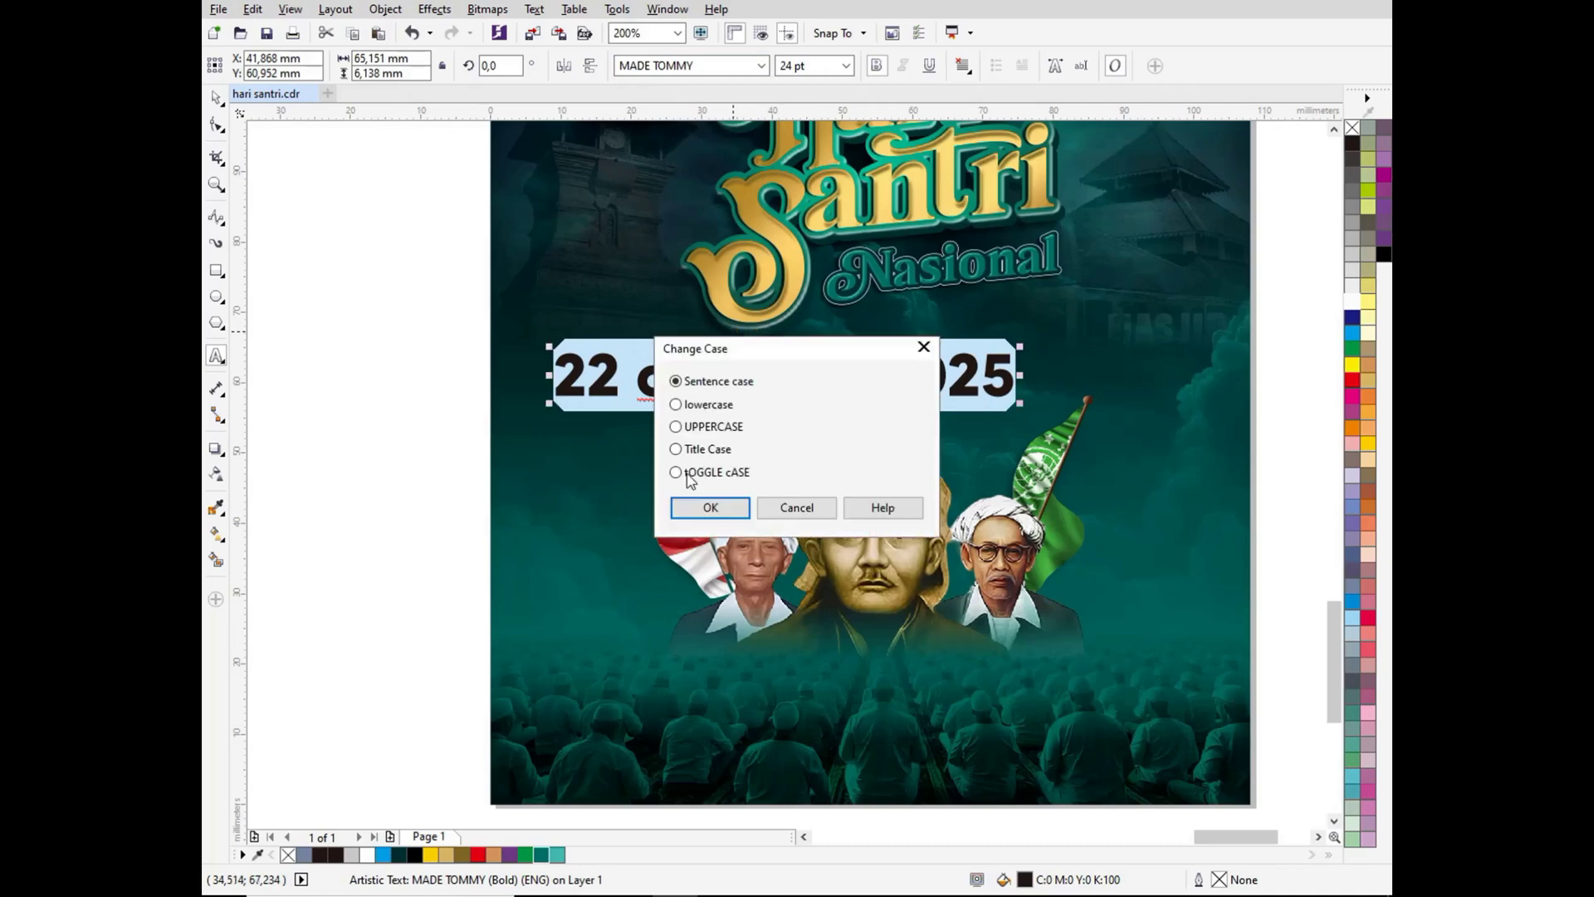
{"action": "left_click", "coordinate": [727, 426]}
{"action": "left_click", "coordinate": [711, 508]}
Step: Scale the date text down to about 25.5 × 2.2 mm and centre it on the teal rounded bar
{"action": "key", "text": "ctrl+space"}
{"action": "left_click_drag", "start_coordinate": [1075, 351], "coordinate": [901, 367]}
{"action": "left_click", "coordinate": [942, 372], "text": "shift"}
{"action": "key", "text": "c"}
{"action": "left_click", "coordinate": [1292, 420]}
{"action": "scroll", "coordinate": [987, 391], "scroll_direction": "up", "scroll_amount": 2}
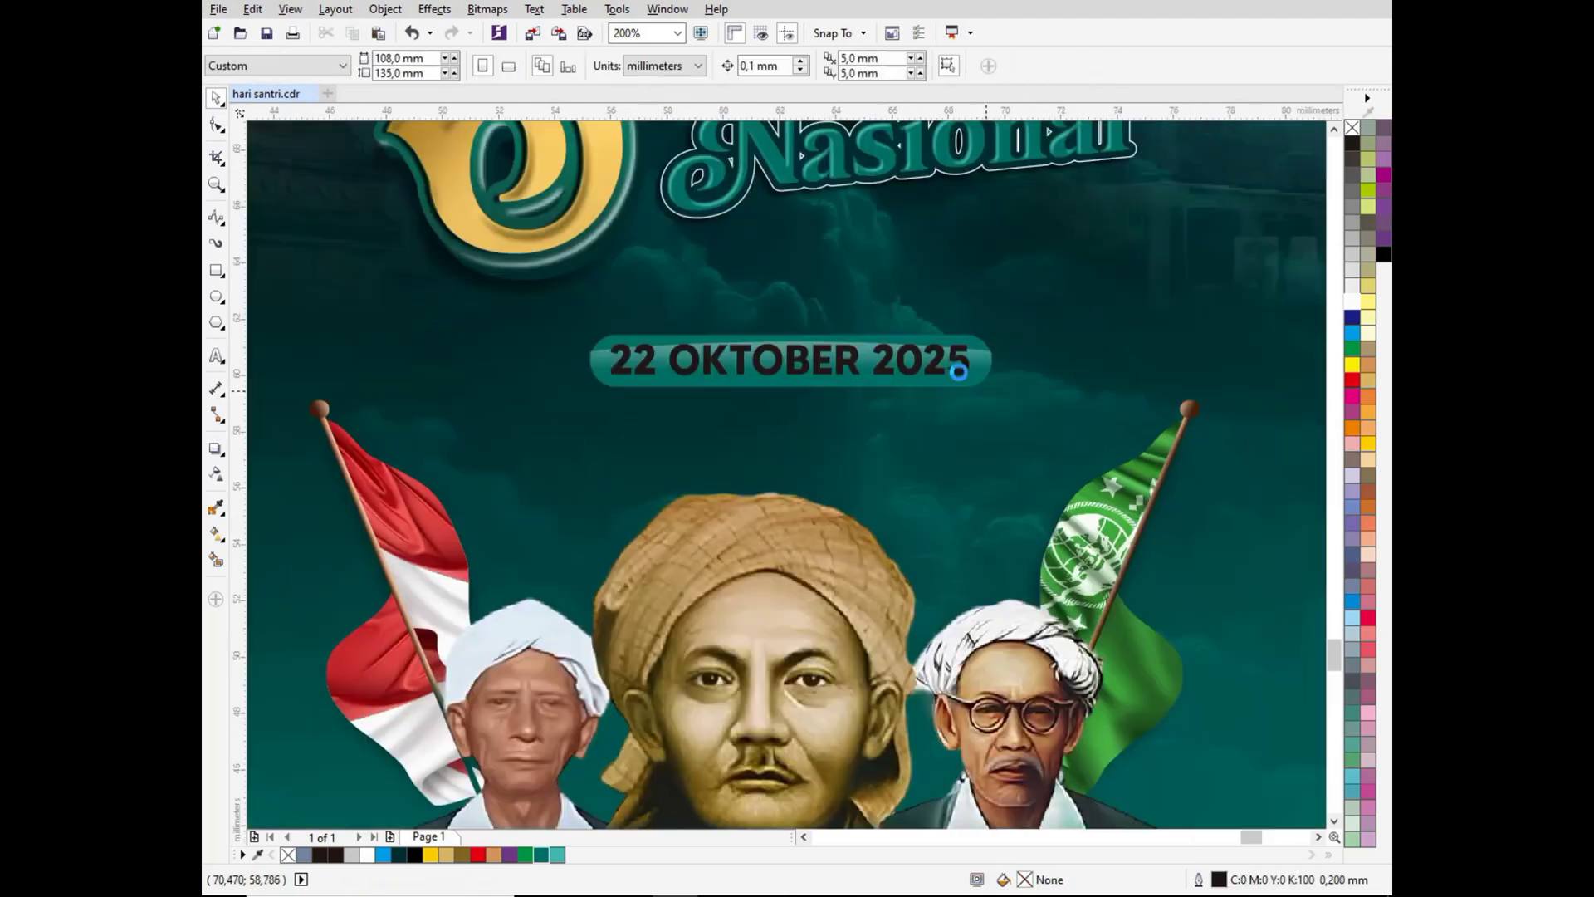
Step: Fill the date text on the rounded bar white
{"action": "left_click", "coordinate": [955, 349]}
{"action": "left_click", "coordinate": [1352, 301]}
{"action": "scroll", "coordinate": [1078, 369], "scroll_direction": "down", "scroll_amount": 3}
{"action": "left_click", "coordinate": [1021, 373]}
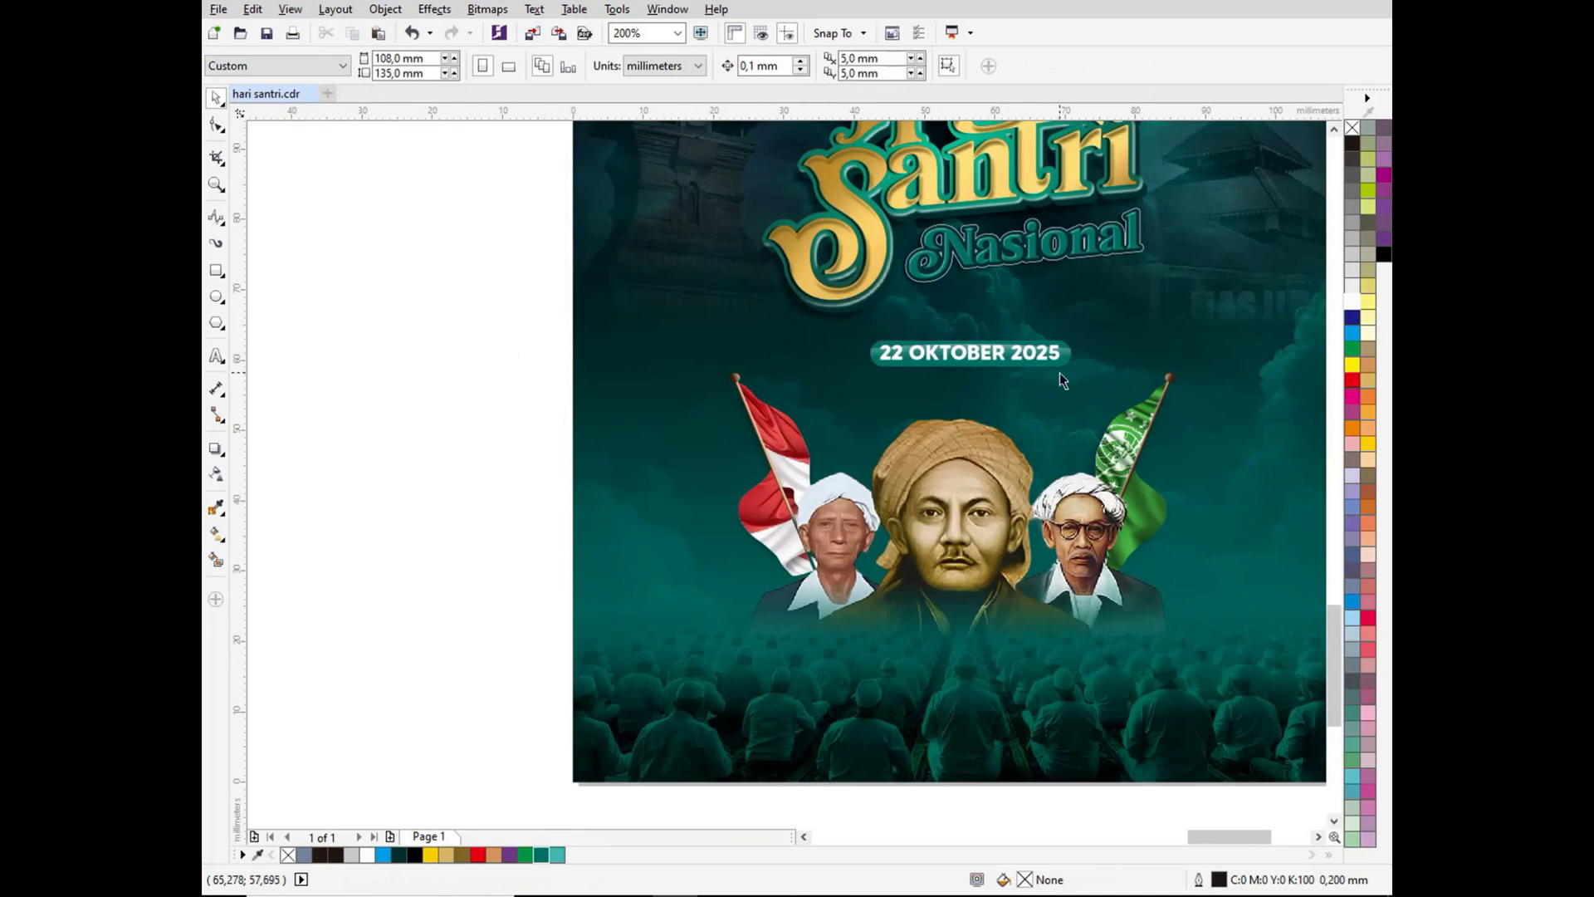
Step: Narrow the white highlight to about 28.5 mm to fit the bar's rounded ends and lower it slightly
{"action": "scroll", "coordinate": [1063, 349], "scroll_direction": "up", "scroll_amount": 3}
{"action": "scroll", "coordinate": [1061, 304], "scroll_direction": "up", "scroll_amount": 2}
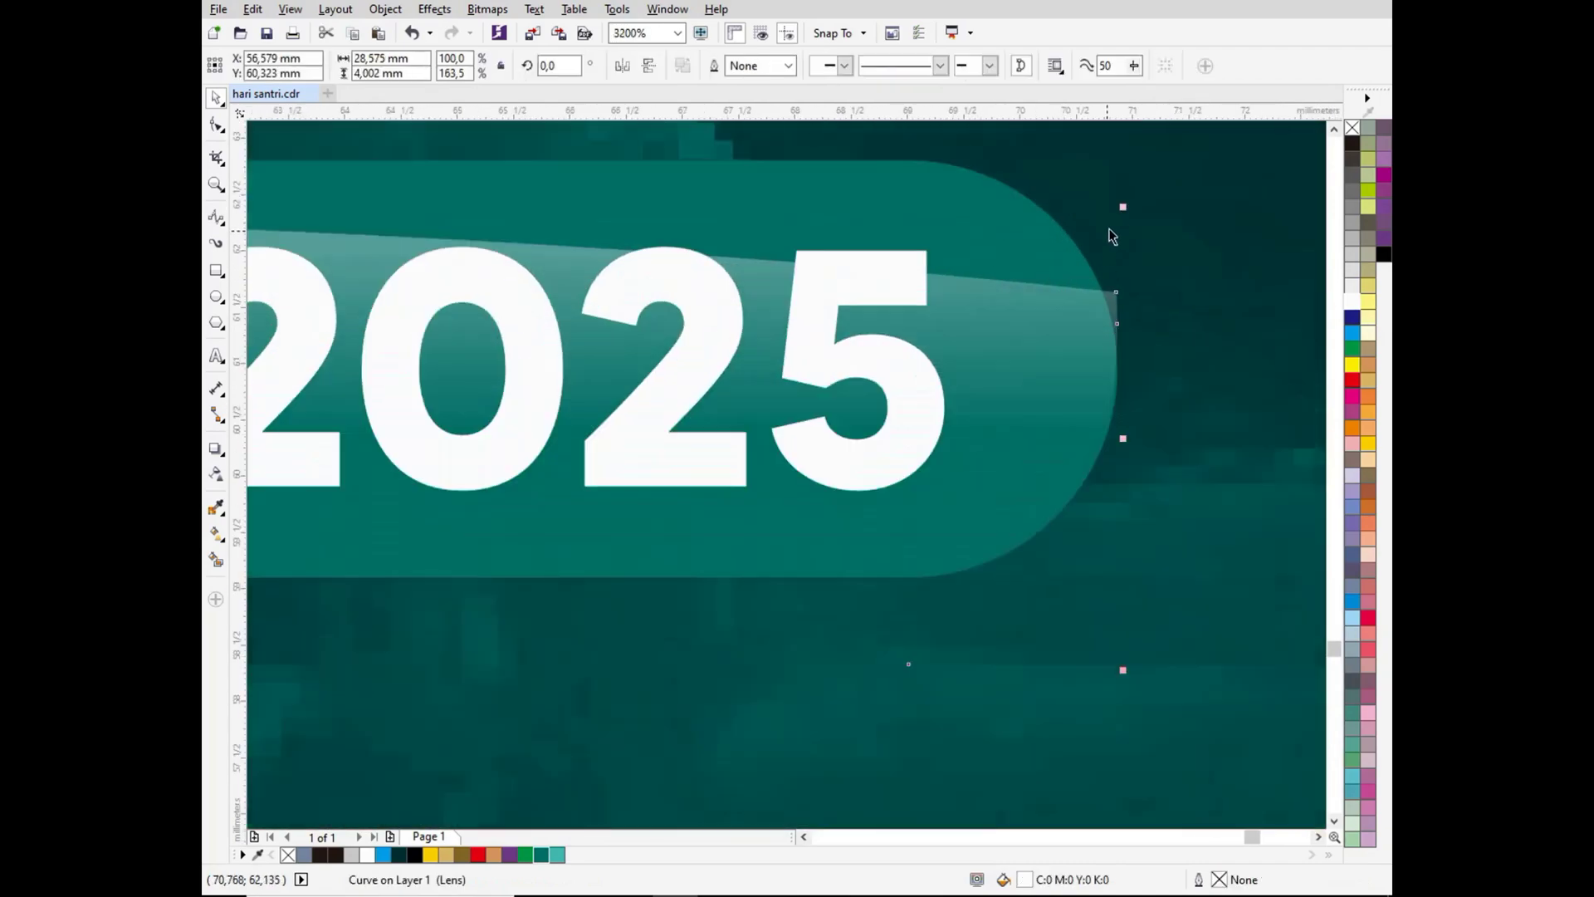
{"action": "left_click_drag", "start_coordinate": [1121, 210], "coordinate": [1108, 212]}
{"action": "left_click_drag", "start_coordinate": [1081, 296], "coordinate": [1082, 329]}
{"action": "left_click_drag", "start_coordinate": [1110, 244], "coordinate": [1157, 291]}
{"action": "scroll", "coordinate": [1089, 351], "scroll_direction": "down", "scroll_amount": 2}
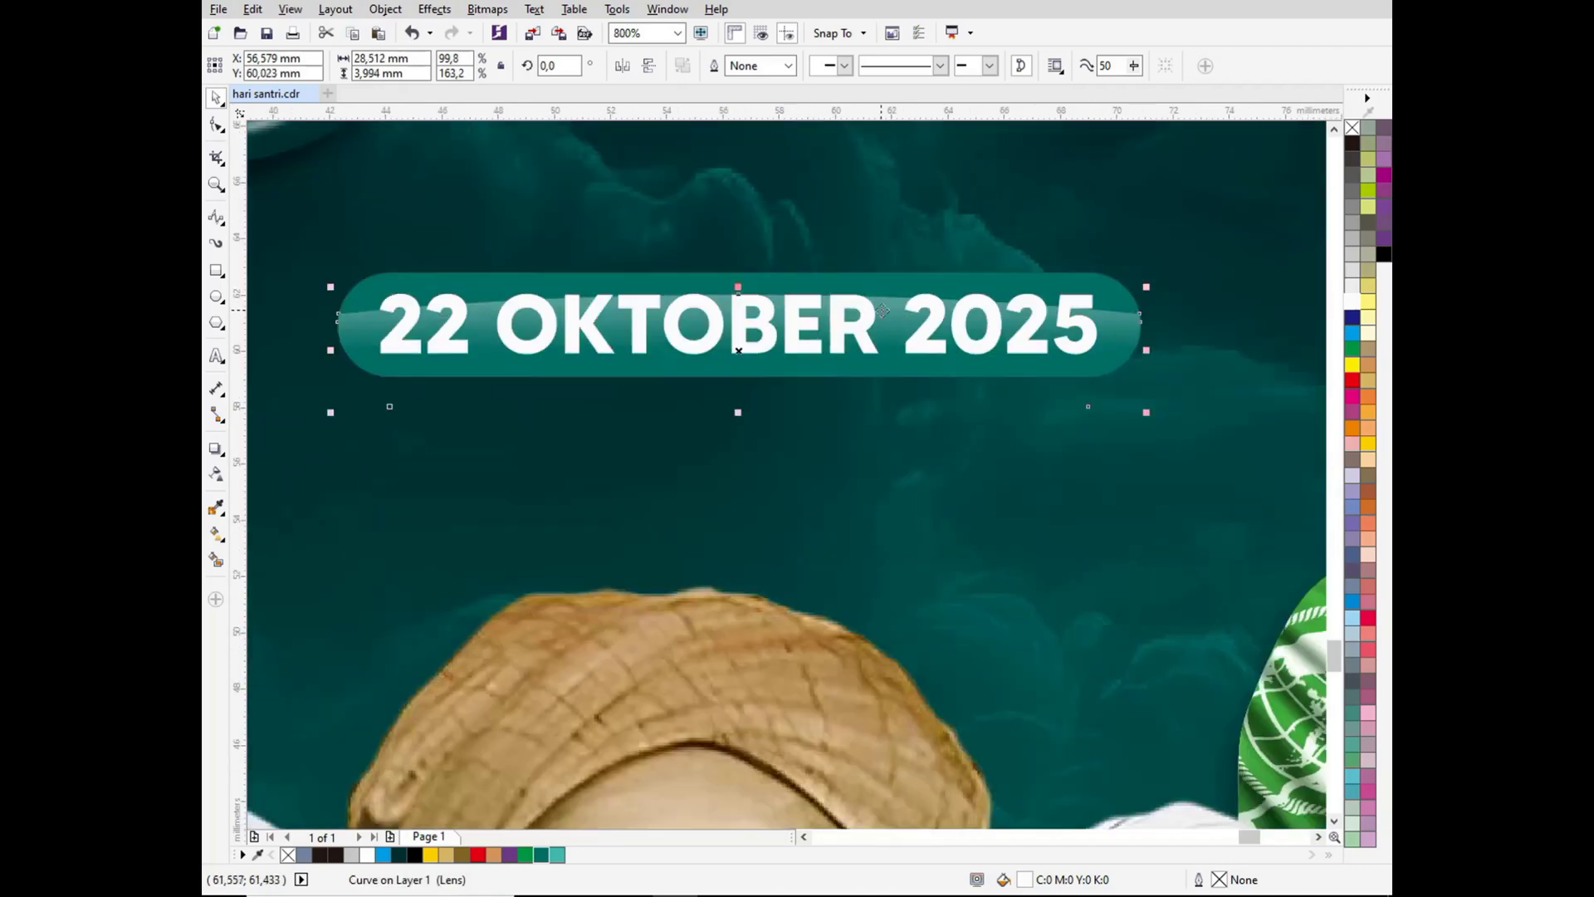
{"action": "left_click_drag", "start_coordinate": [888, 308], "coordinate": [888, 318]}
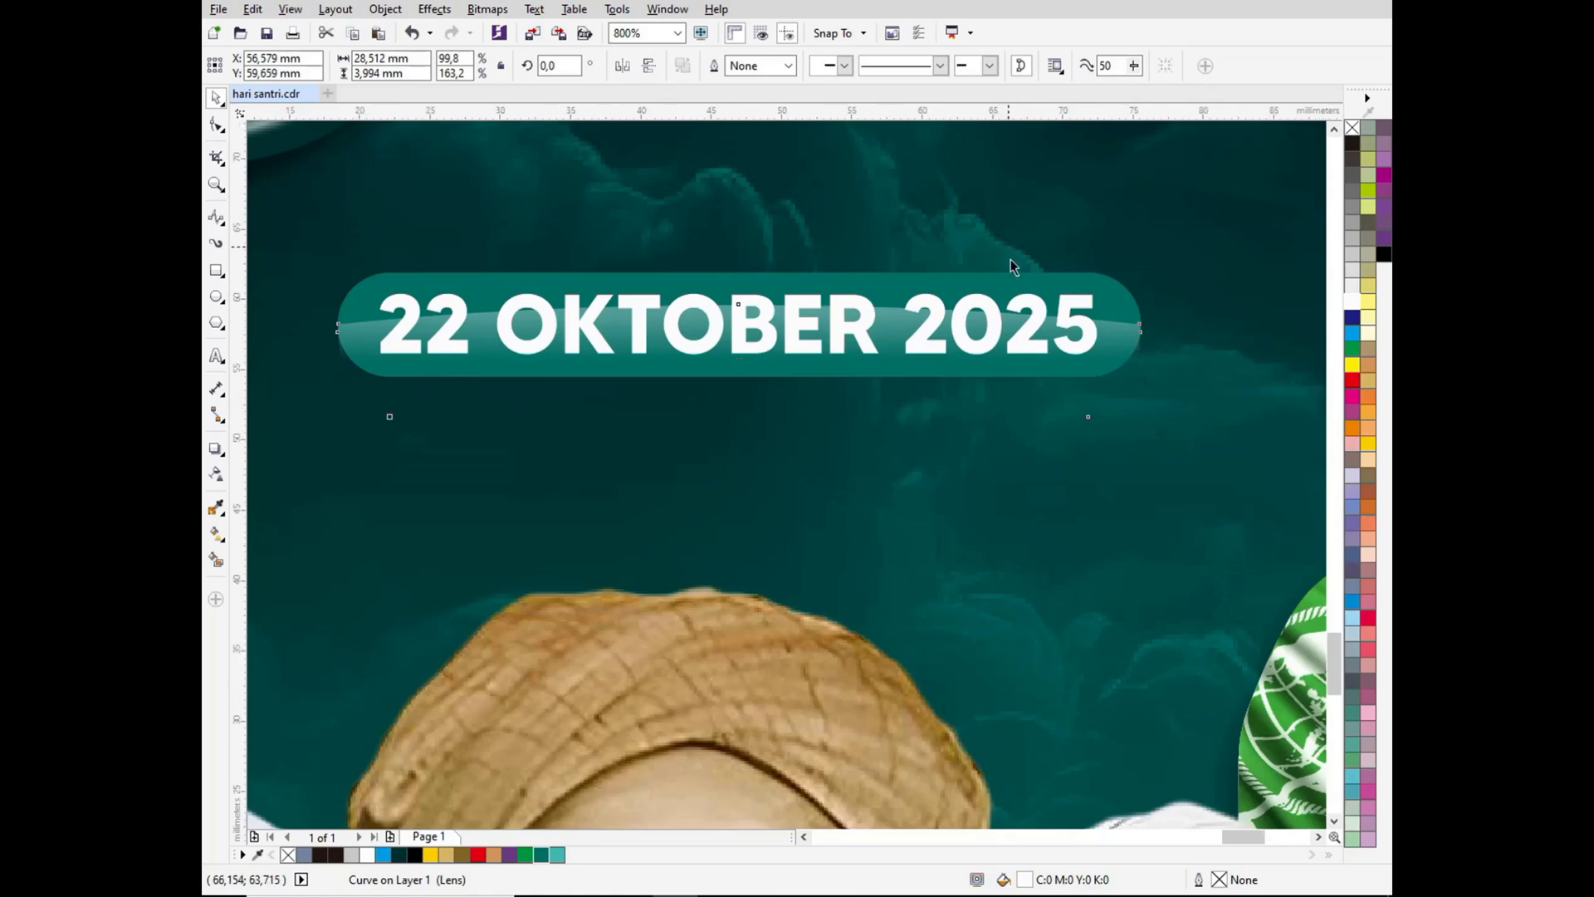
{"action": "scroll", "coordinate": [1007, 249], "scroll_direction": "down", "scroll_amount": 2}
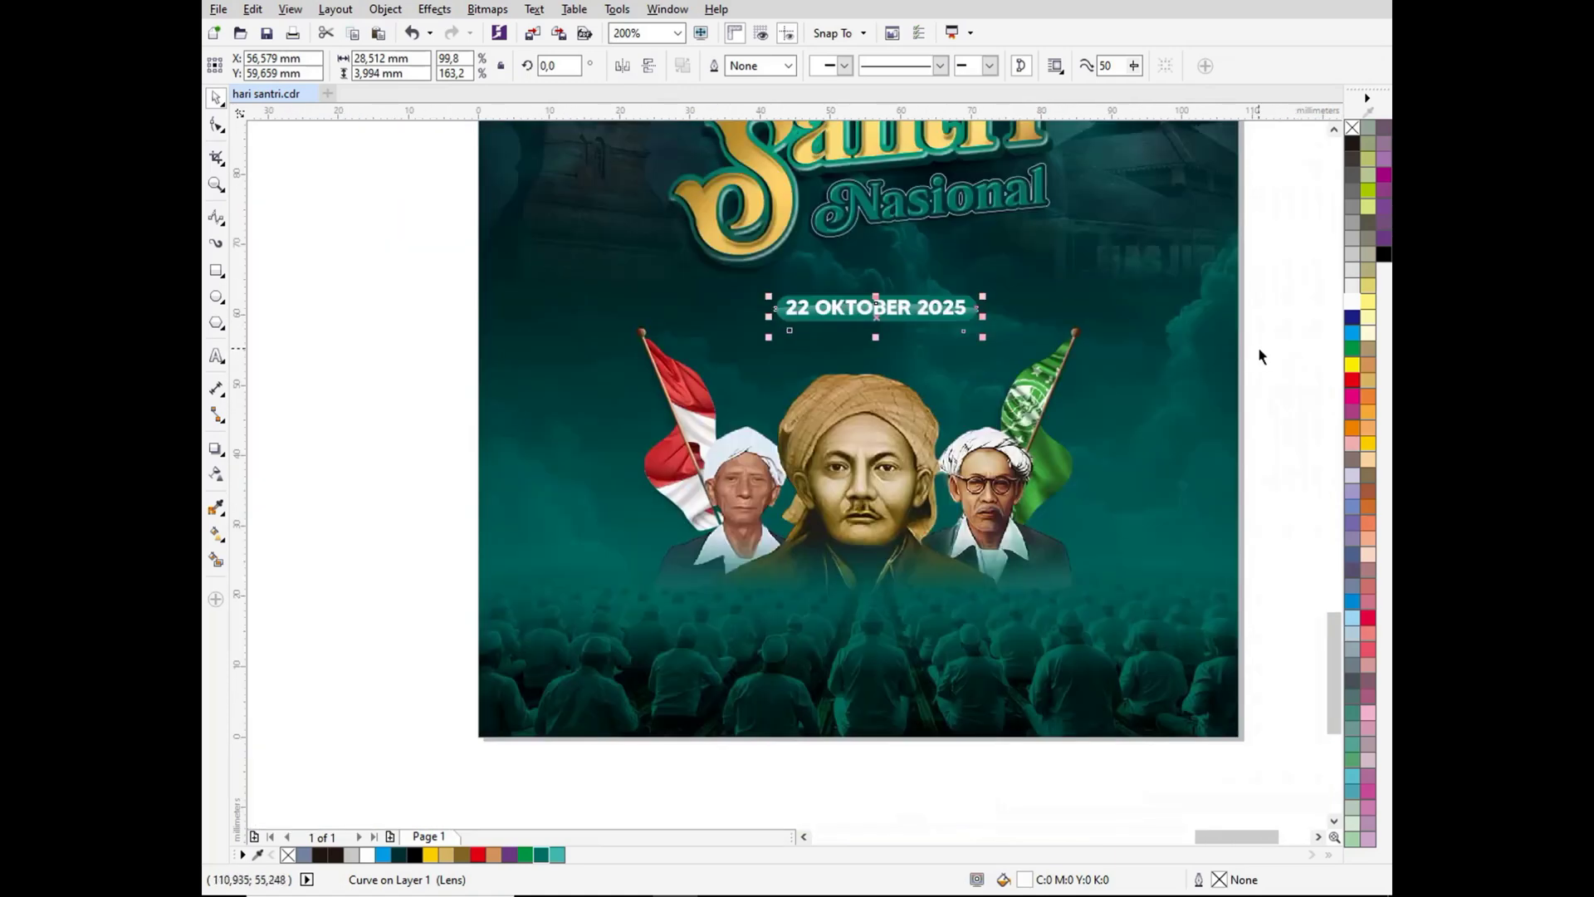
Step: Remove the white highlight from the bar and shrink the date text slightly about its centre
{"action": "left_click", "coordinate": [1258, 346]}
{"action": "scroll", "coordinate": [937, 294], "scroll_direction": "up", "scroll_amount": 2}
{"action": "left_click", "coordinate": [988, 321]}
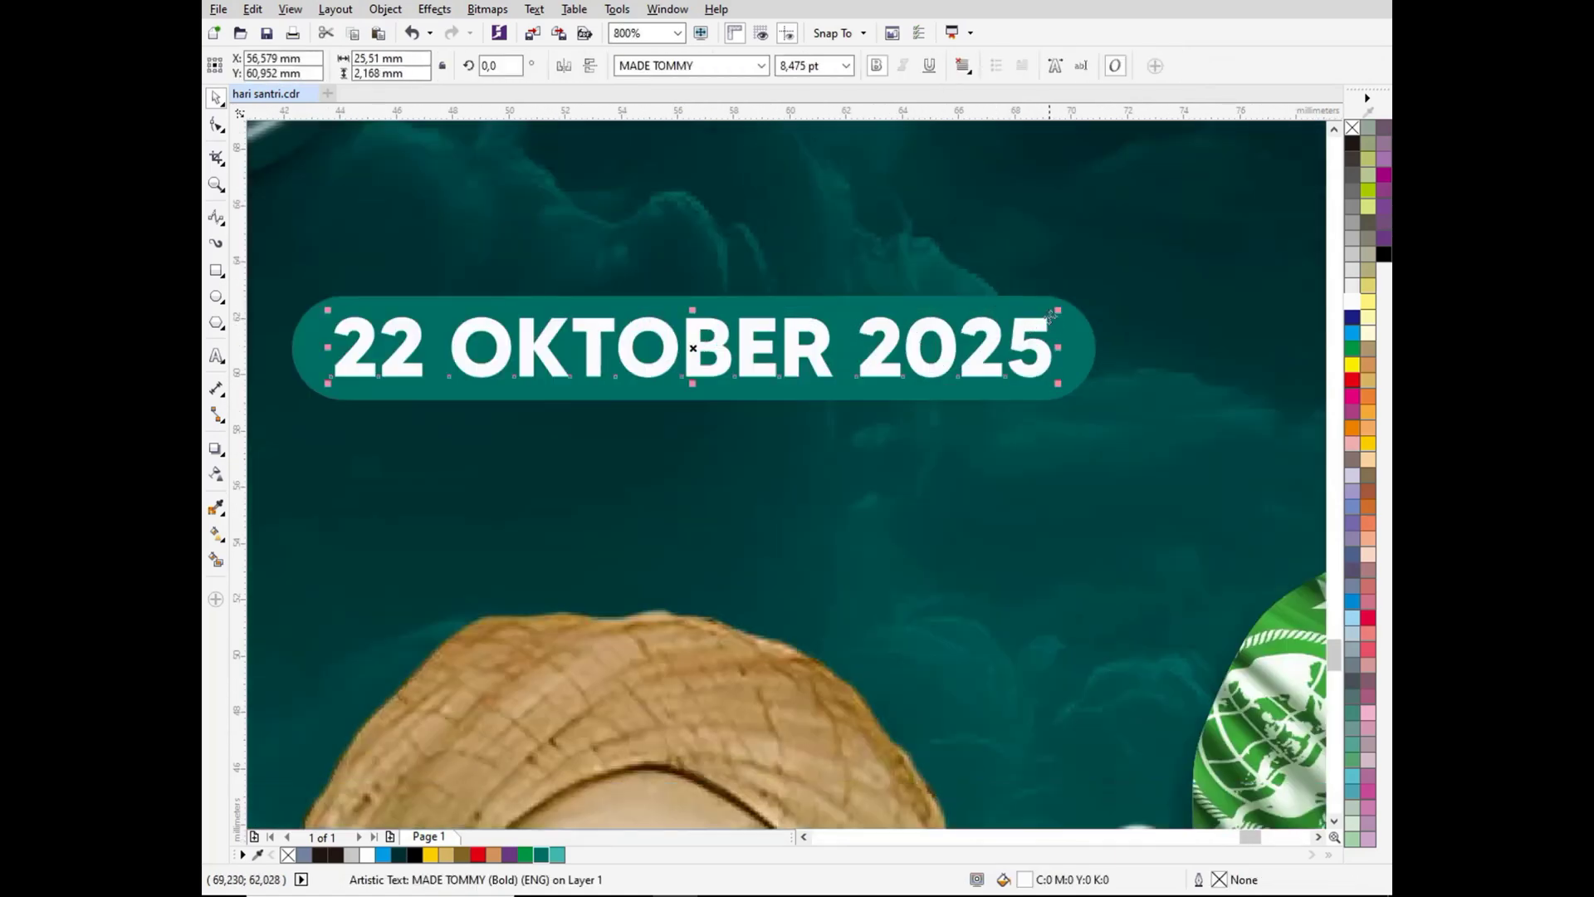
{"action": "left_click_drag", "start_coordinate": [1051, 313], "coordinate": [1029, 305]}
{"action": "left_click", "coordinate": [1056, 334]}
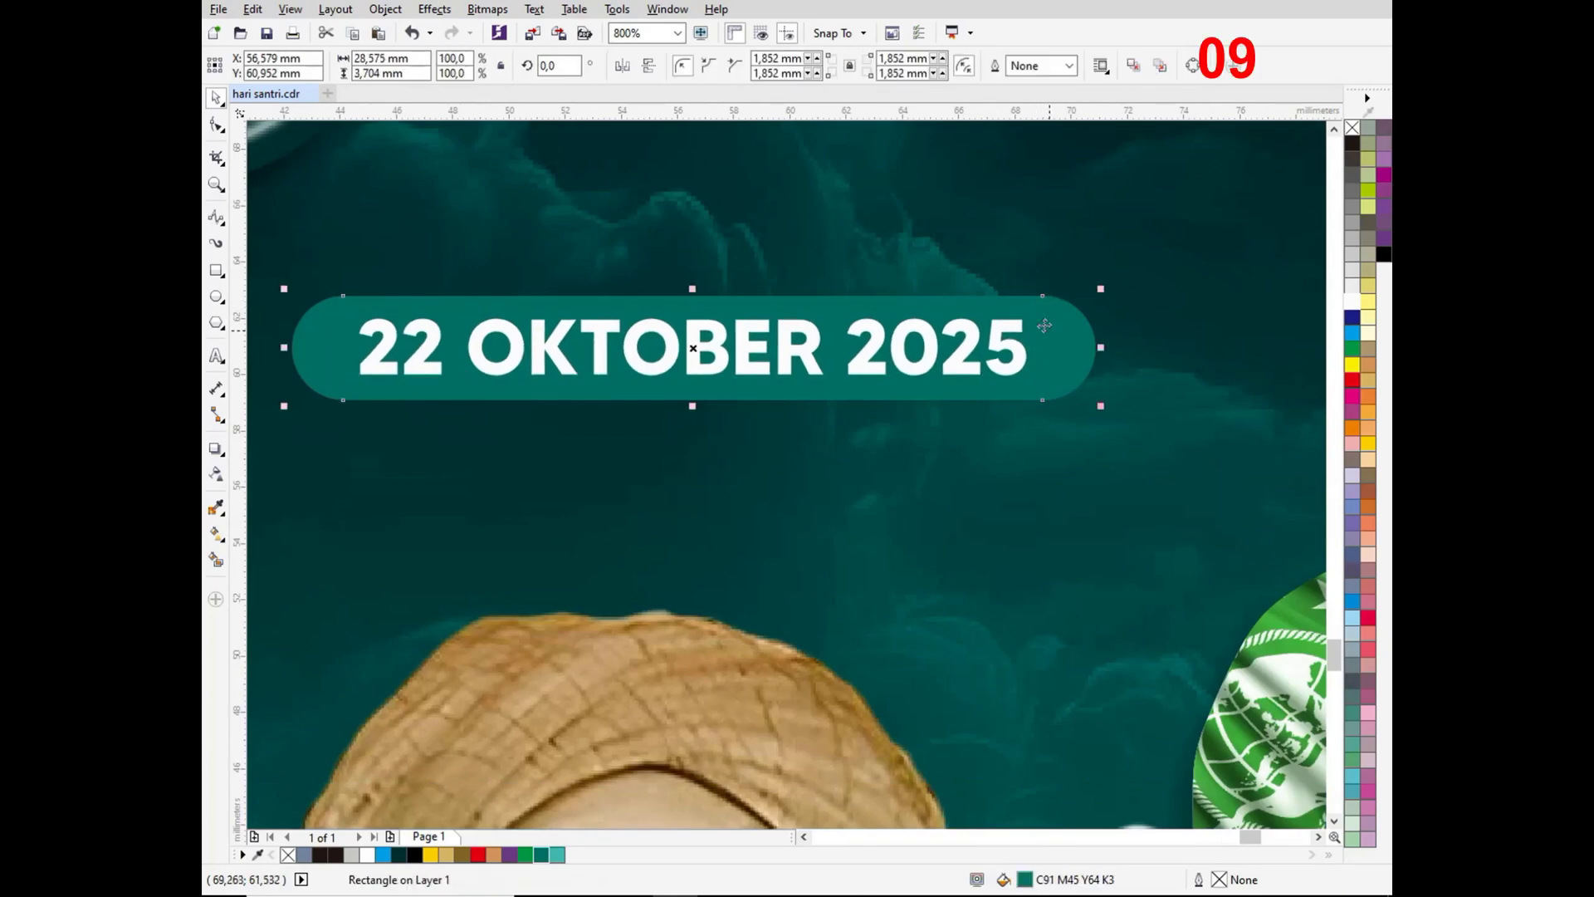
{"action": "scroll", "coordinate": [1056, 334], "scroll_direction": "down", "scroll_amount": 3}
{"action": "key", "text": "Escape"}
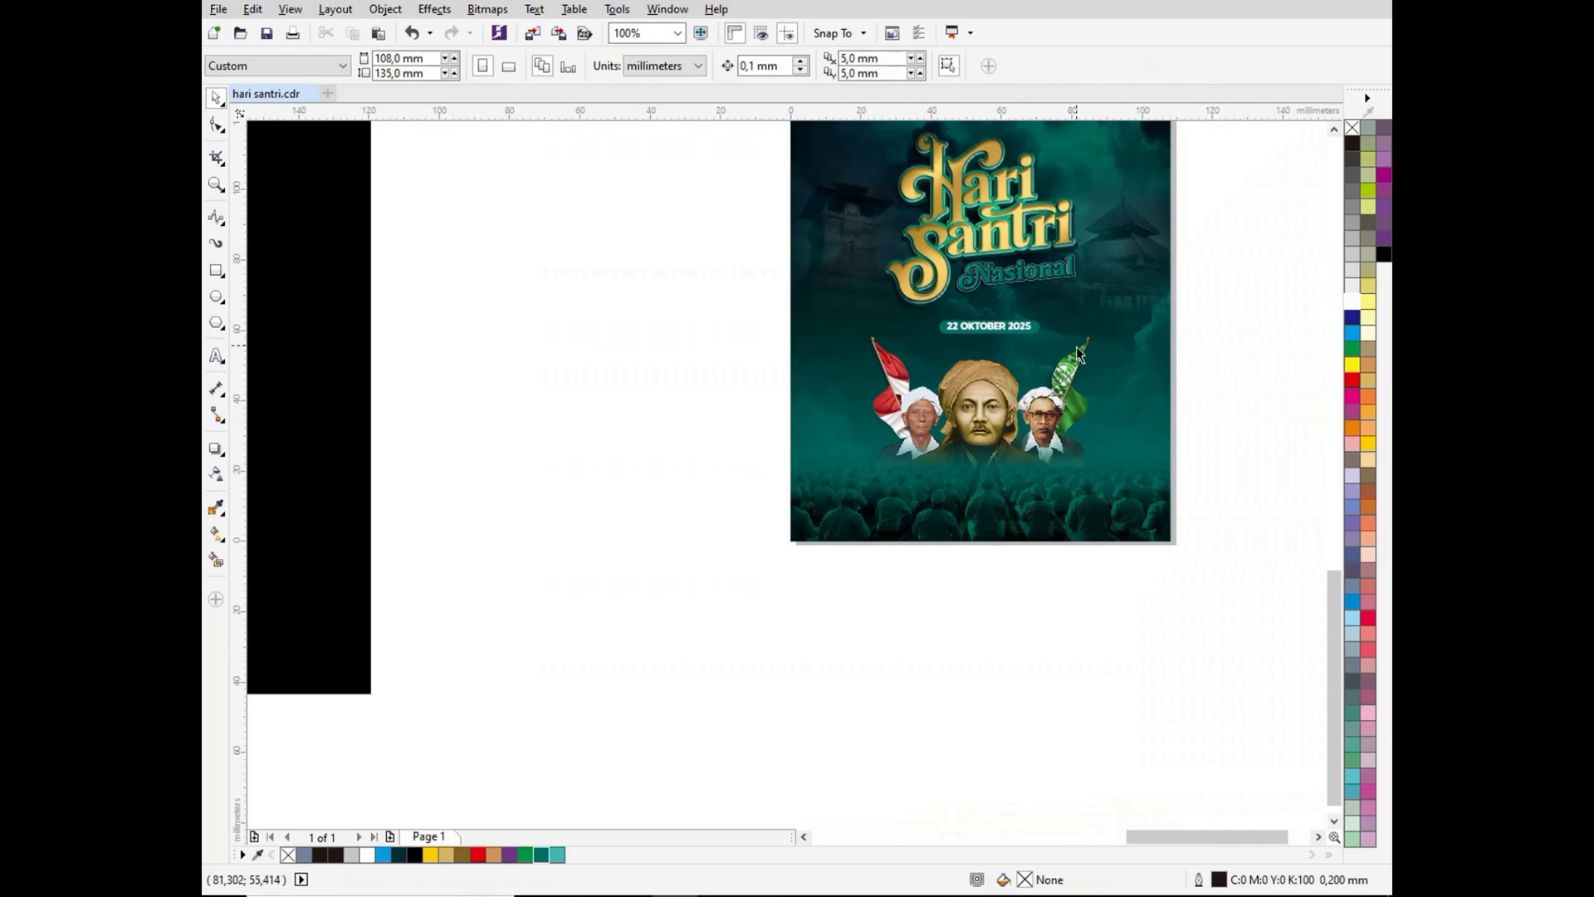
Step: Give the rounded bar an elliptical fountain fill with the light teal from the document palette at its centre
{"action": "scroll", "coordinate": [1038, 327], "scroll_direction": "up", "scroll_amount": 1}
{"action": "left_click", "coordinate": [1038, 325]}
{"action": "key", "text": "F11"}
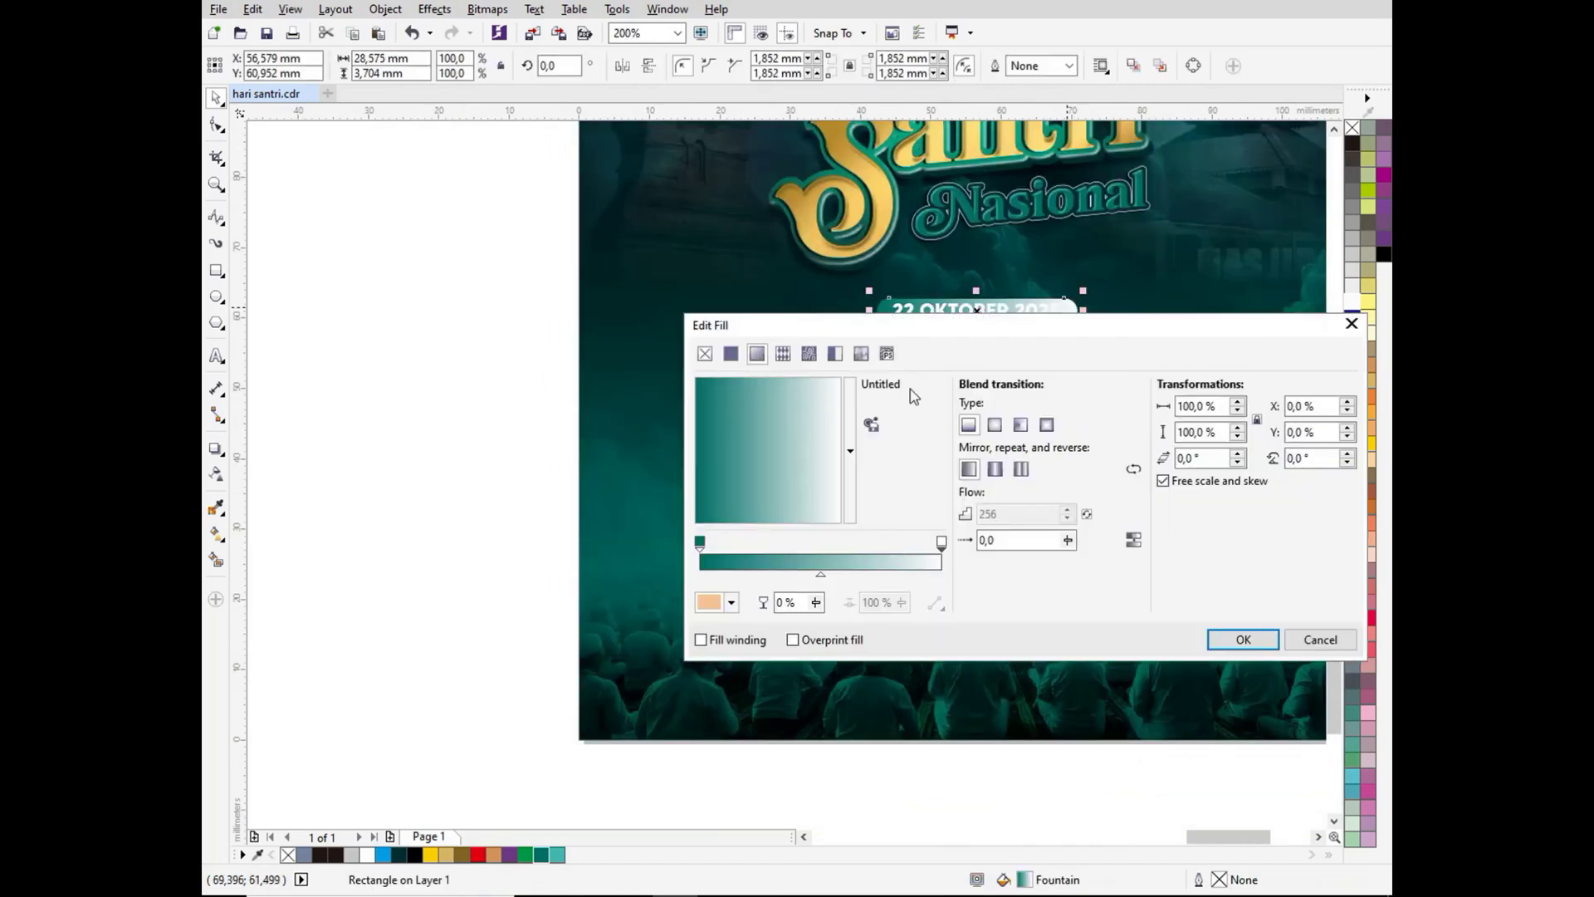
{"action": "left_click", "coordinate": [998, 425]}
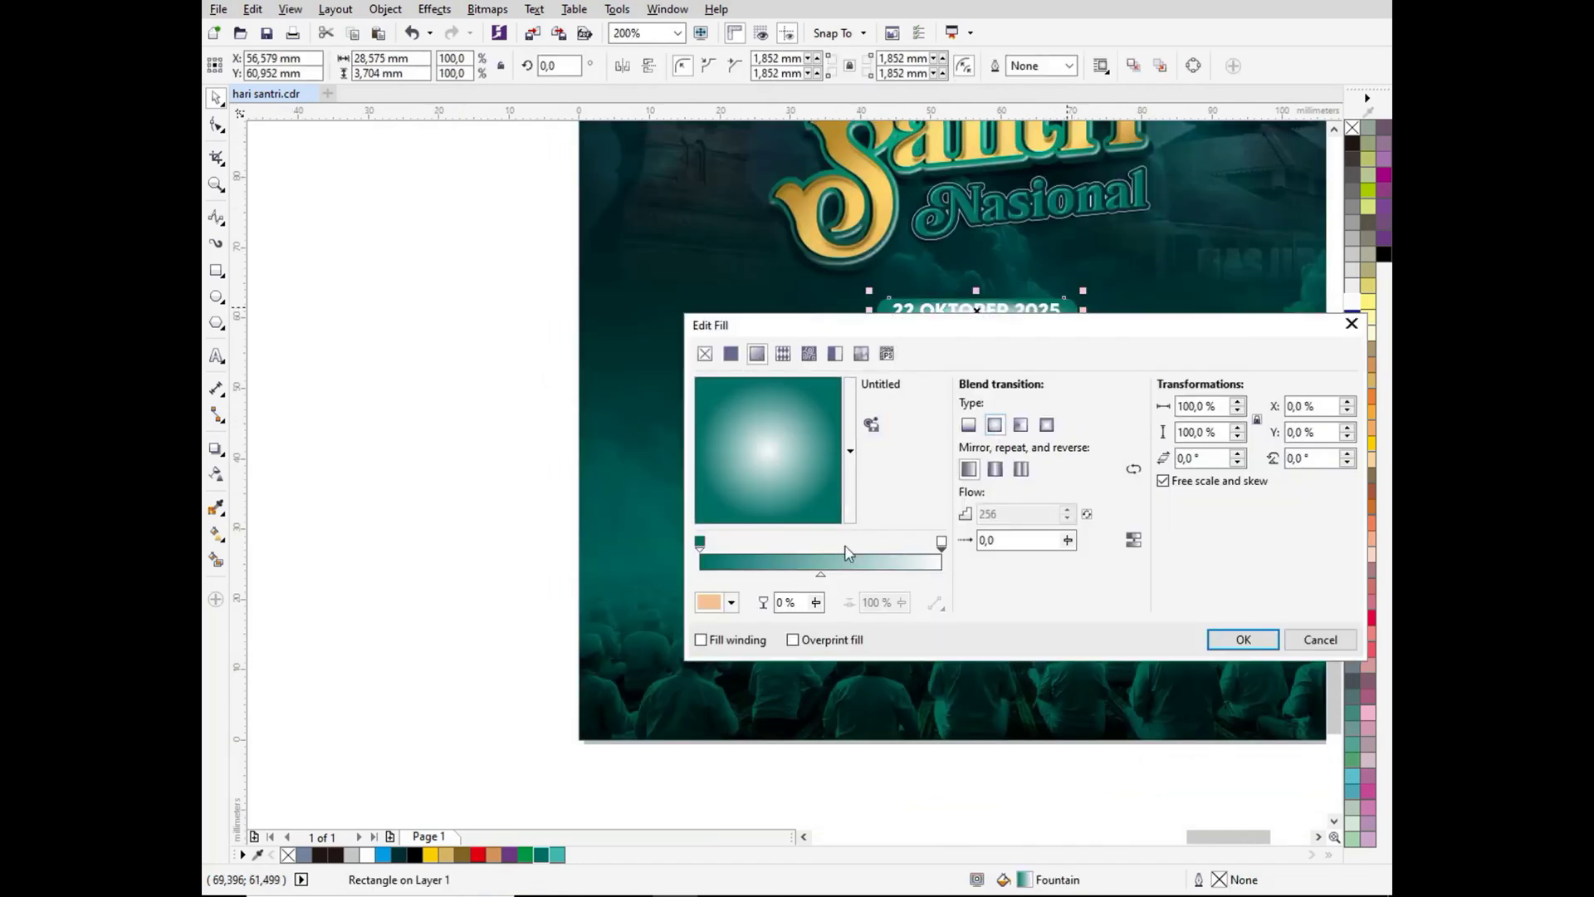
{"action": "left_click", "coordinate": [731, 604]}
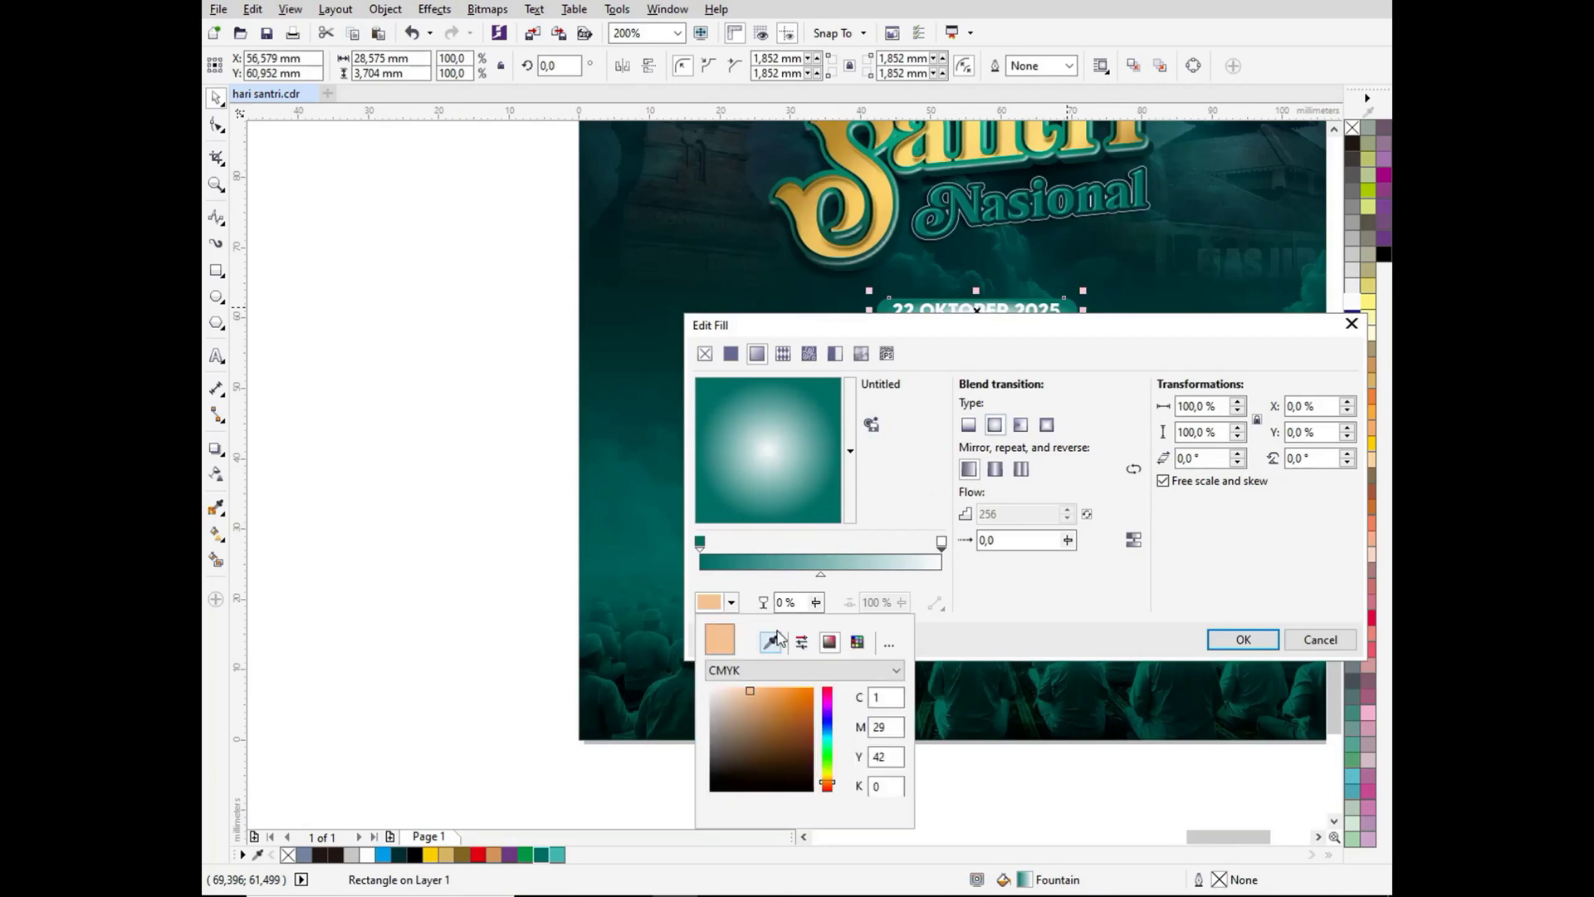
{"action": "left_click", "coordinate": [560, 858]}
{"action": "left_click", "coordinate": [752, 543]}
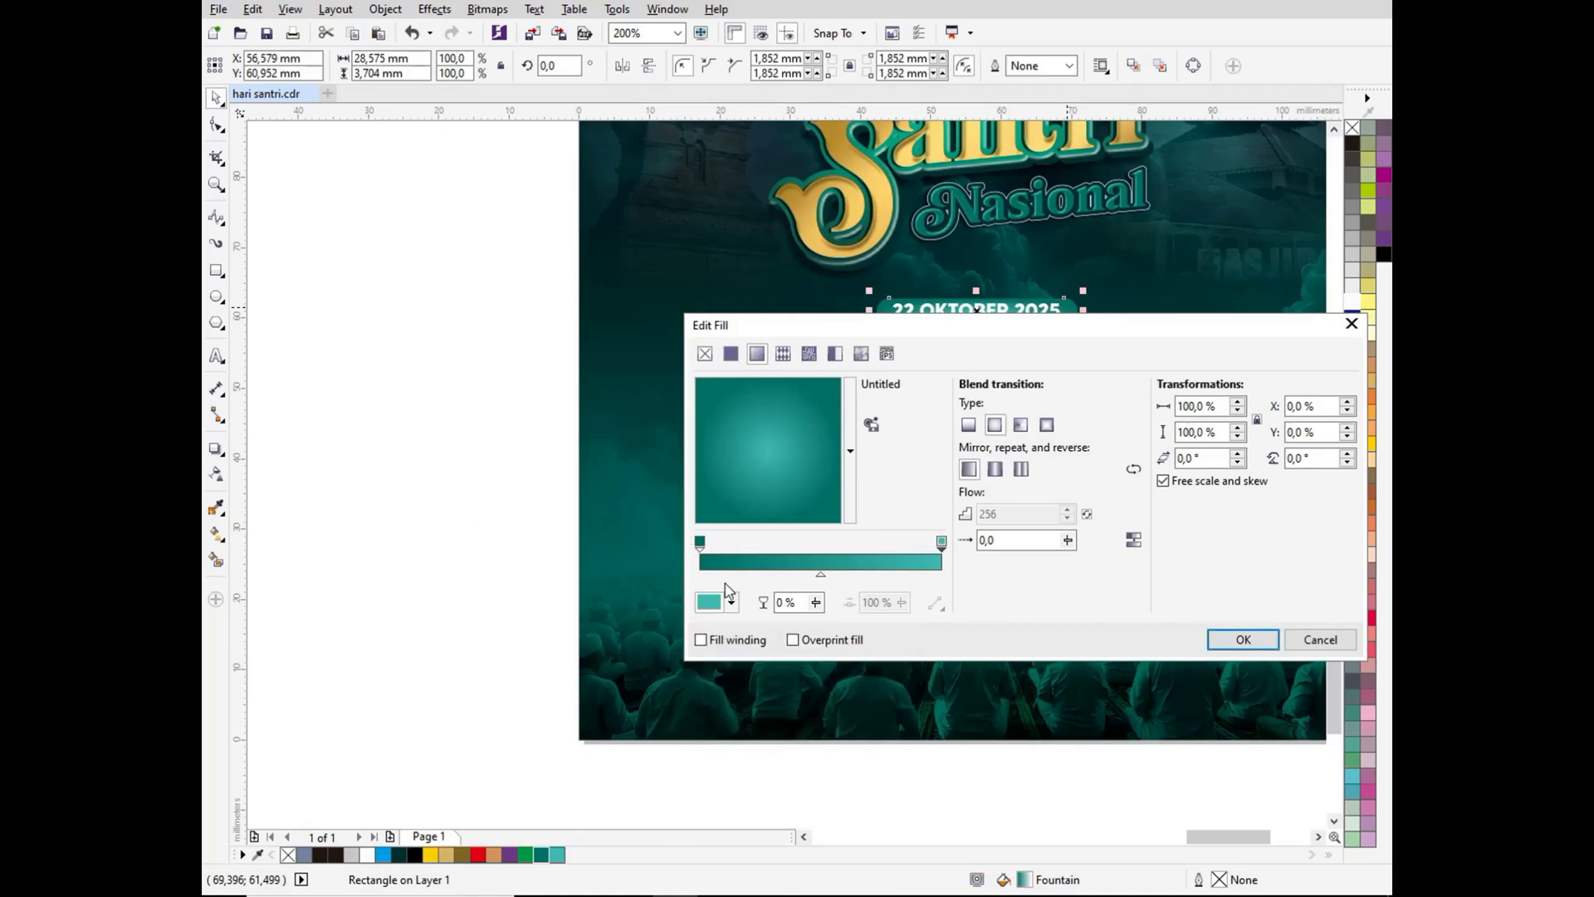
Step: Set the fountain fill's outer colour to dark teal (C100 M60 Y76 K29) and apply the fill to the bar
{"action": "left_click", "coordinate": [699, 543]}
{"action": "left_click", "coordinate": [732, 604]}
{"action": "left_click_drag", "start_coordinate": [814, 750], "coordinate": [813, 757]}
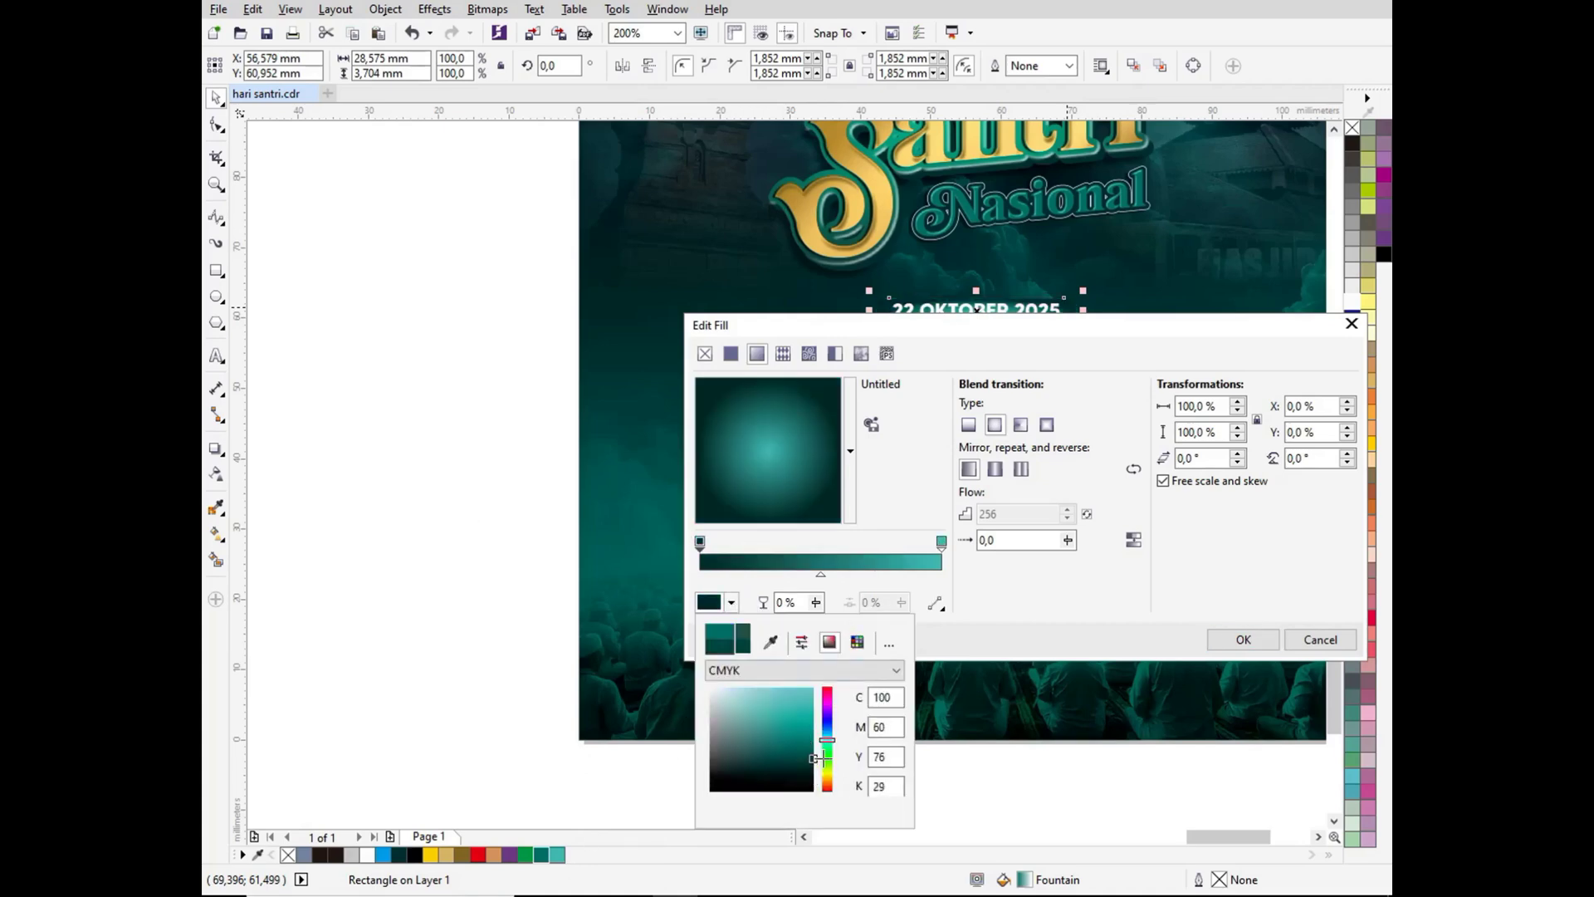
{"action": "left_click", "coordinate": [1246, 636]}
{"action": "left_click", "coordinate": [1242, 639]}
{"action": "left_click", "coordinate": [560, 470]}
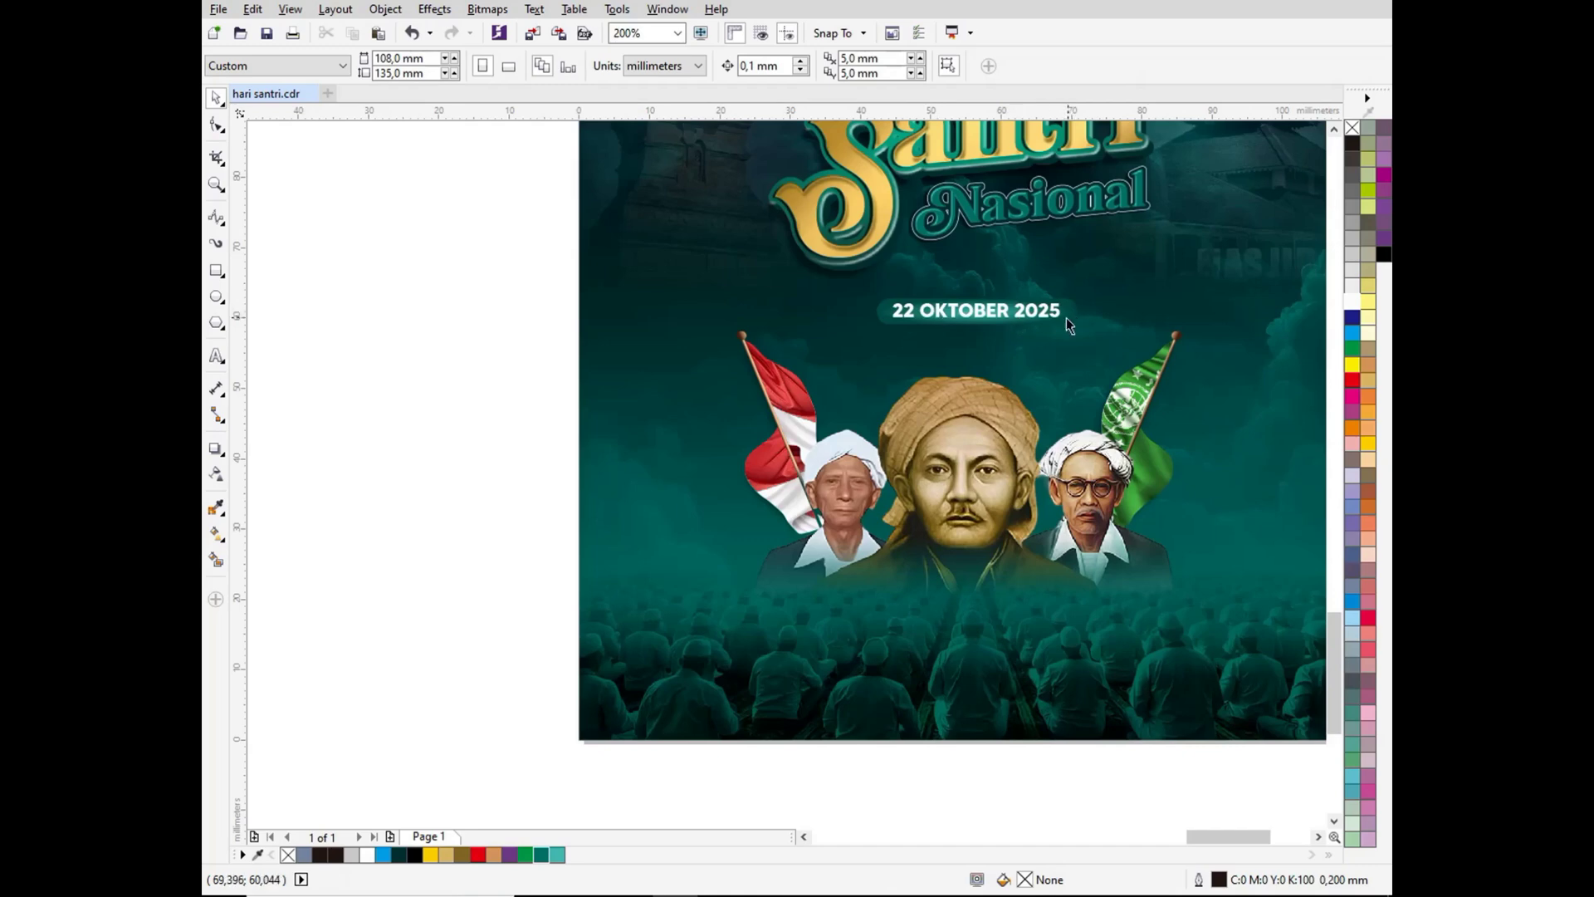
Step: Enlarge the rounded bar and its date text together about their centre, making the bar about 34.4 mm wide
{"action": "scroll", "coordinate": [980, 327], "scroll_direction": "down", "scroll_amount": 3}
{"action": "scroll", "coordinate": [1030, 332], "scroll_direction": "up", "scroll_amount": 3}
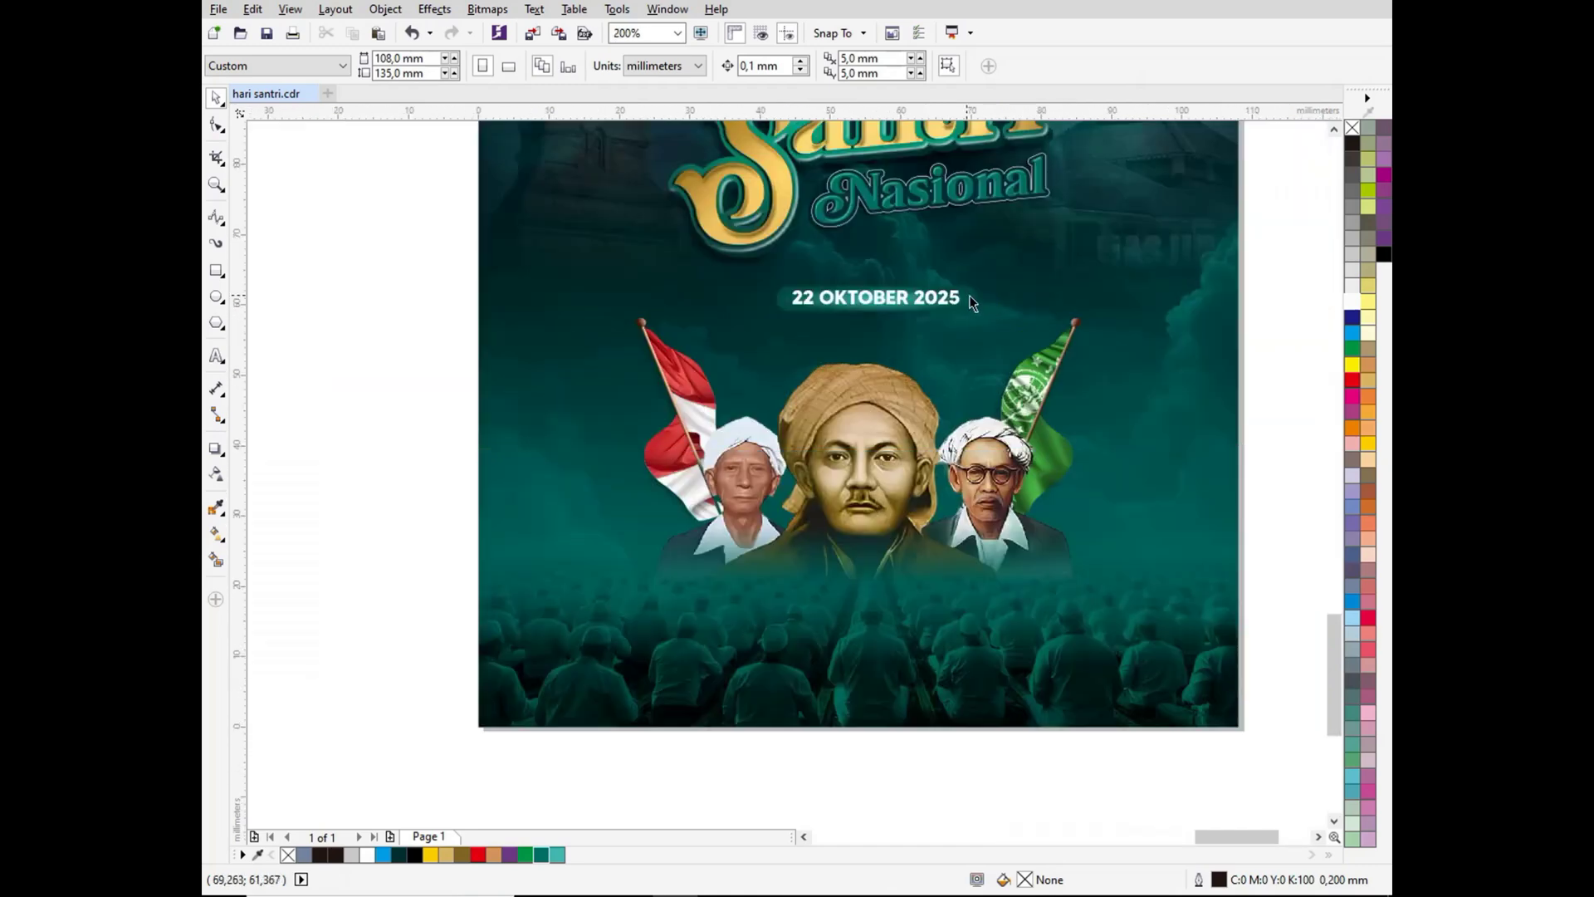
{"action": "left_click", "coordinate": [980, 289]}
{"action": "left_click", "coordinate": [939, 299], "text": "shift"}
{"action": "left_click_drag", "start_coordinate": [988, 267], "coordinate": [1030, 235]}
{"action": "scroll", "coordinate": [959, 259], "scroll_direction": "down", "scroll_amount": 1}
{"action": "scroll", "coordinate": [958, 266], "scroll_direction": "down", "scroll_amount": 3}
{"action": "key", "text": "Escape"}
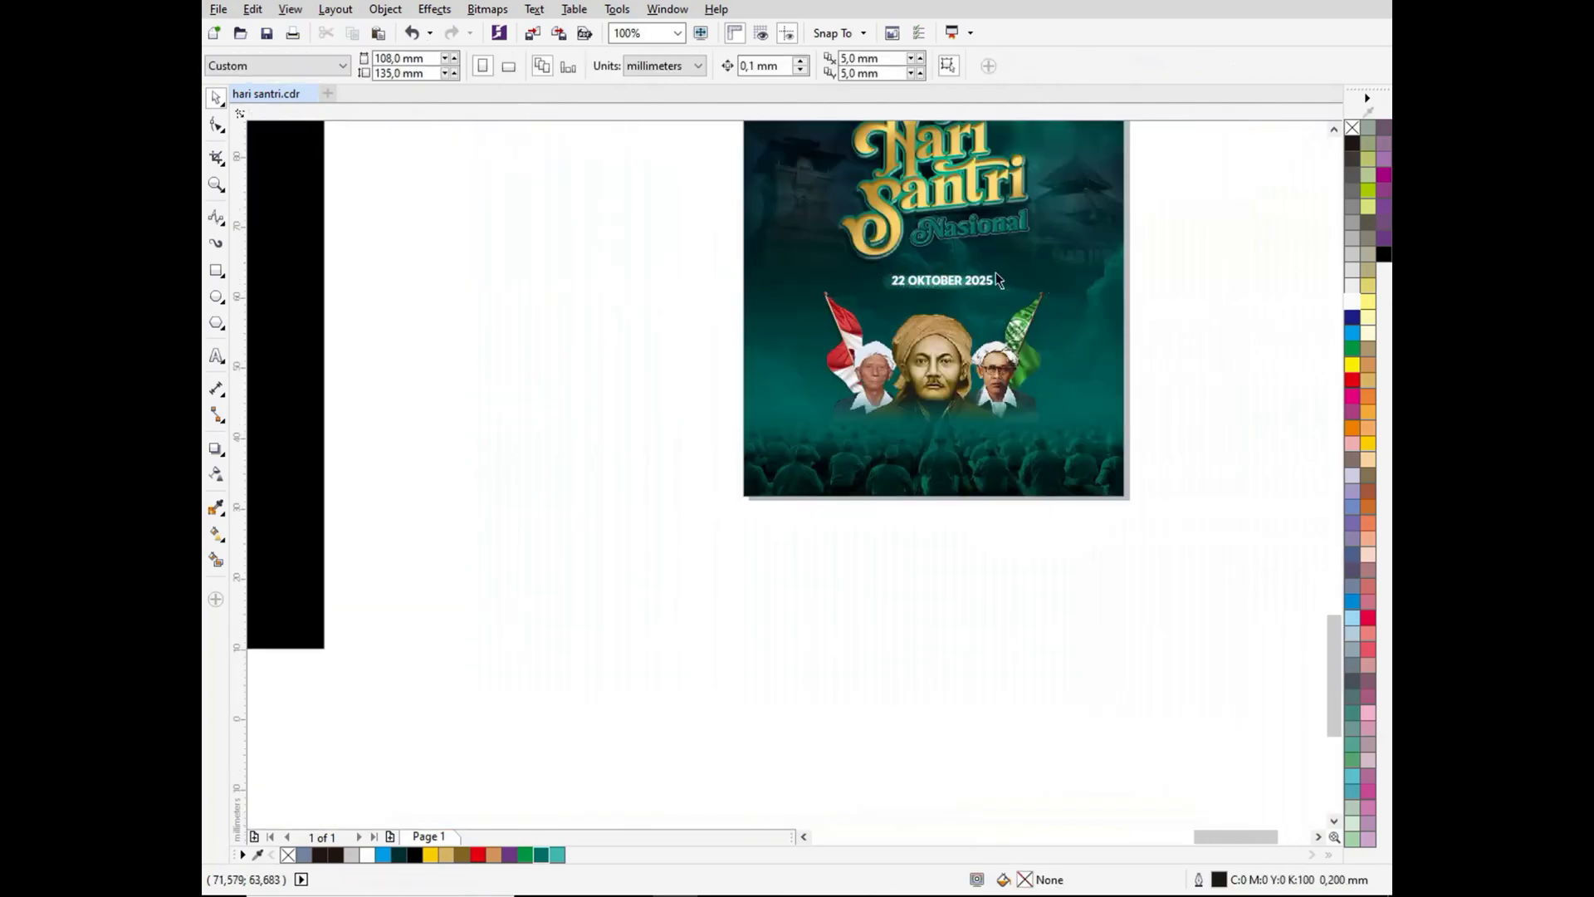
Step: Shift the bar's elliptical fountain fill centre down to Y -26% and set the colour midpoint to 34%
{"action": "scroll", "coordinate": [998, 272], "scroll_direction": "up", "scroll_amount": 3}
{"action": "left_click", "coordinate": [996, 300]}
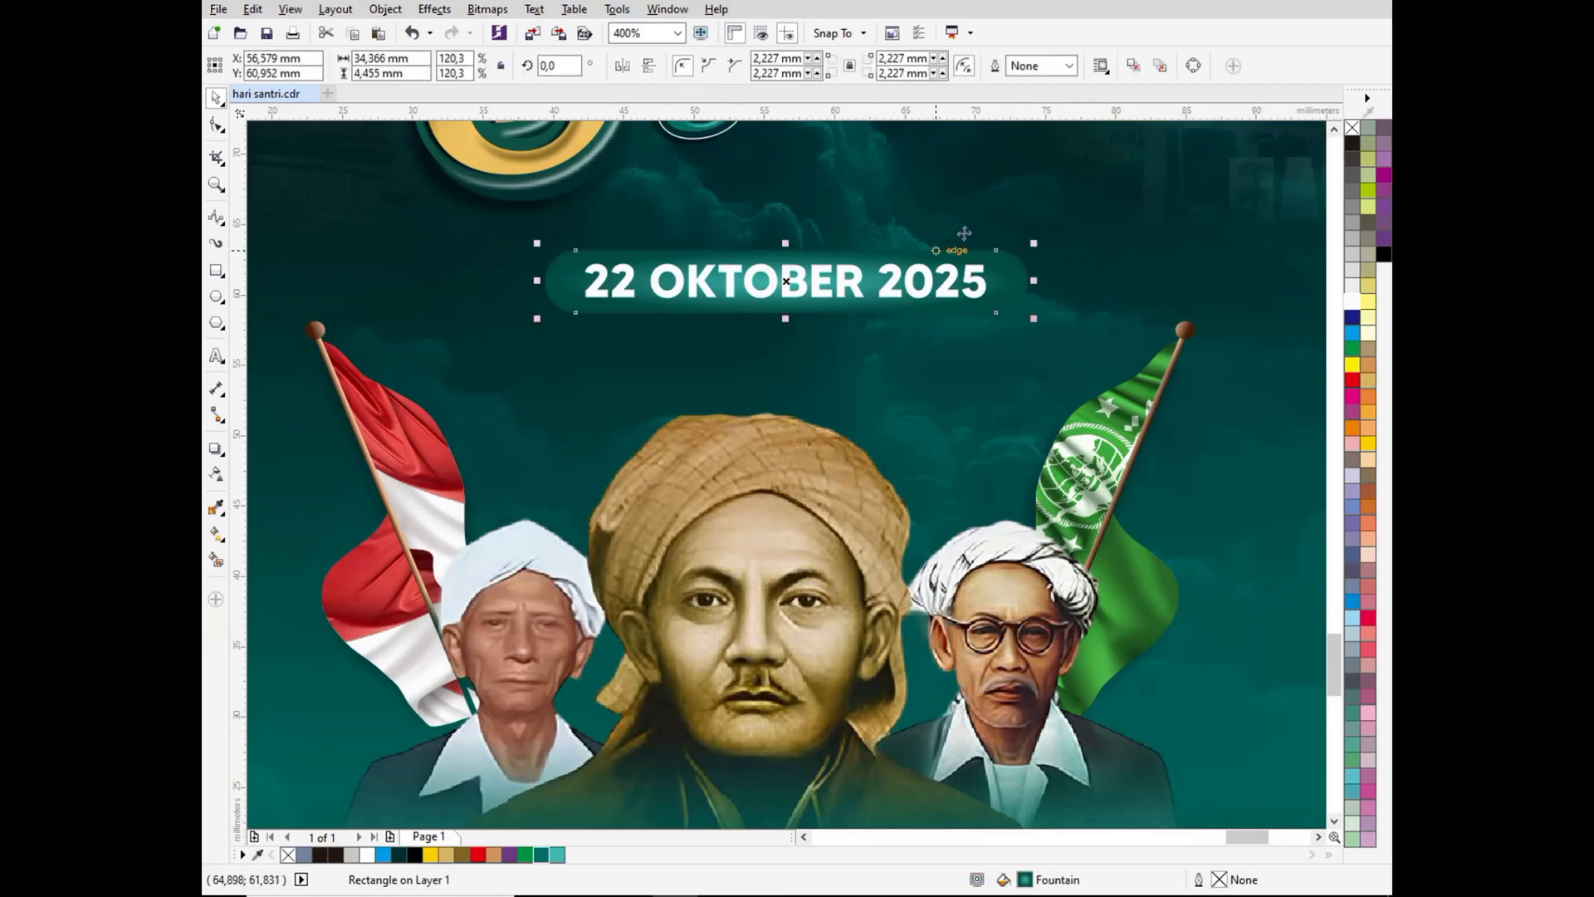
{"action": "left_click", "coordinate": [1014, 278]}
{"action": "key", "text": "F11"}
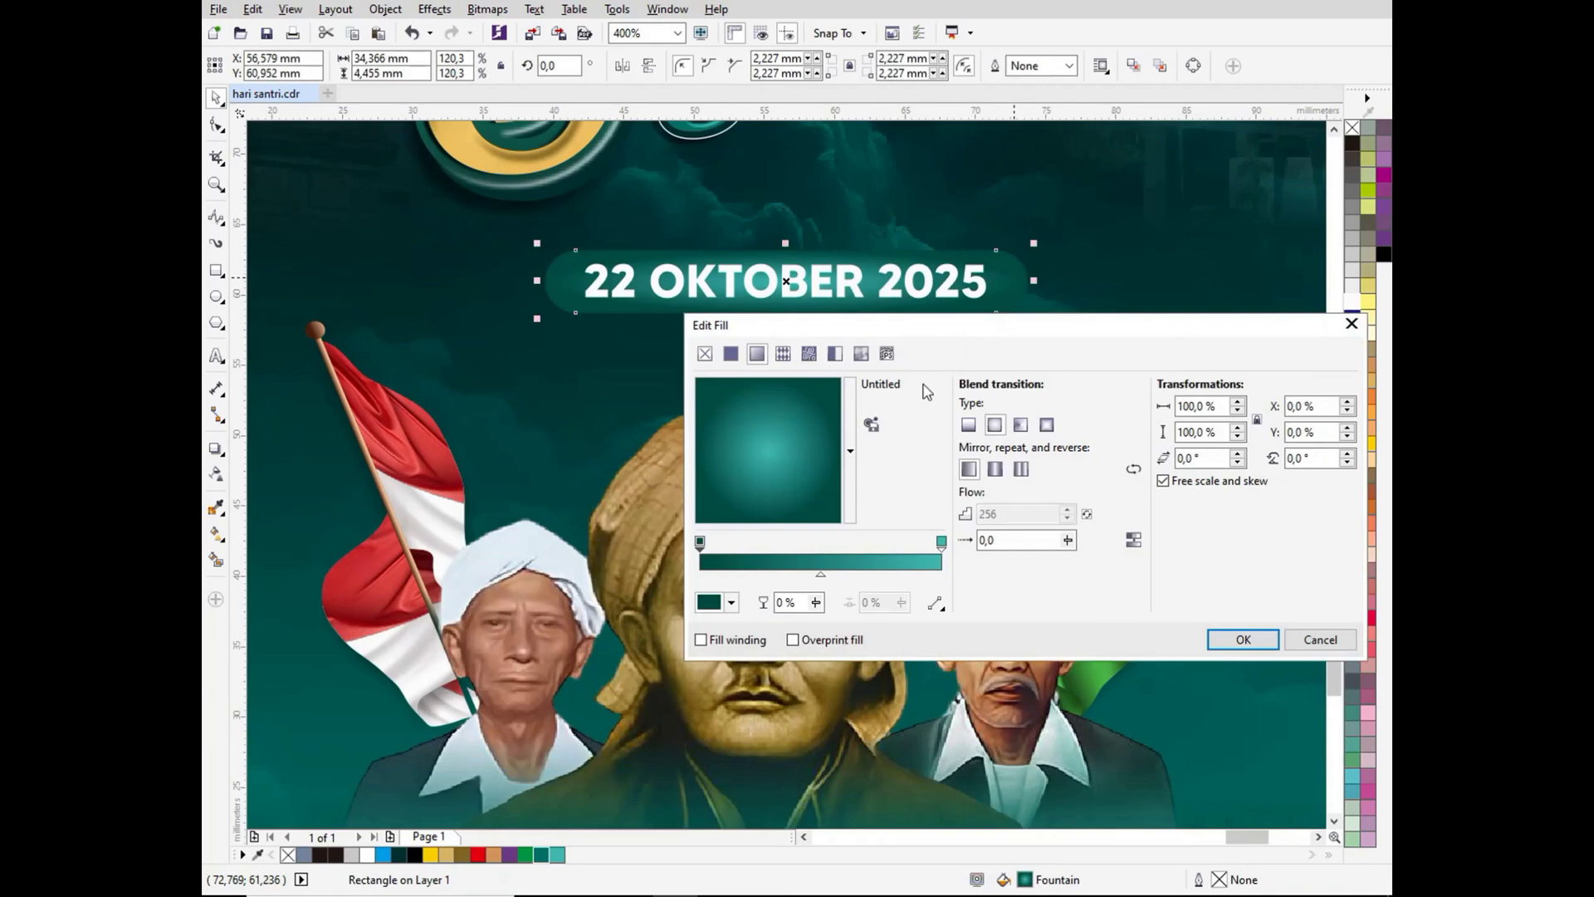
{"action": "left_click_drag", "start_coordinate": [769, 454], "coordinate": [769, 490]}
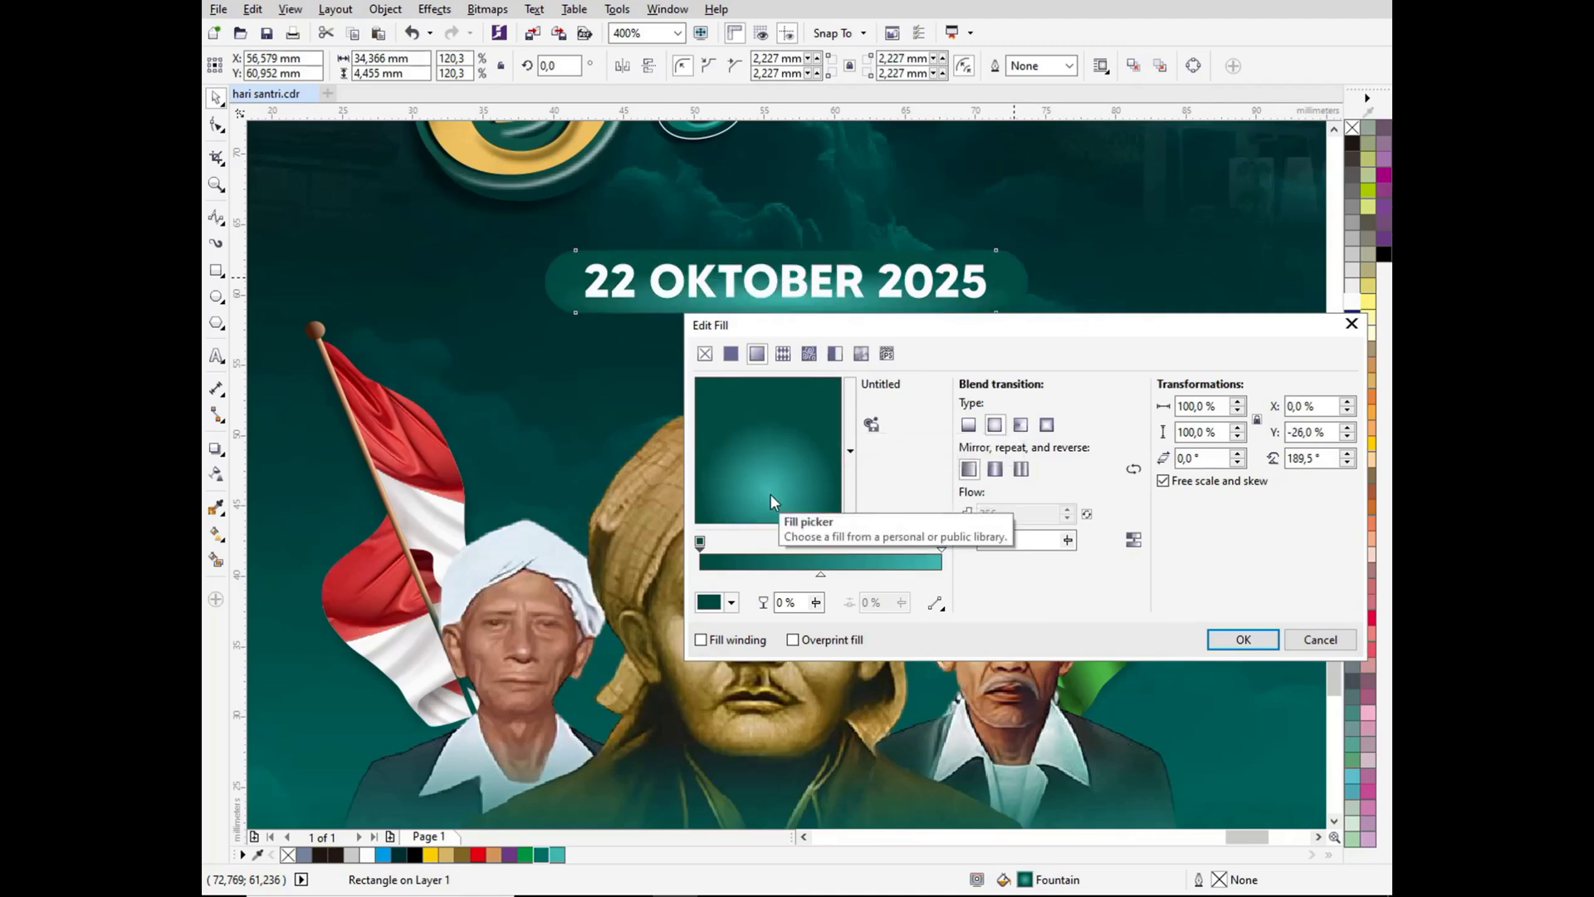
{"action": "left_click", "coordinate": [770, 495]}
{"action": "left_click_drag", "start_coordinate": [822, 578], "coordinate": [781, 587]}
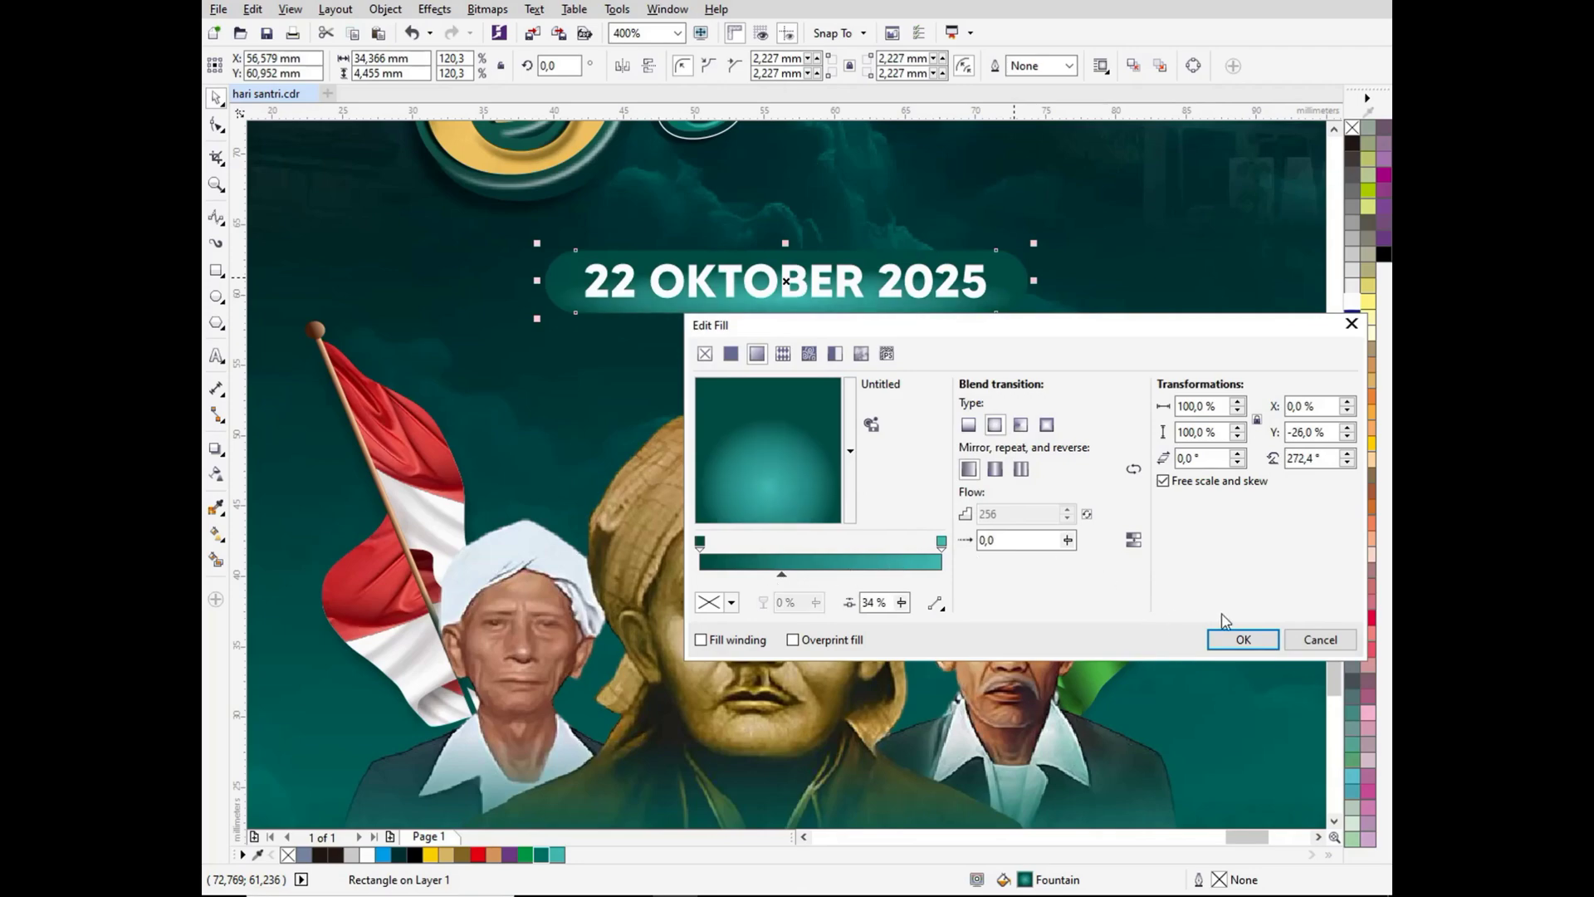
{"action": "left_click", "coordinate": [1232, 639]}
{"action": "left_click", "coordinate": [1020, 429]}
{"action": "scroll", "coordinate": [913, 355], "scroll_direction": "down", "scroll_amount": 3}
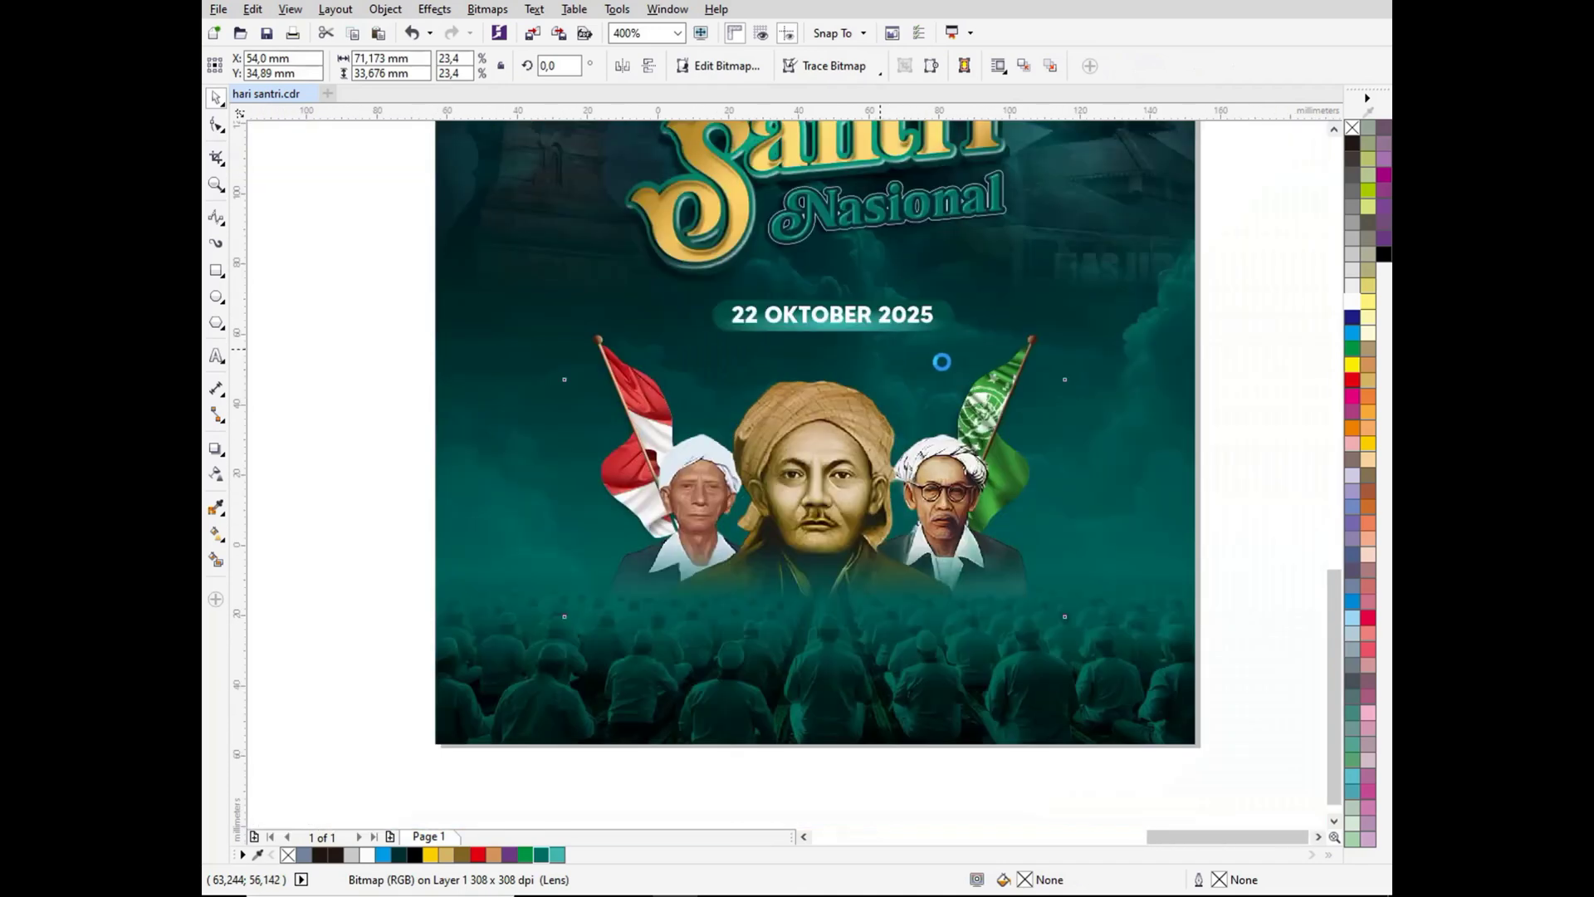
{"action": "key", "text": "Escape"}
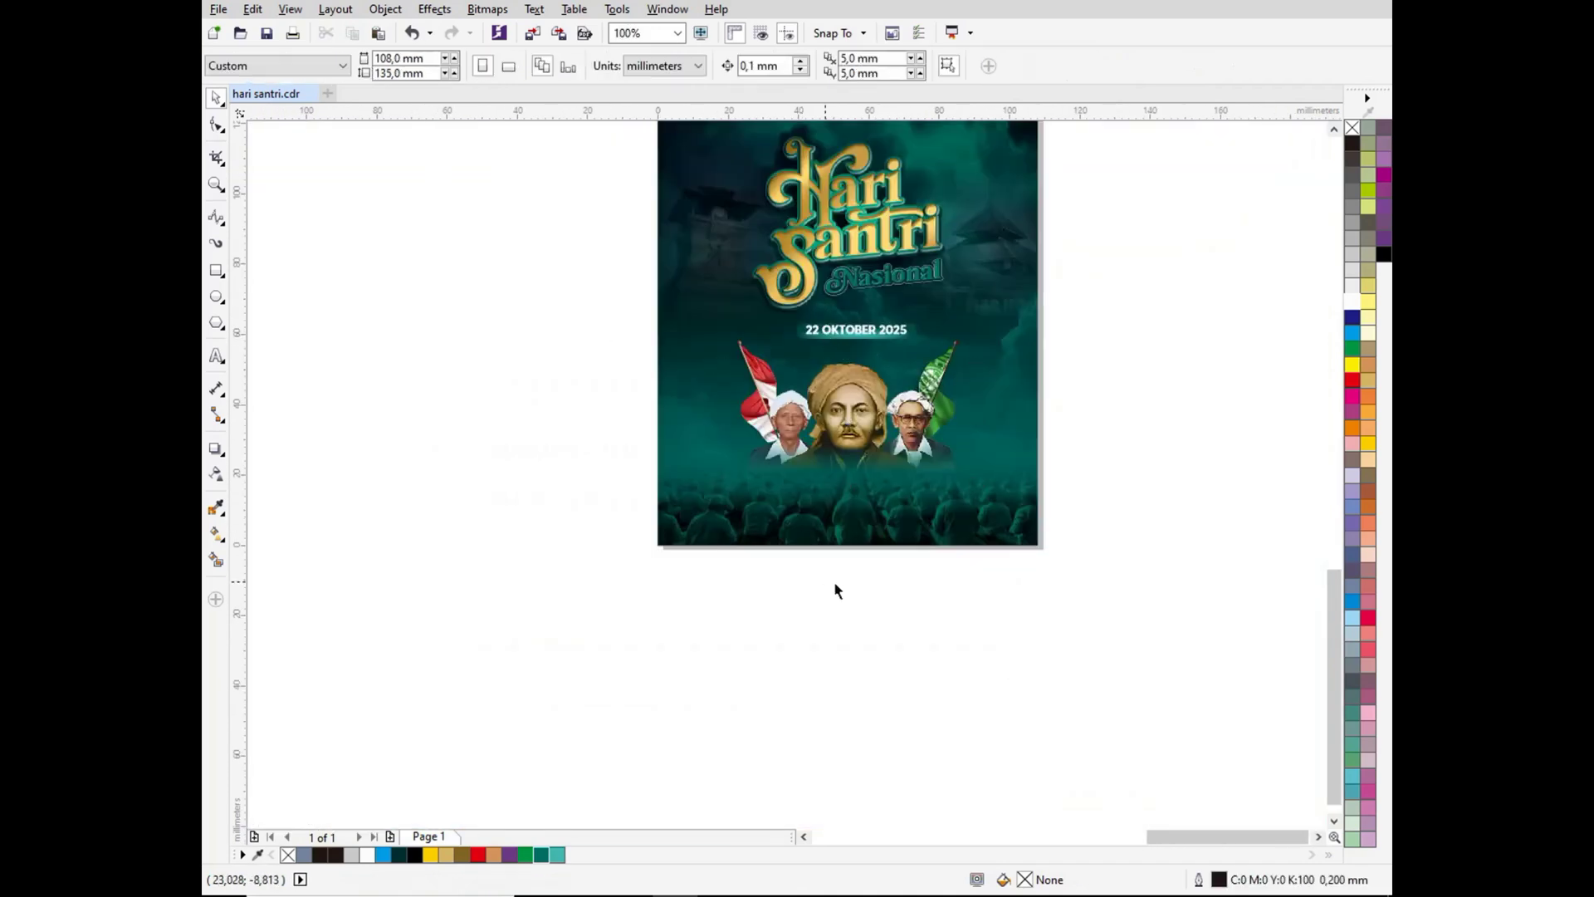
Step: Move the white Hari Santri 2025 logo off the black rectangle to the poster's right side and shrink it to about 63 mm wide
{"action": "key", "text": "F4"}
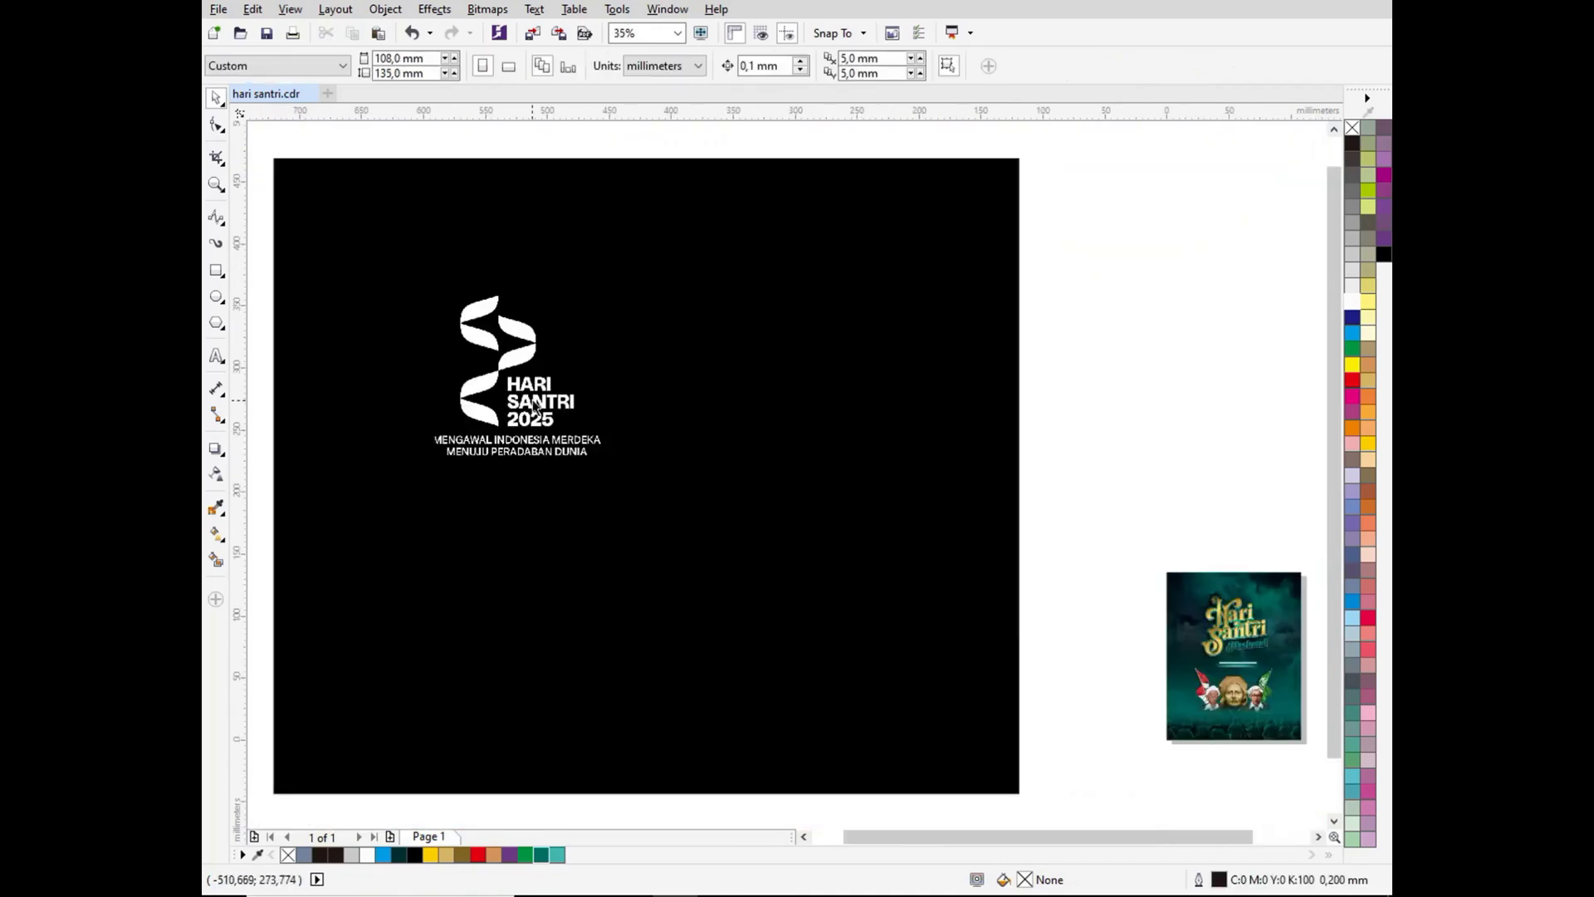
{"action": "left_click", "coordinate": [521, 376]}
{"action": "scroll", "coordinate": [524, 378], "scroll_direction": "down", "scroll_amount": 3}
{"action": "left_click_drag", "start_coordinate": [526, 378], "coordinate": [783, 466]}
{"action": "scroll", "coordinate": [727, 429], "scroll_direction": "up", "scroll_amount": 1}
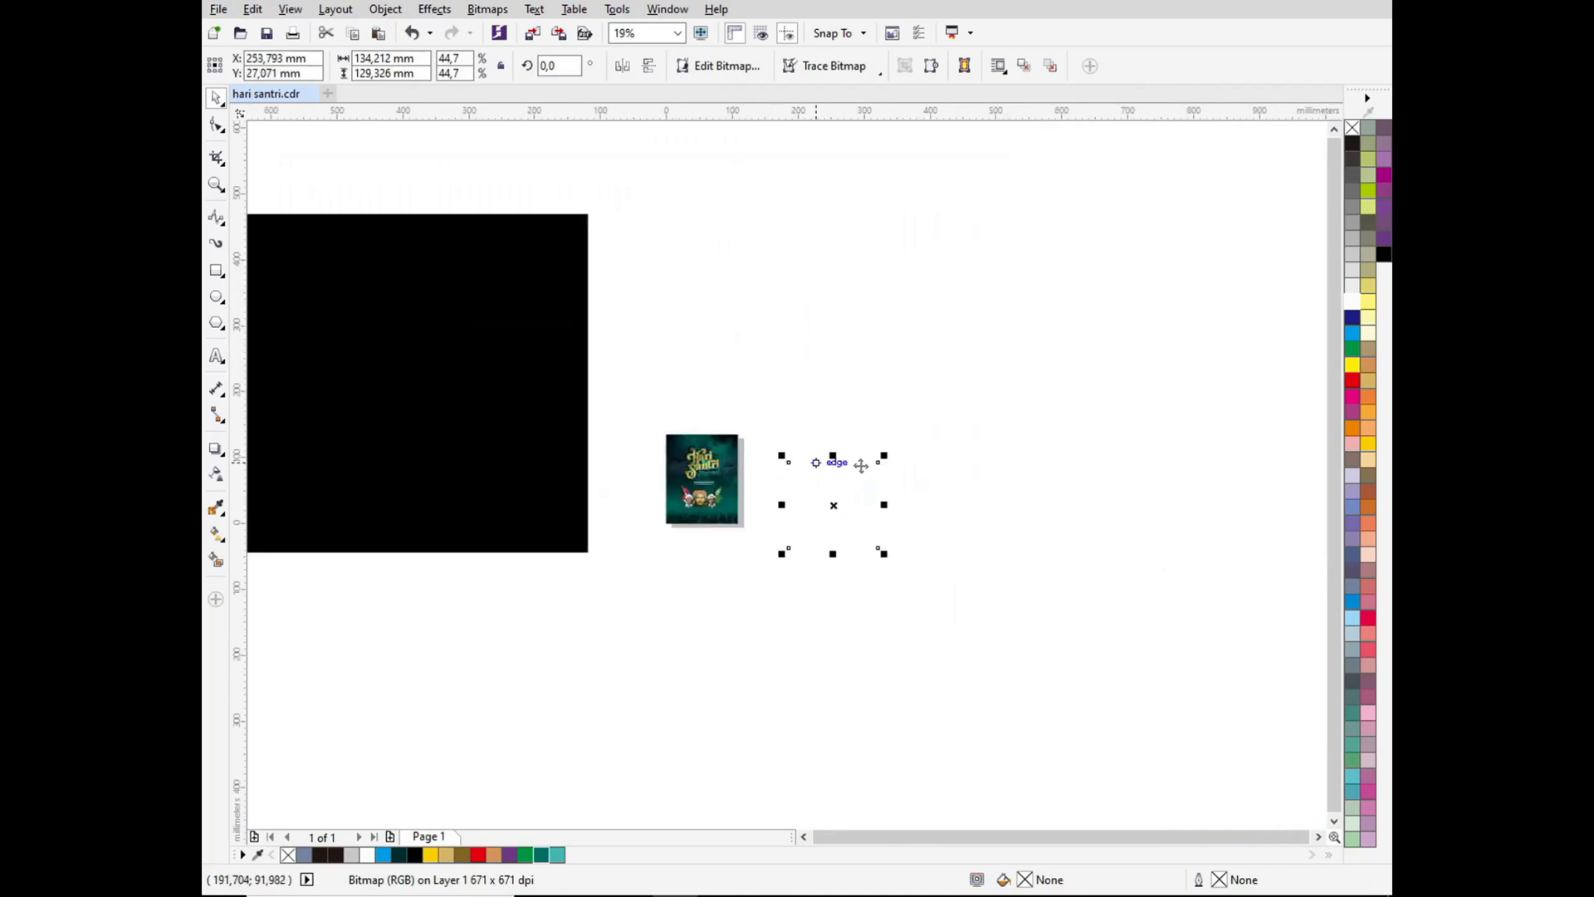
{"action": "left_click_drag", "start_coordinate": [883, 457], "coordinate": [840, 471]}
Step: Unlock the large black rectangle beside the poster and delete it
{"action": "right_click", "coordinate": [441, 381]}
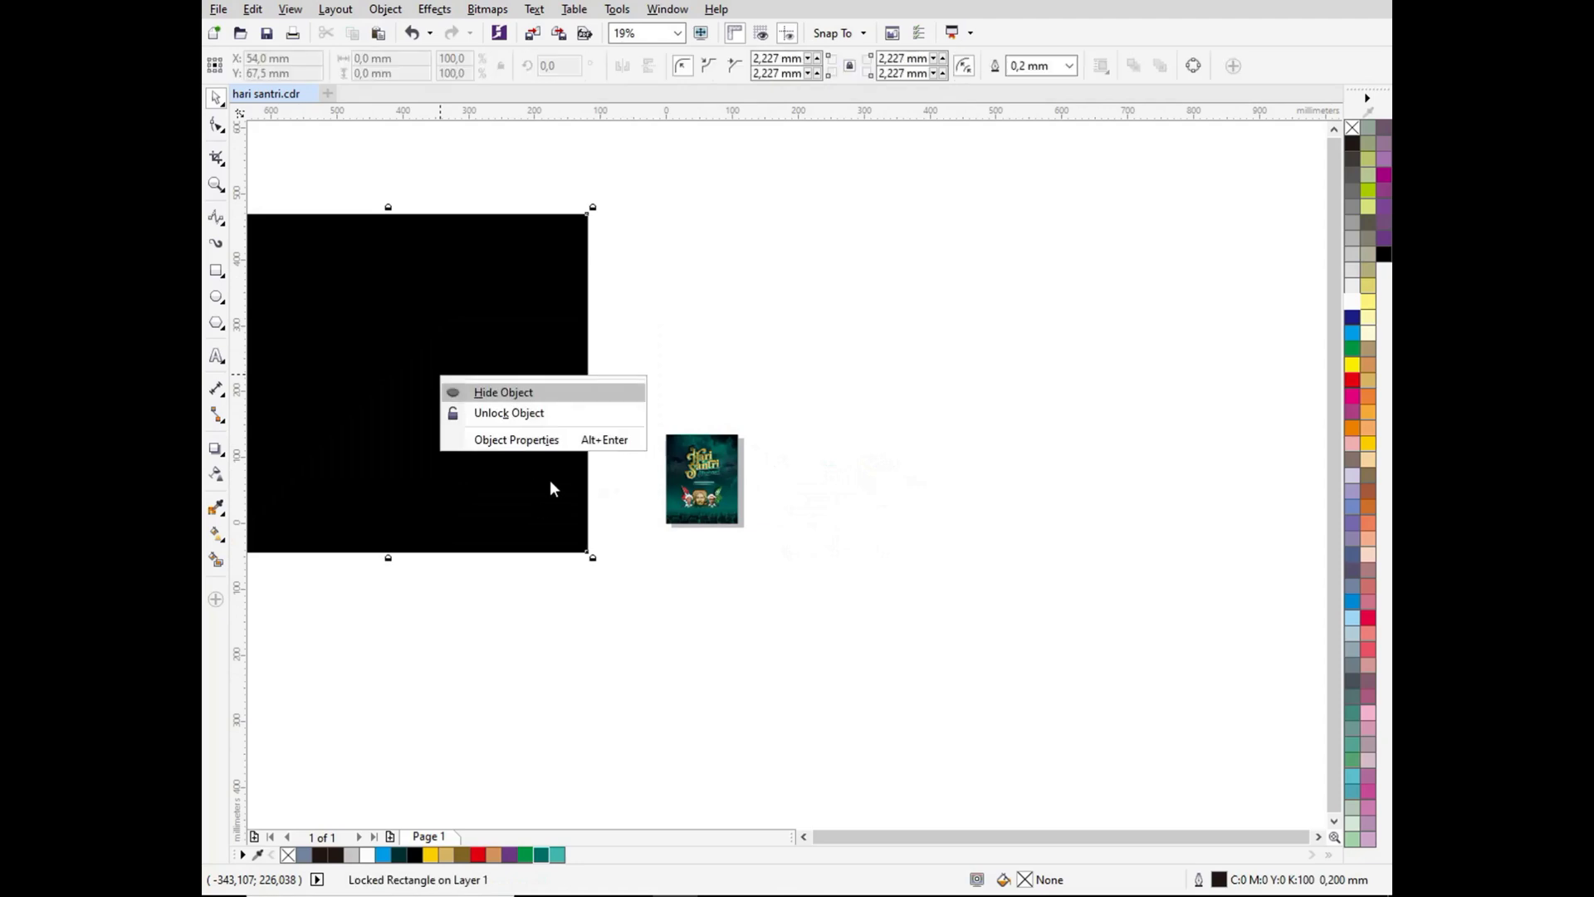
{"action": "left_click", "coordinate": [538, 413]}
{"action": "right_click", "coordinate": [533, 377]}
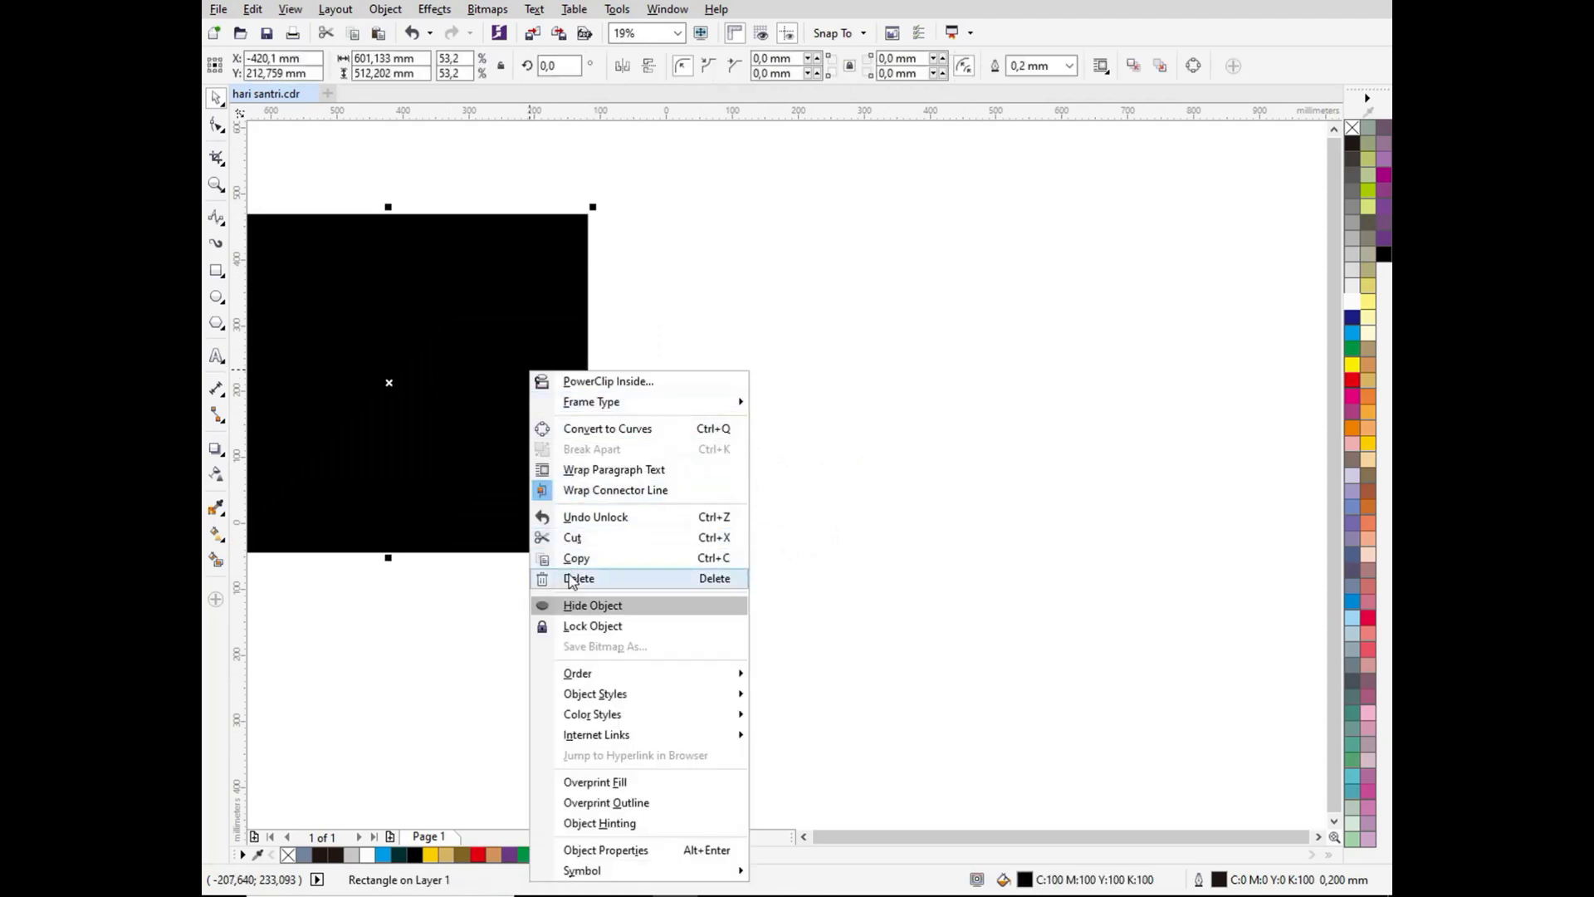
{"action": "left_click", "coordinate": [845, 283]}
{"action": "left_click", "coordinate": [484, 336]}
{"action": "key", "text": "Delete"}
Step: Shrink the Hari Santri 2025 logo further and place it in the poster's upper-right corner
{"action": "left_click_drag", "start_coordinate": [857, 424], "coordinate": [737, 473]}
{"action": "scroll", "coordinate": [729, 444], "scroll_direction": "up", "scroll_amount": 2}
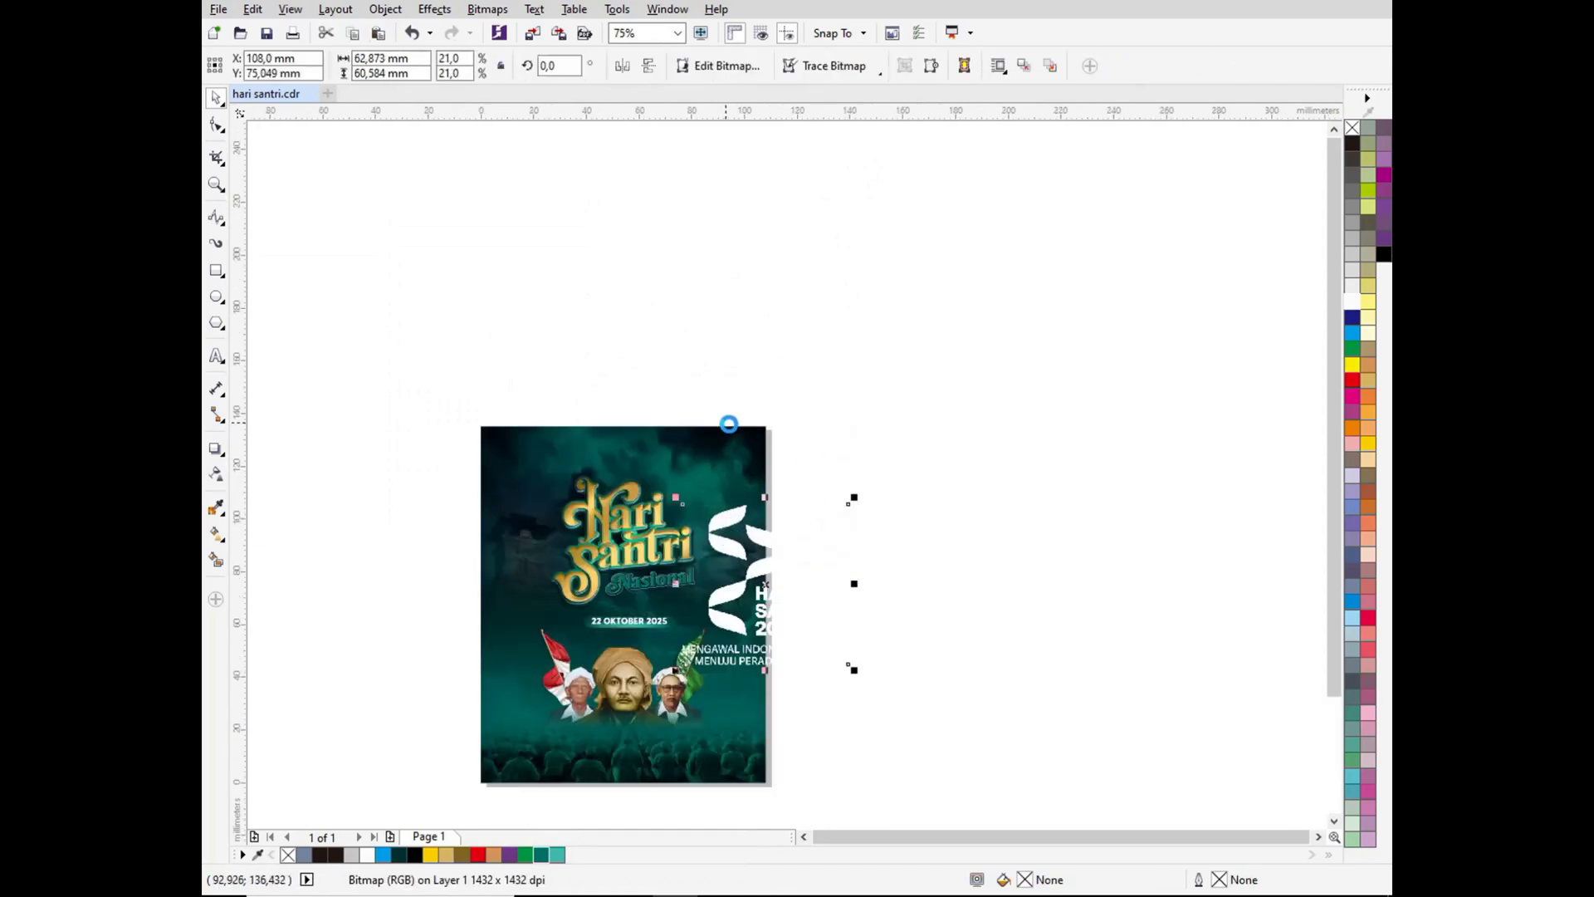
{"action": "key", "text": "F4"}
{"action": "left_click_drag", "start_coordinate": [1140, 285], "coordinate": [932, 482]}
{"action": "left_click_drag", "start_coordinate": [887, 559], "coordinate": [1058, 266]}
{"action": "scroll", "coordinate": [965, 257], "scroll_direction": "up", "scroll_amount": 5}
{"action": "scroll", "coordinate": [1002, 277], "scroll_direction": "down", "scroll_amount": 1}
{"action": "scroll", "coordinate": [1054, 258], "scroll_direction": "down", "scroll_amount": 1}
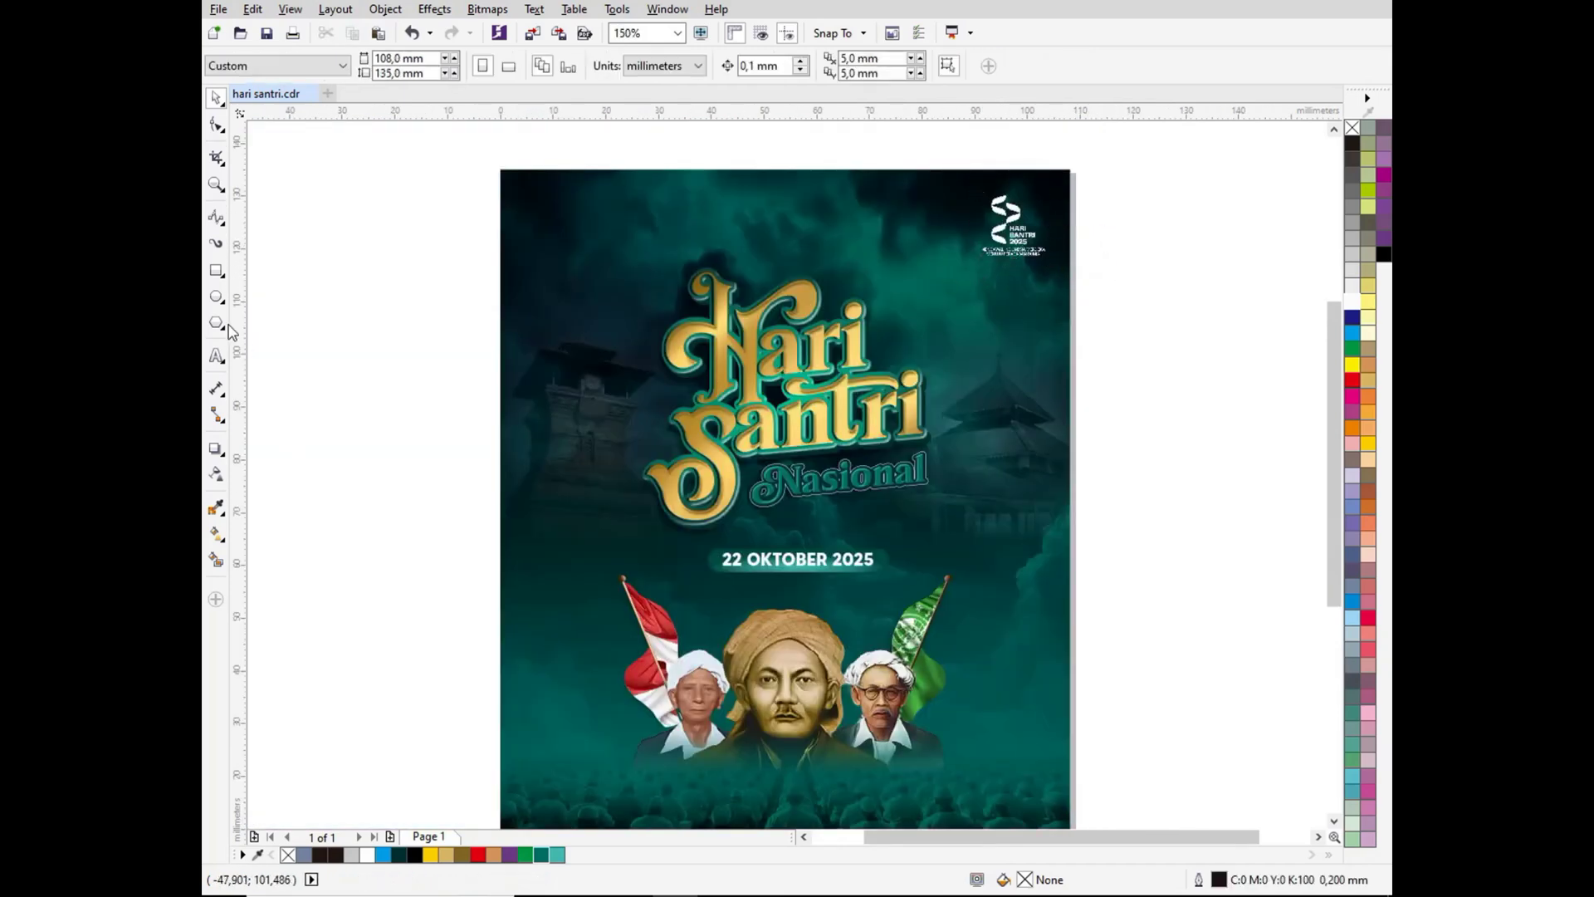
Step: Place a copy of the white date text straight below the portraits, at about Y 15.9 mm
{"action": "left_click", "coordinate": [751, 562]}
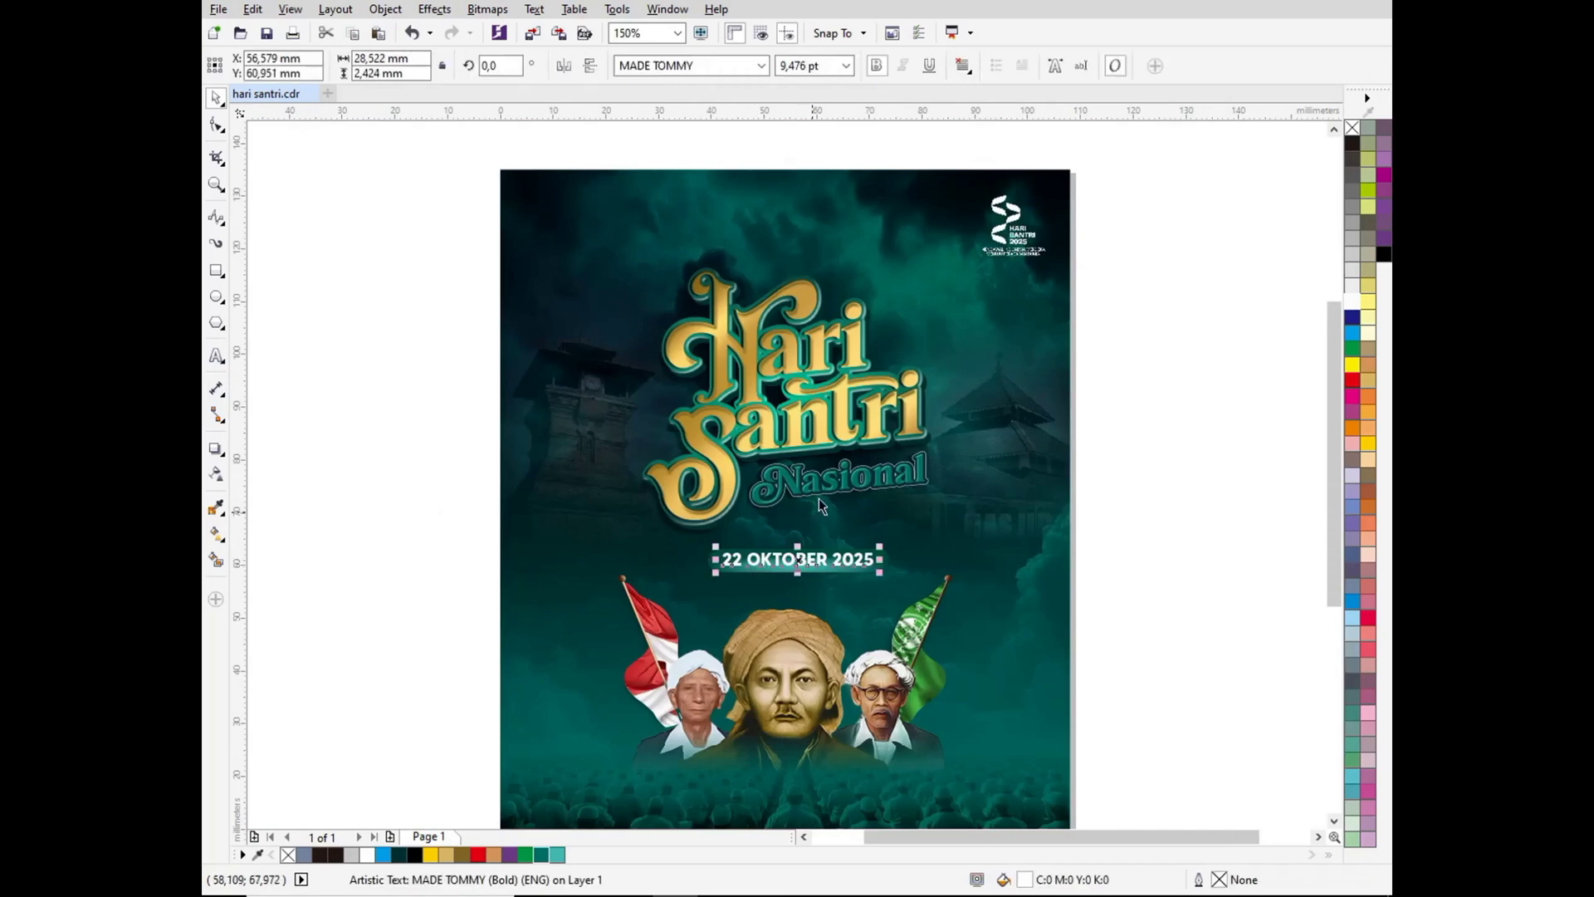
{"action": "scroll", "coordinate": [875, 463], "scroll_direction": "down", "scroll_amount": 2}
{"action": "scroll", "coordinate": [875, 463], "scroll_direction": "down", "scroll_amount": 1}
{"action": "scroll", "coordinate": [854, 537], "scroll_direction": "up", "scroll_amount": 1}
{"action": "left_click_drag", "start_coordinate": [865, 333], "coordinate": [861, 436]}
{"action": "key", "text": "ctrl+z"}
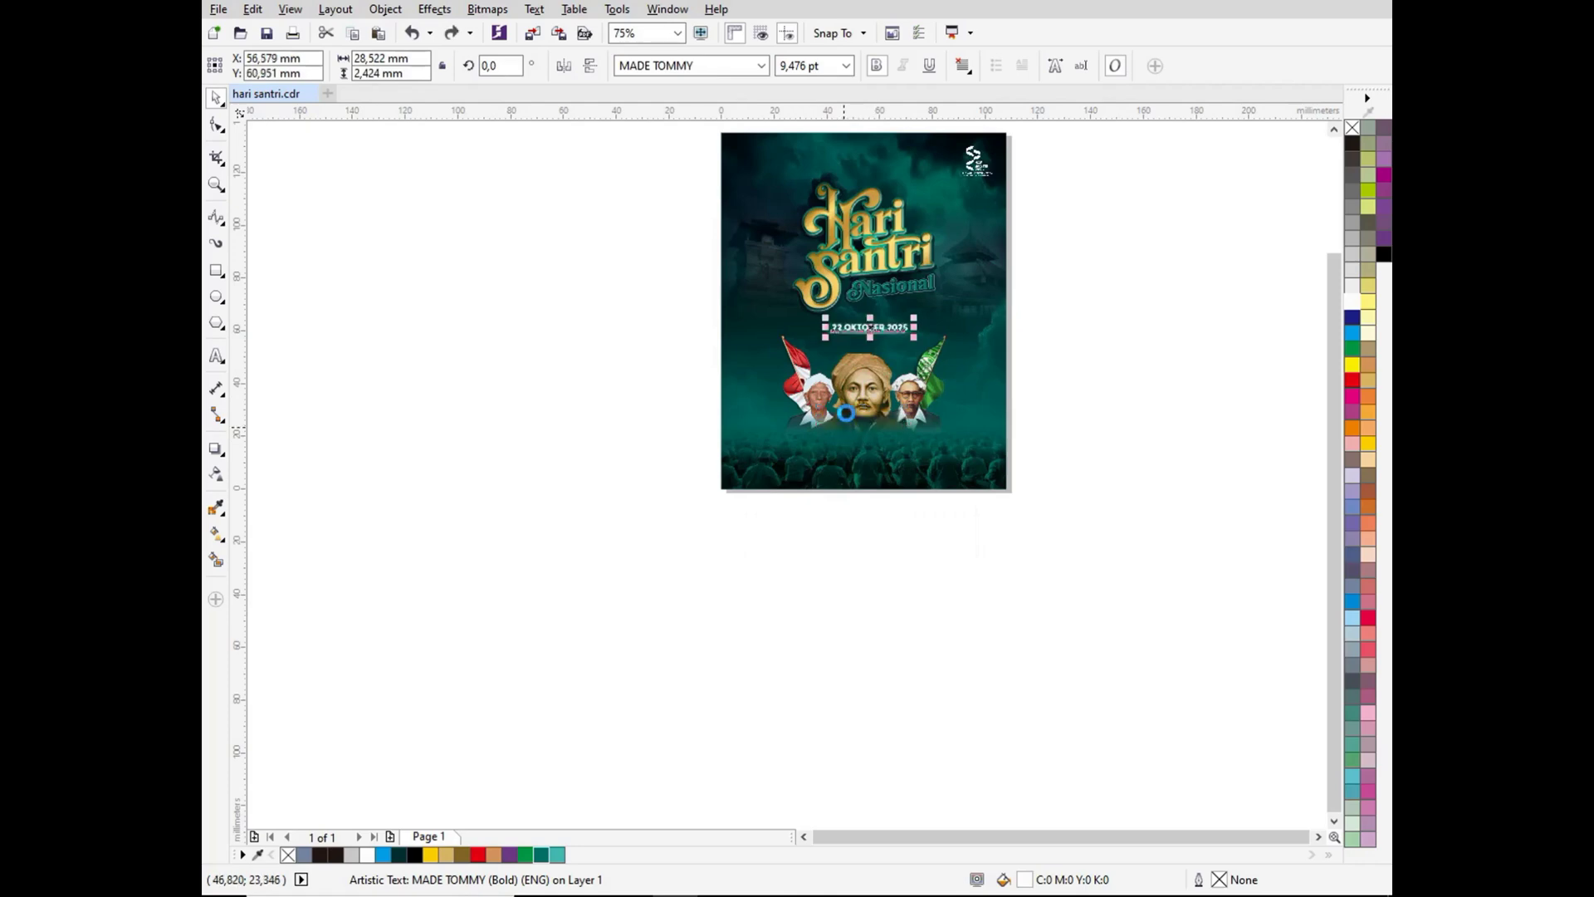
{"action": "scroll", "coordinate": [871, 366], "scroll_direction": "up", "scroll_amount": 2}
{"action": "left_click_drag", "start_coordinate": [875, 291], "coordinate": [870, 519]}
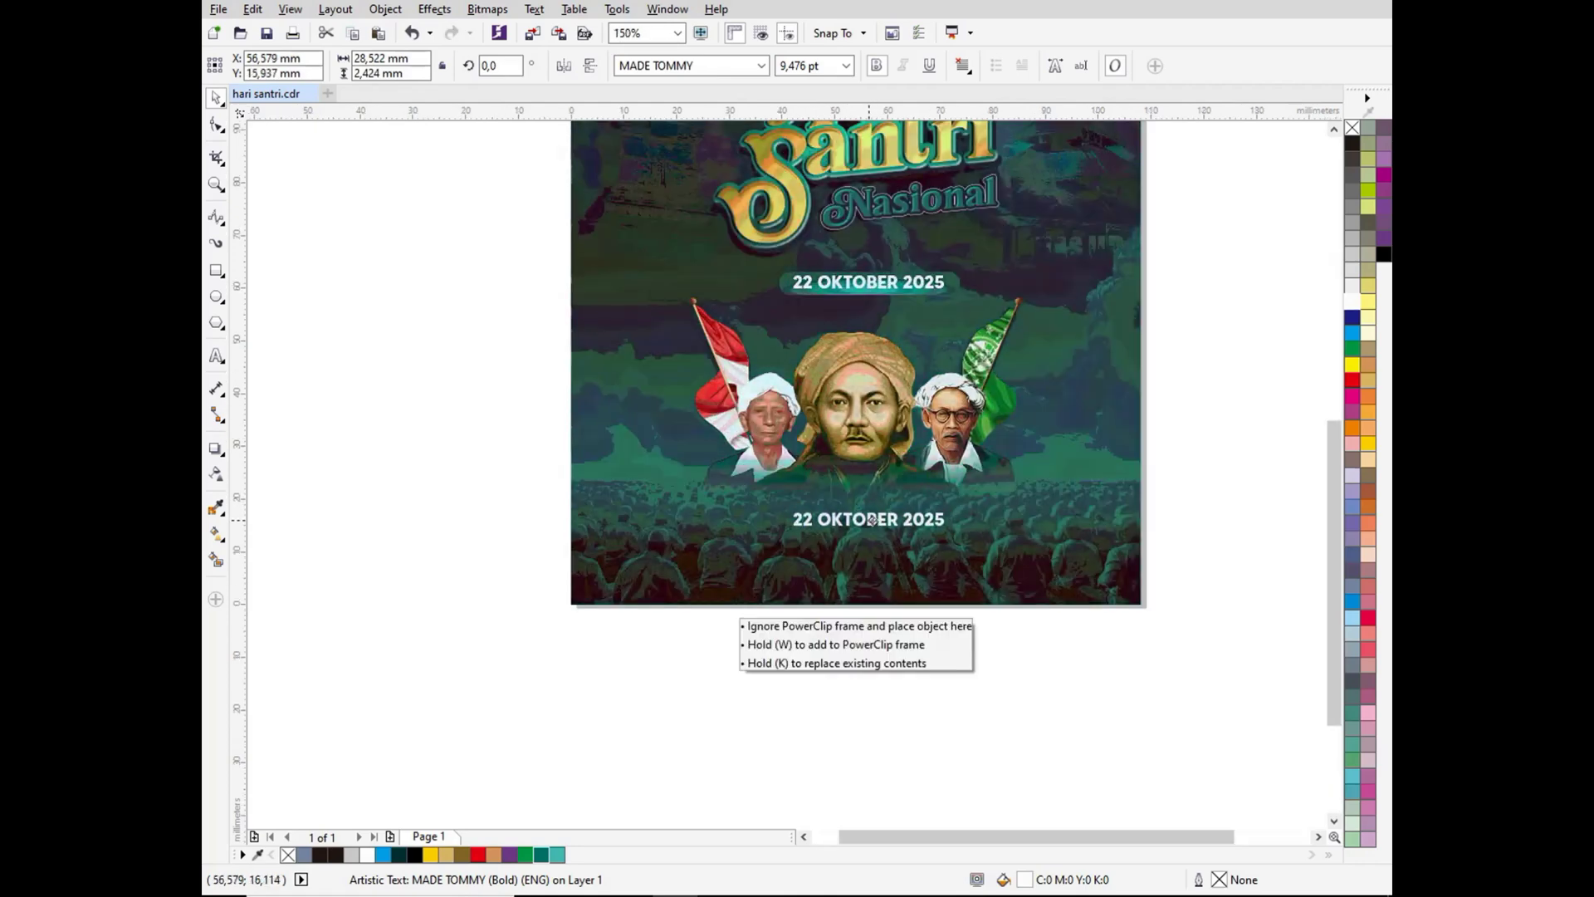
Step: Replace the copied date's text with the slogan "mengawal indonesia merdeka menuju peradaban dunia"
{"action": "double_click", "coordinate": [872, 522]}
{"action": "key", "text": "ctrl+a"}
{"action": "scroll", "coordinate": [918, 522], "scroll_direction": "down", "scroll_amount": 1}
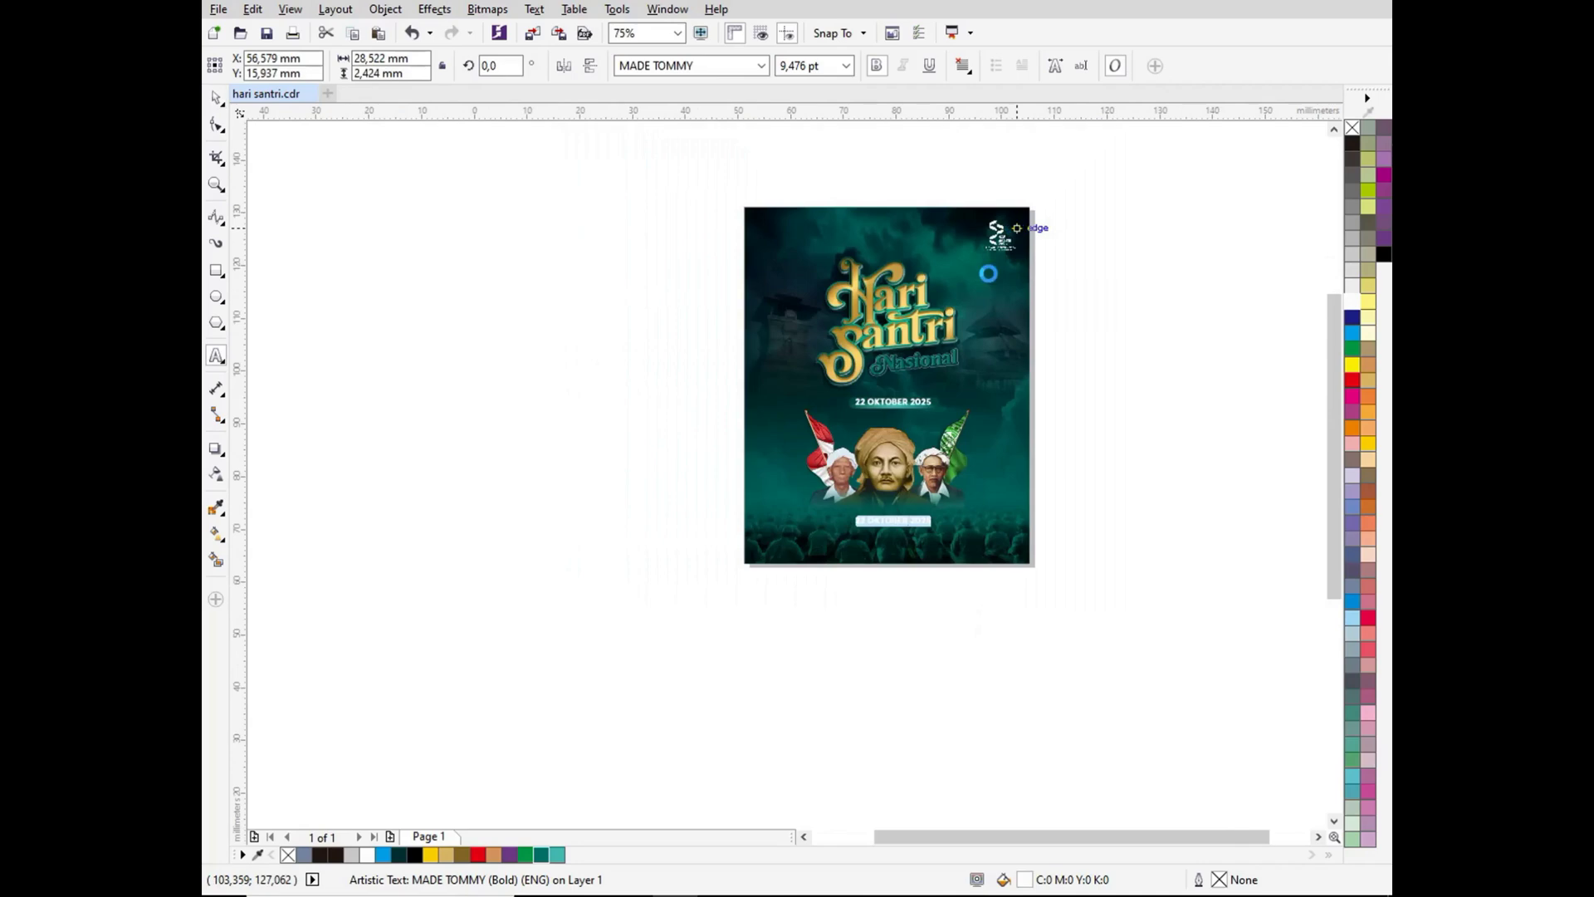
{"action": "scroll", "coordinate": [988, 273], "scroll_direction": "up", "scroll_amount": 4}
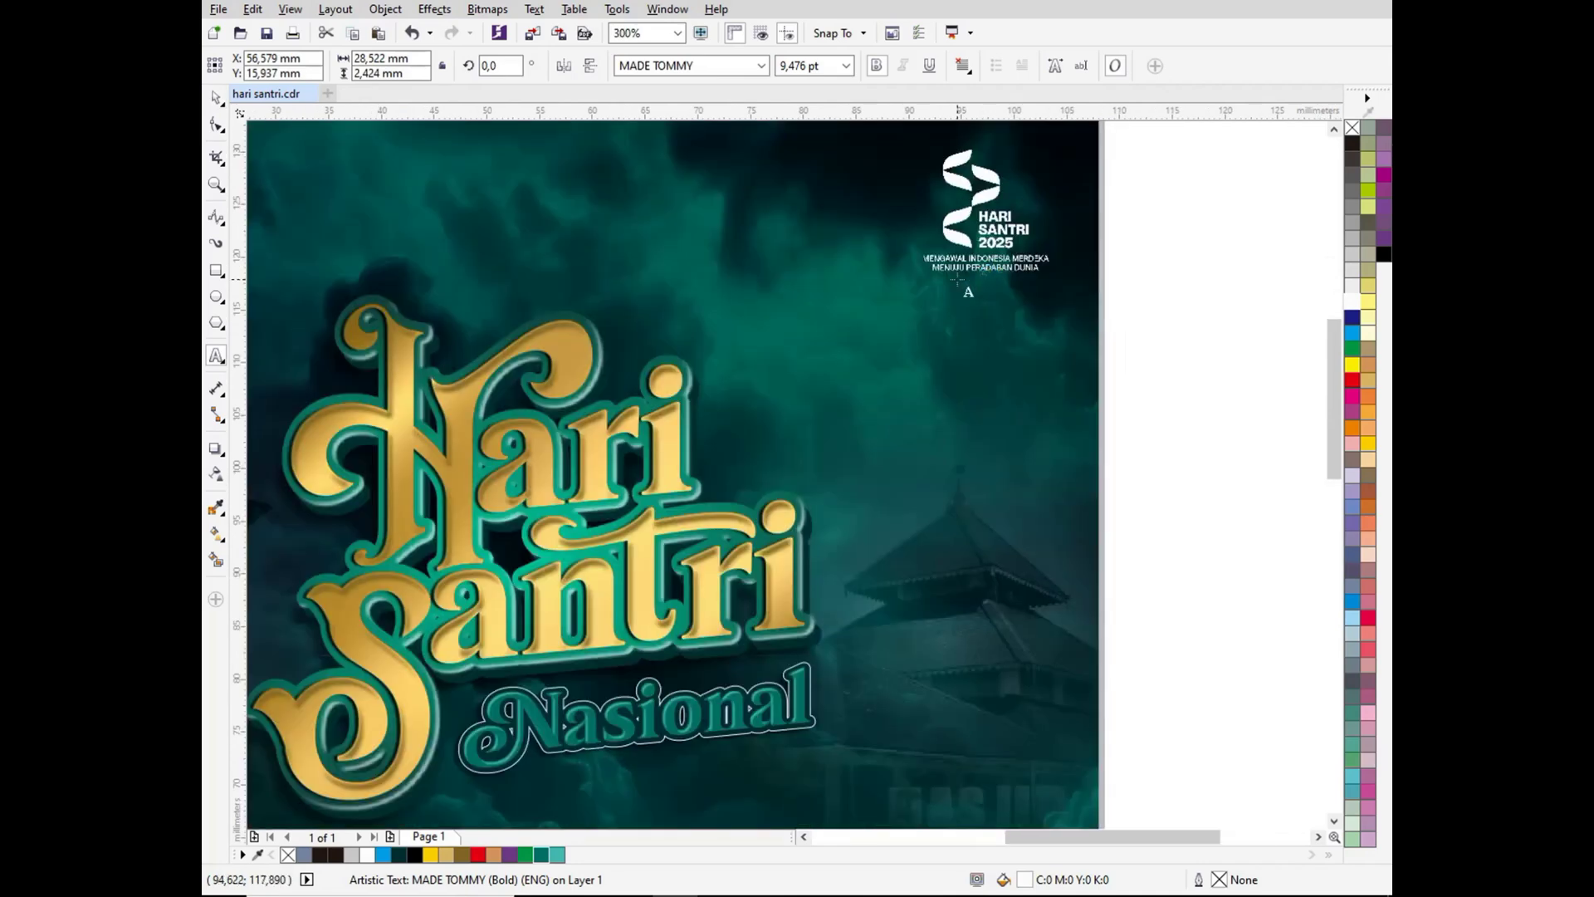
{"action": "scroll", "coordinate": [939, 391], "scroll_direction": "down", "scroll_amount": 4}
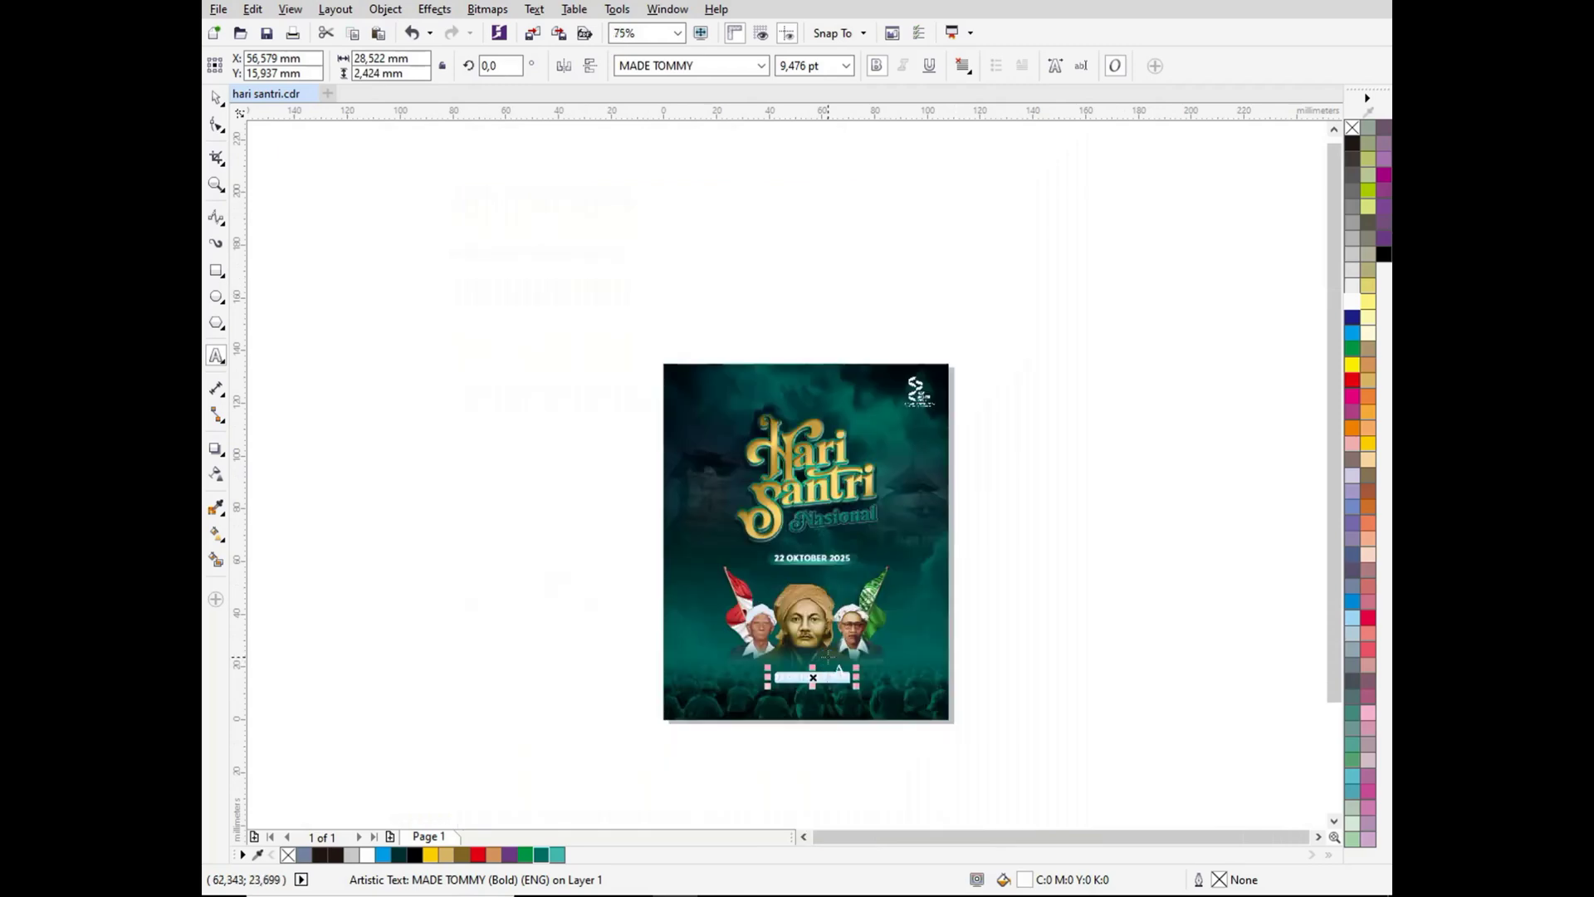
{"action": "type", "text": "mengawal Indonesia merdeka menuju per"}
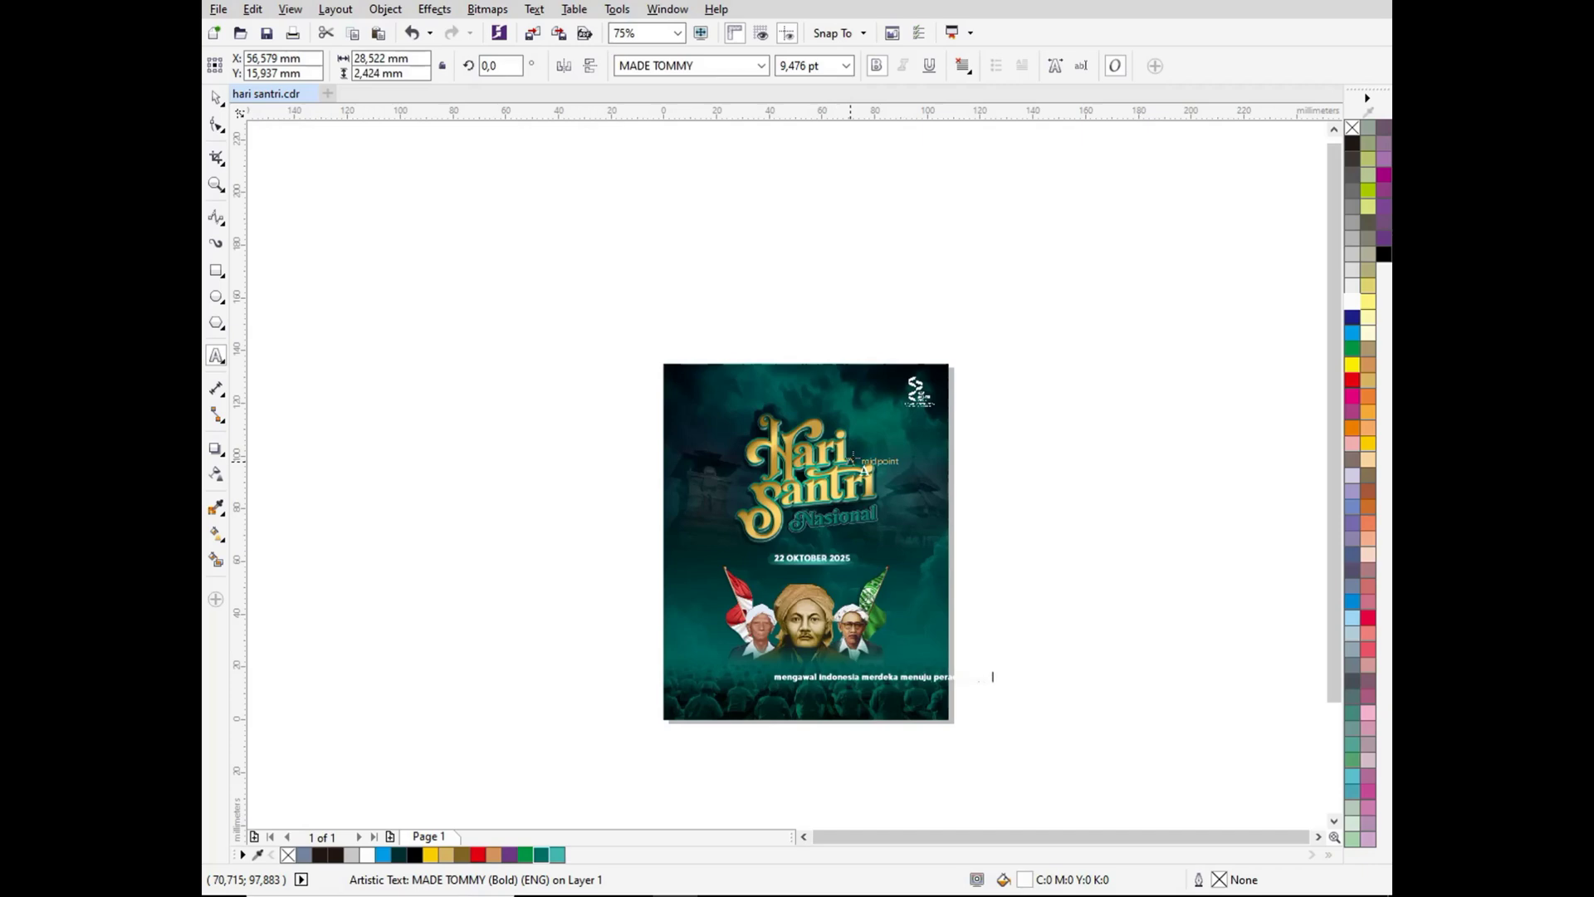
{"action": "scroll", "coordinate": [852, 460], "scroll_direction": "up", "scroll_amount": 2}
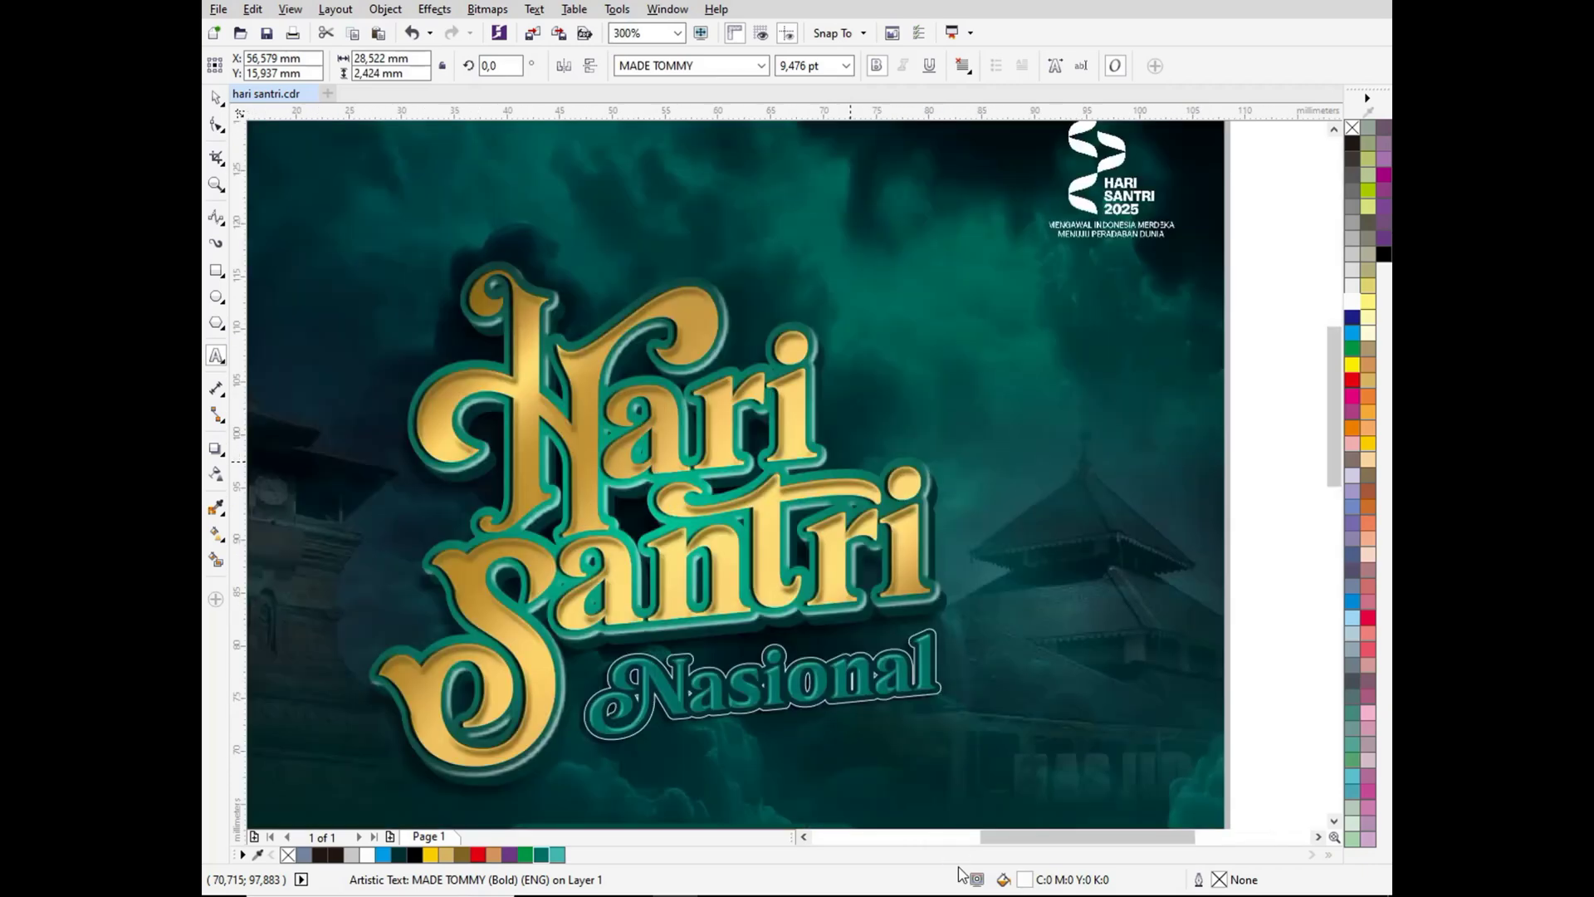
Step: Change the slogan's letter case to Title Case
{"action": "key", "text": "shift+F3"}
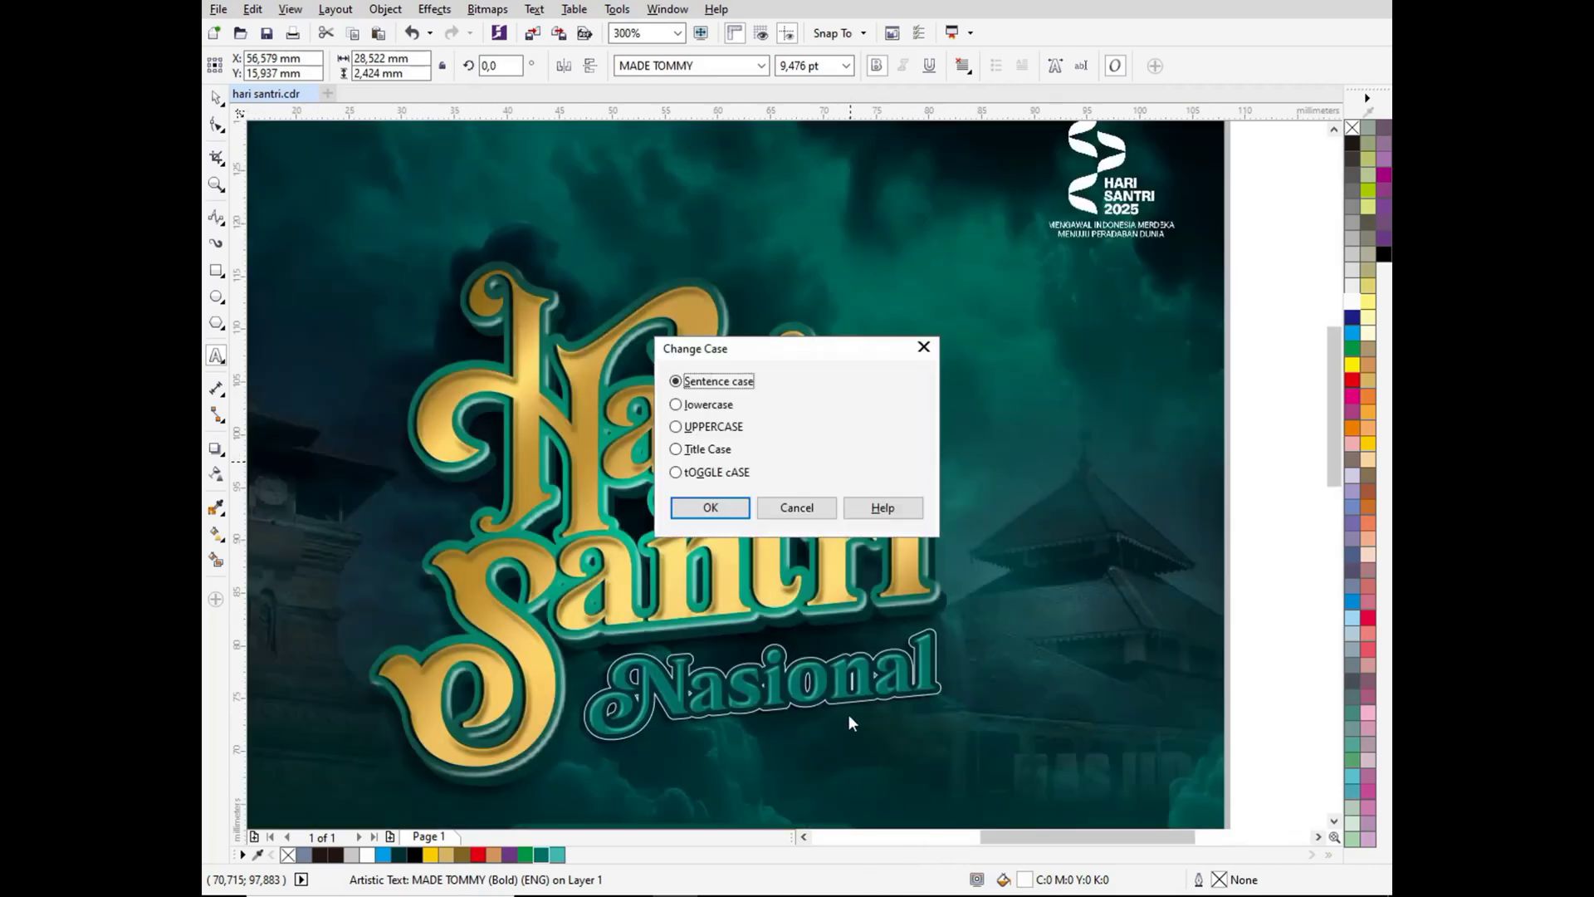
{"action": "left_click", "coordinate": [676, 449]}
{"action": "left_click", "coordinate": [709, 508]}
{"action": "scroll", "coordinate": [366, 260], "scroll_direction": "down", "scroll_amount": 4}
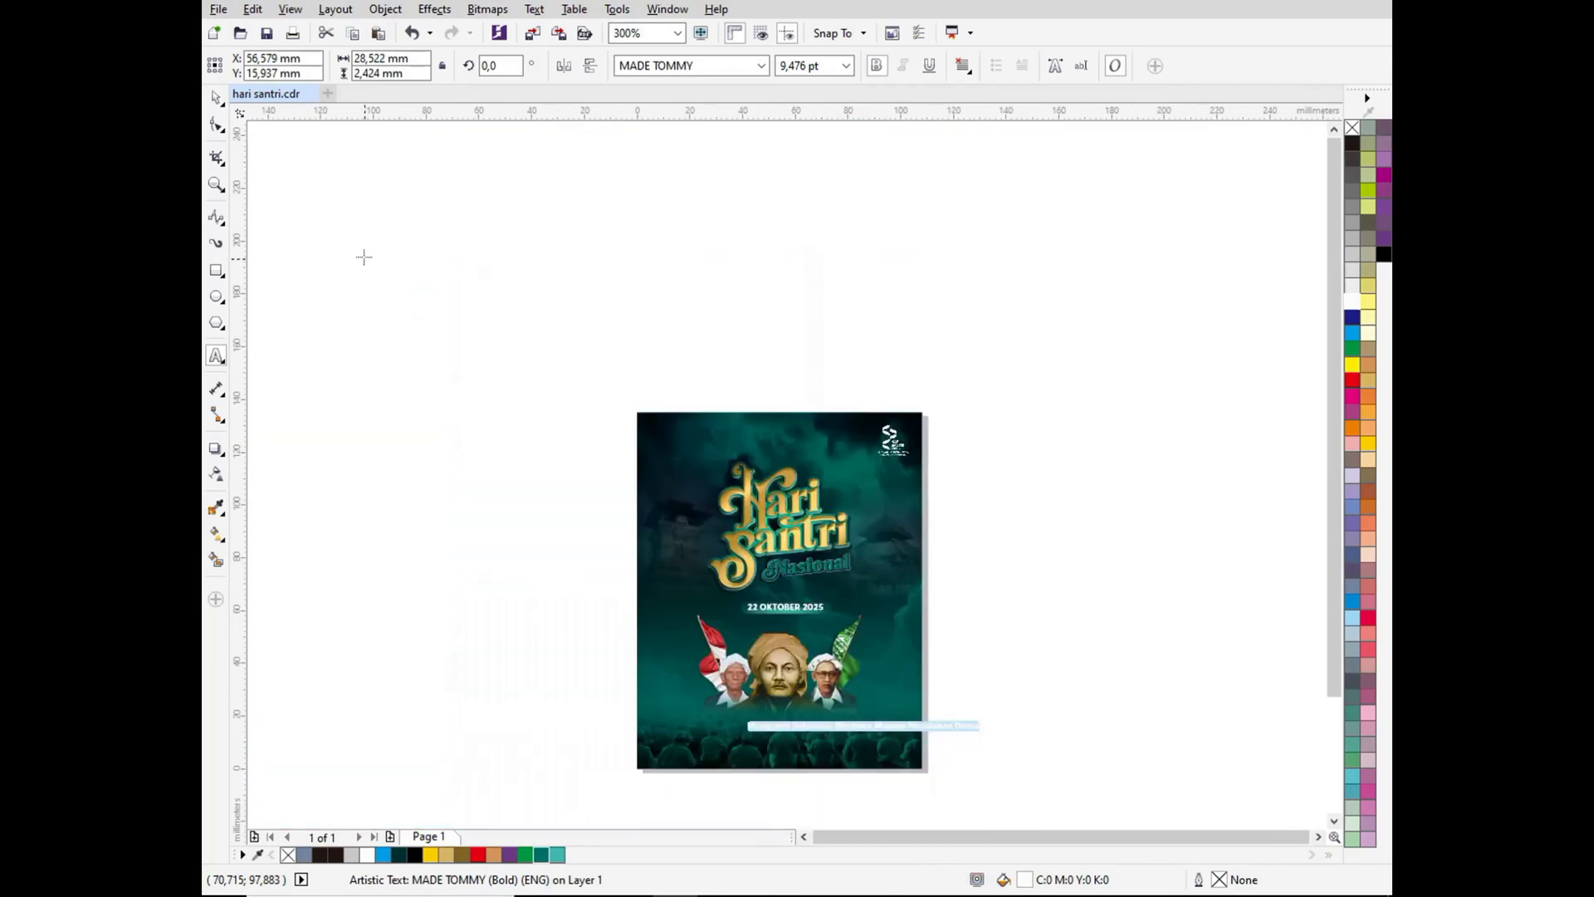
Step: Centre the slogan horizontally on the poster background and shrink it to about 63 mm wide
{"action": "left_click", "coordinate": [217, 101]}
{"action": "left_click", "coordinate": [682, 713], "text": "shift"}
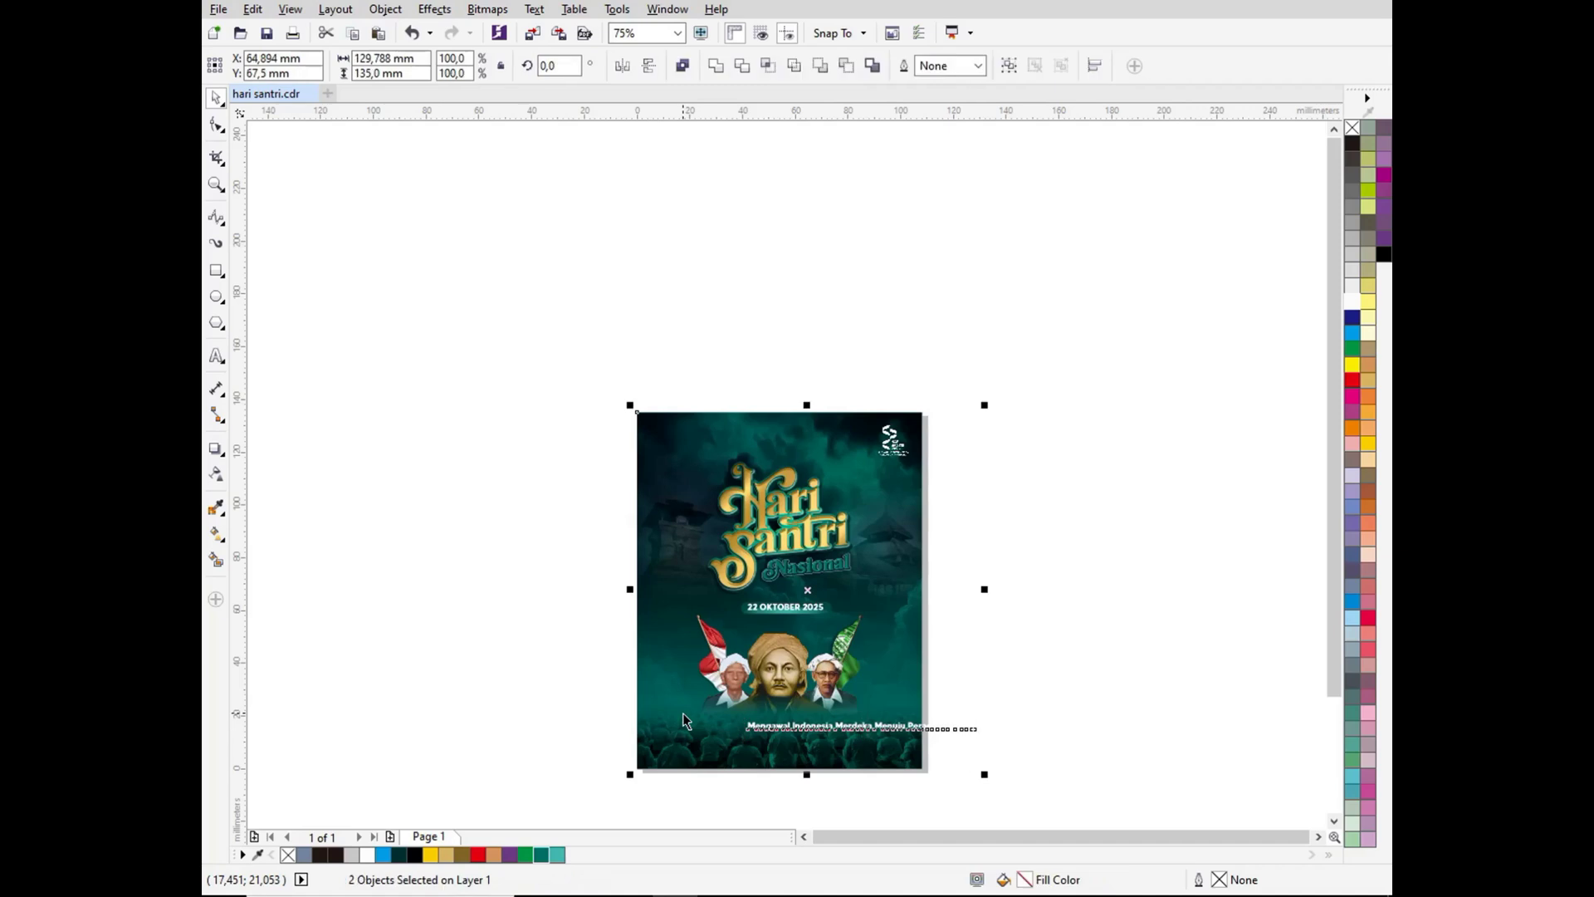
{"action": "key", "text": "c"}
{"action": "left_click", "coordinate": [996, 658]}
{"action": "key", "text": "F4"}
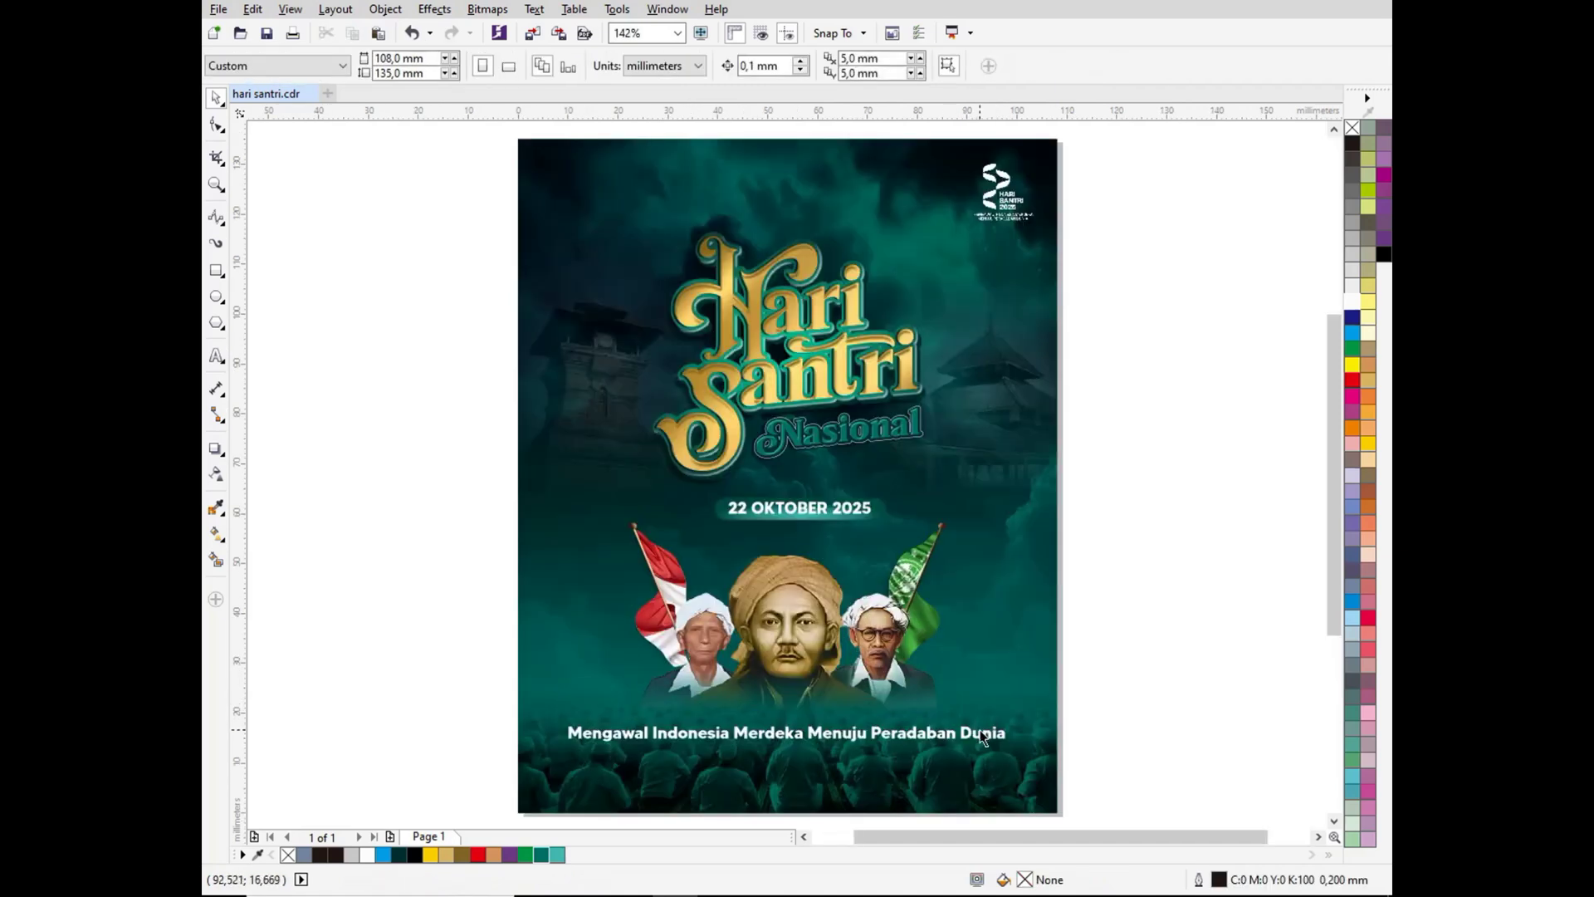
{"action": "left_click", "coordinate": [984, 736]}
{"action": "left_click_drag", "start_coordinate": [1015, 721], "coordinate": [945, 723]}
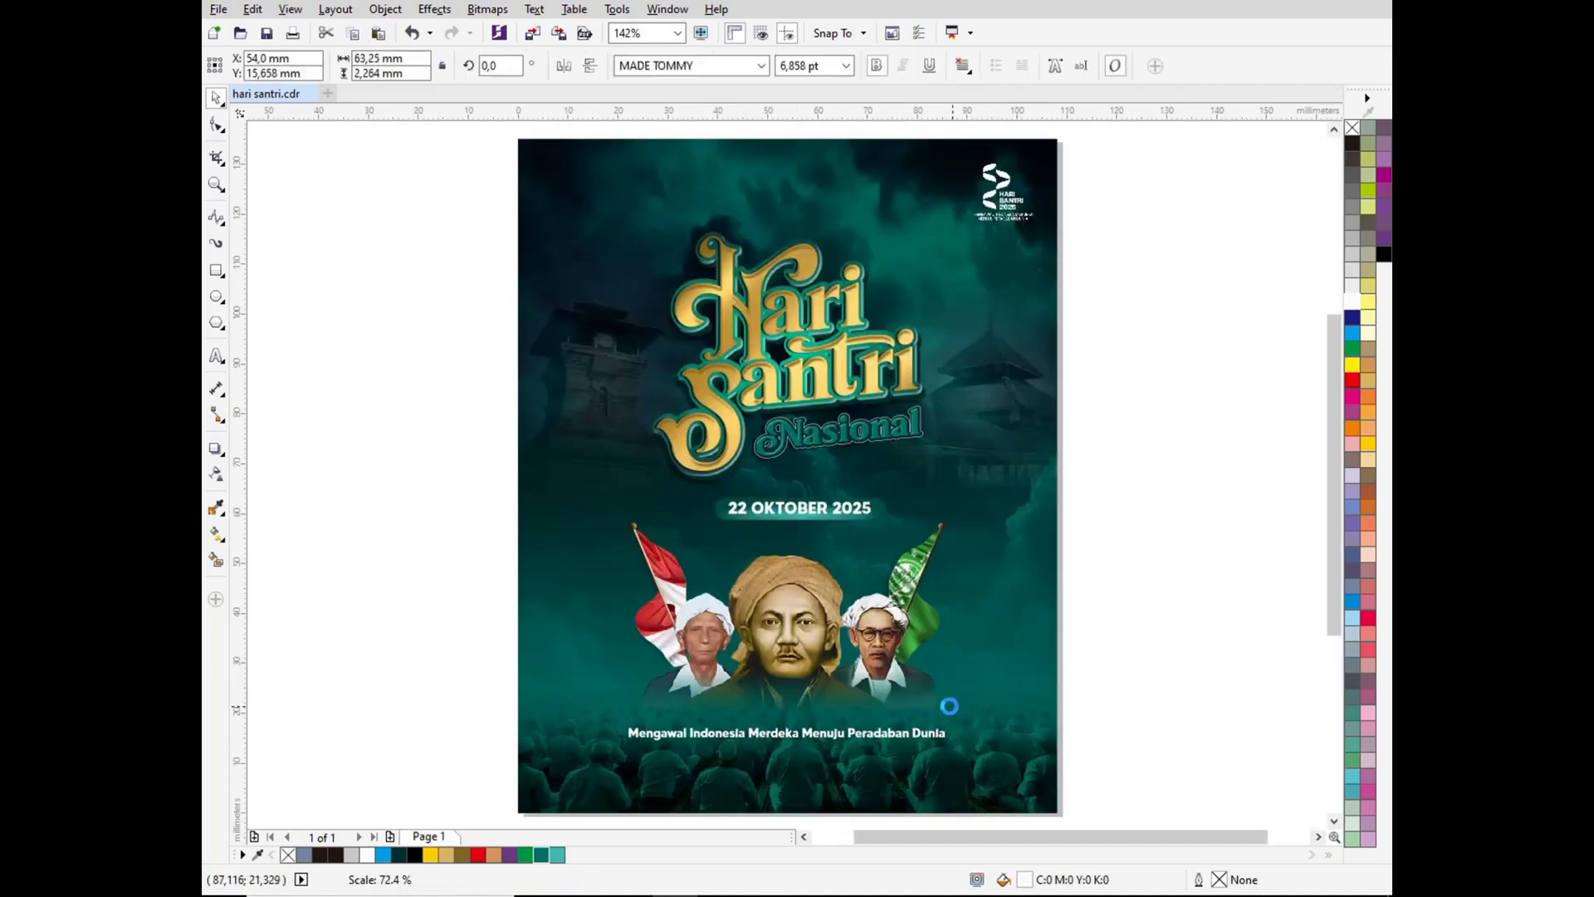
Step: Set the whole slogan's font to MADE TOMMY Medium
{"action": "double_click", "coordinate": [911, 734]}
{"action": "key", "text": "shift+F3"}
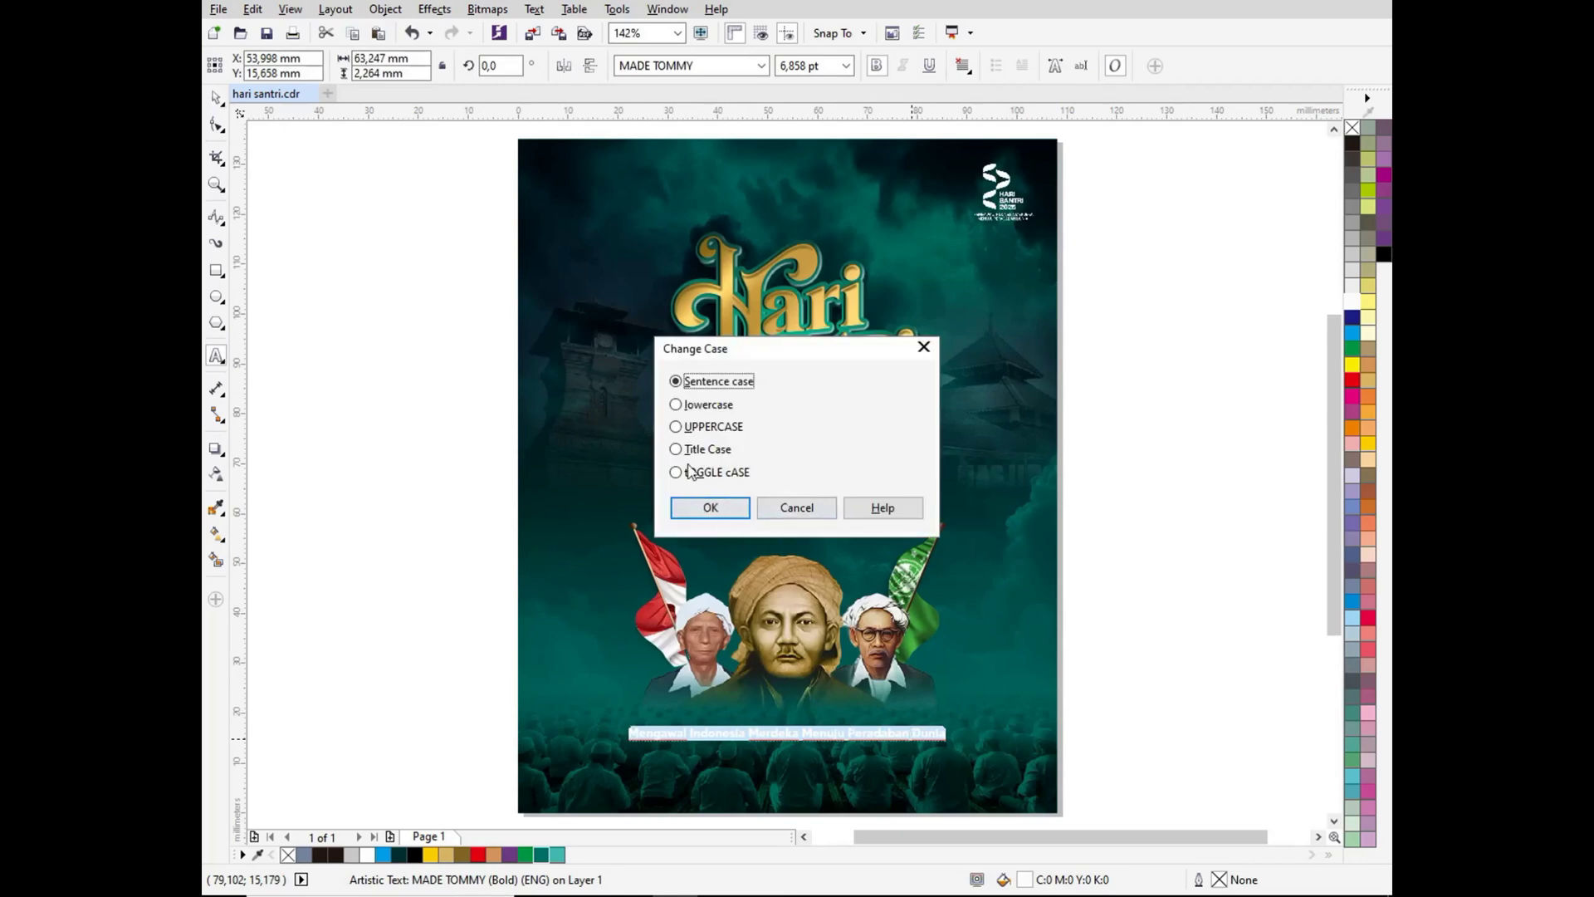
{"action": "left_click", "coordinate": [710, 507]}
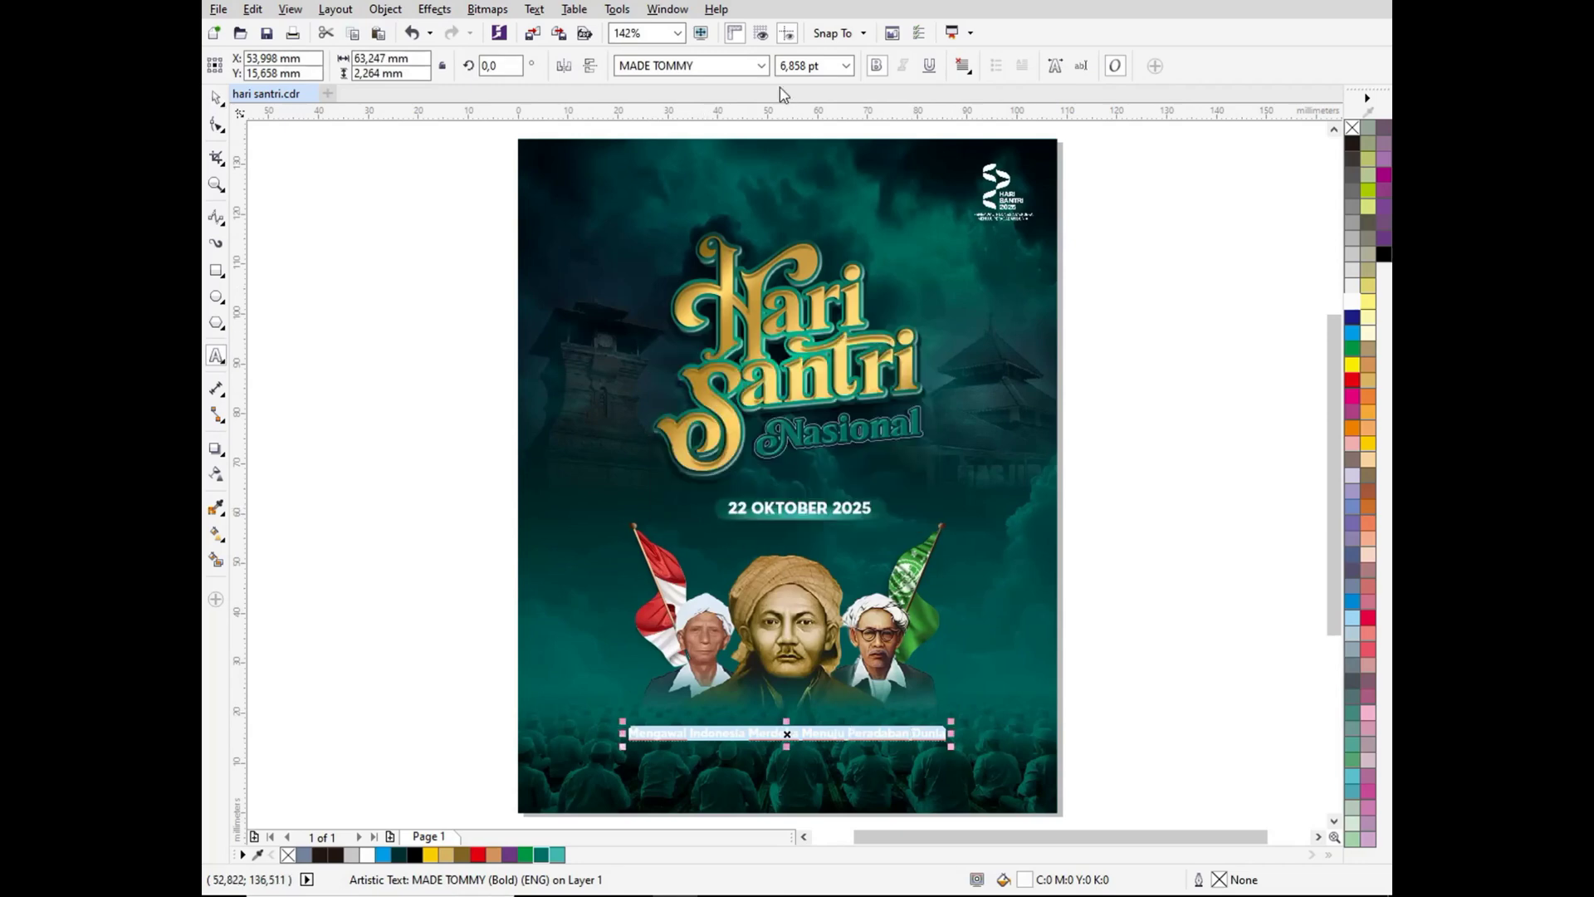
{"action": "left_click", "coordinate": [760, 66]}
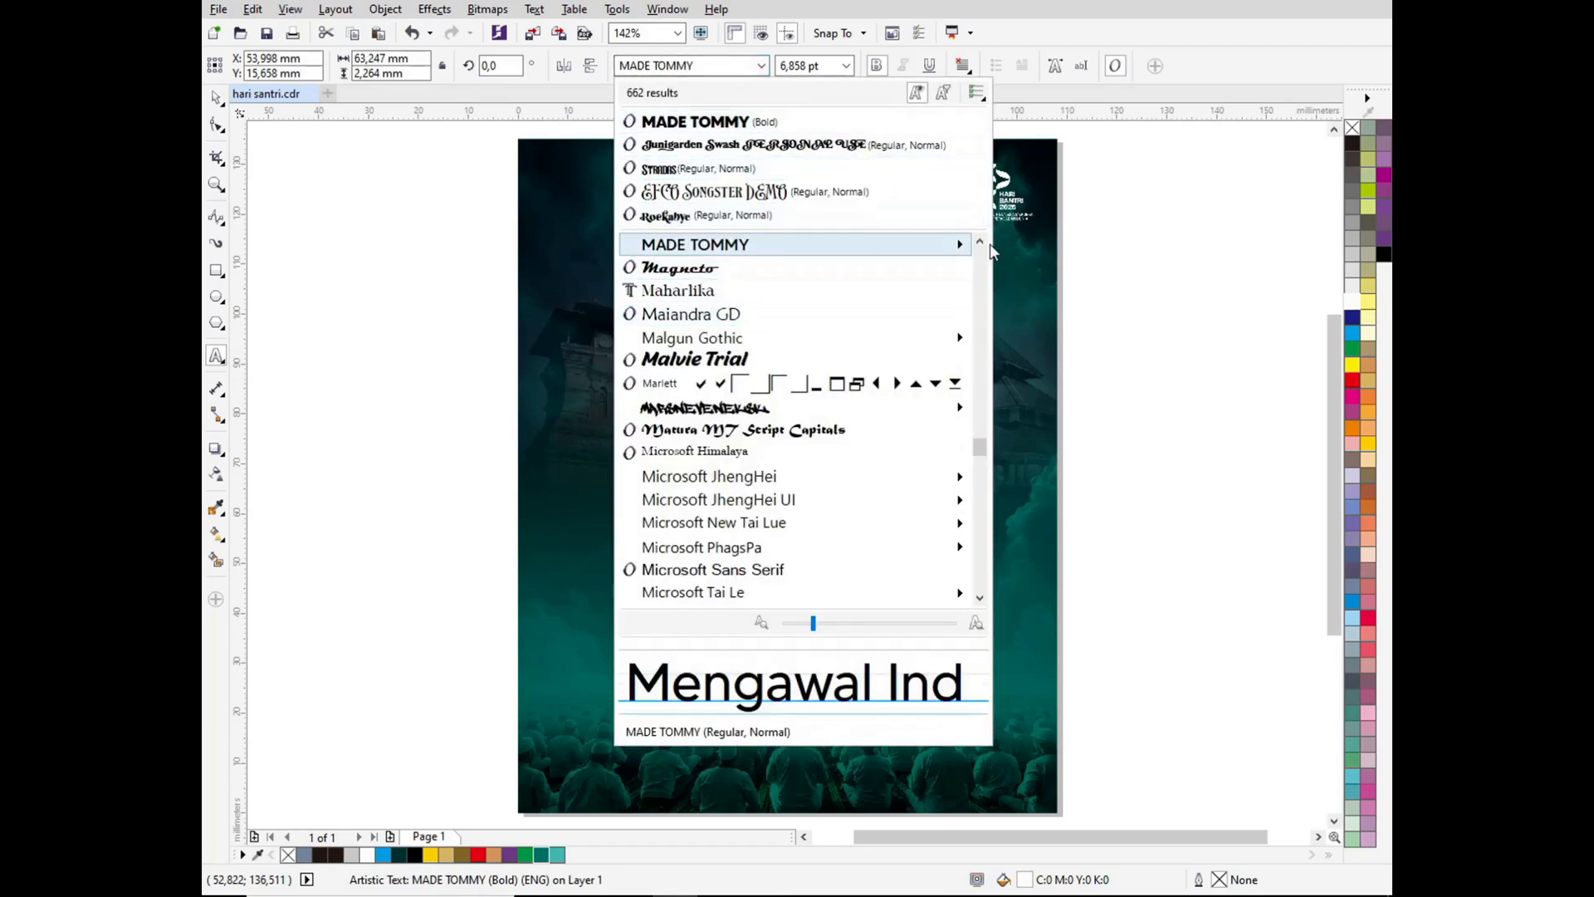
{"action": "mouse_move", "coordinate": [955, 244]}
{"action": "left_click", "coordinate": [1034, 316]}
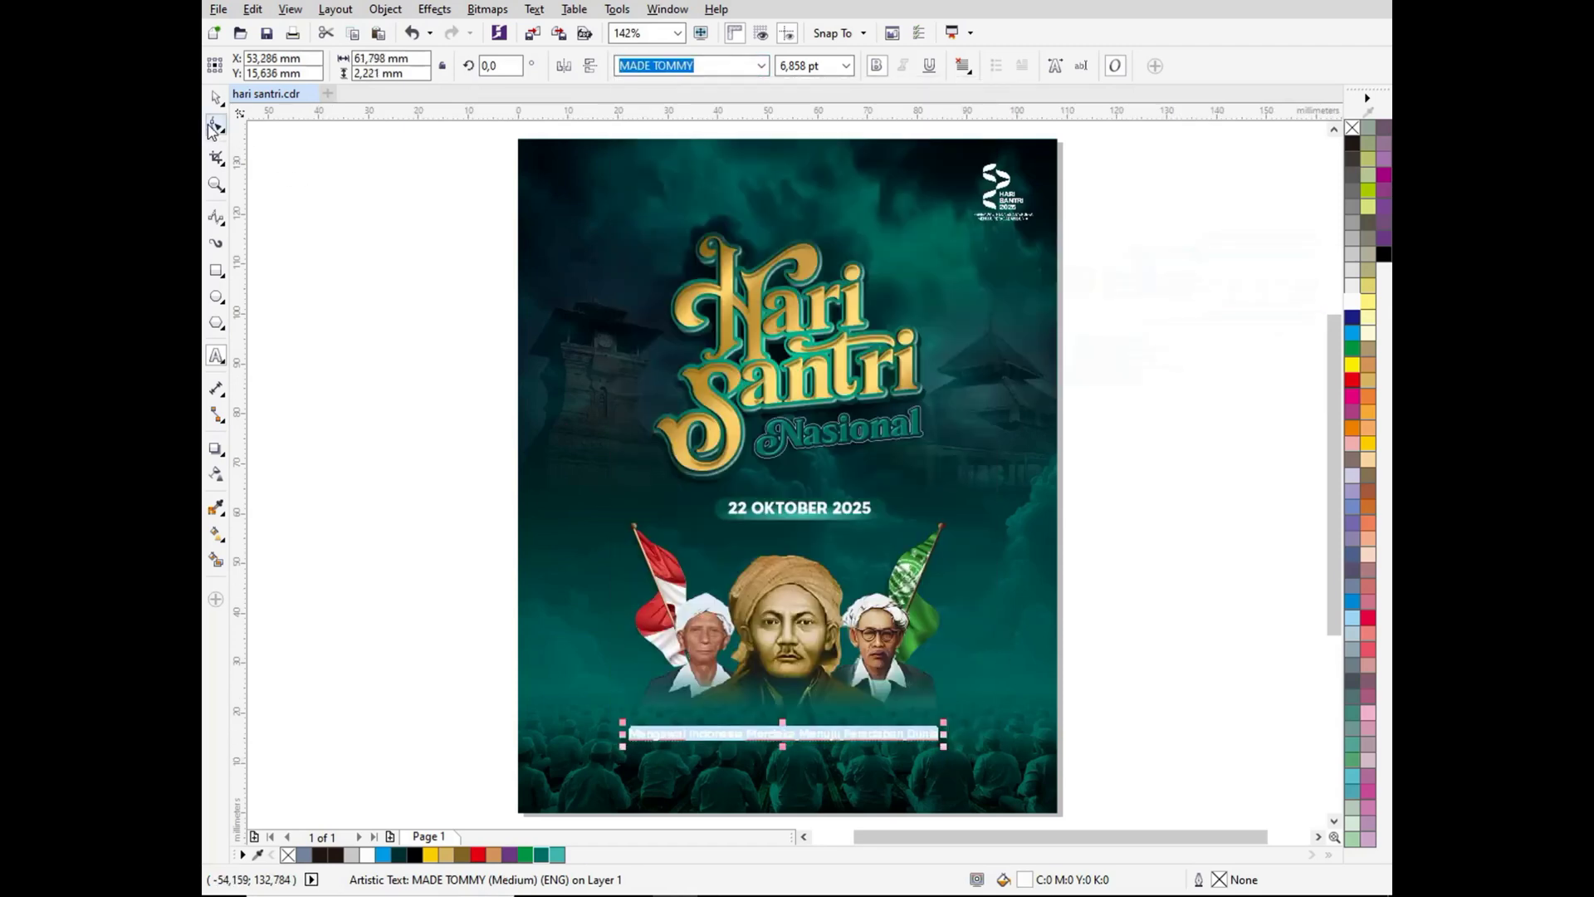
Step: Enlarge the slogan to about 72.6 mm wide and re-centre it horizontally on the poster
{"action": "mouse_move", "coordinate": [942, 725]}
{"action": "left_mouse_down"}
{"action": "mouse_move", "coordinate": [988, 706]}
{"action": "mouse_move", "coordinate": [970, 719]}
{"action": "left_mouse_up"}
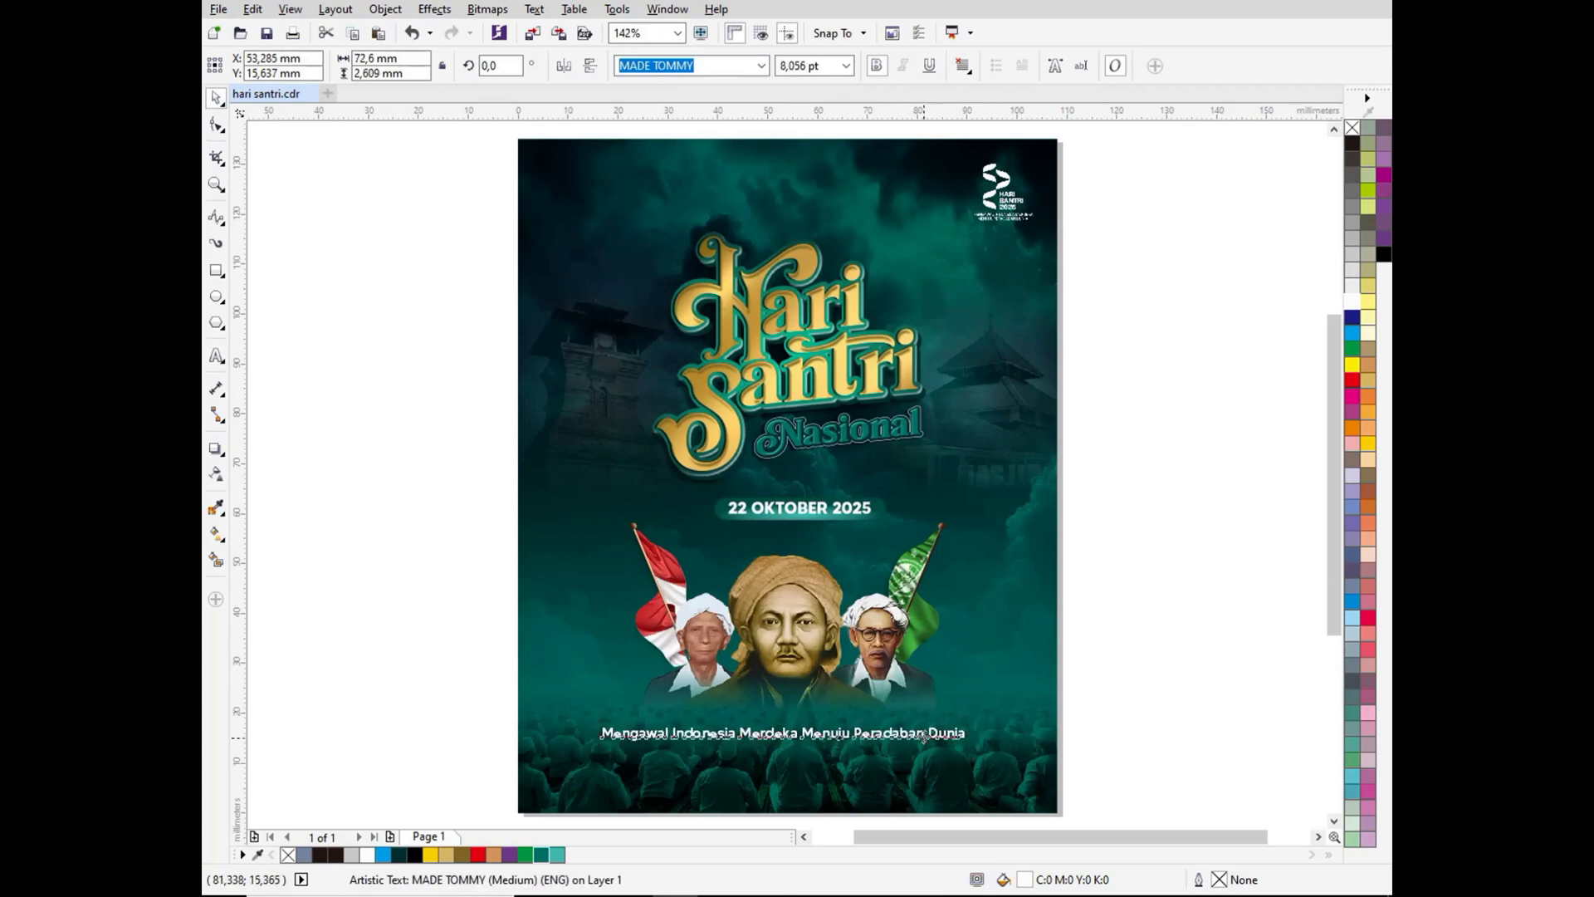
{"action": "key", "text": "Escape"}
{"action": "left_click", "coordinate": [907, 739]}
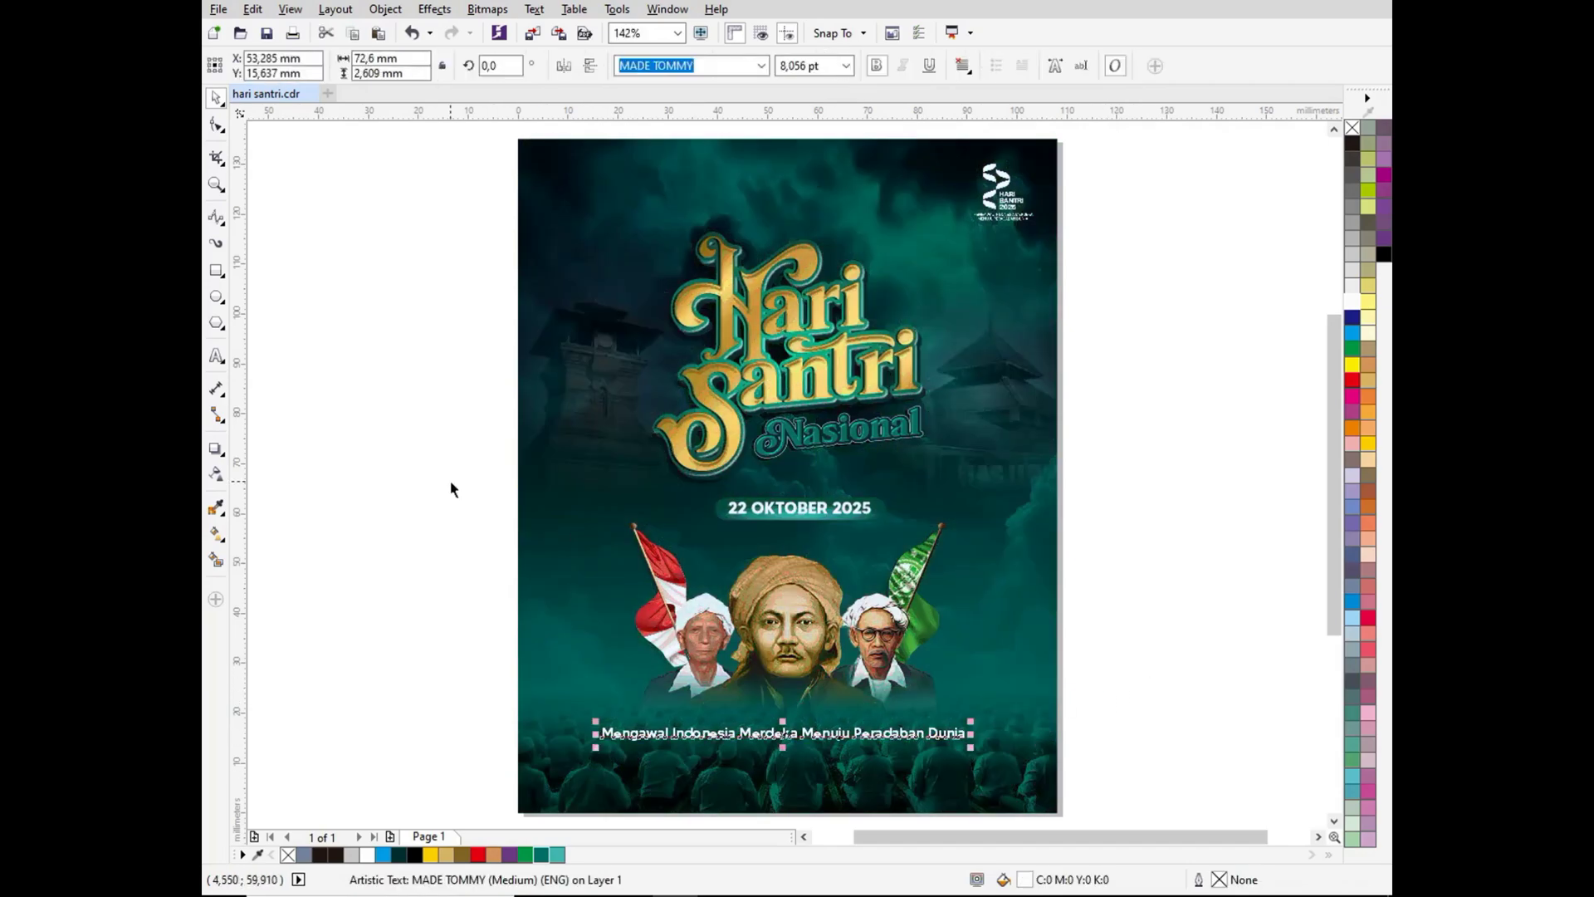
{"action": "left_click", "coordinate": [1067, 700]}
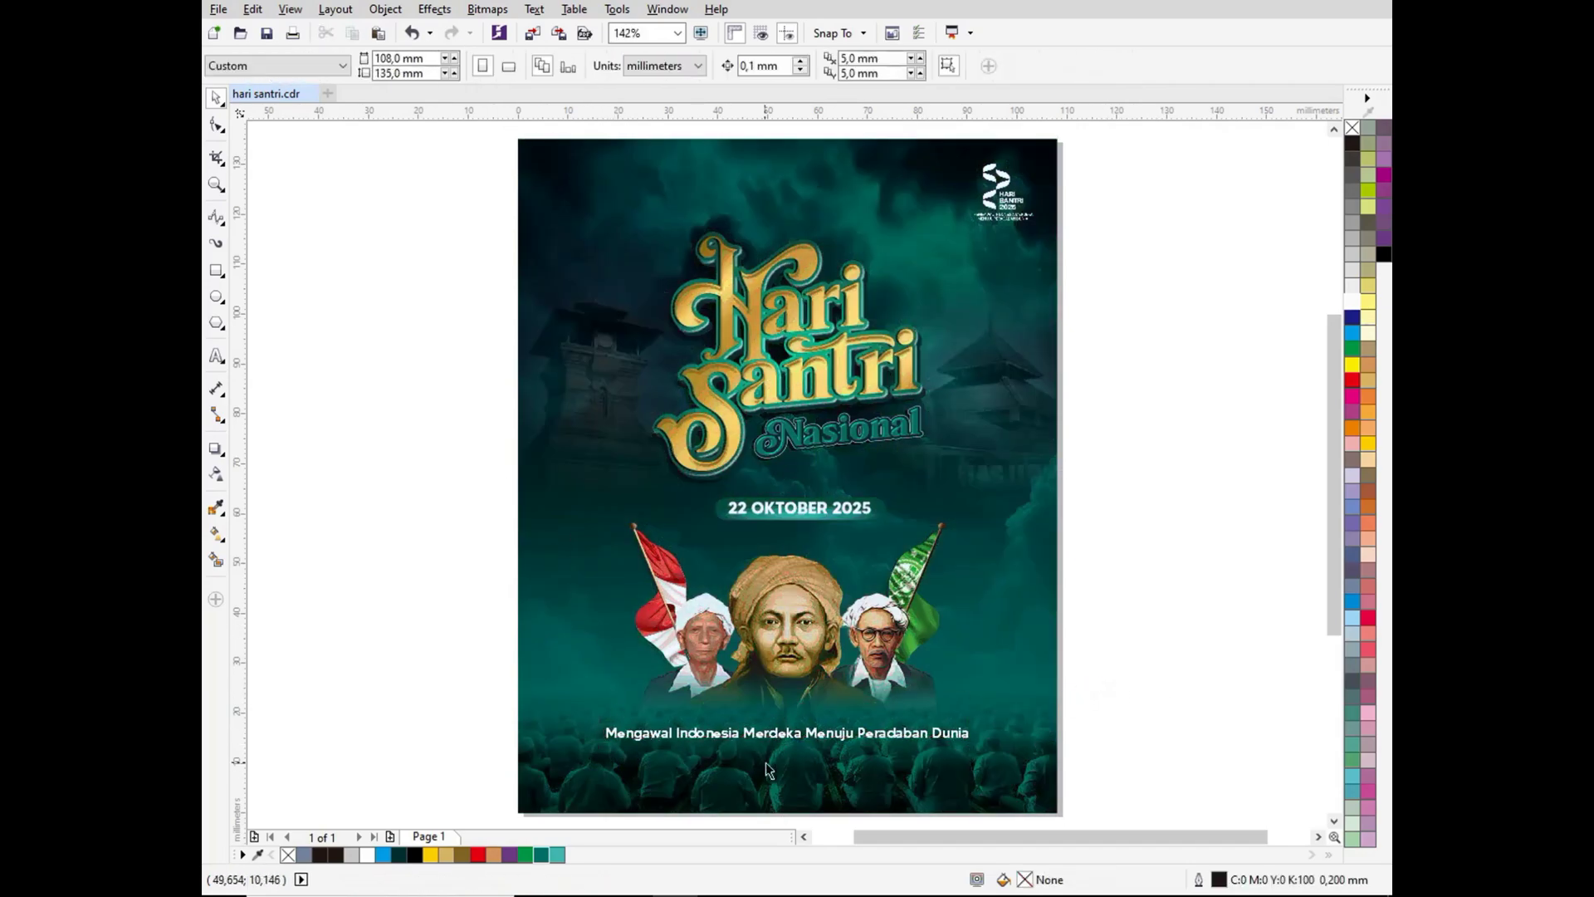
{"action": "scroll", "coordinate": [748, 734], "scroll_direction": "up", "scroll_amount": 2}
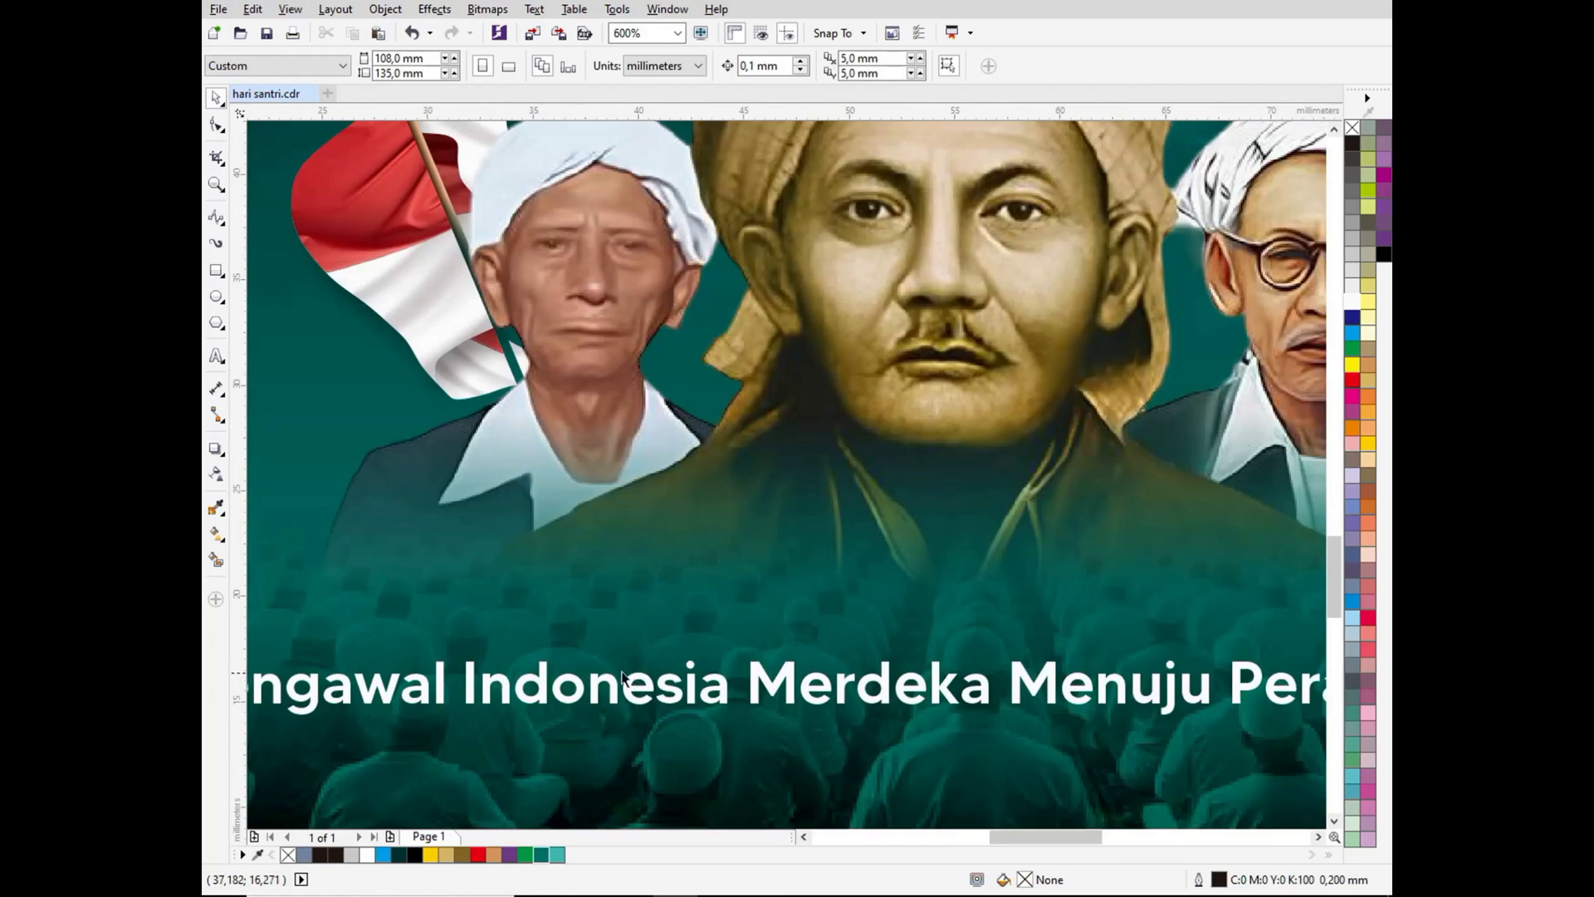
Step: Enclose the slogan "Mengawal Indonesia Merdeka Menuju Peradaban Dunia" in double quotation marks
{"action": "scroll", "coordinate": [598, 679], "scroll_direction": "down", "scroll_amount": 2}
{"action": "double_click", "coordinate": [413, 679]}
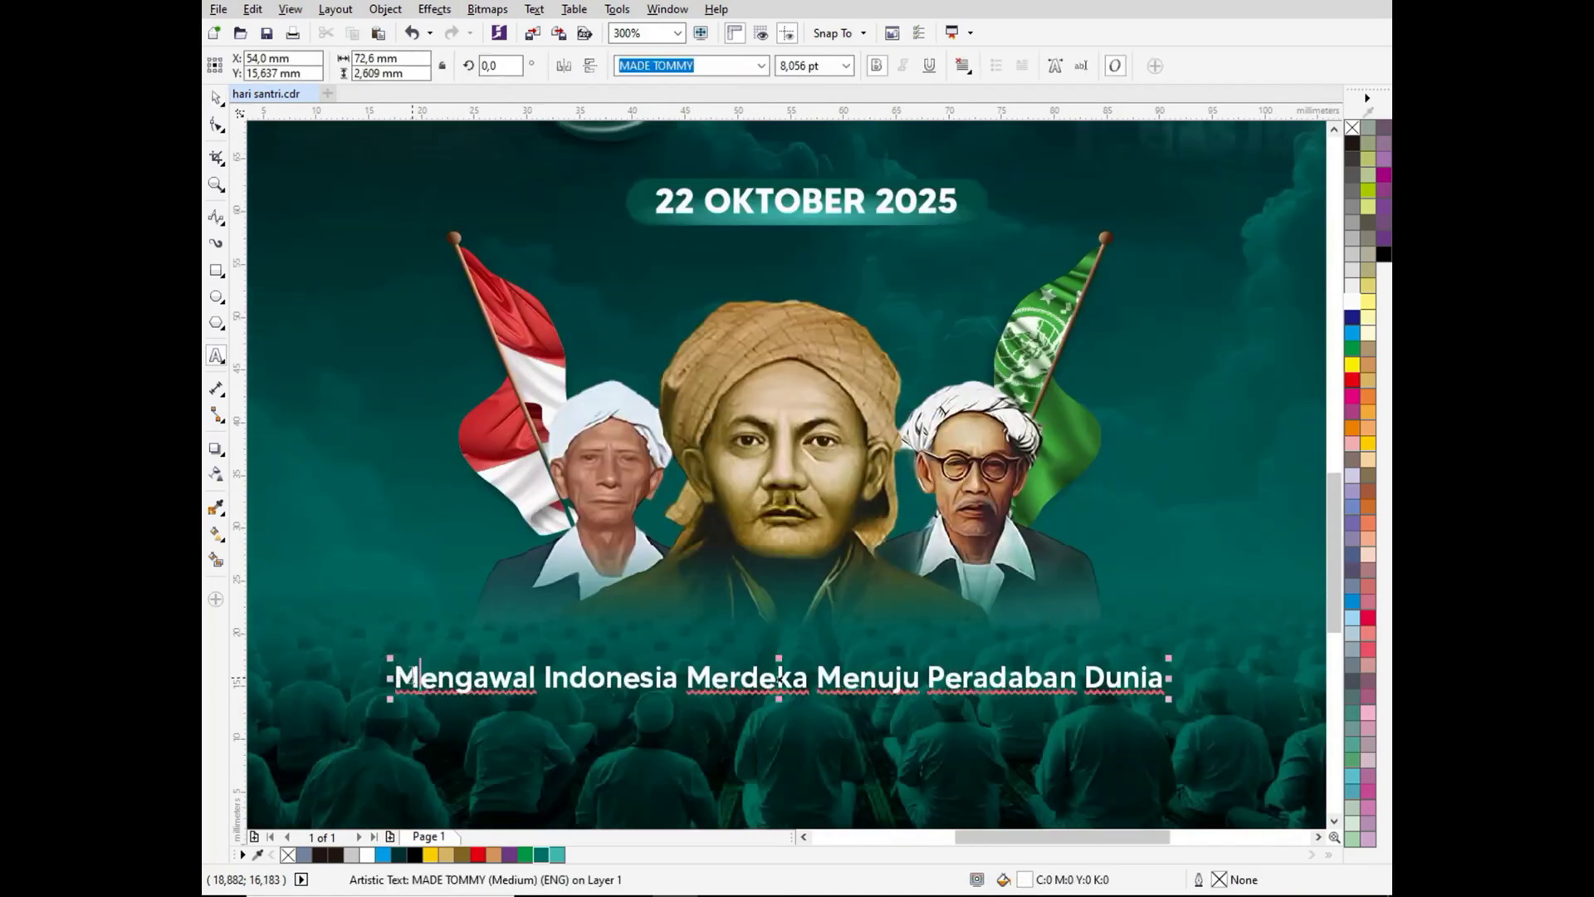
{"action": "type", "text": "\""}
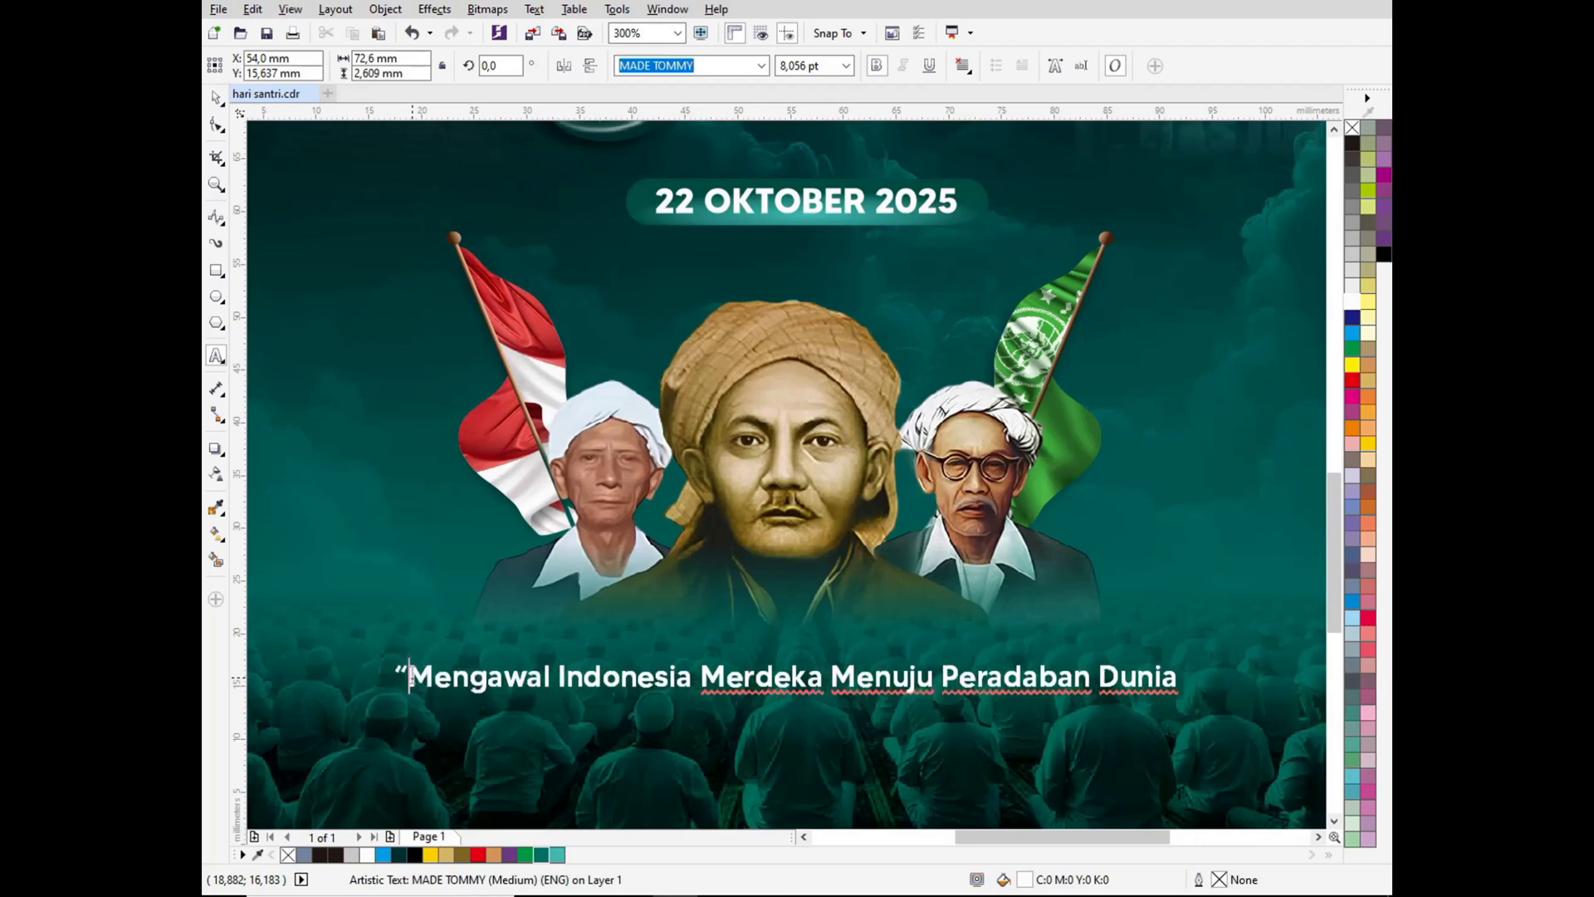
{"action": "key", "text": "End"}
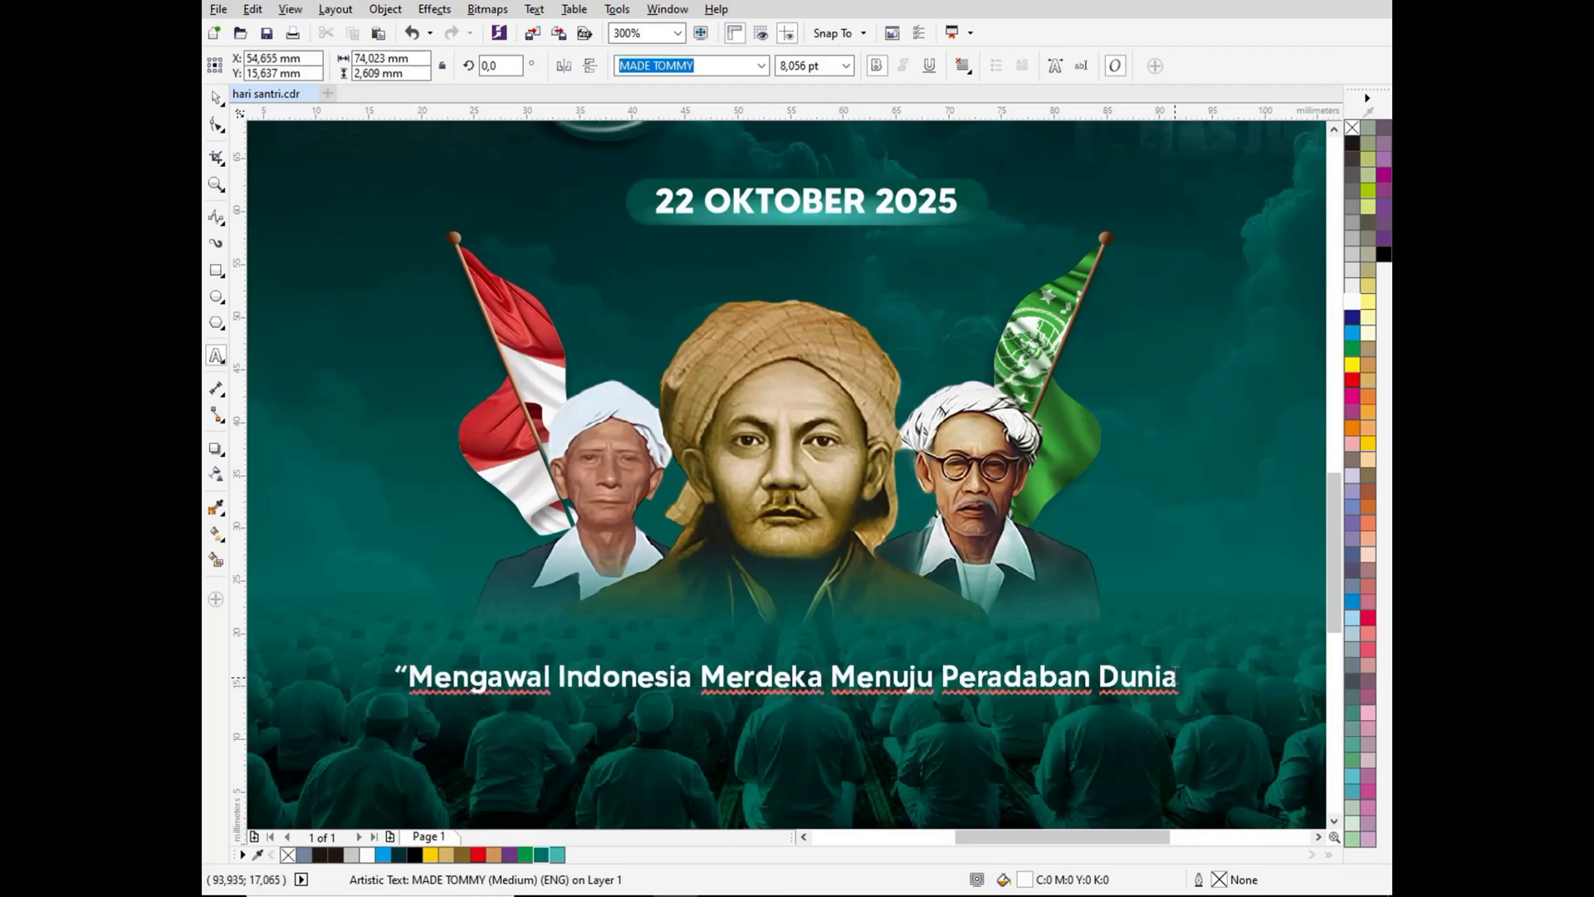
{"action": "type", "text": "\""}
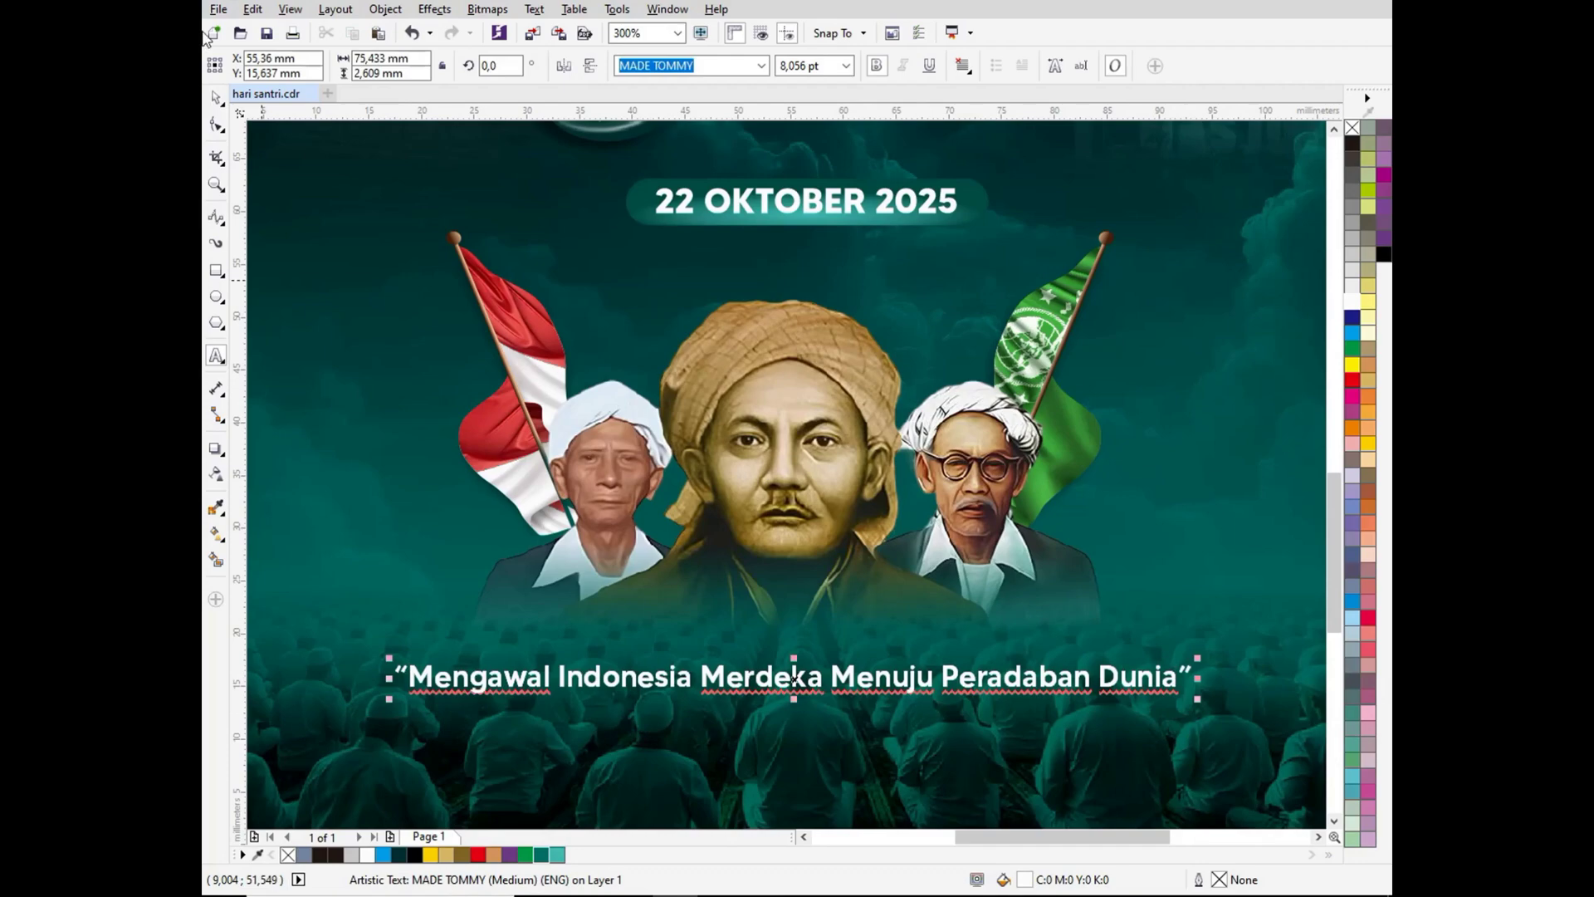
Step: Set the whole slogan's font to Poppins Medium Italic
{"action": "key", "text": "ctrl+a"}
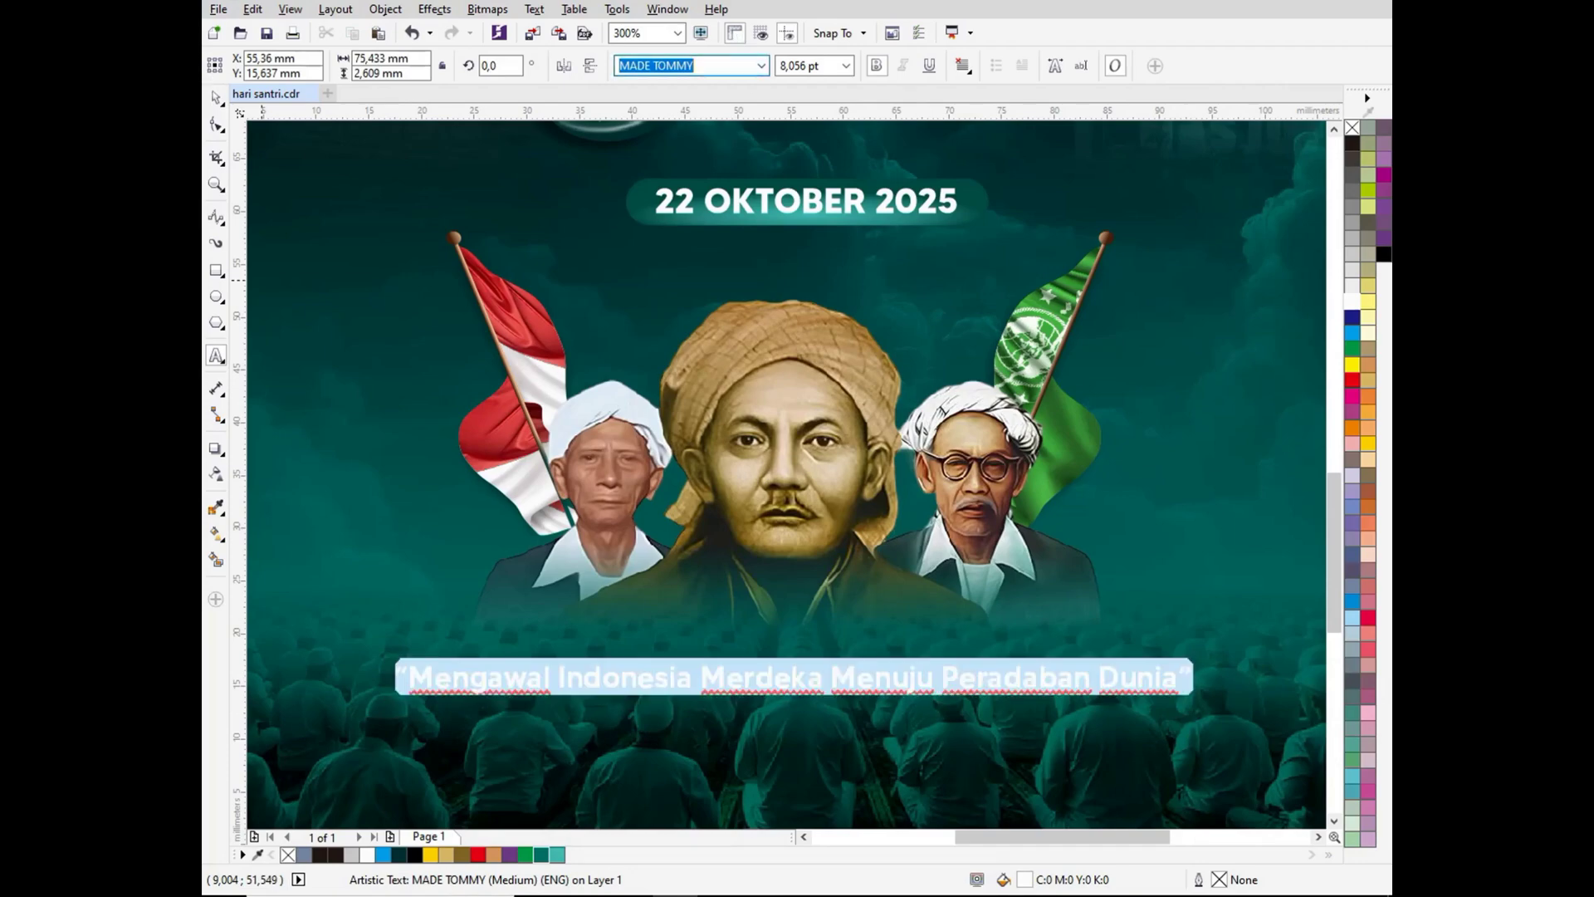
{"action": "type", "text": "Pop"}
{"action": "left_click", "coordinate": [761, 65]}
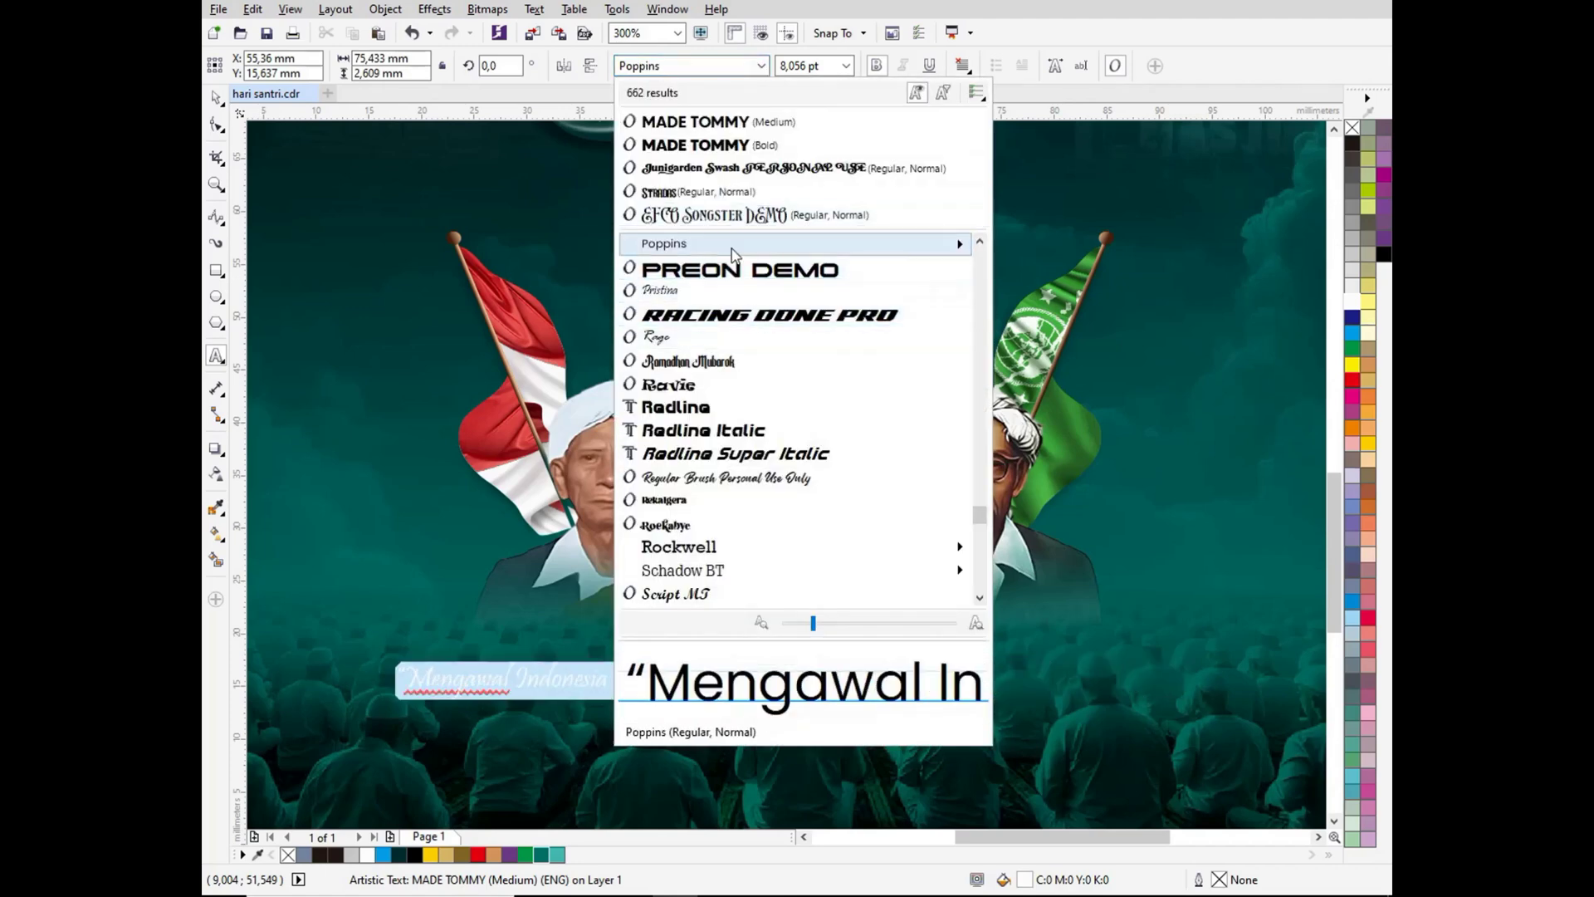
{"action": "mouse_move", "coordinate": [732, 249]}
{"action": "left_click", "coordinate": [1044, 340]}
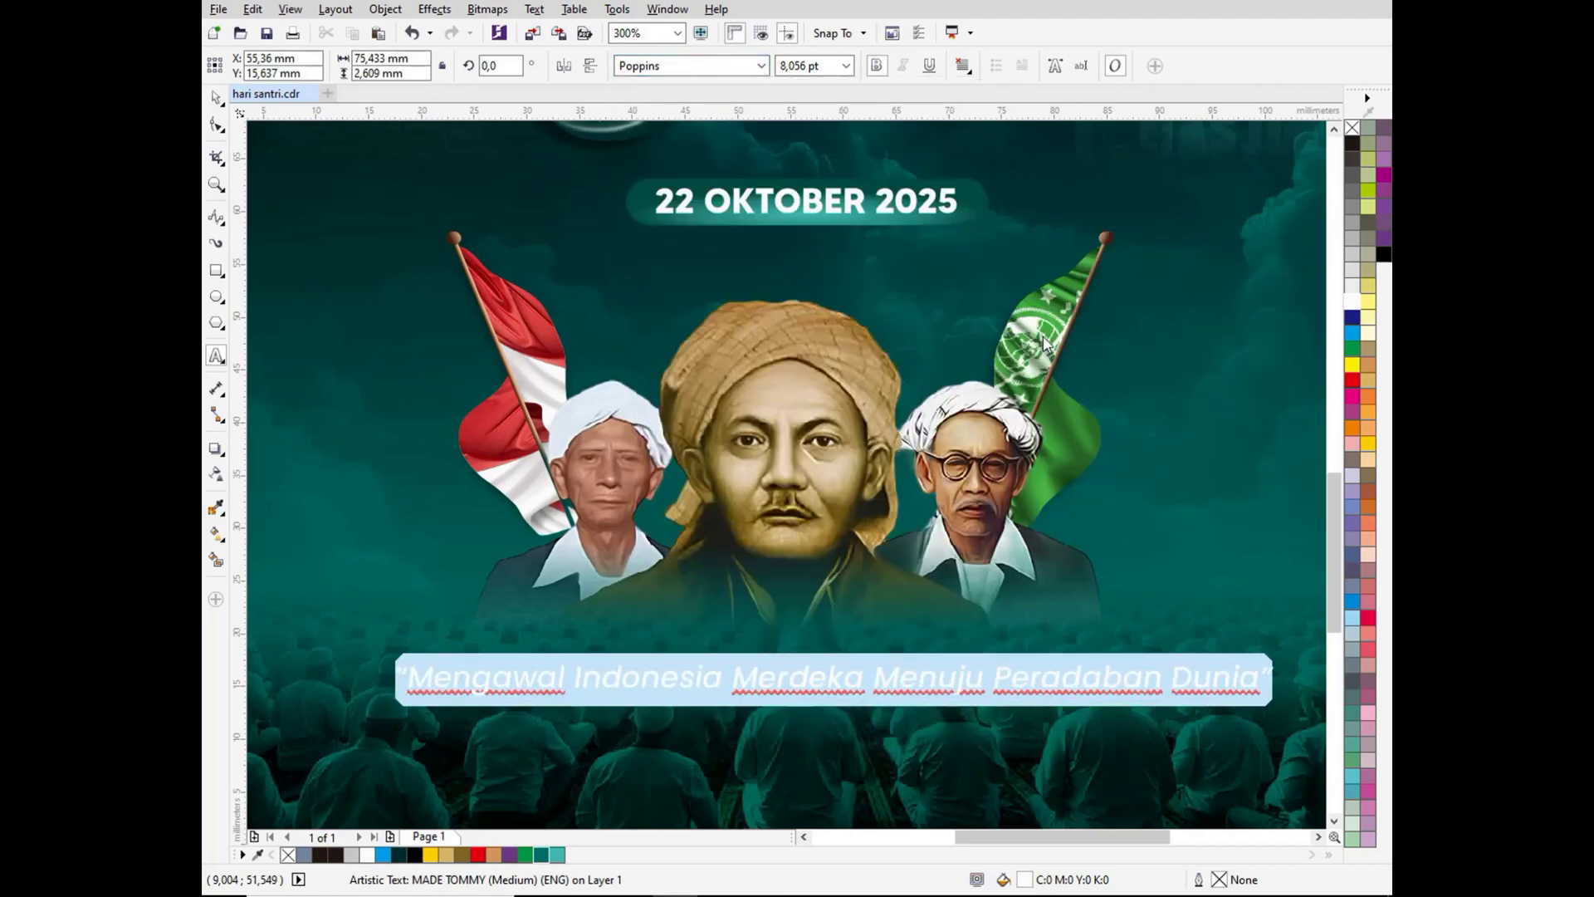
Step: Shrink the slogan and centre it horizontally on the poster beneath the three portraits
{"action": "scroll", "coordinate": [961, 524], "scroll_direction": "down", "scroll_amount": 4}
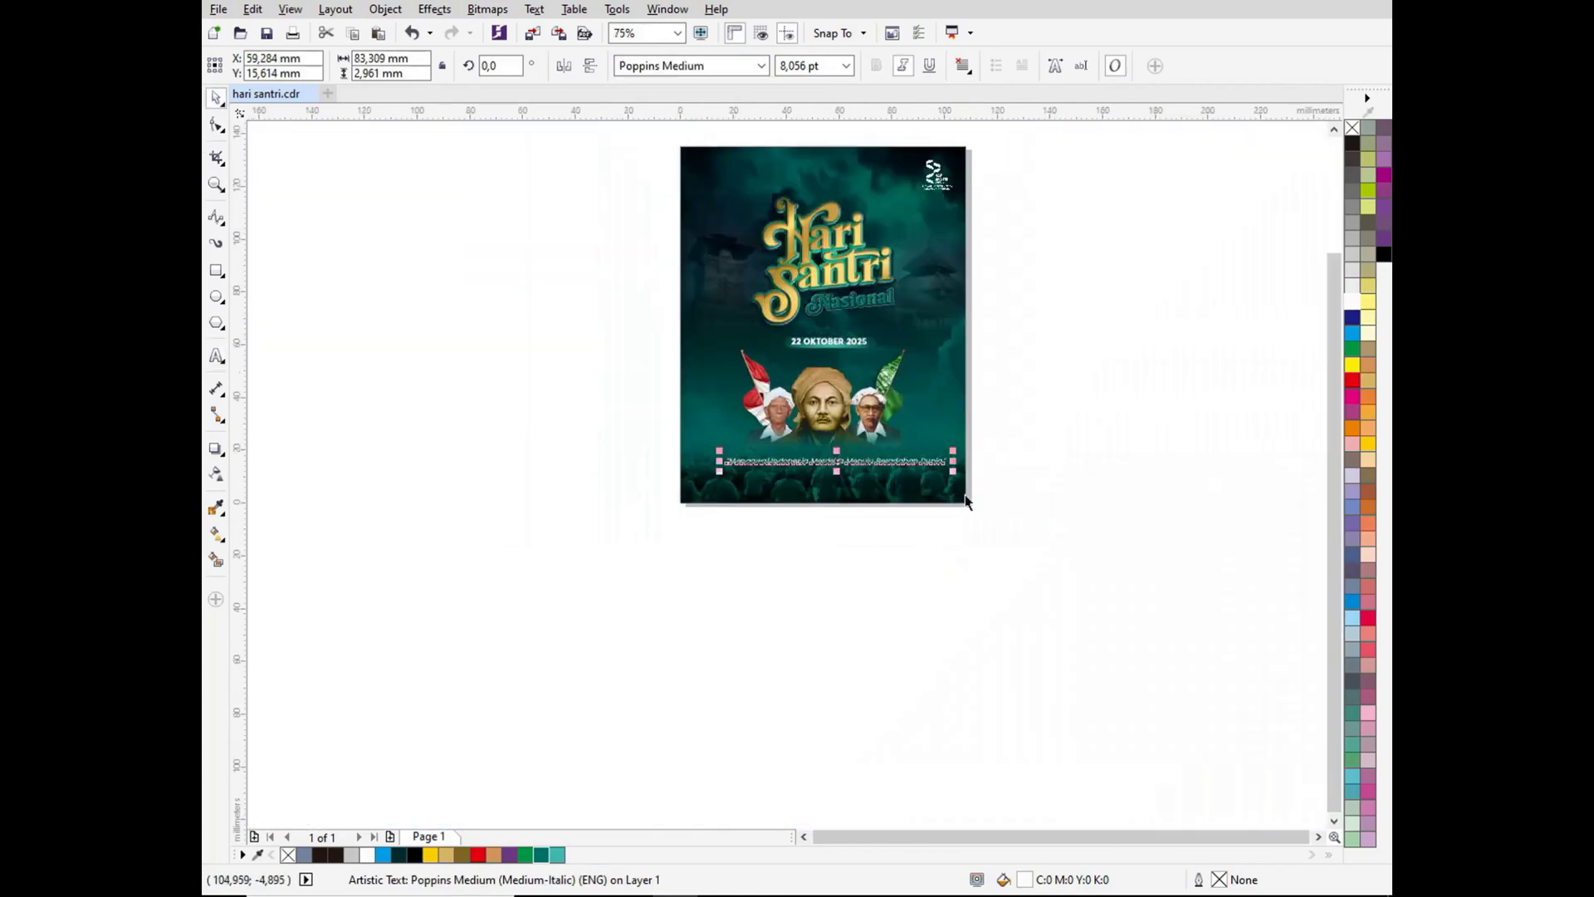
{"action": "left_click_drag", "start_coordinate": [952, 450], "coordinate": [1050, 444]}
{"action": "left_click", "coordinate": [941, 480], "text": "shift"}
{"action": "left_click", "coordinate": [907, 587]}
{"action": "scroll", "coordinate": [855, 461], "scroll_direction": "up", "scroll_amount": 4}
{"action": "left_click", "coordinate": [851, 440]}
{"action": "scroll", "coordinate": [1049, 444], "scroll_direction": "down", "scroll_amount": 2}
{"action": "left_click", "coordinate": [939, 580]}
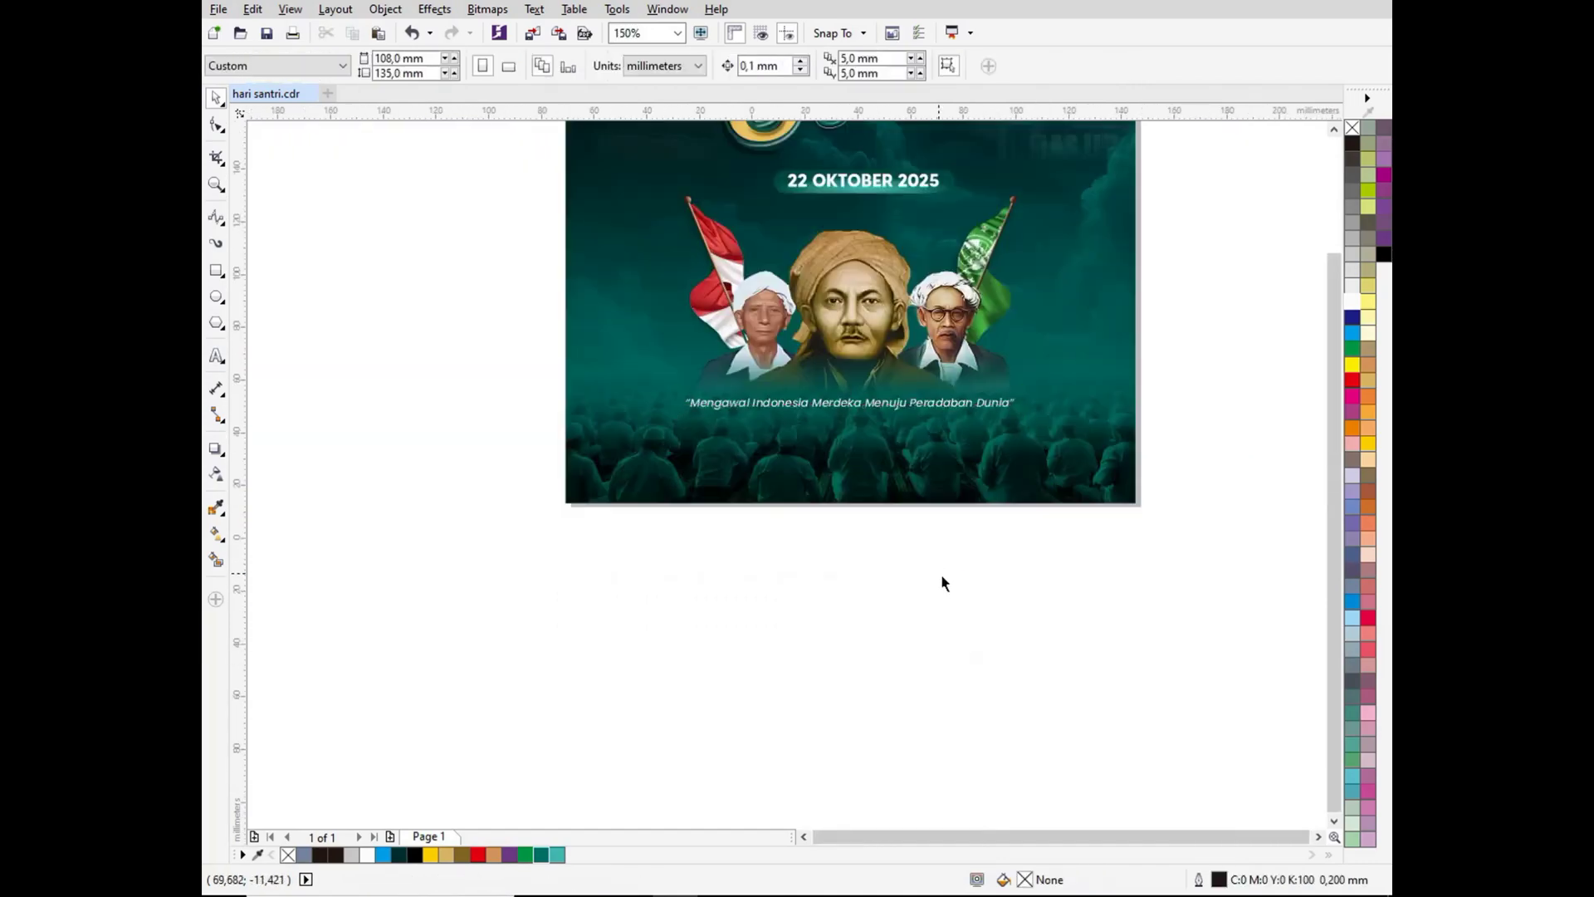
Step: Draw an ellipse about 50 × 59 mm beside the poster and fill it with peach C0 M20 Y40 K0
{"action": "scroll", "coordinate": [911, 534], "scroll_direction": "down", "scroll_amount": 2}
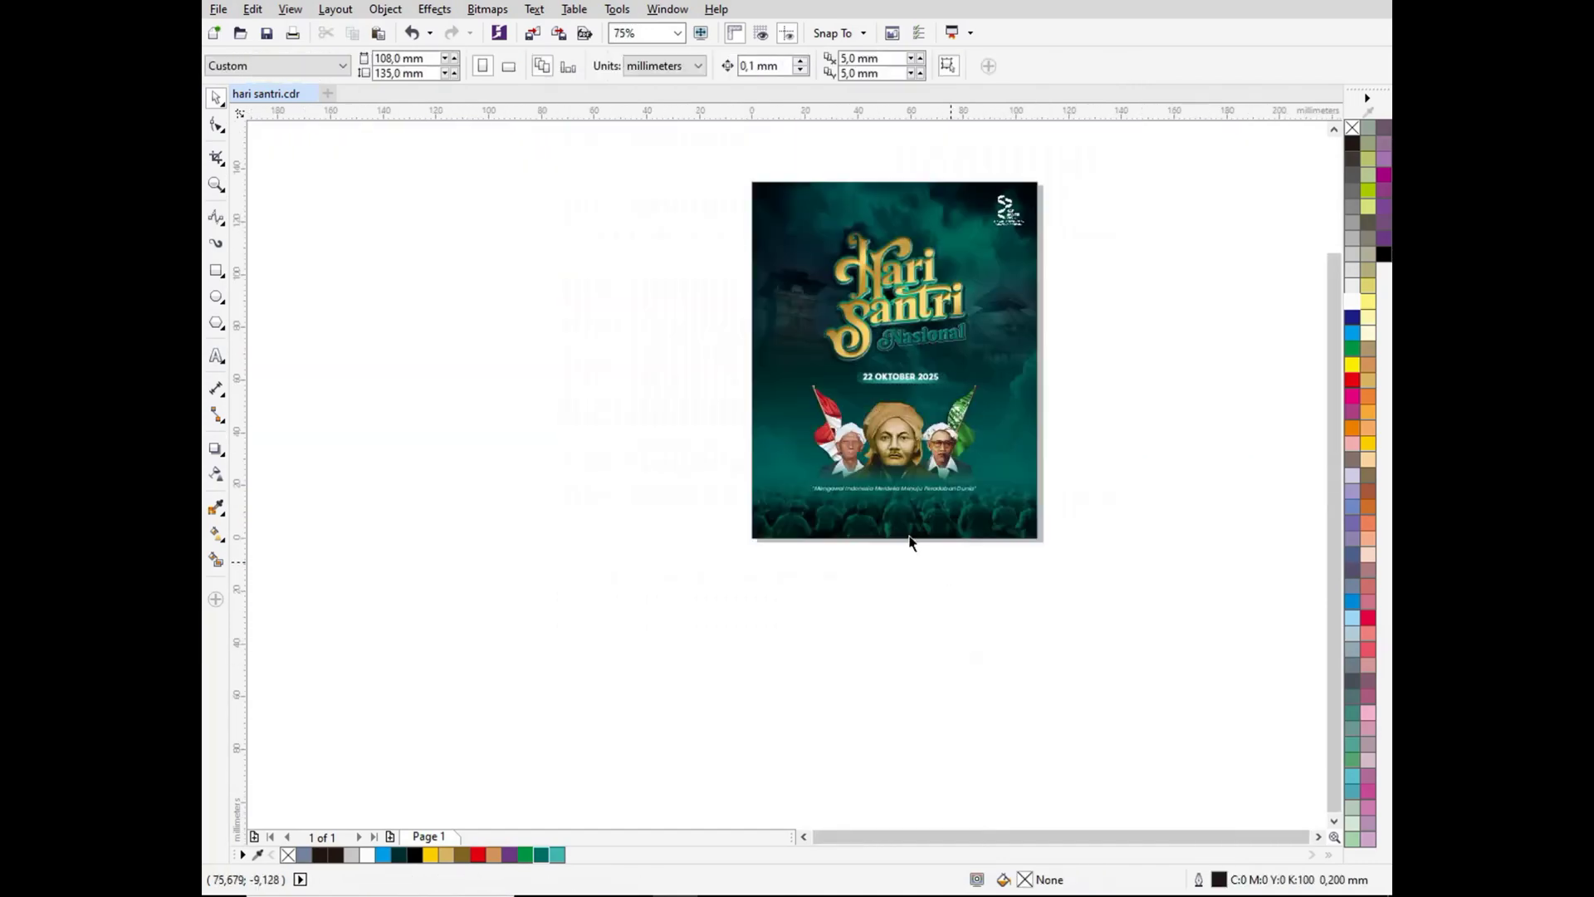
{"action": "left_click", "coordinate": [219, 302]}
{"action": "left_click_drag", "start_coordinate": [448, 313], "coordinate": [587, 474]}
{"action": "left_click", "coordinate": [556, 854]}
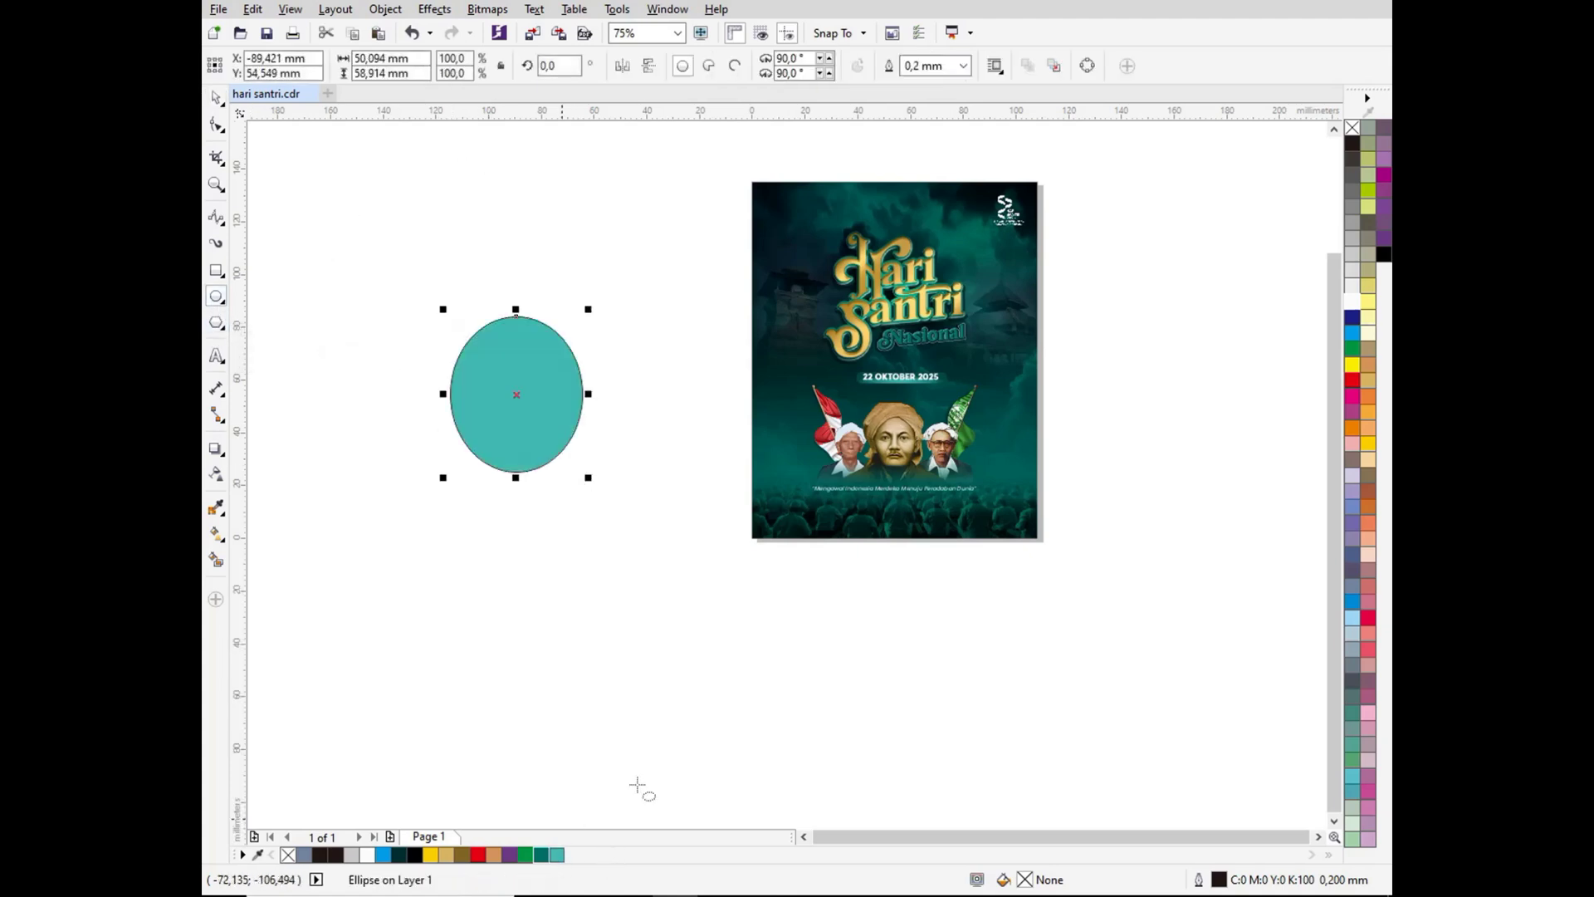
{"action": "left_click", "coordinate": [1362, 840]}
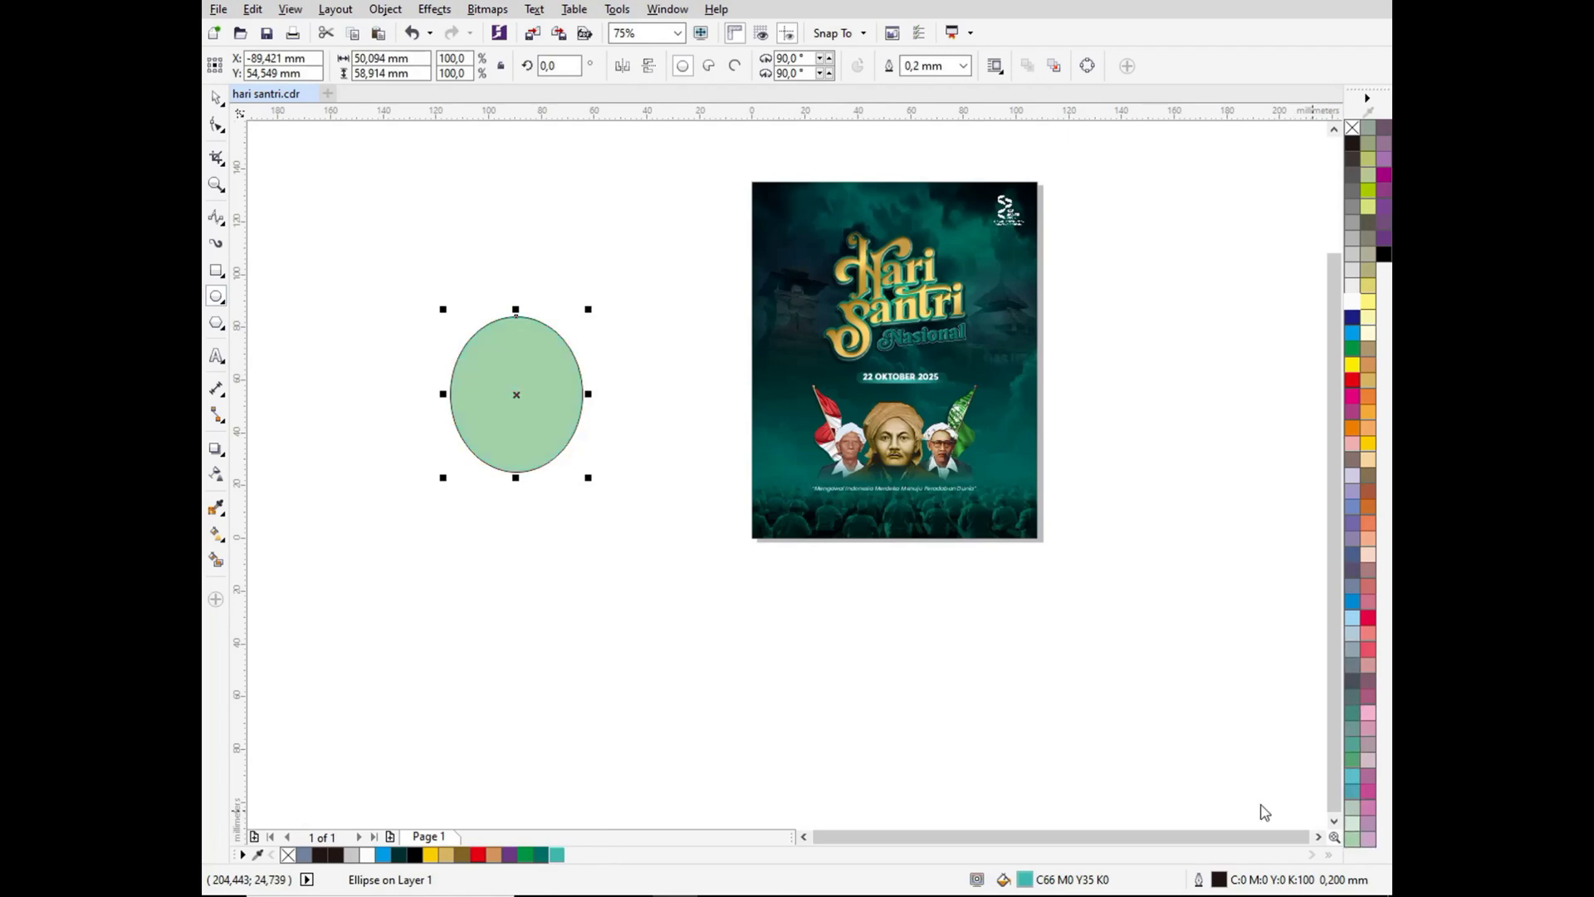
{"action": "left_click", "coordinate": [1368, 459]}
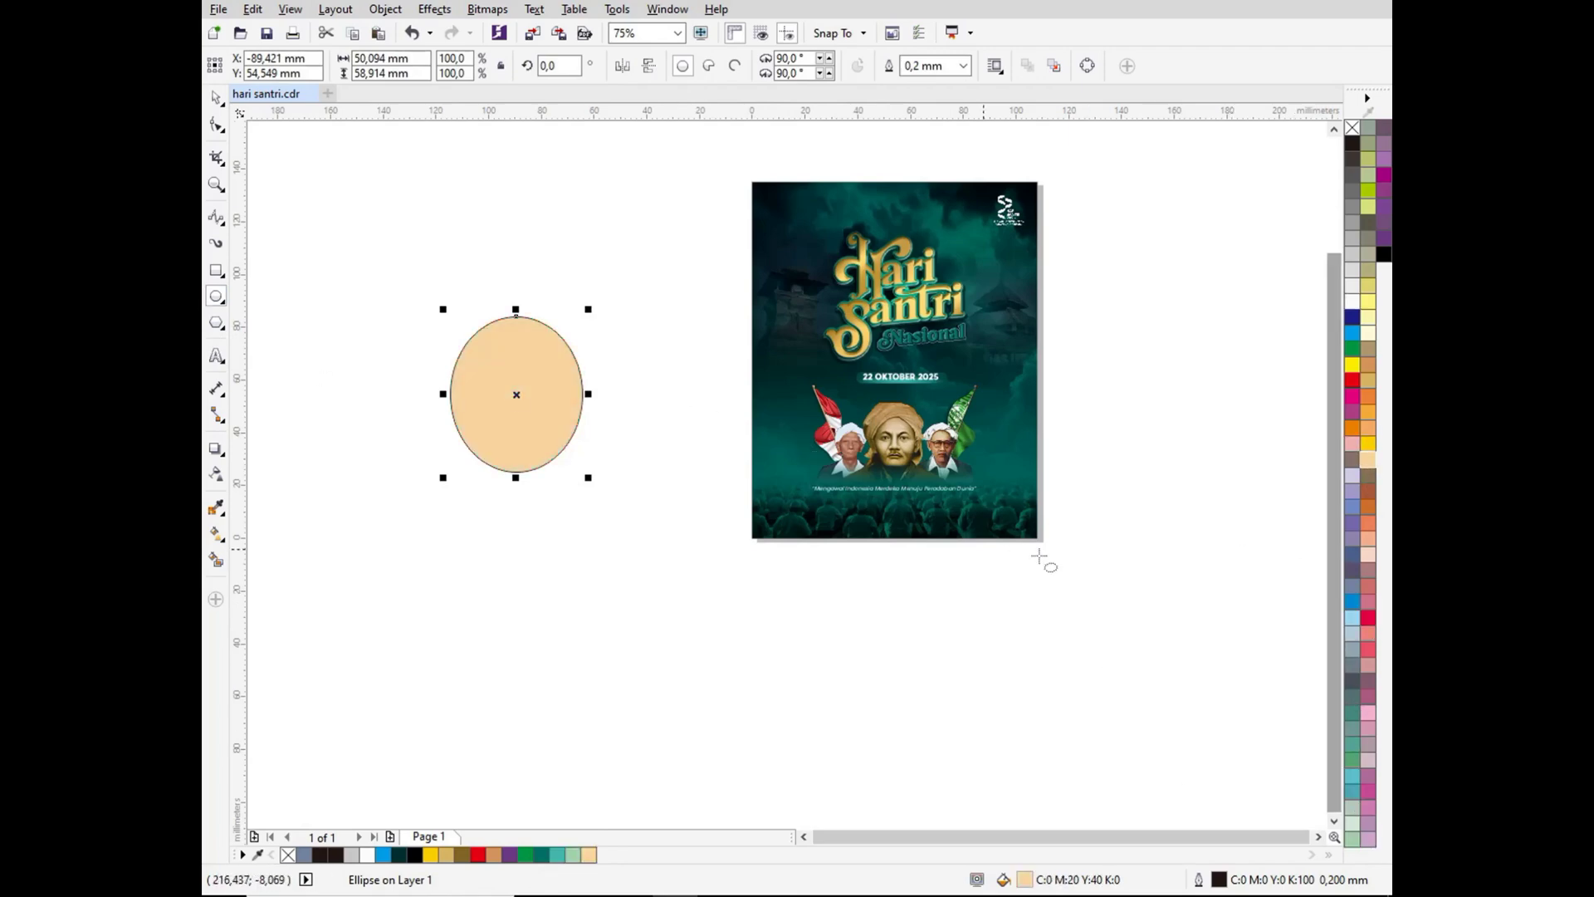
Step: Give the peach ellipse an elliptical fountain transparency that fades outward, with the Hard Light merge mode
{"action": "left_click", "coordinate": [218, 533]}
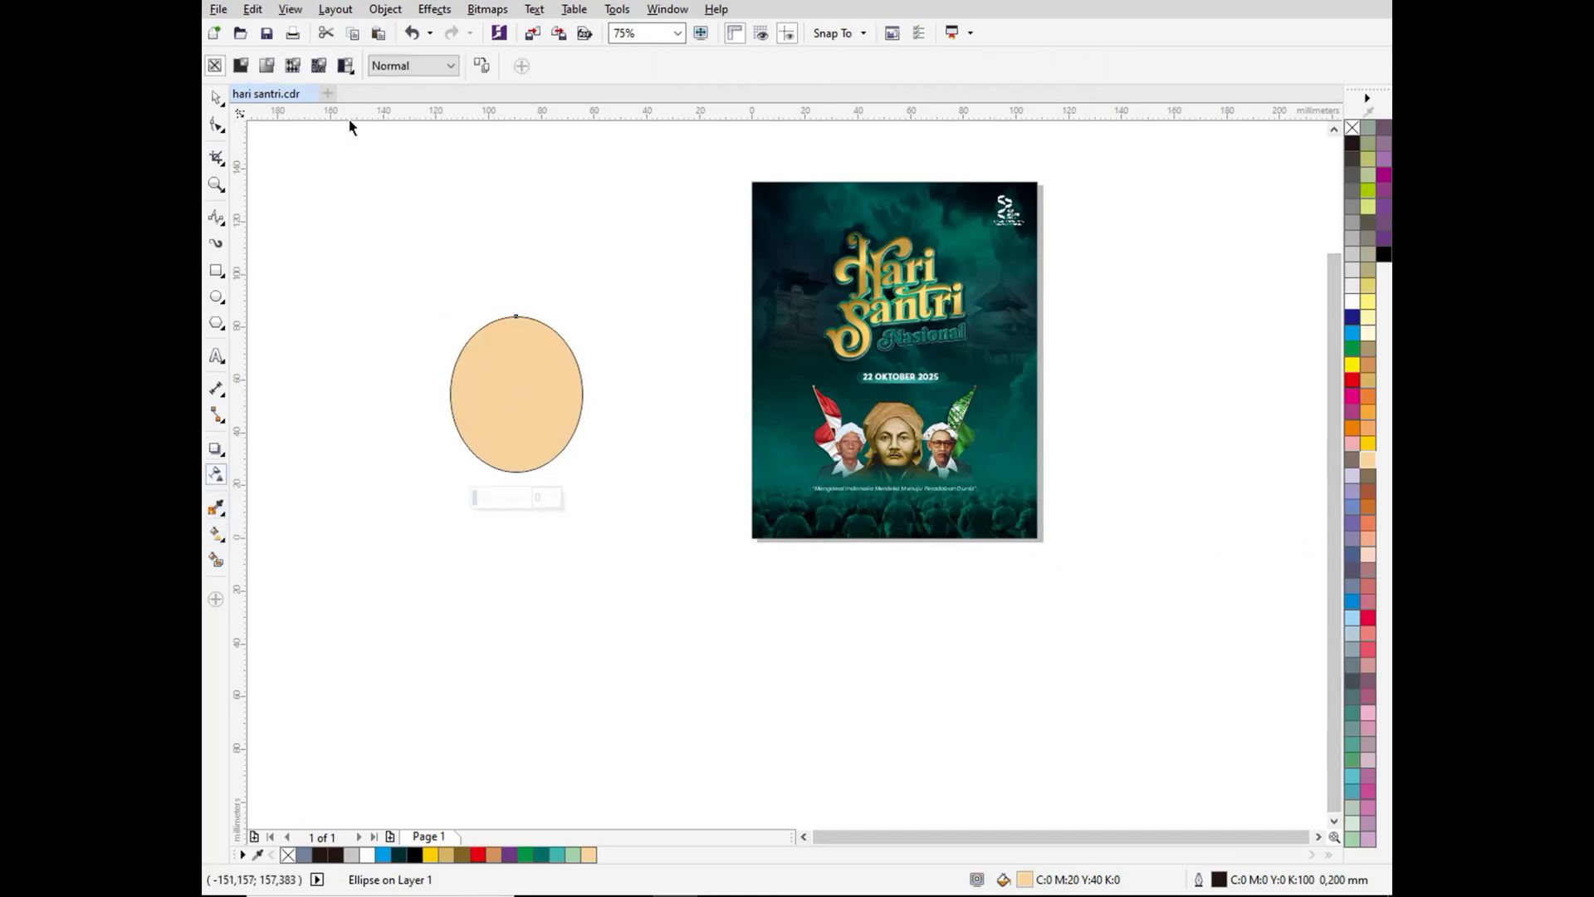
{"action": "left_click", "coordinate": [268, 72]}
{"action": "left_click", "coordinate": [565, 66]}
{"action": "left_click", "coordinate": [424, 66]}
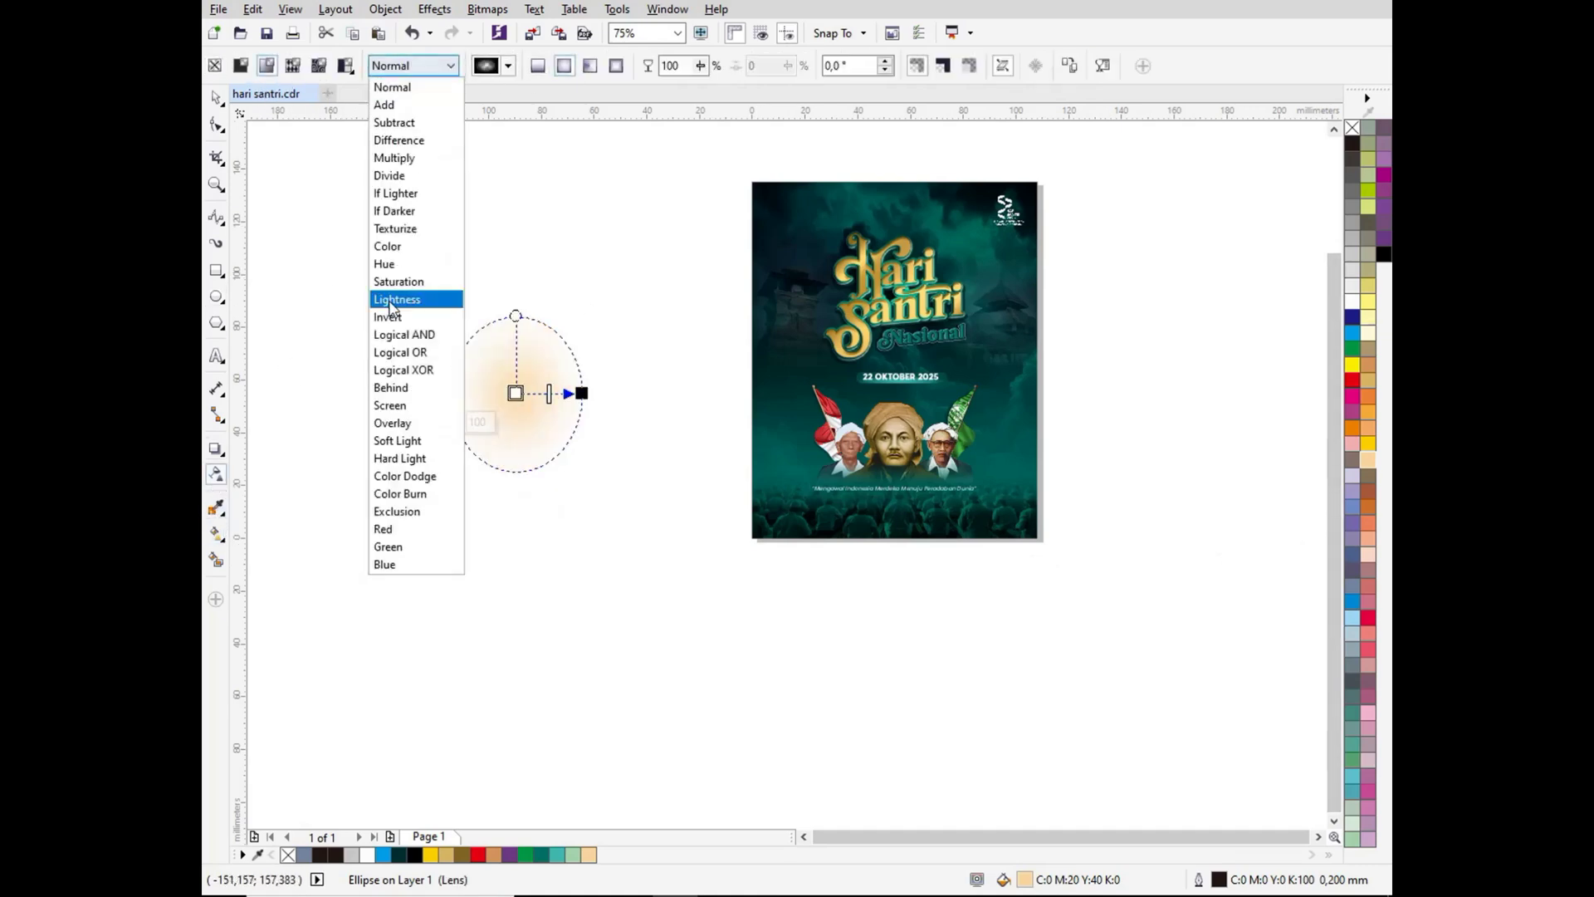
{"action": "left_click", "coordinate": [411, 459]}
Step: Place the glow ellipse behind the central portrait and enlarge it to about 67.7 × 79.7 mm
{"action": "key", "text": "space"}
{"action": "left_click_drag", "start_coordinate": [491, 385], "coordinate": [936, 429]}
{"action": "scroll", "coordinate": [938, 430], "scroll_direction": "up", "scroll_amount": 2}
{"action": "left_click_drag", "start_coordinate": [992, 336], "coordinate": [1030, 254]}
{"action": "left_click_drag", "start_coordinate": [917, 399], "coordinate": [854, 410]}
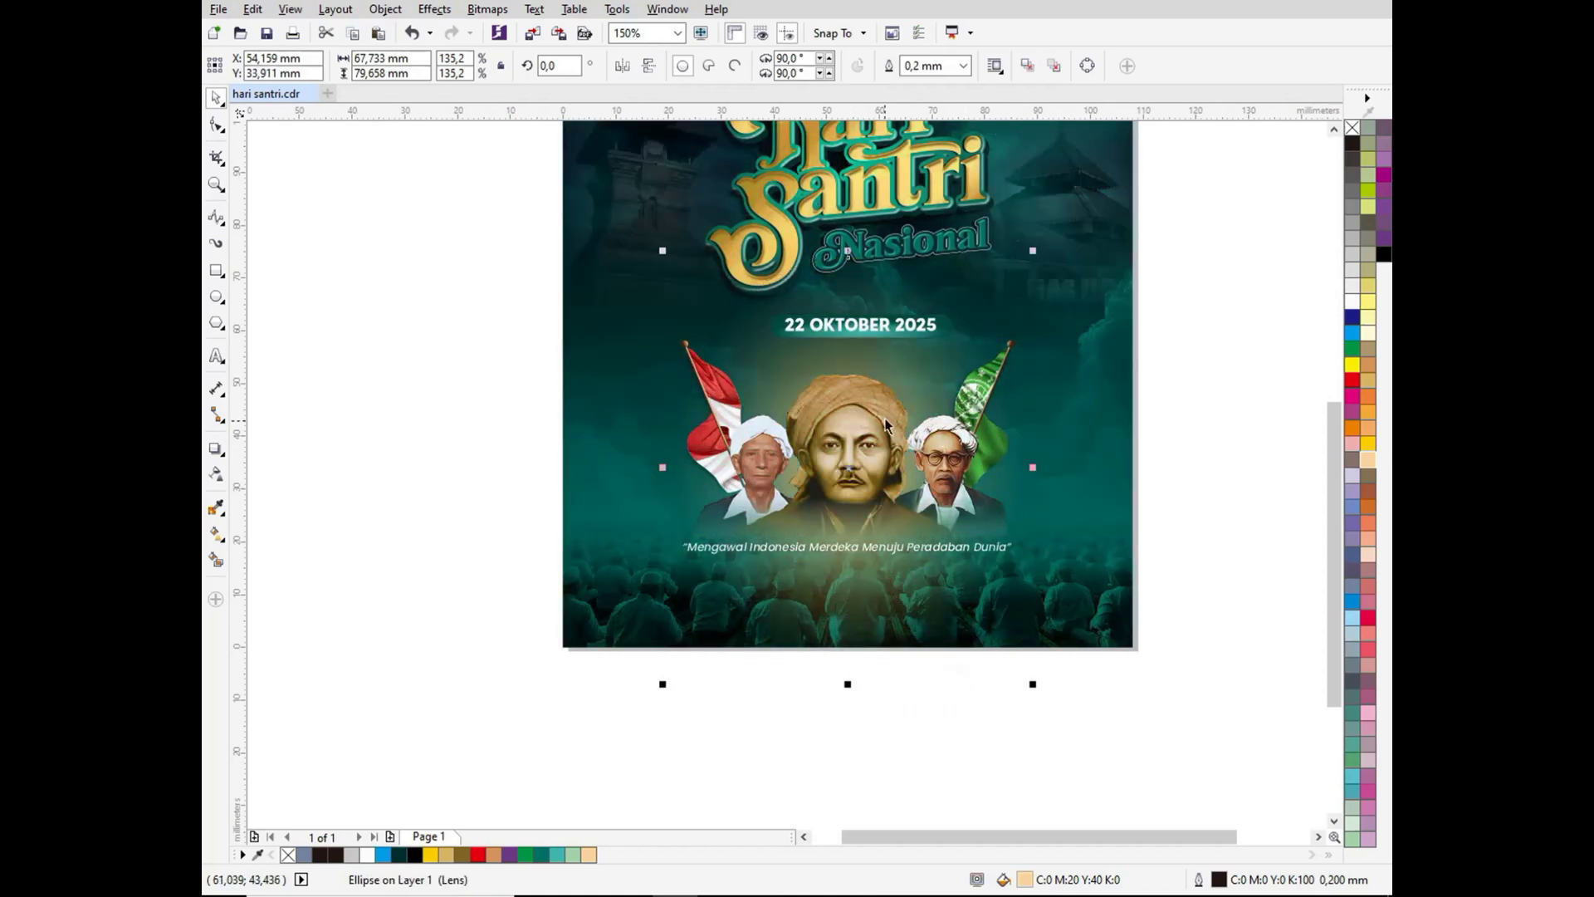
Step: PowerClip the glow ellipse inside the poster's background rectangle
{"action": "right_click", "coordinate": [907, 367]}
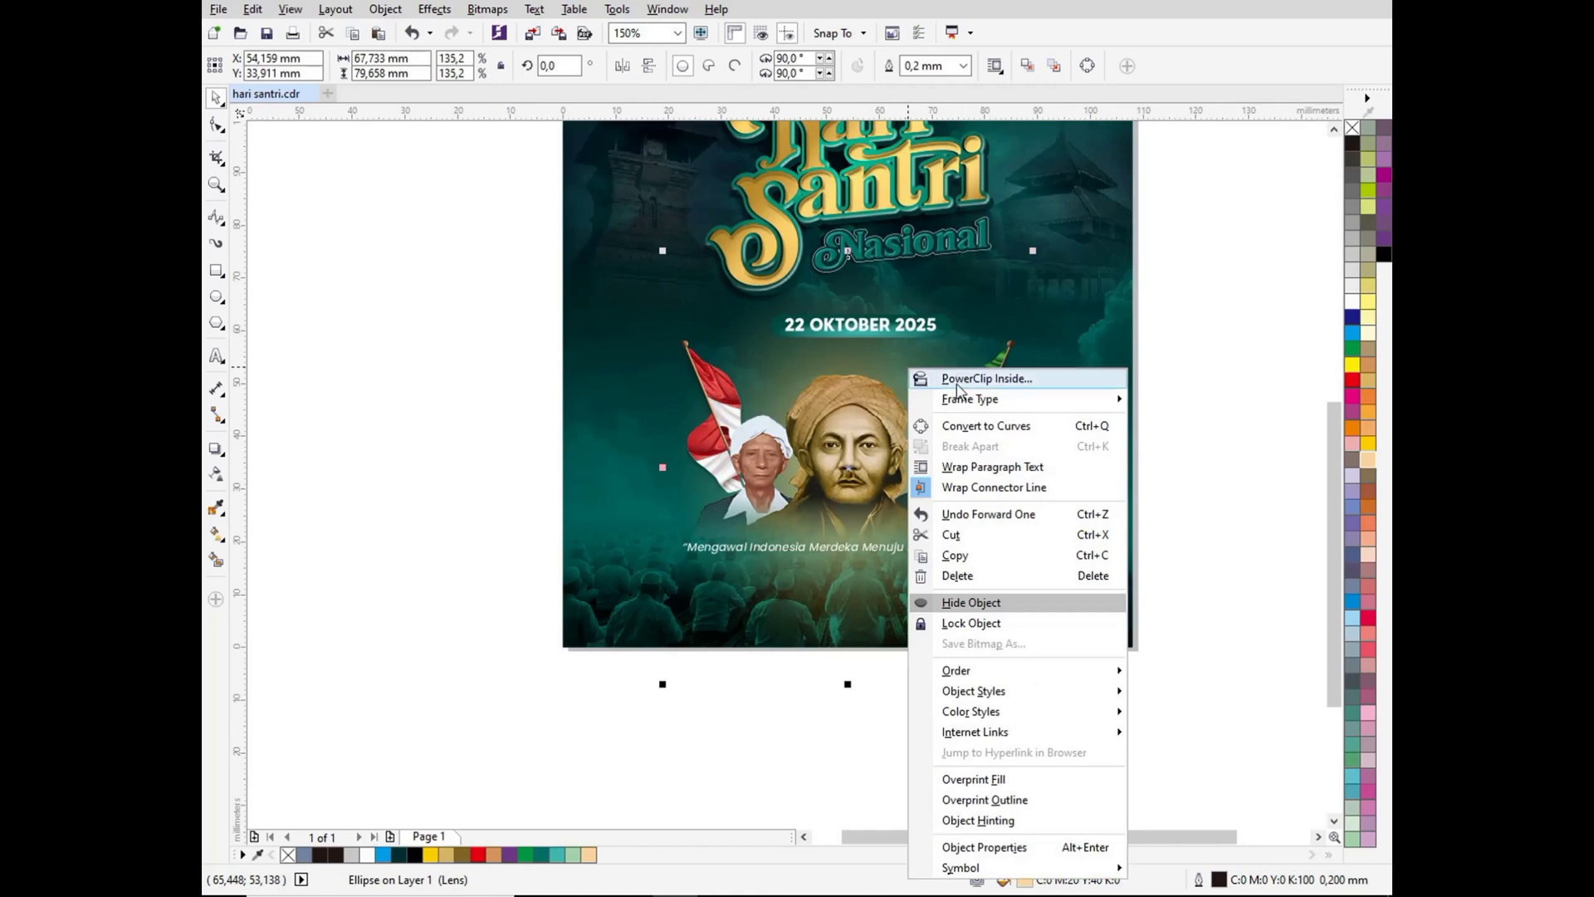
{"action": "left_click", "coordinate": [938, 373]}
{"action": "left_click", "coordinate": [1034, 332]}
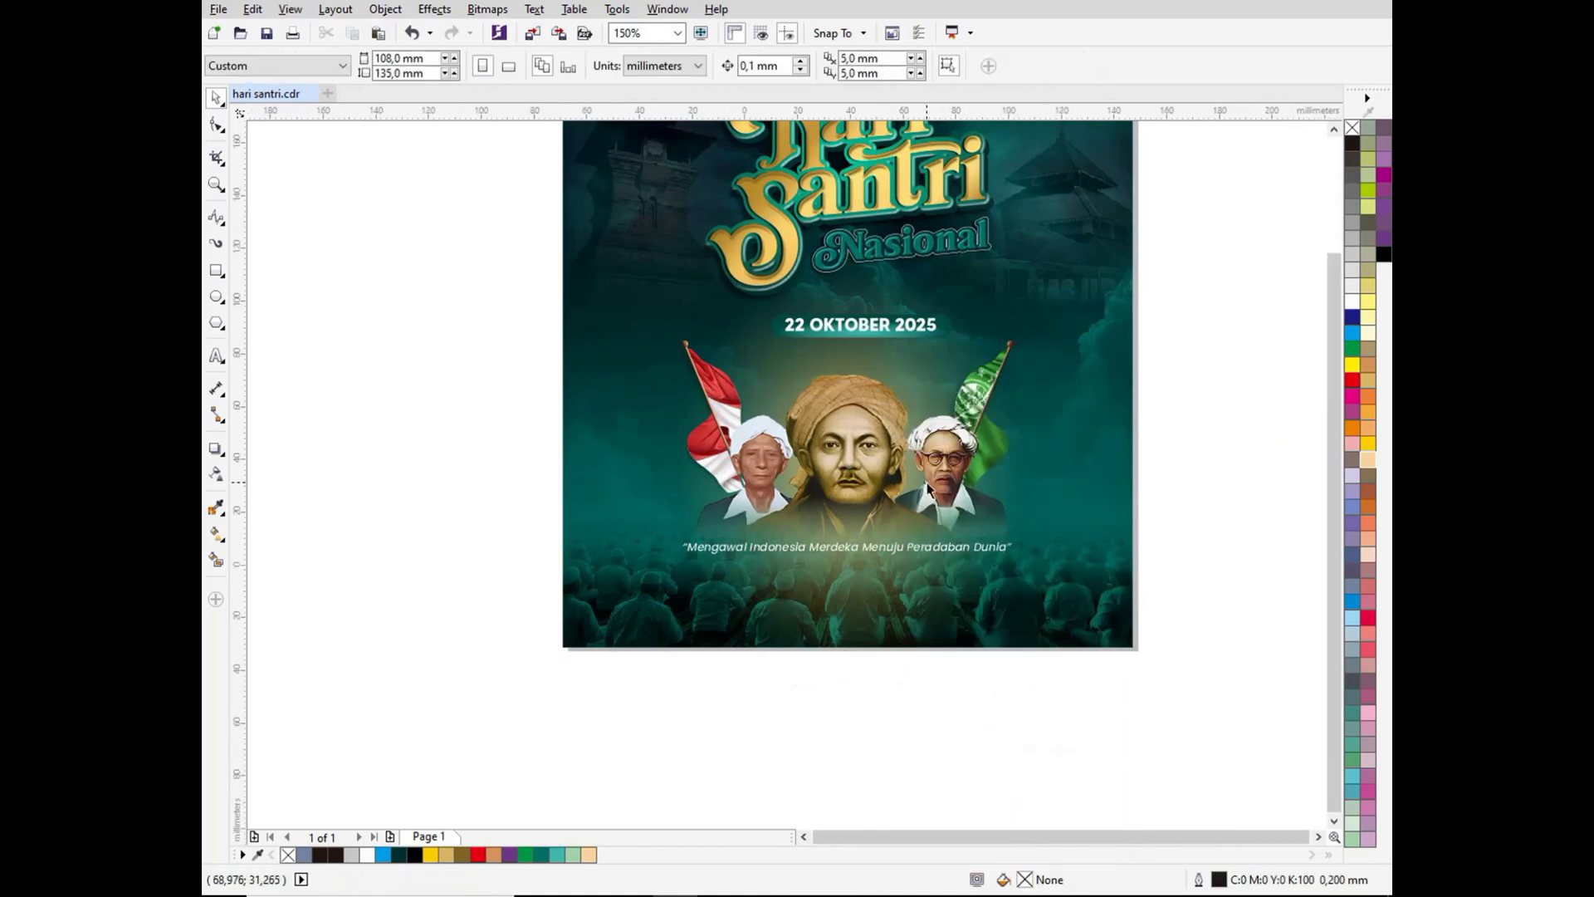
Step: Open the background's PowerClip contents for editing and duplicate the glow straight up behind the title area
{"action": "scroll", "coordinate": [885, 481], "scroll_direction": "down", "scroll_amount": 1}
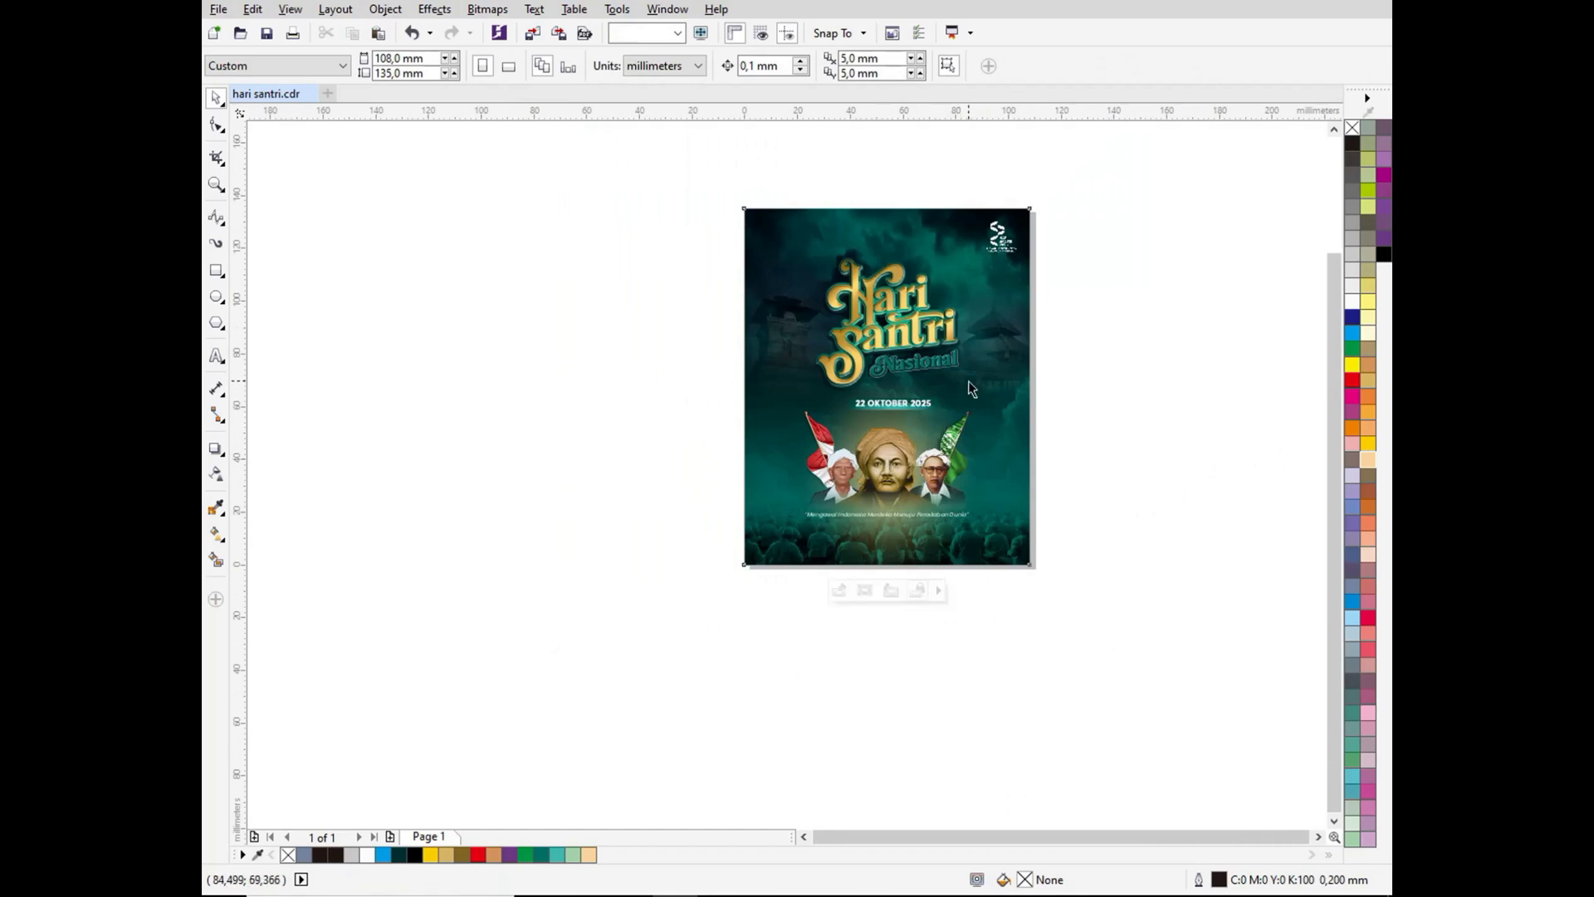
{"action": "left_click", "coordinate": [933, 449]}
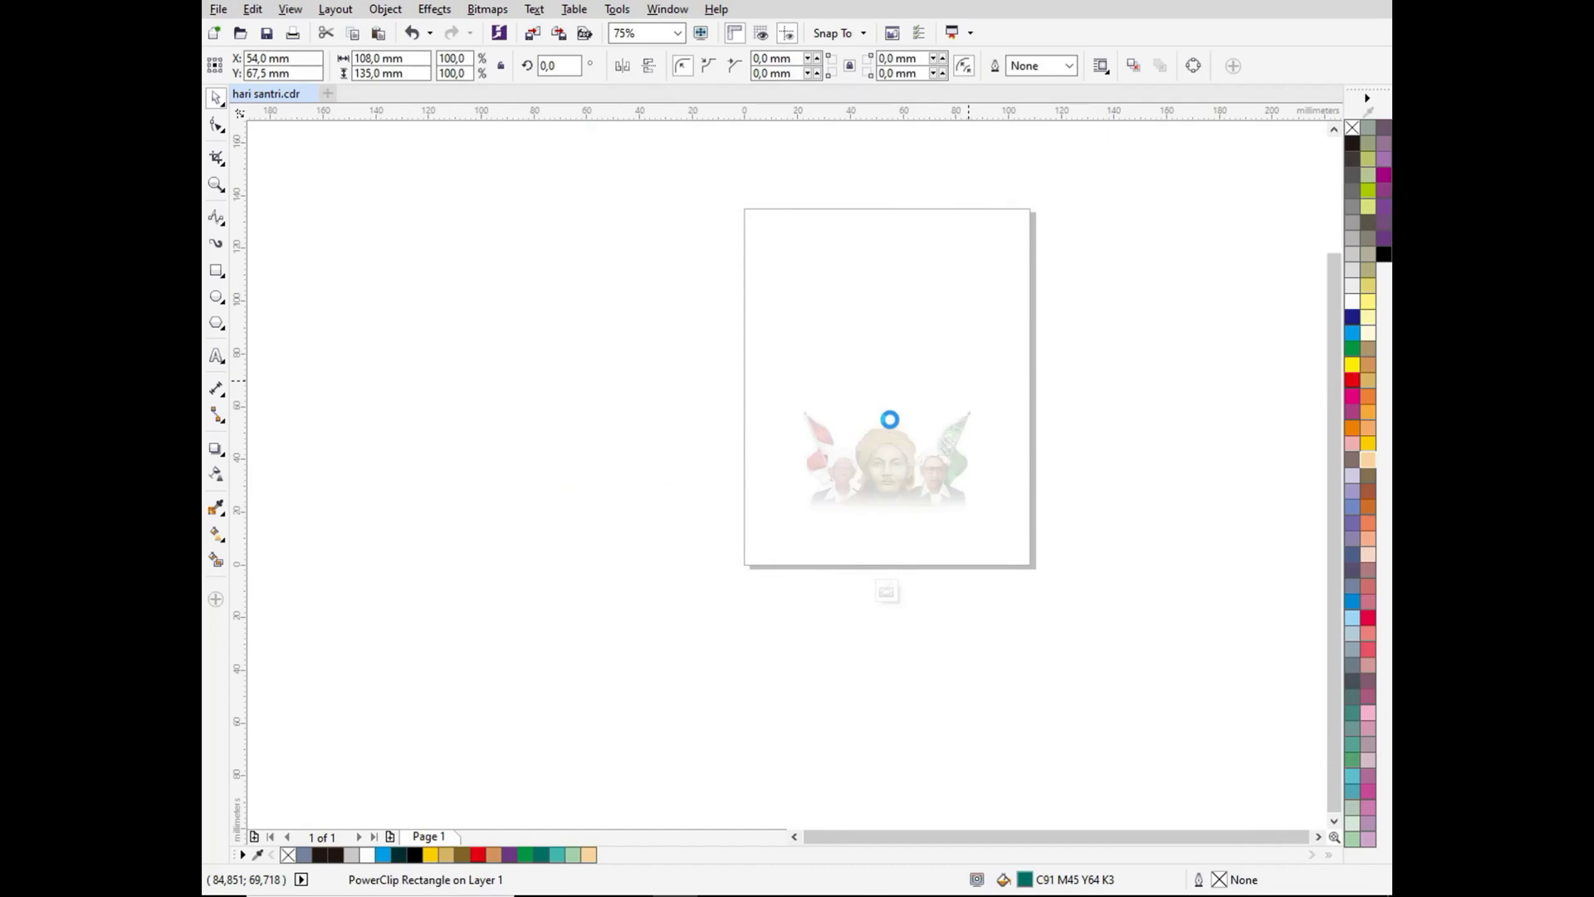
{"action": "left_click", "coordinate": [878, 465]}
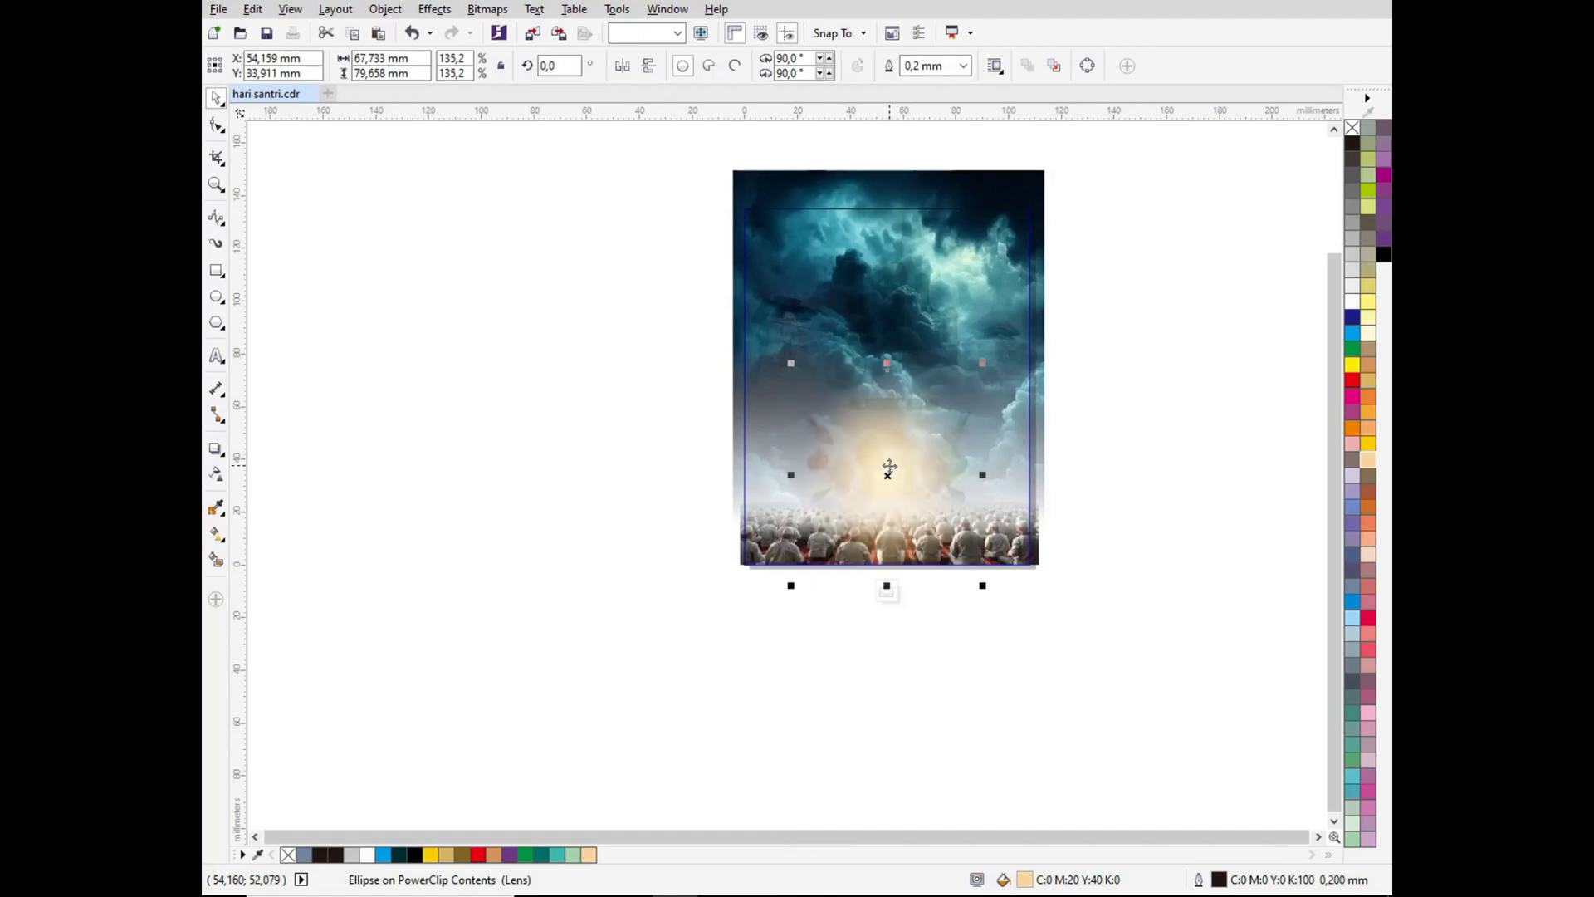
{"action": "left_click_drag", "start_coordinate": [891, 346], "coordinate": [890, 296]}
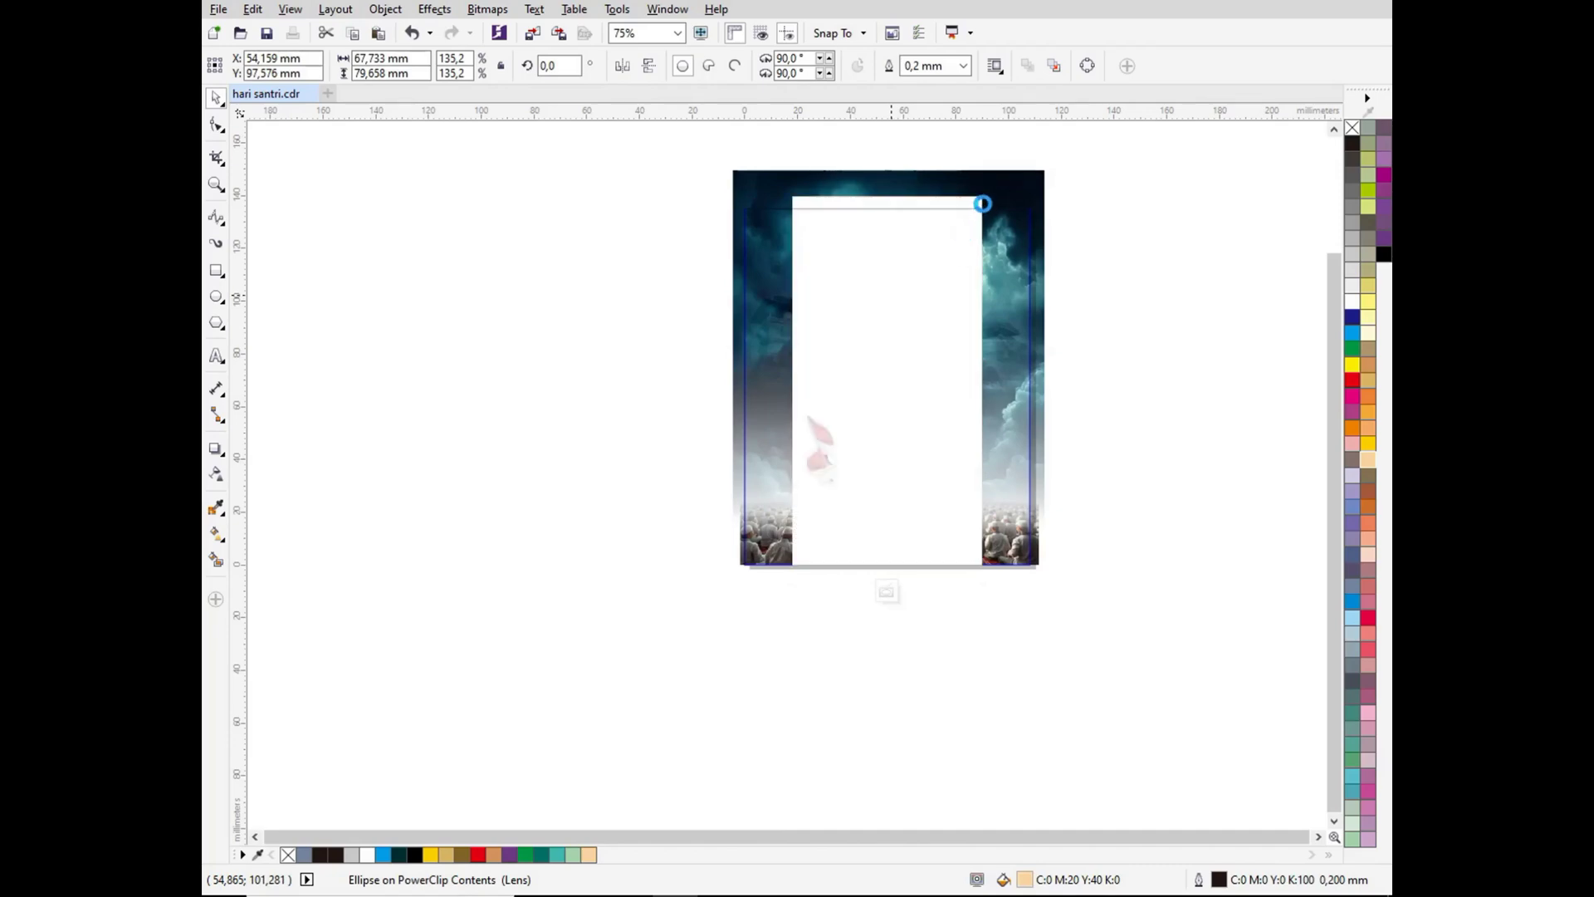
Step: Shrink the upper glow copy to about 59.3 × 69.7 mm around its centre
{"action": "left_click", "coordinate": [989, 192], "text": "shift"}
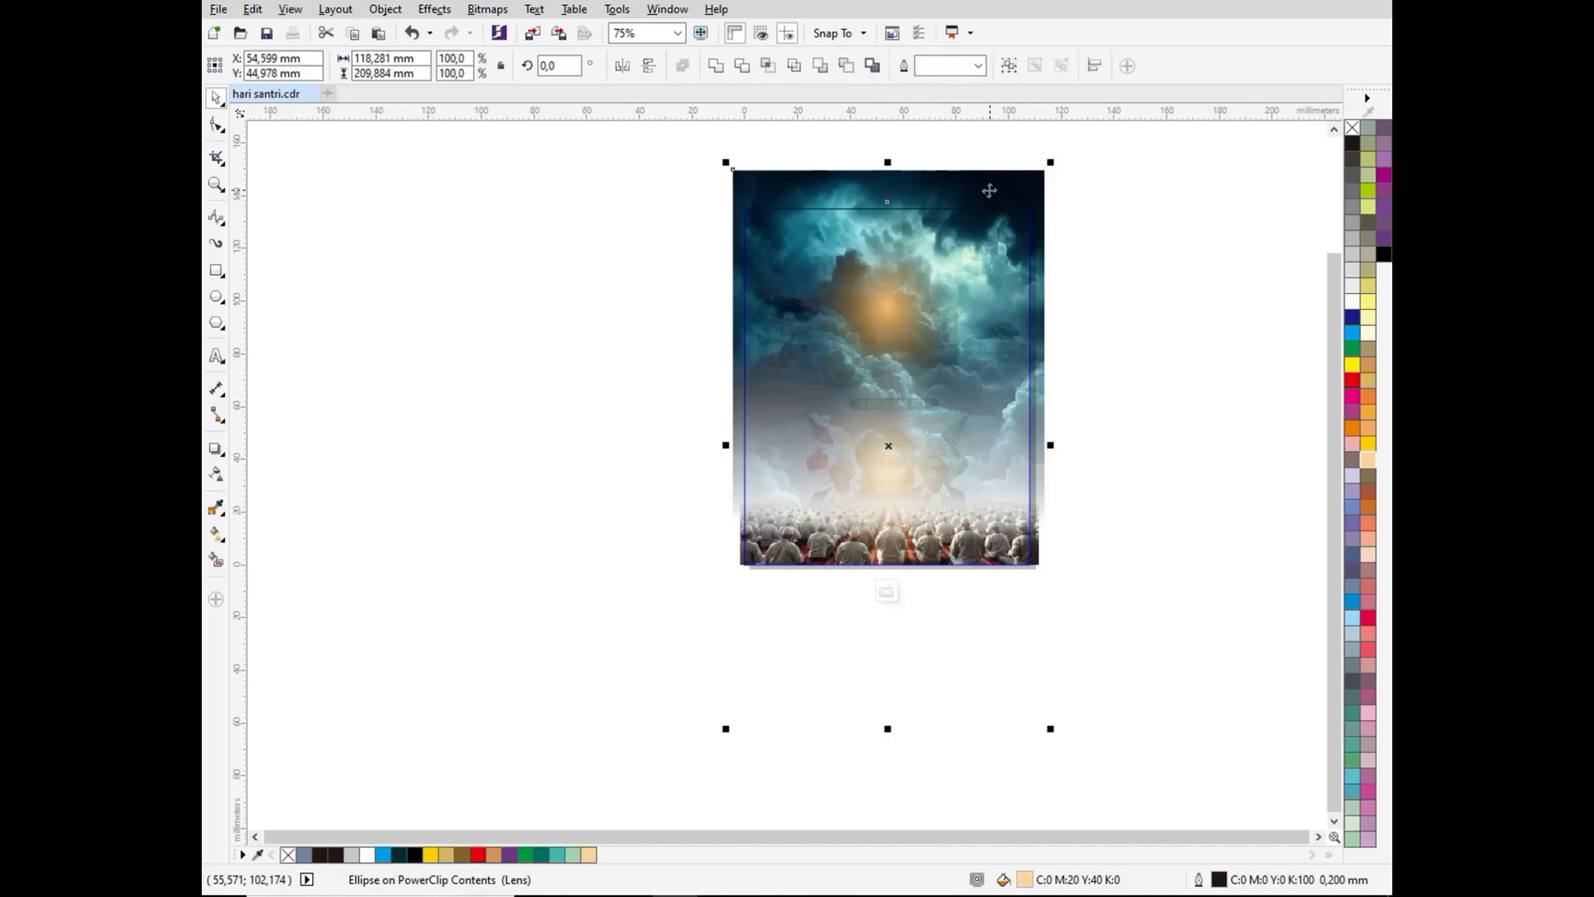
{"action": "left_click", "coordinate": [1171, 269]}
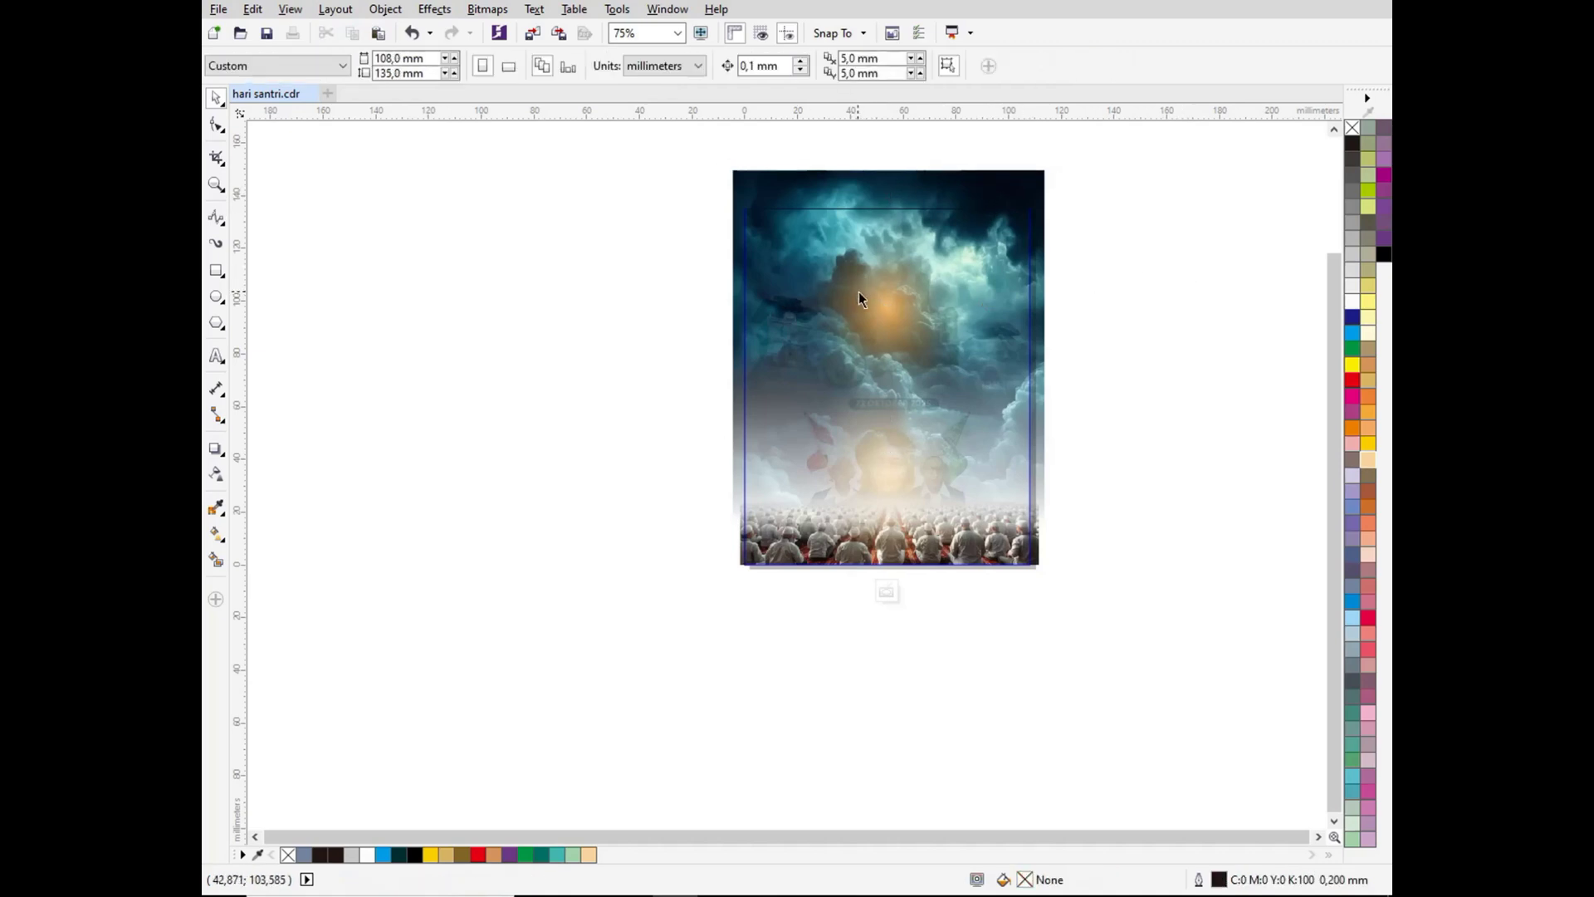
{"action": "left_click", "coordinate": [858, 292]}
{"action": "left_click_drag", "start_coordinate": [986, 196], "coordinate": [975, 246]}
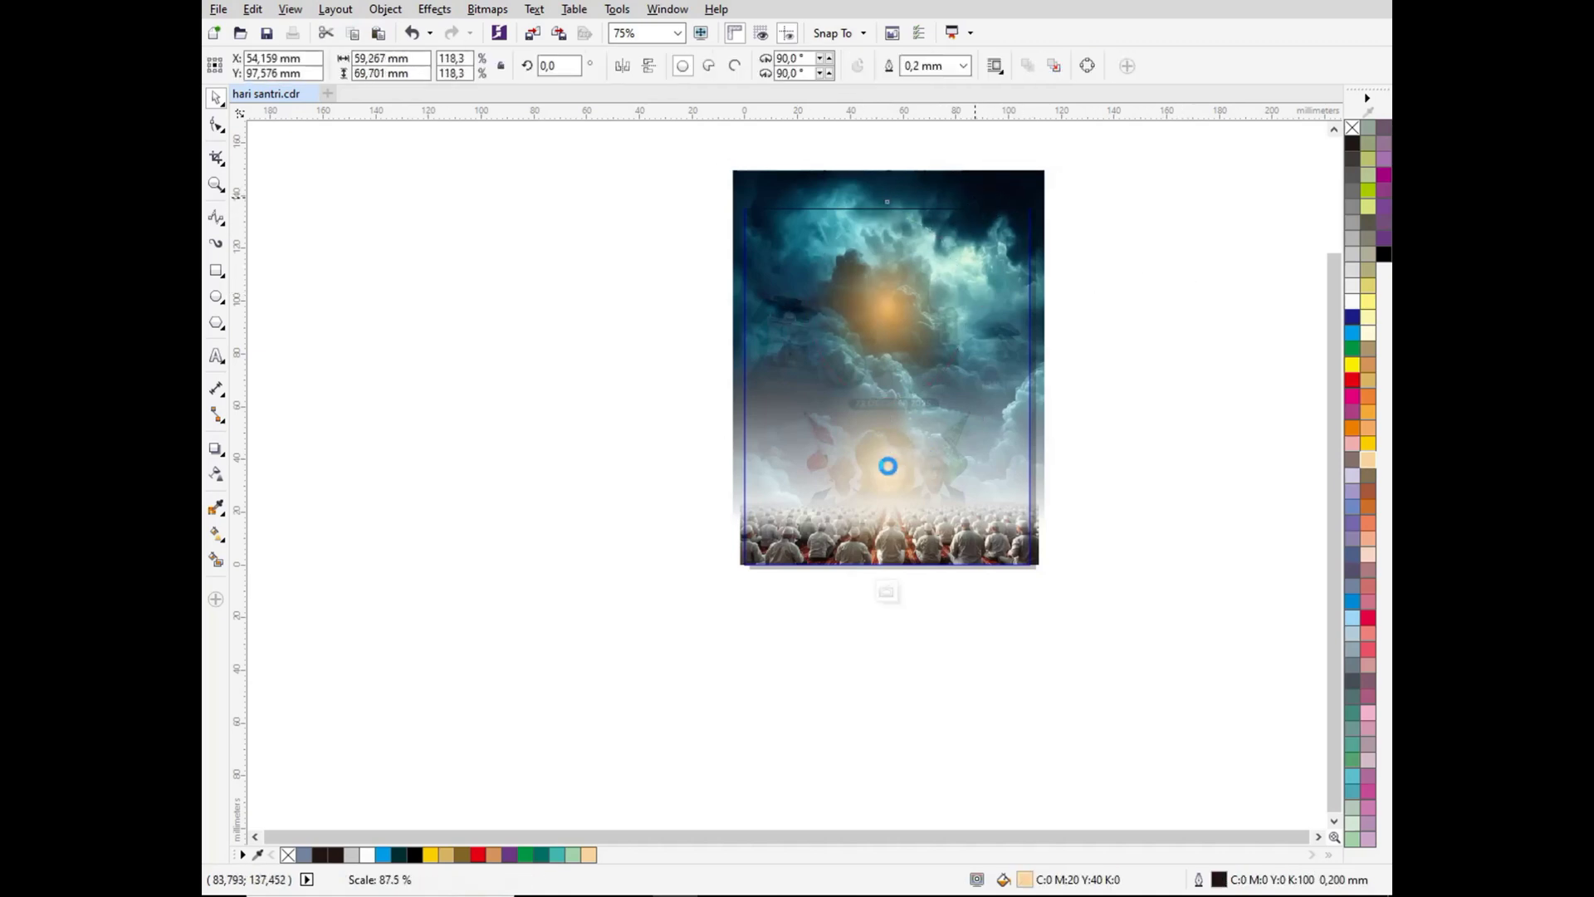
Step: Resize the lower glow to about 88.2 mm wide and 62.9 mm high, and finish editing the PowerClip contents
{"action": "key", "text": "ctrl+z"}
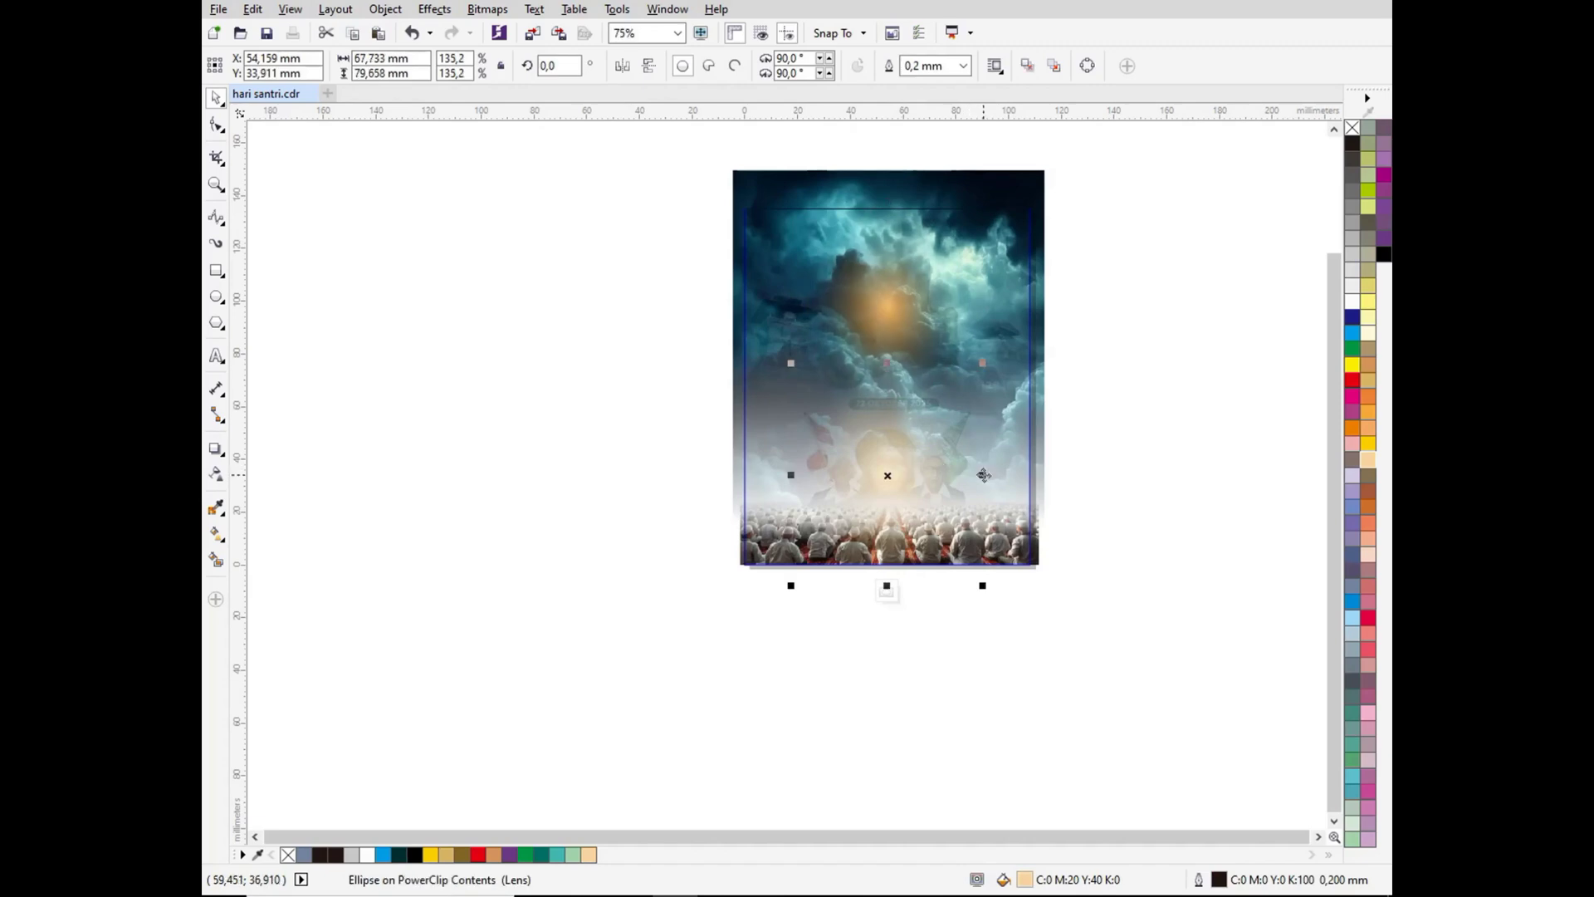
{"action": "left_click_drag", "start_coordinate": [986, 476], "coordinate": [1041, 476]}
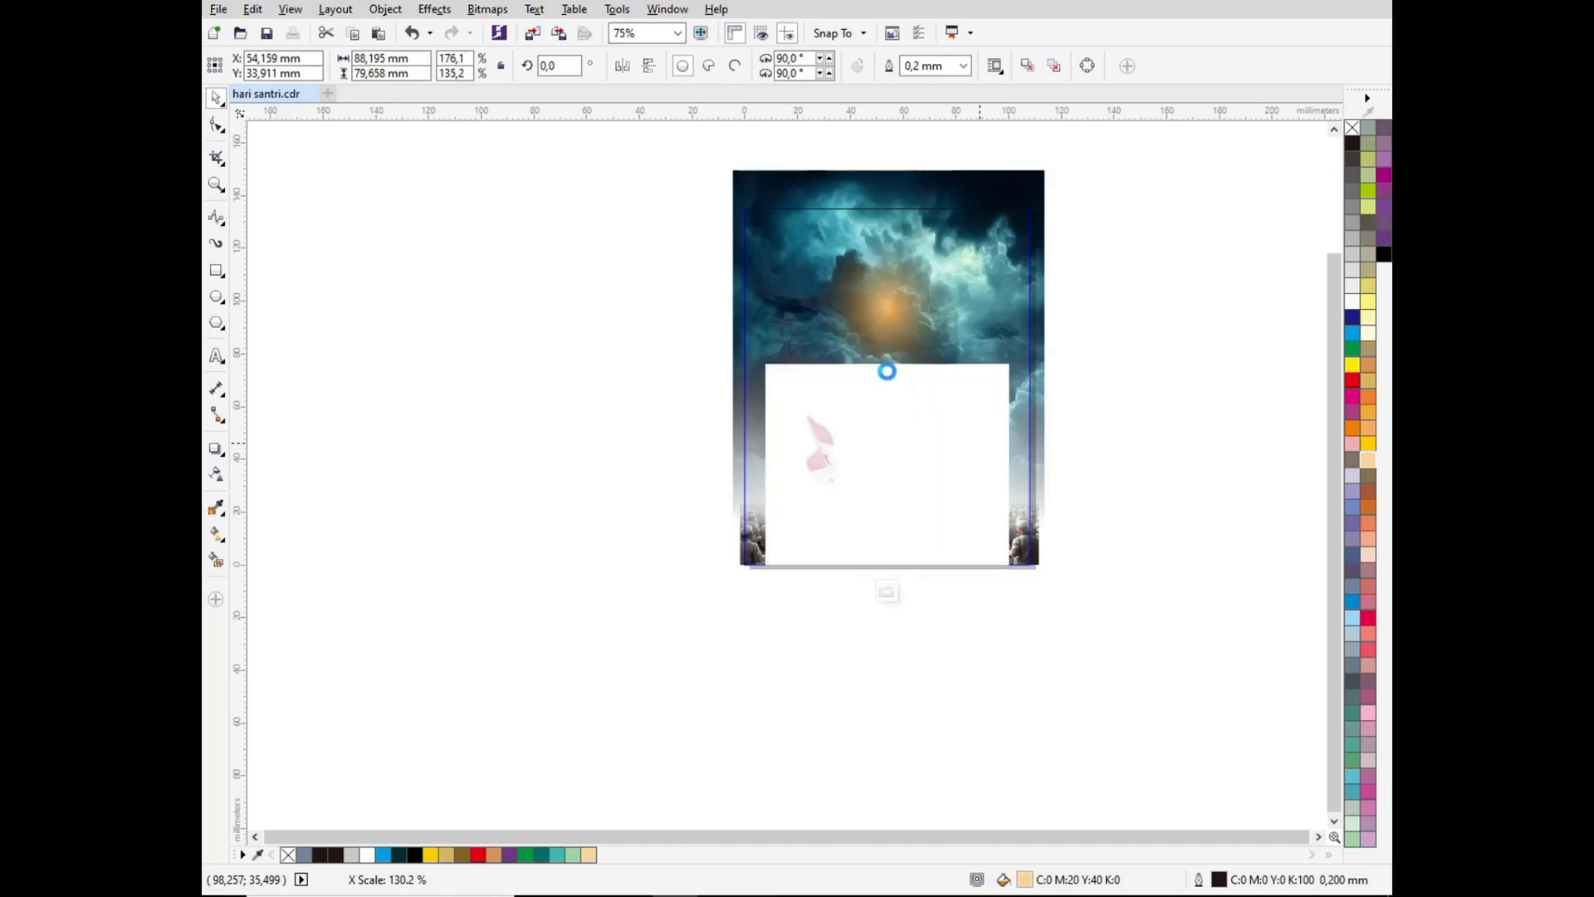
{"action": "left_click_drag", "start_coordinate": [886, 363], "coordinate": [883, 385]}
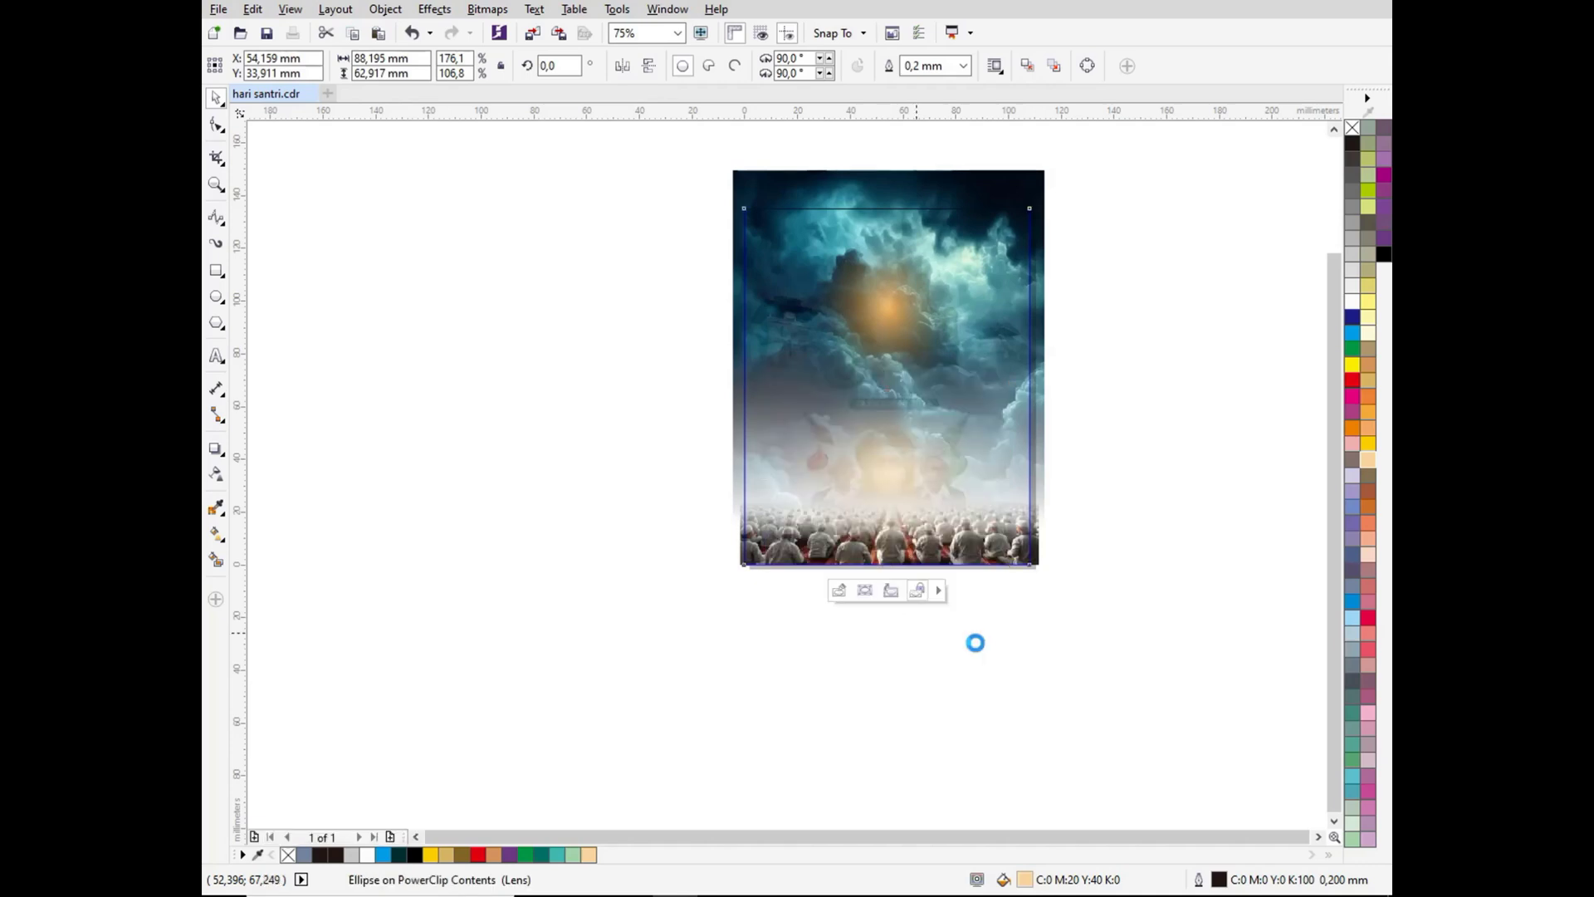
{"action": "left_click", "coordinate": [967, 692]}
{"action": "key", "text": "shift+F4"}
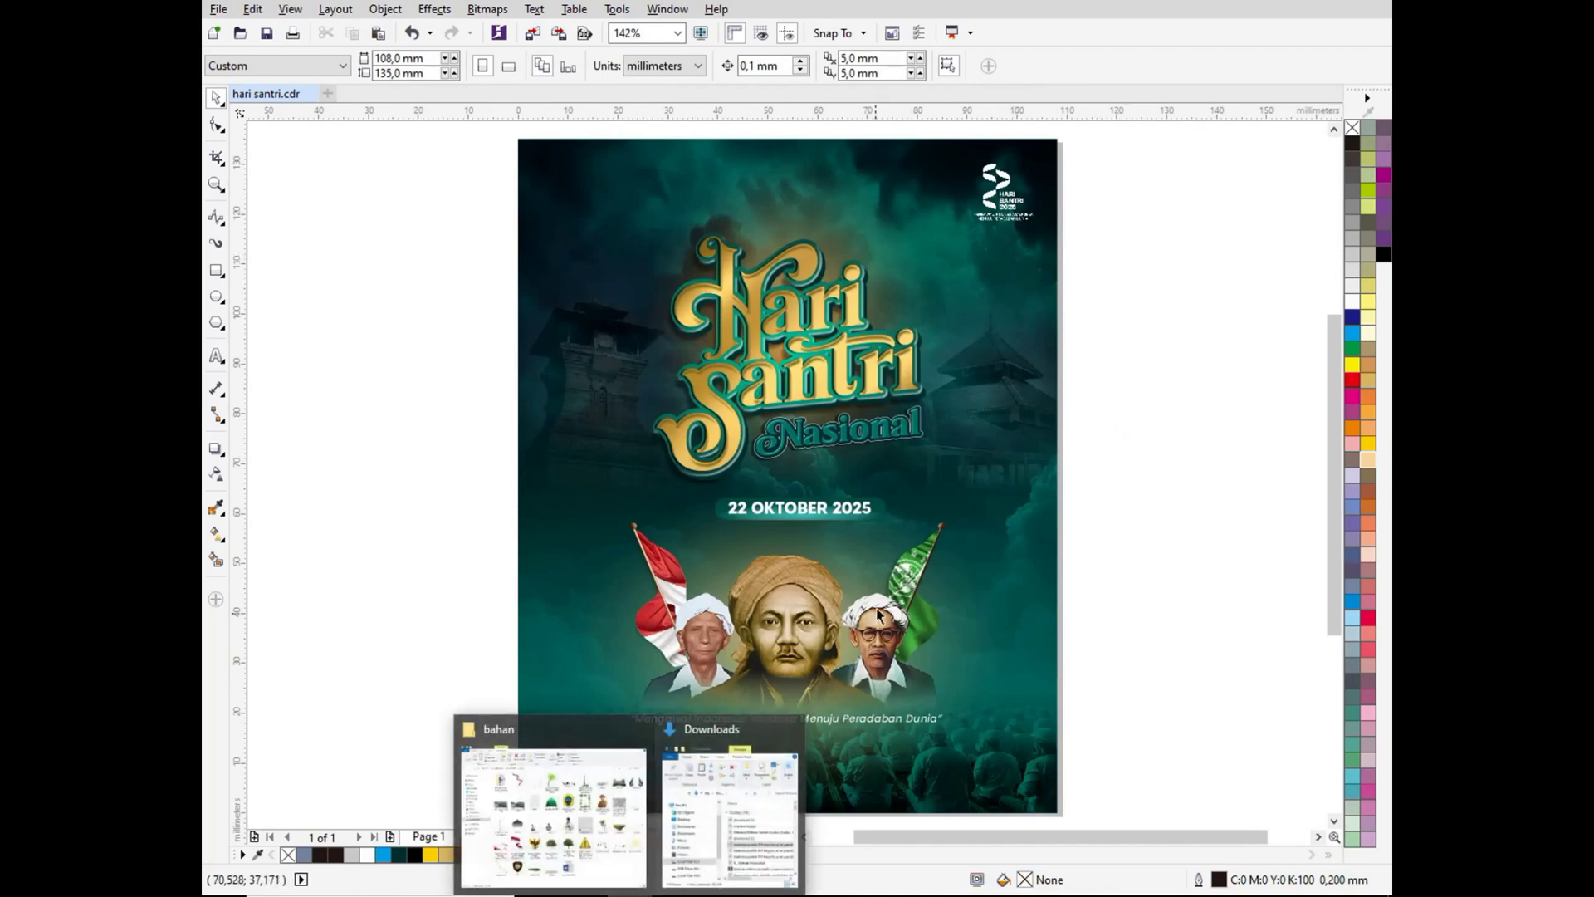
Step: Import the Perguruan Islam Khoiriyah logo from the file folder and place it in the poster's upper-left corner, about 34.7 mm wide
{"action": "key", "text": "alt+Tab"}
{"action": "left_click_drag", "start_coordinate": [1020, 522], "coordinate": [428, 345]}
{"action": "left_click_drag", "start_coordinate": [528, 278], "coordinate": [652, 176]}
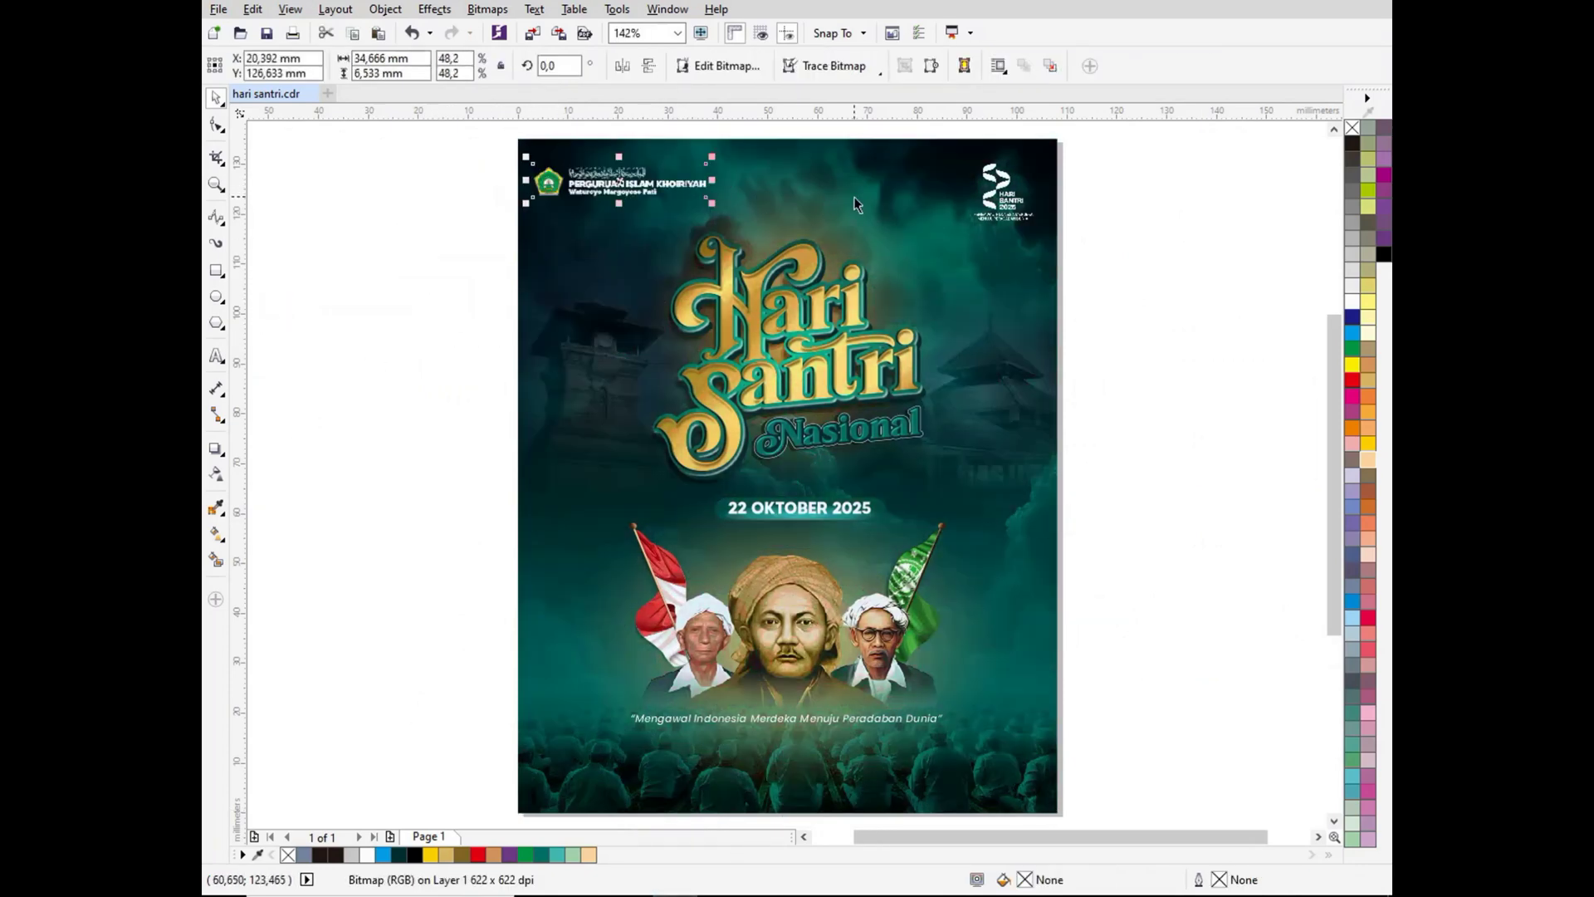
Step: Align the school logo's vertical centre with the Hari Santri 2025 logo in the opposite corner
{"action": "left_click", "coordinate": [1013, 204], "text": "shift"}
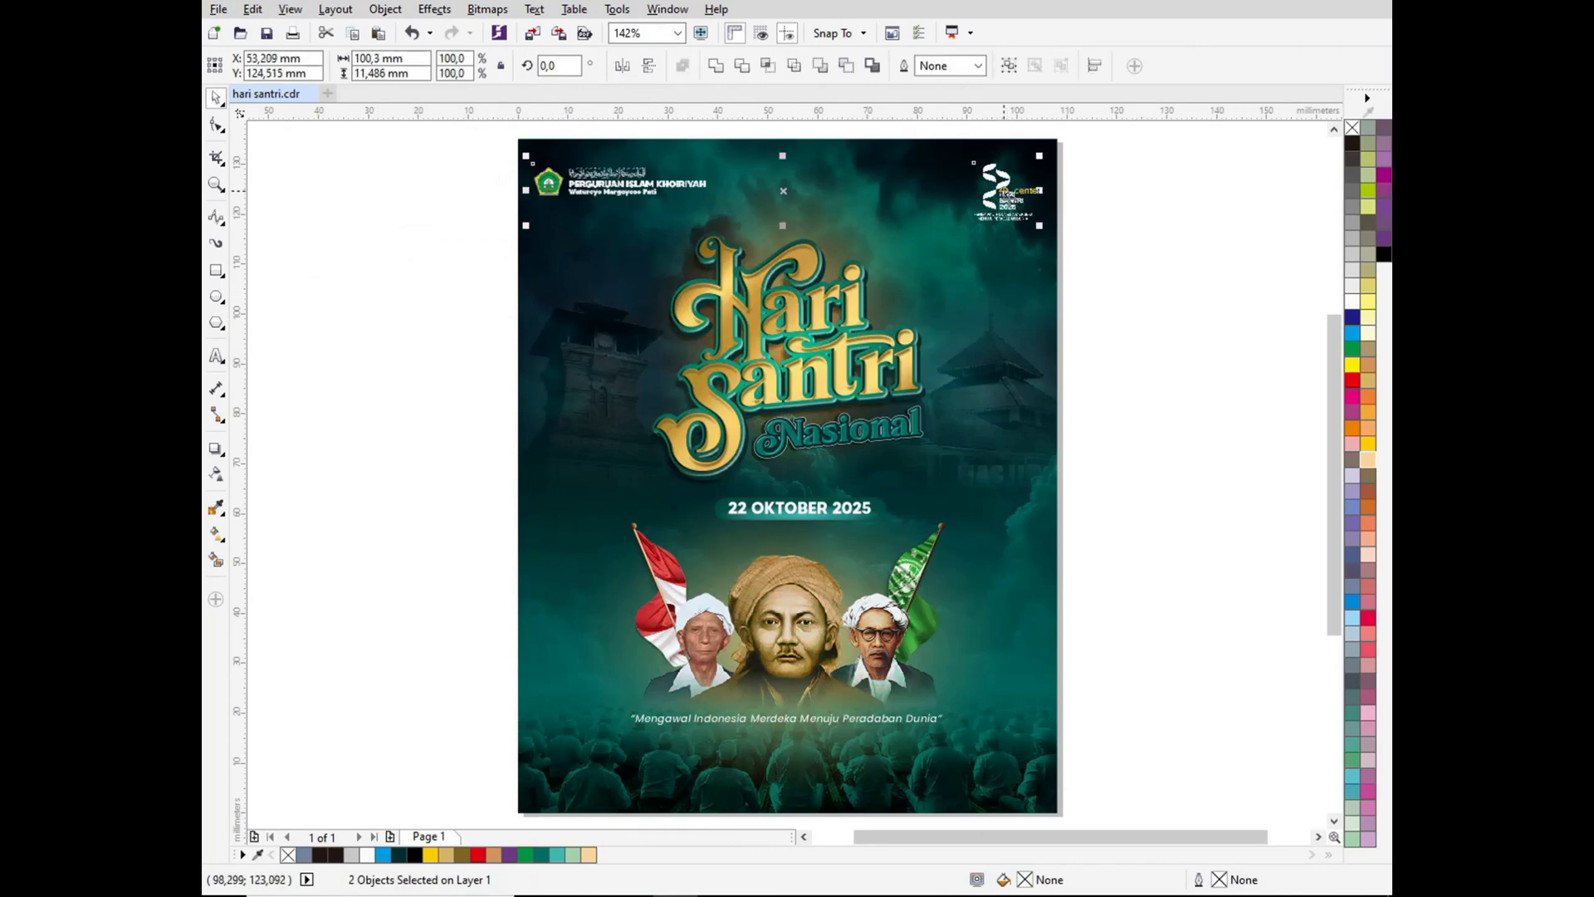
{"action": "key", "text": "e"}
{"action": "left_click", "coordinate": [1134, 235]}
Step: Shrink the school logo to about 26.7 mm wide, inset it from the poster edge and align it vertically with the Hari Santri 2025 logo
{"action": "left_click", "coordinate": [581, 194]}
{"action": "left_click_drag", "start_coordinate": [572, 191], "coordinate": [579, 190]}
{"action": "mouse_move", "coordinate": [719, 214]}
{"action": "left_mouse_down"}
{"action": "mouse_move", "coordinate": [694, 188]}
{"action": "mouse_move", "coordinate": [712, 194]}
{"action": "left_mouse_up"}
{"action": "left_click_drag", "start_coordinate": [610, 188], "coordinate": [685, 221]}
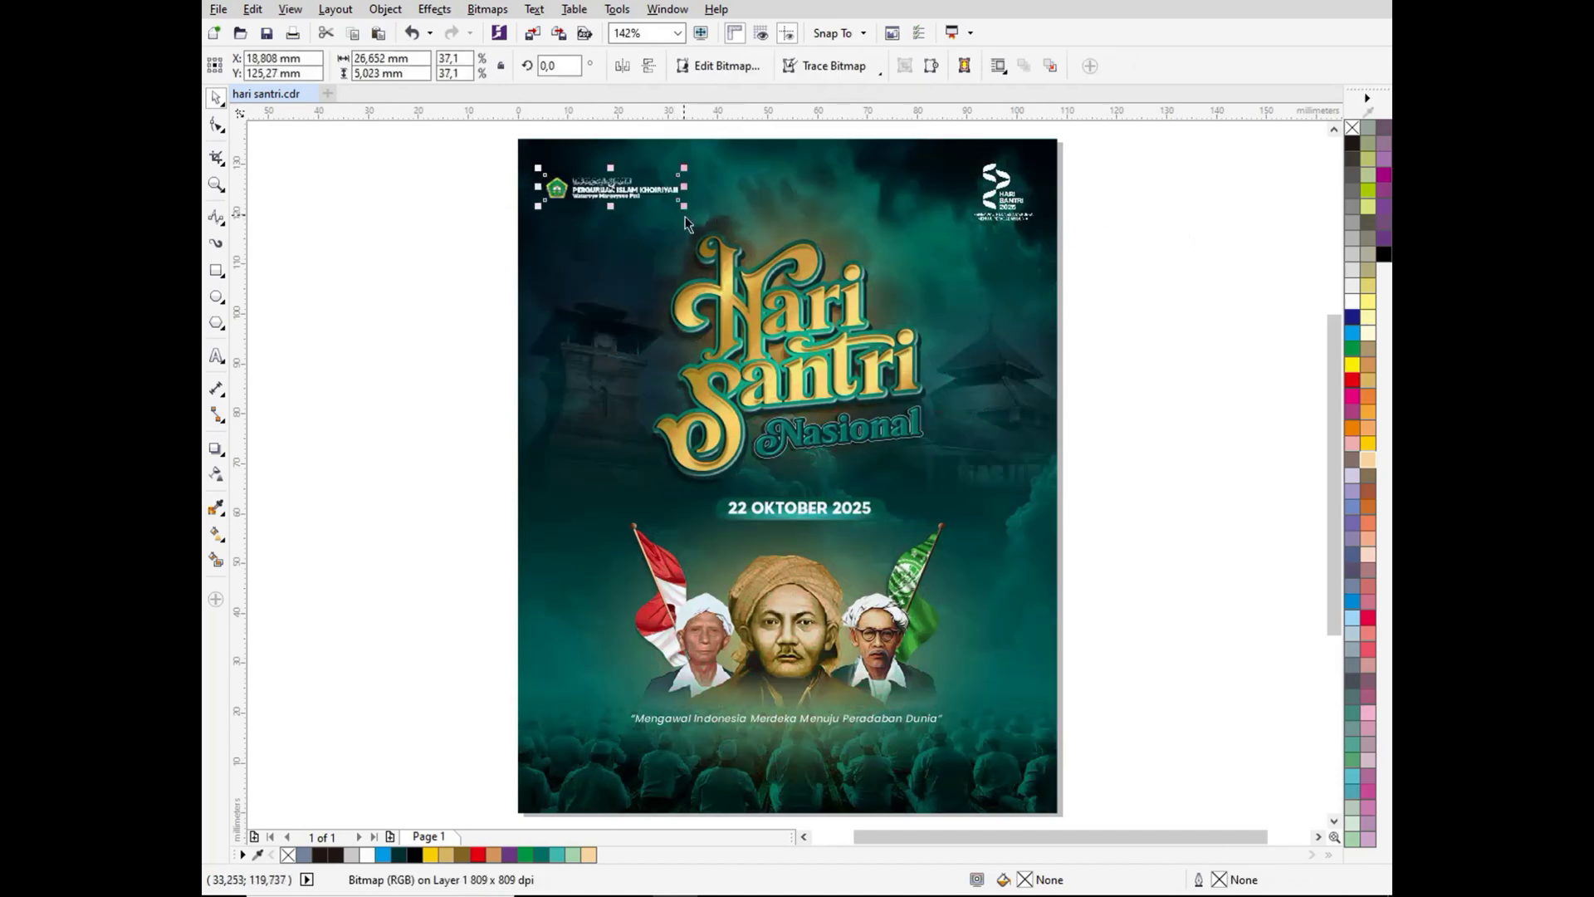
{"action": "left_click", "coordinate": [1012, 223], "text": "shift"}
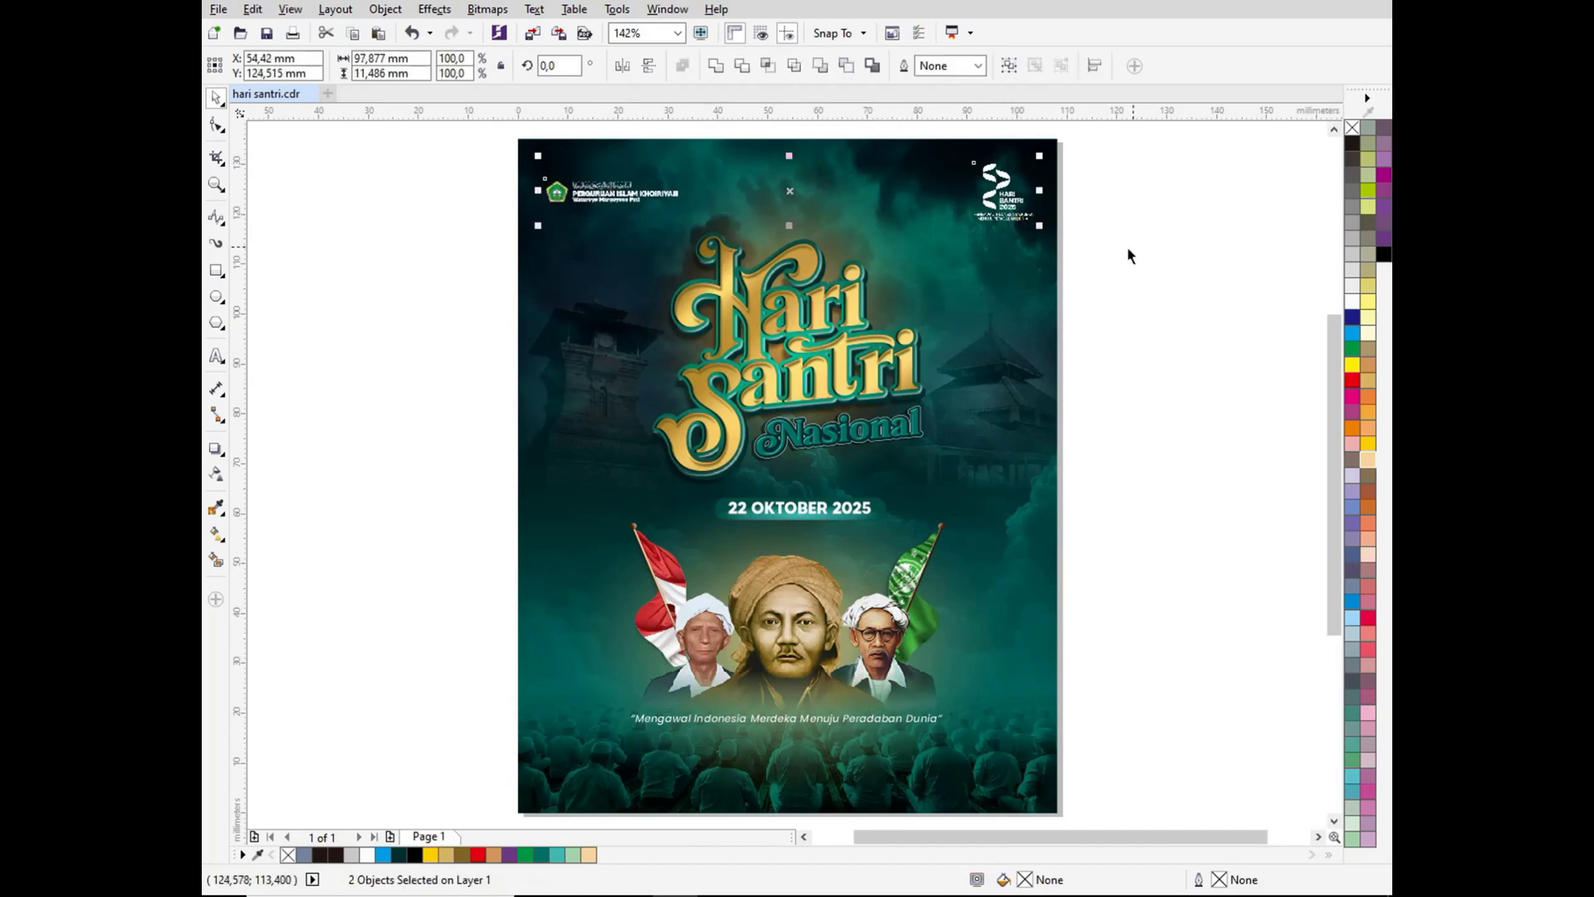
{"action": "left_click", "coordinate": [1064, 218]}
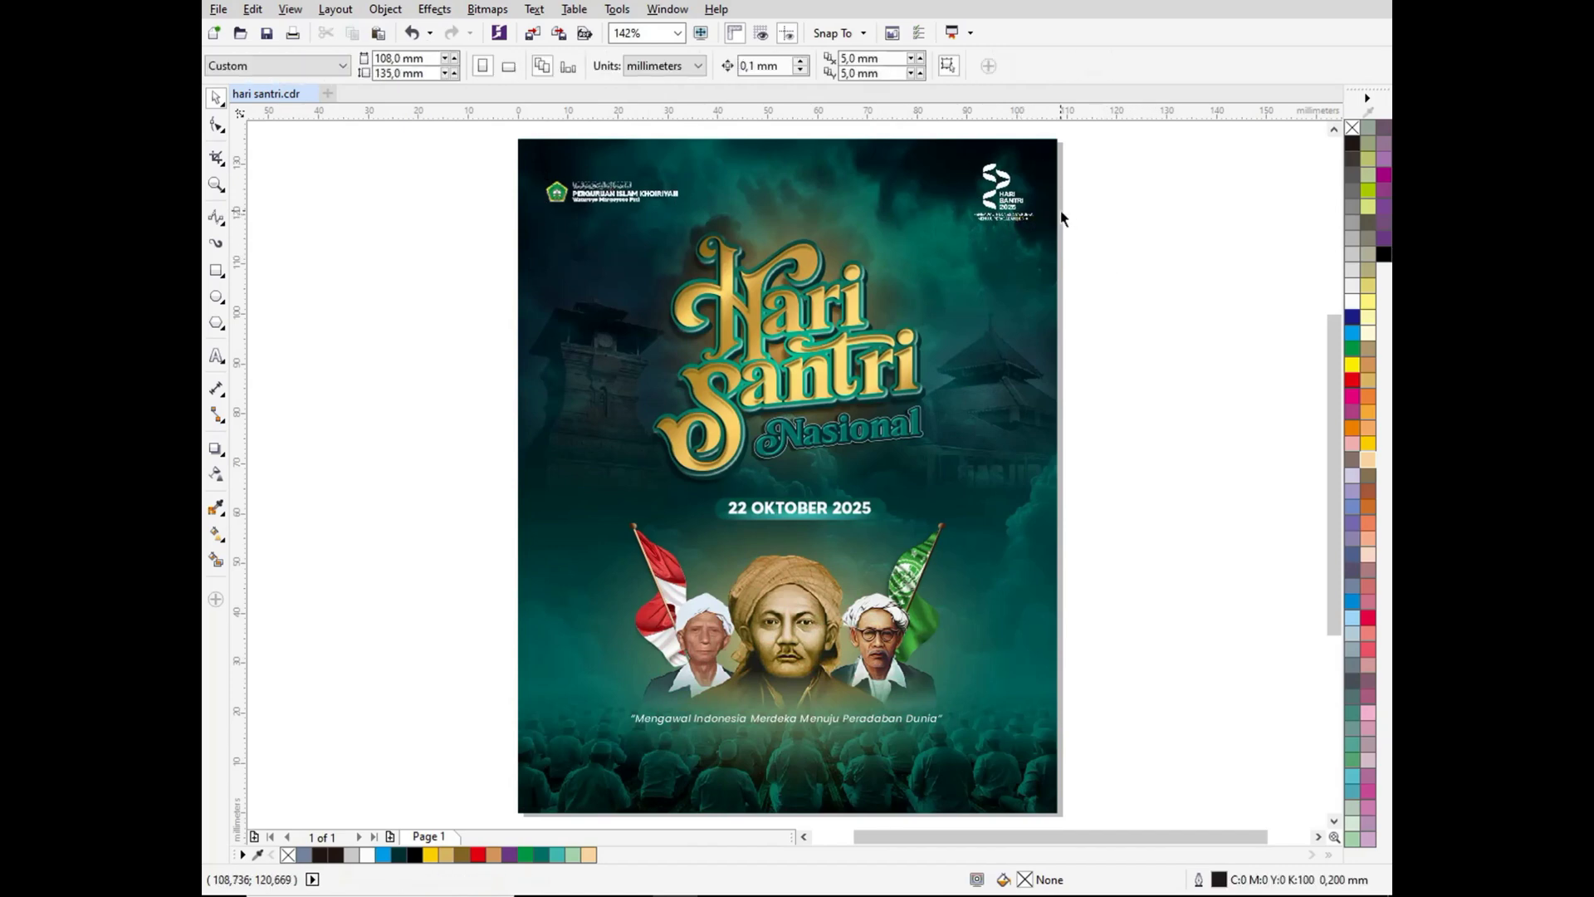
Step: Move both corner logos up closer to the poster's top edge, with the Hari Santri 2025 logo nearer its side edge
{"action": "left_click", "coordinate": [1014, 220]}
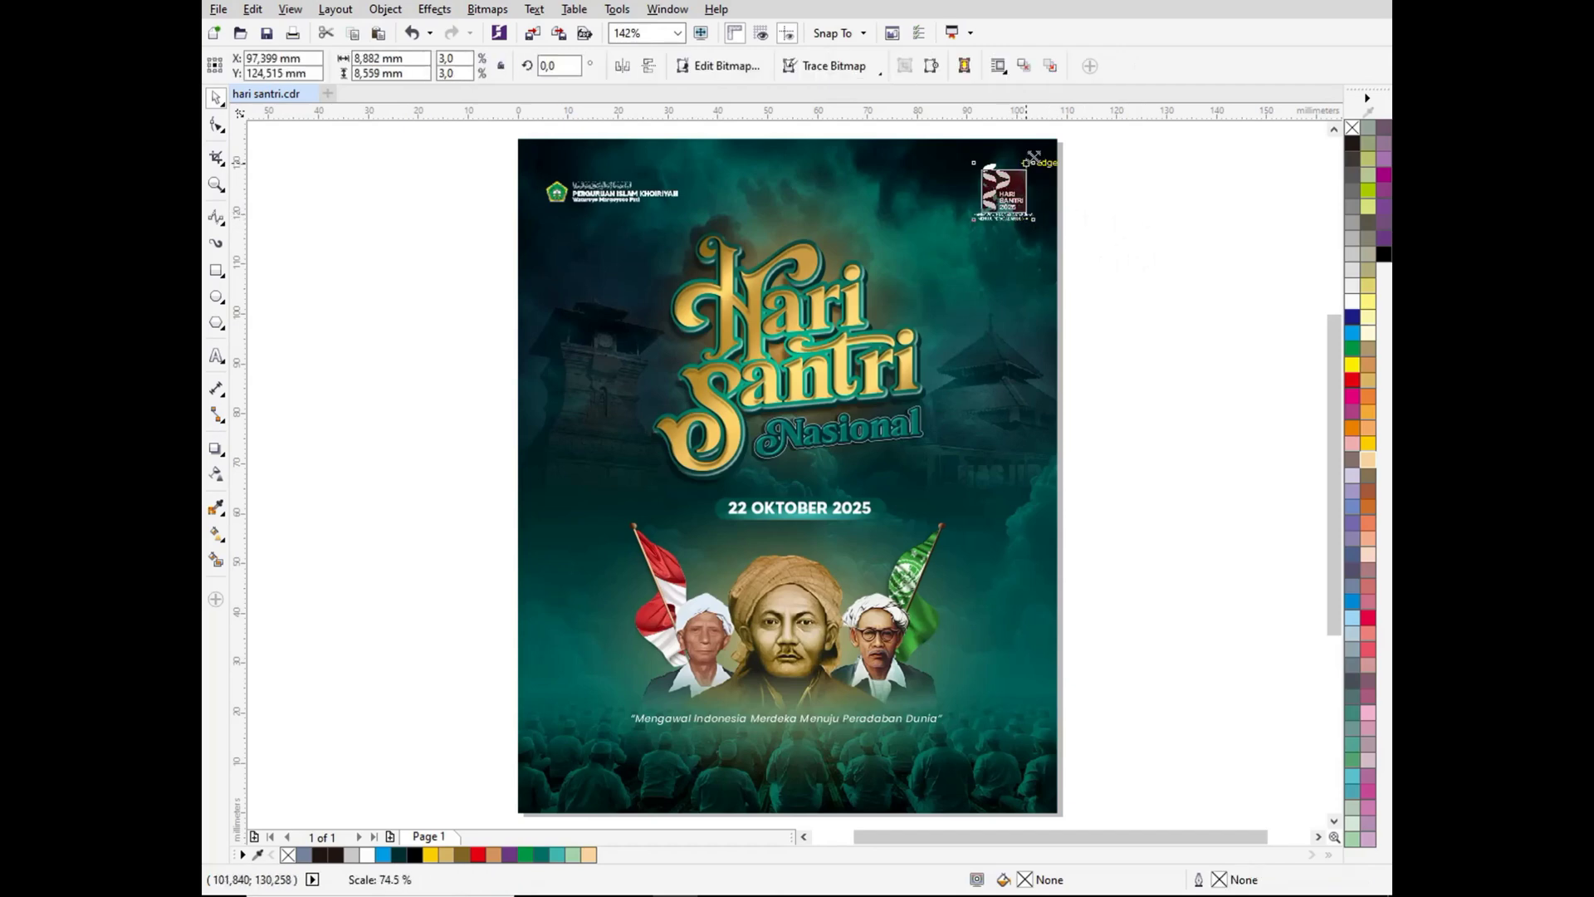
{"action": "left_click", "coordinate": [607, 194], "text": "shift"}
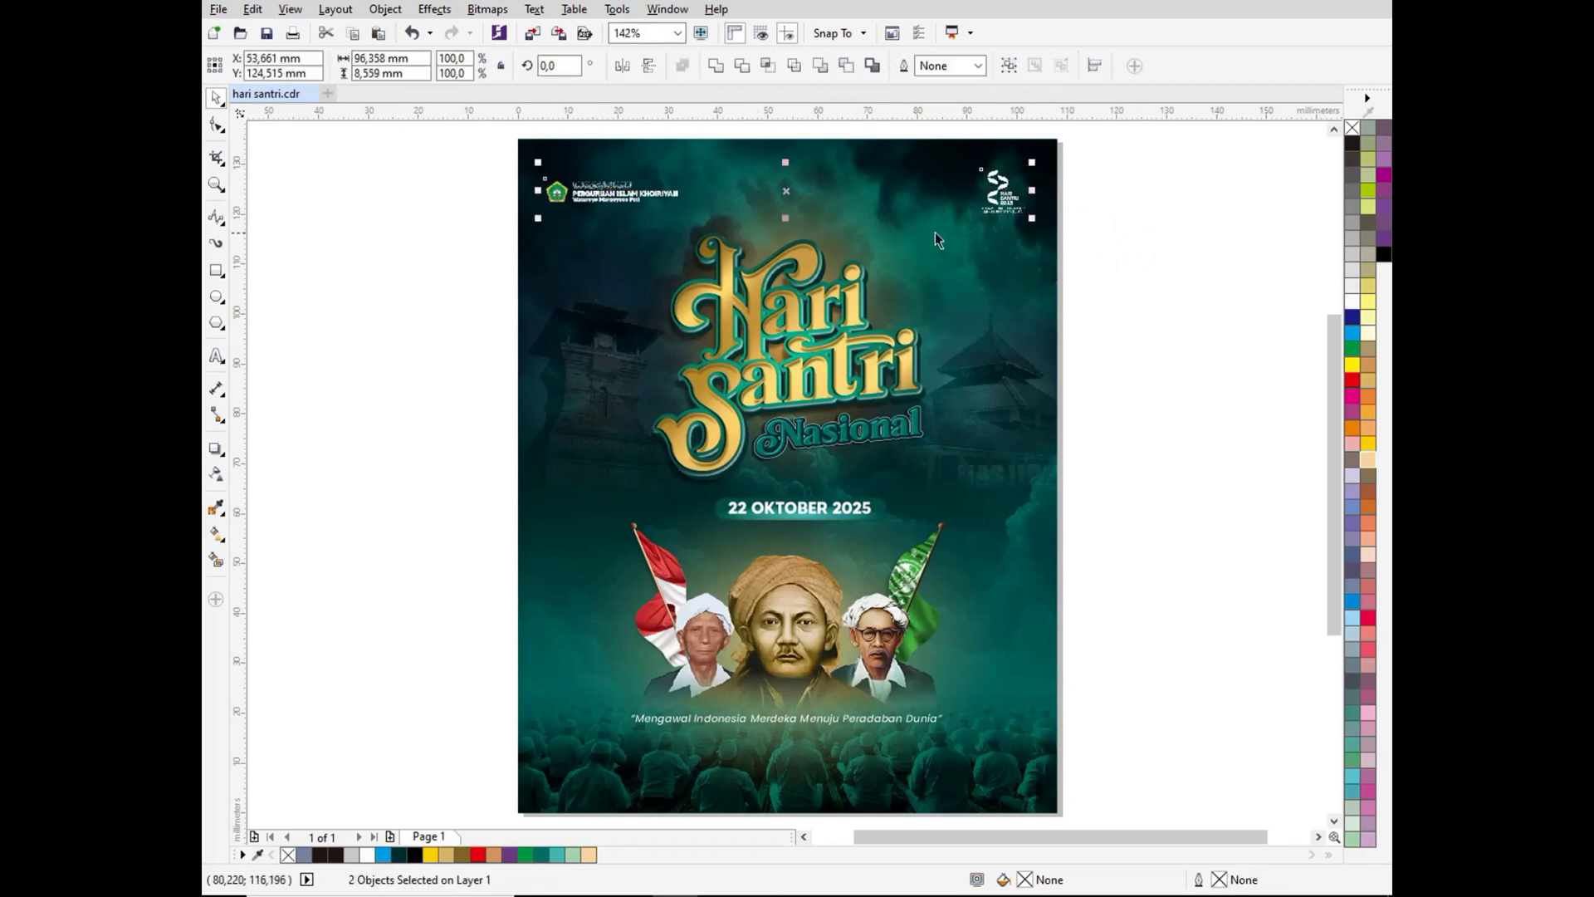
{"action": "left_click_drag", "start_coordinate": [1009, 202], "coordinate": [999, 189]}
{"action": "left_click", "coordinate": [1087, 218]}
{"action": "left_click", "coordinate": [1013, 197]}
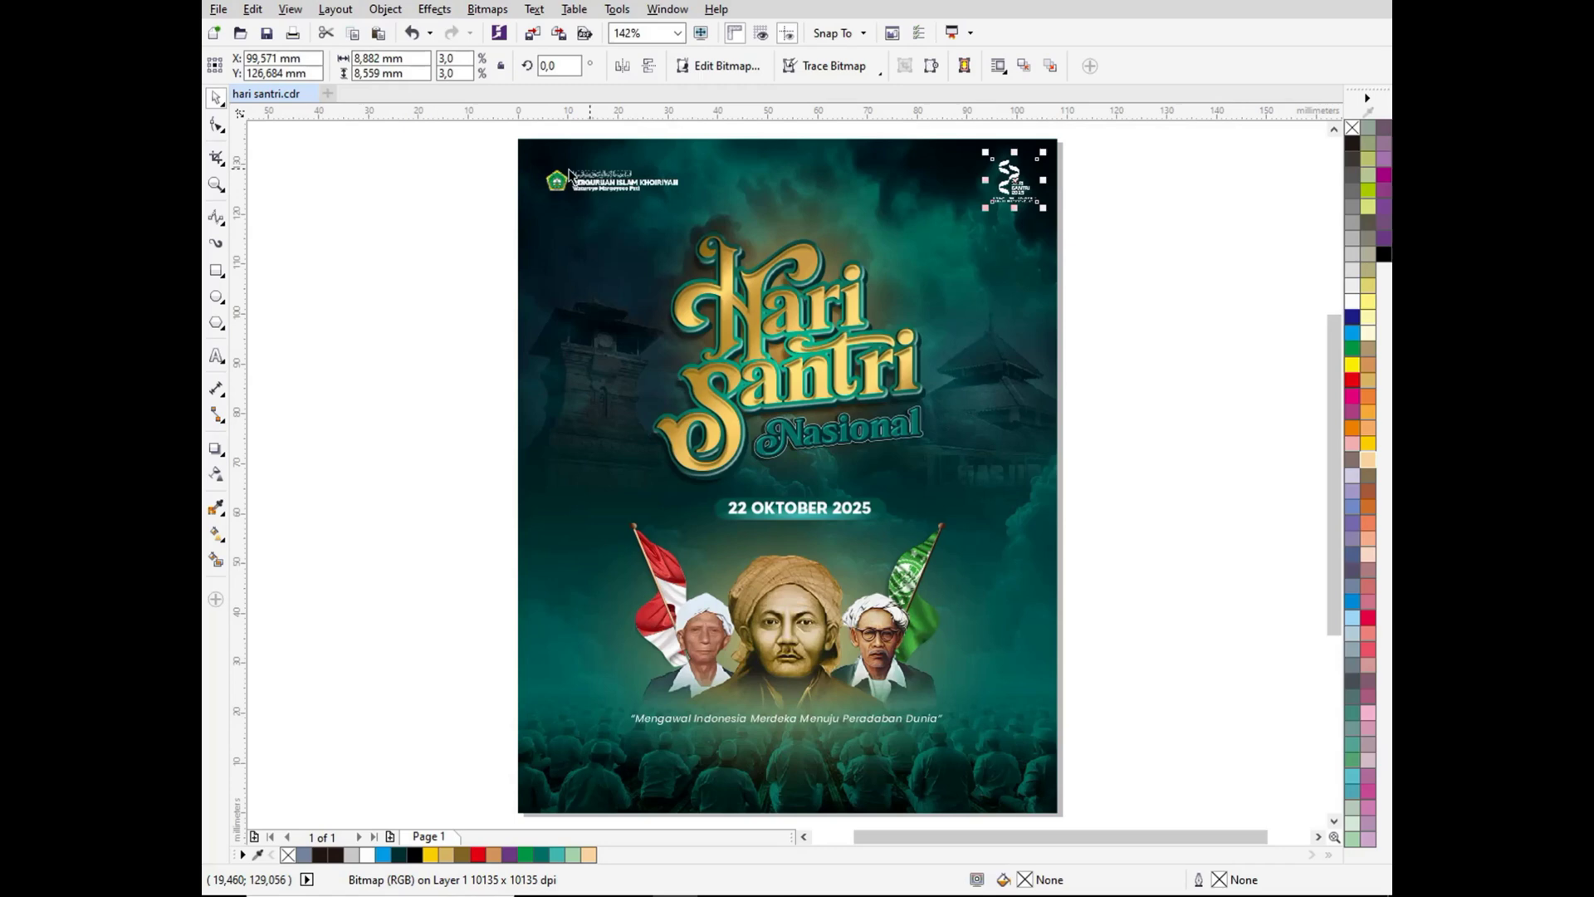
{"action": "left_click", "coordinate": [566, 187], "text": "shift"}
{"action": "left_click", "coordinate": [504, 196]}
Step: Shift the school logo outward, closer to the poster's side edge
{"action": "left_click", "coordinate": [611, 186]}
{"action": "scroll", "coordinate": [570, 167], "scroll_direction": "up", "scroll_amount": 1}
{"action": "left_click_drag", "start_coordinate": [585, 186], "coordinate": [571, 187]}
{"action": "scroll", "coordinate": [570, 187], "scroll_direction": "down", "scroll_amount": 1}
{"action": "scroll", "coordinate": [922, 229], "scroll_direction": "down", "scroll_amount": 1}
Step: Group the two corner logos and centre the group horizontally on the poster background
{"action": "left_click", "coordinate": [983, 214], "text": "shift"}
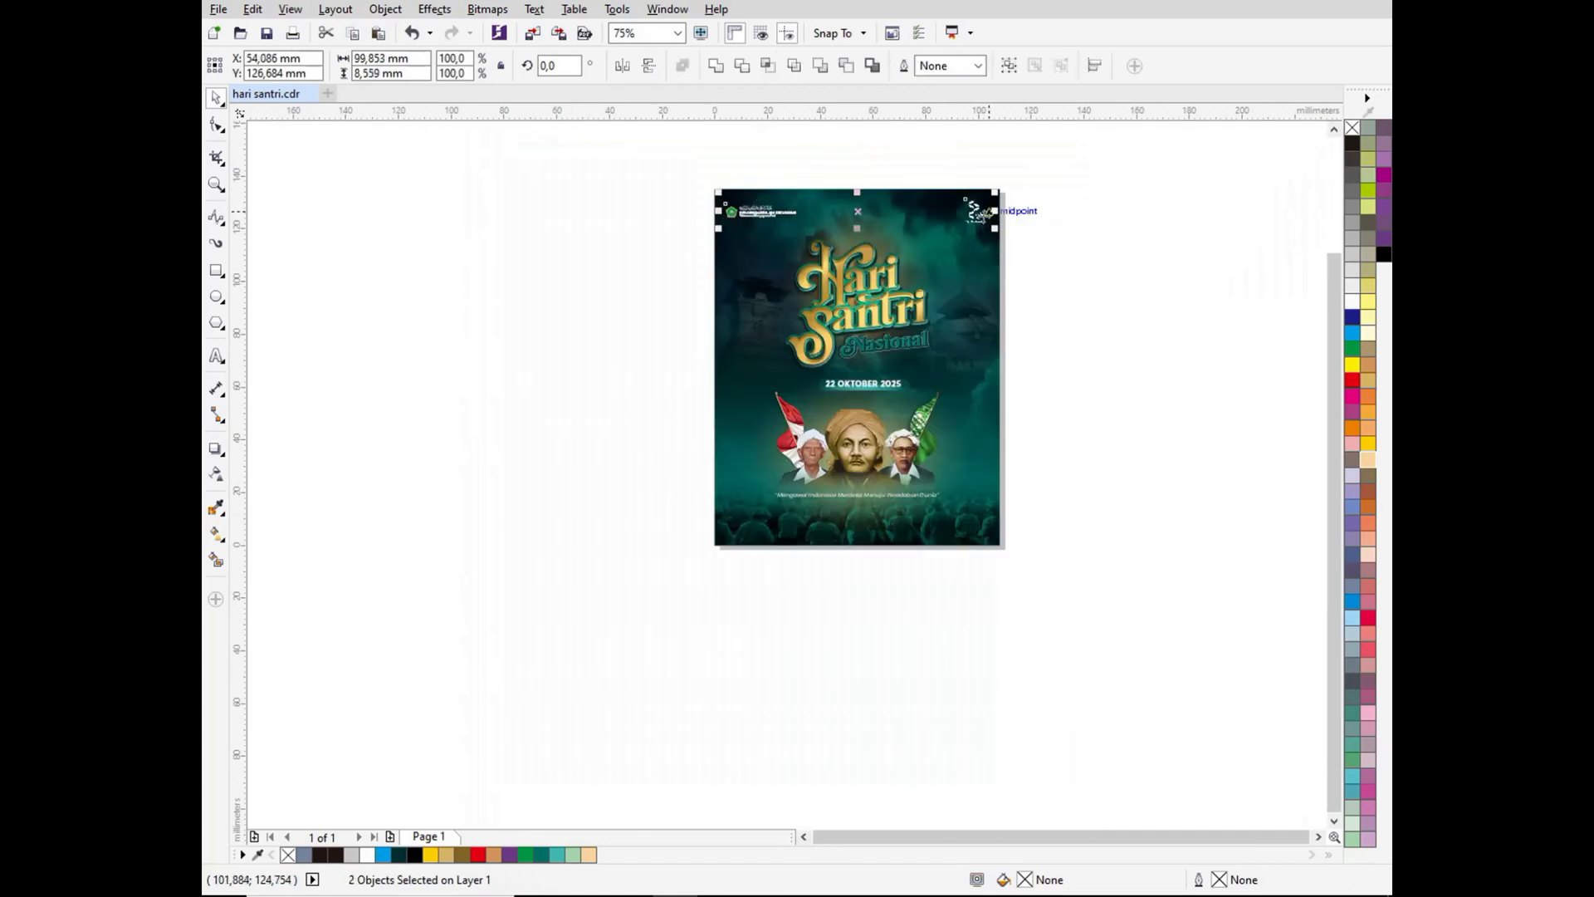
{"action": "key", "text": "ctrl+g"}
{"action": "left_click", "coordinate": [988, 312], "text": "shift"}
{"action": "key", "text": "c"}
{"action": "left_click", "coordinate": [1082, 331]}
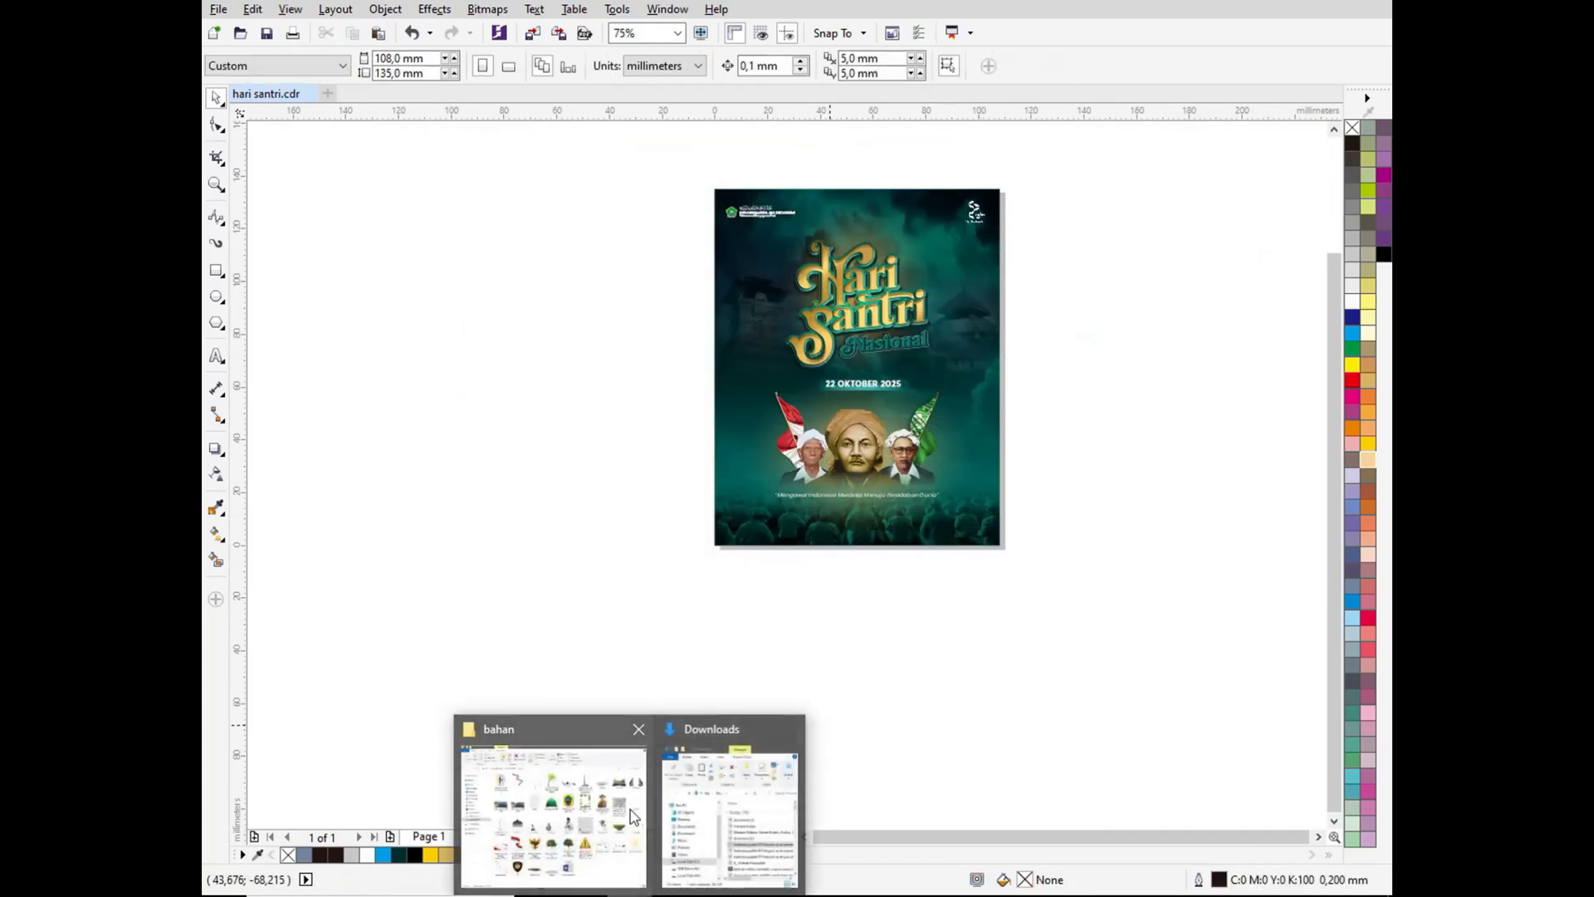
Step: Import the social media handle image from the bahan folder, shrink it to about 40.9 mm wide and centre it horizontally on the poster
{"action": "left_click", "coordinate": [610, 801]}
{"action": "left_click_drag", "start_coordinate": [1327, 357], "coordinate": [735, 548]}
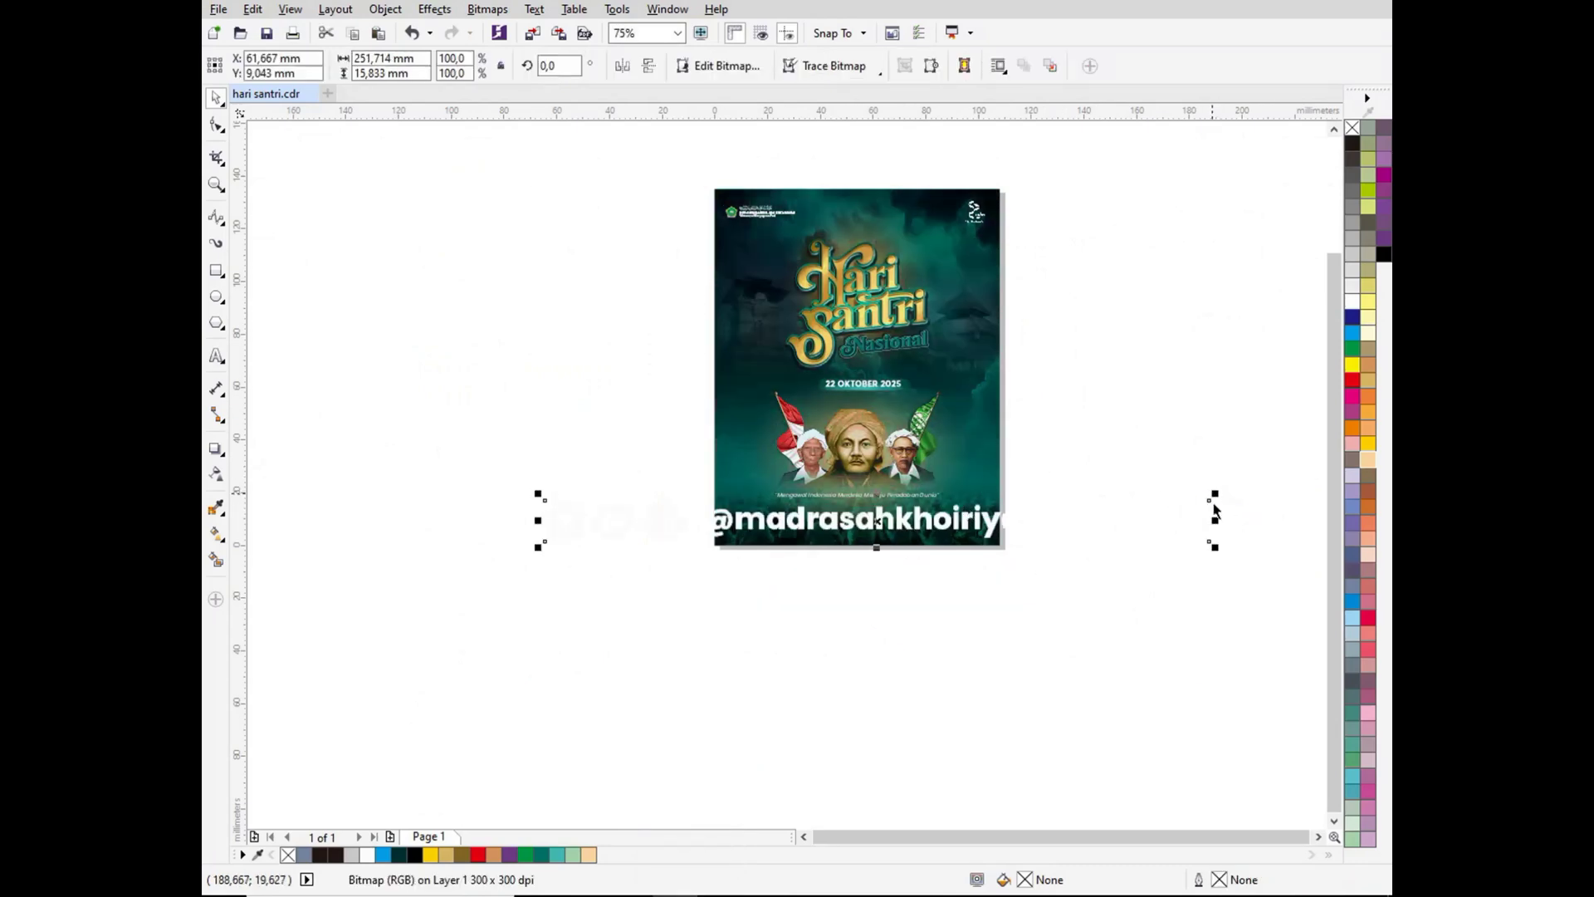
{"action": "left_click_drag", "start_coordinate": [1215, 494], "coordinate": [936, 511]}
{"action": "left_click", "coordinate": [959, 518], "text": "shift"}
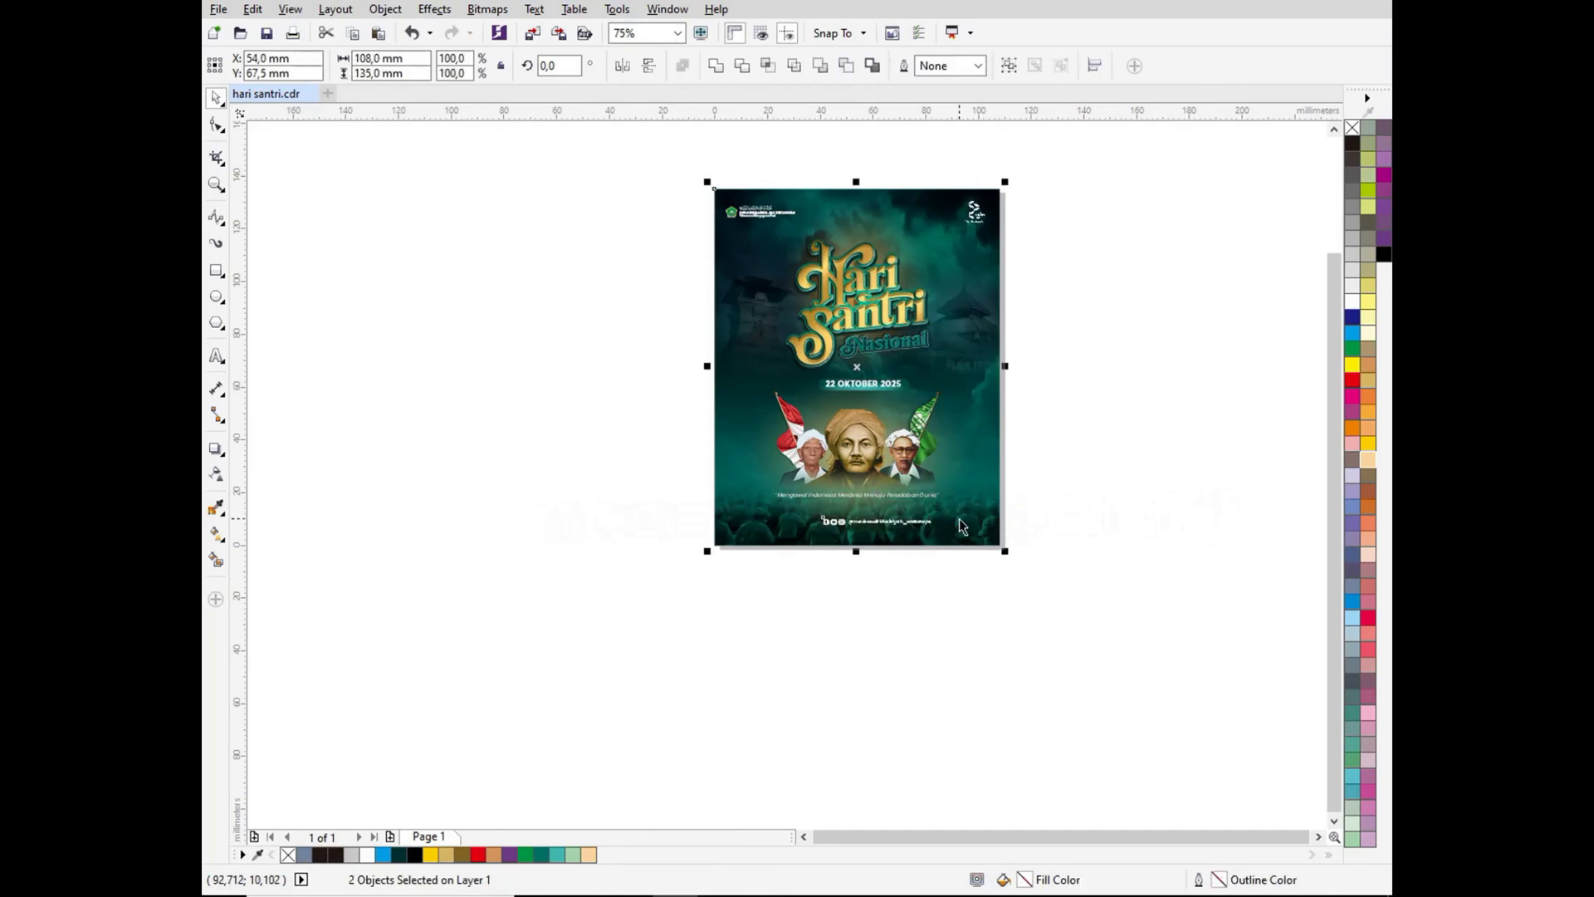
{"action": "left_click", "coordinate": [944, 681]}
Step: Lower the social media handle to about 6 mm above the poster's bottom edge and show the whole page
{"action": "left_click", "coordinate": [865, 522]}
{"action": "scroll", "coordinate": [868, 520], "scroll_direction": "up", "scroll_amount": 2}
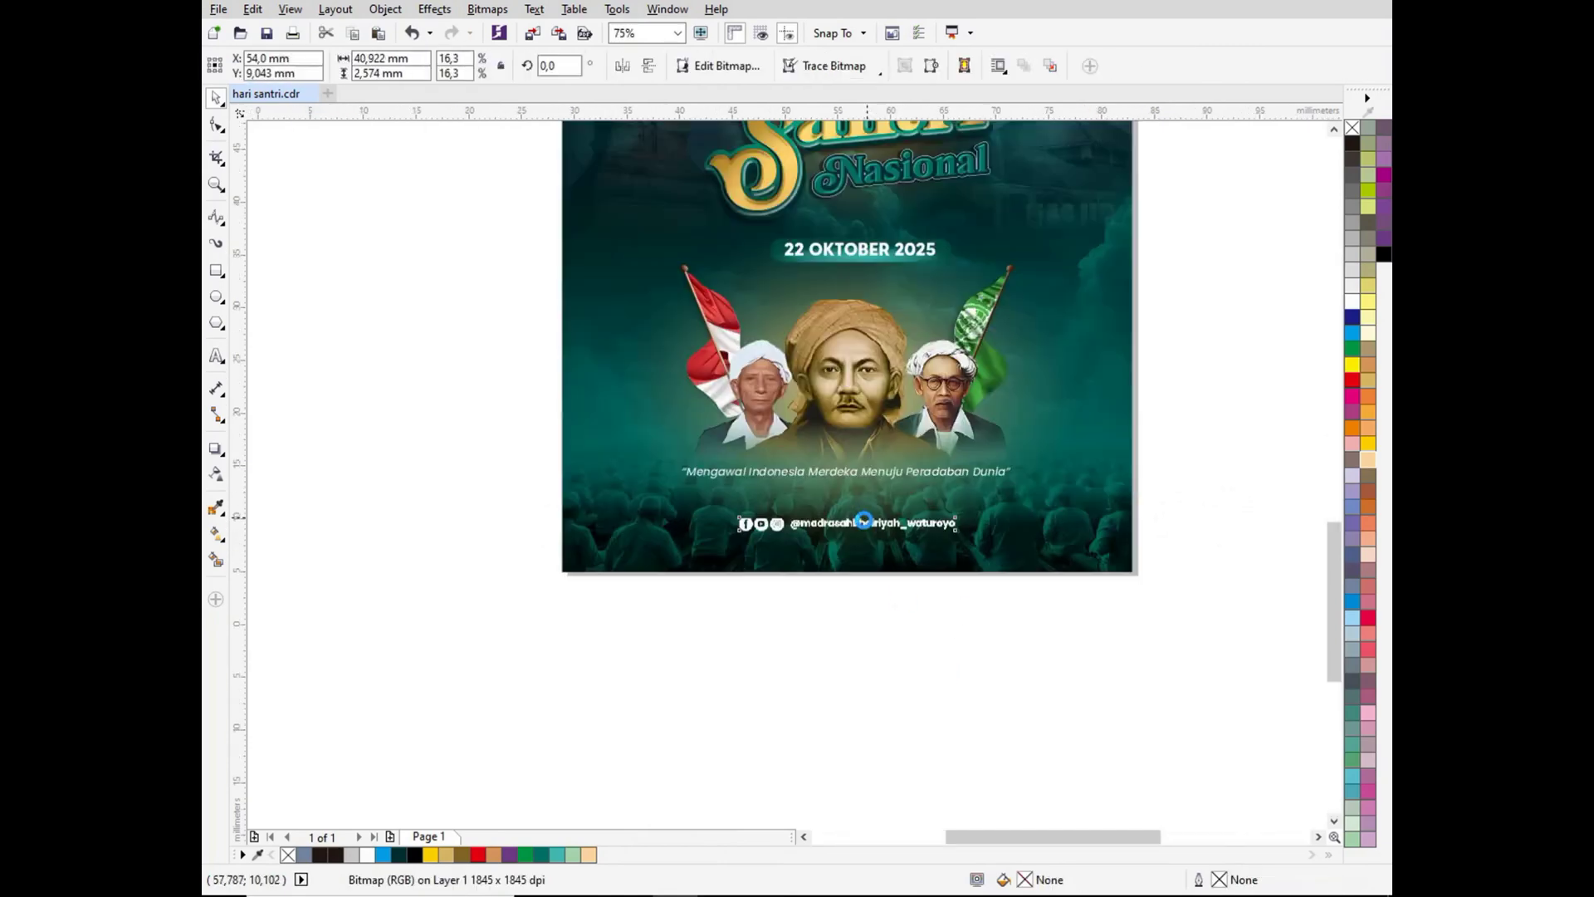
{"action": "scroll", "coordinate": [863, 521], "scroll_direction": "up", "scroll_amount": 2}
{"action": "left_click_drag", "start_coordinate": [863, 525], "coordinate": [860, 562]}
{"action": "left_click", "coordinate": [848, 676]}
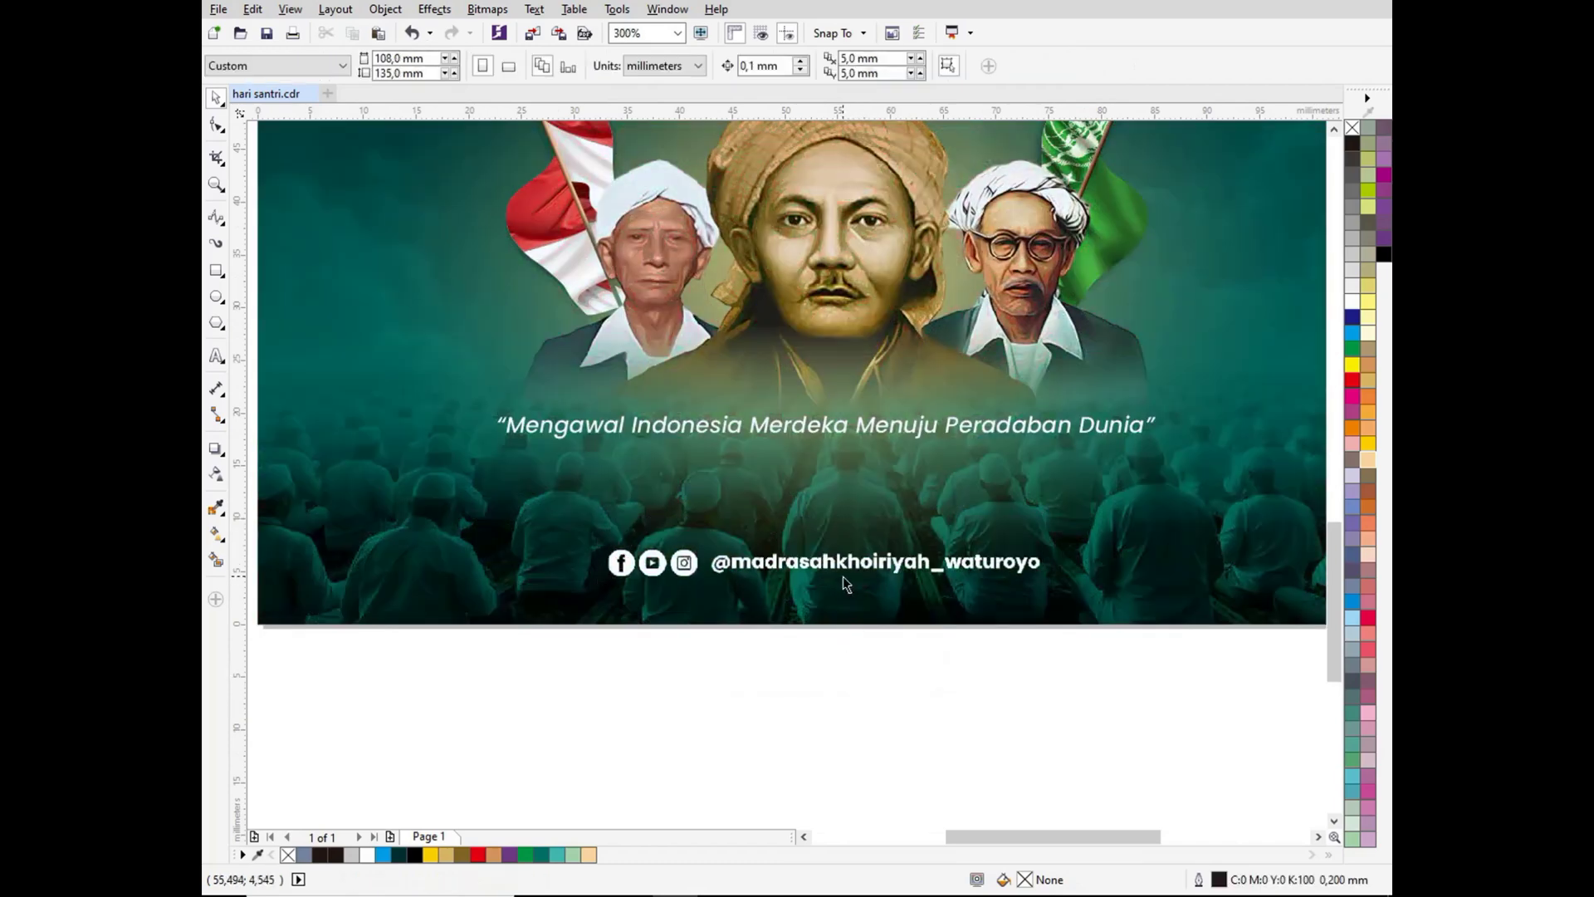
{"action": "key", "text": "shift+F4"}
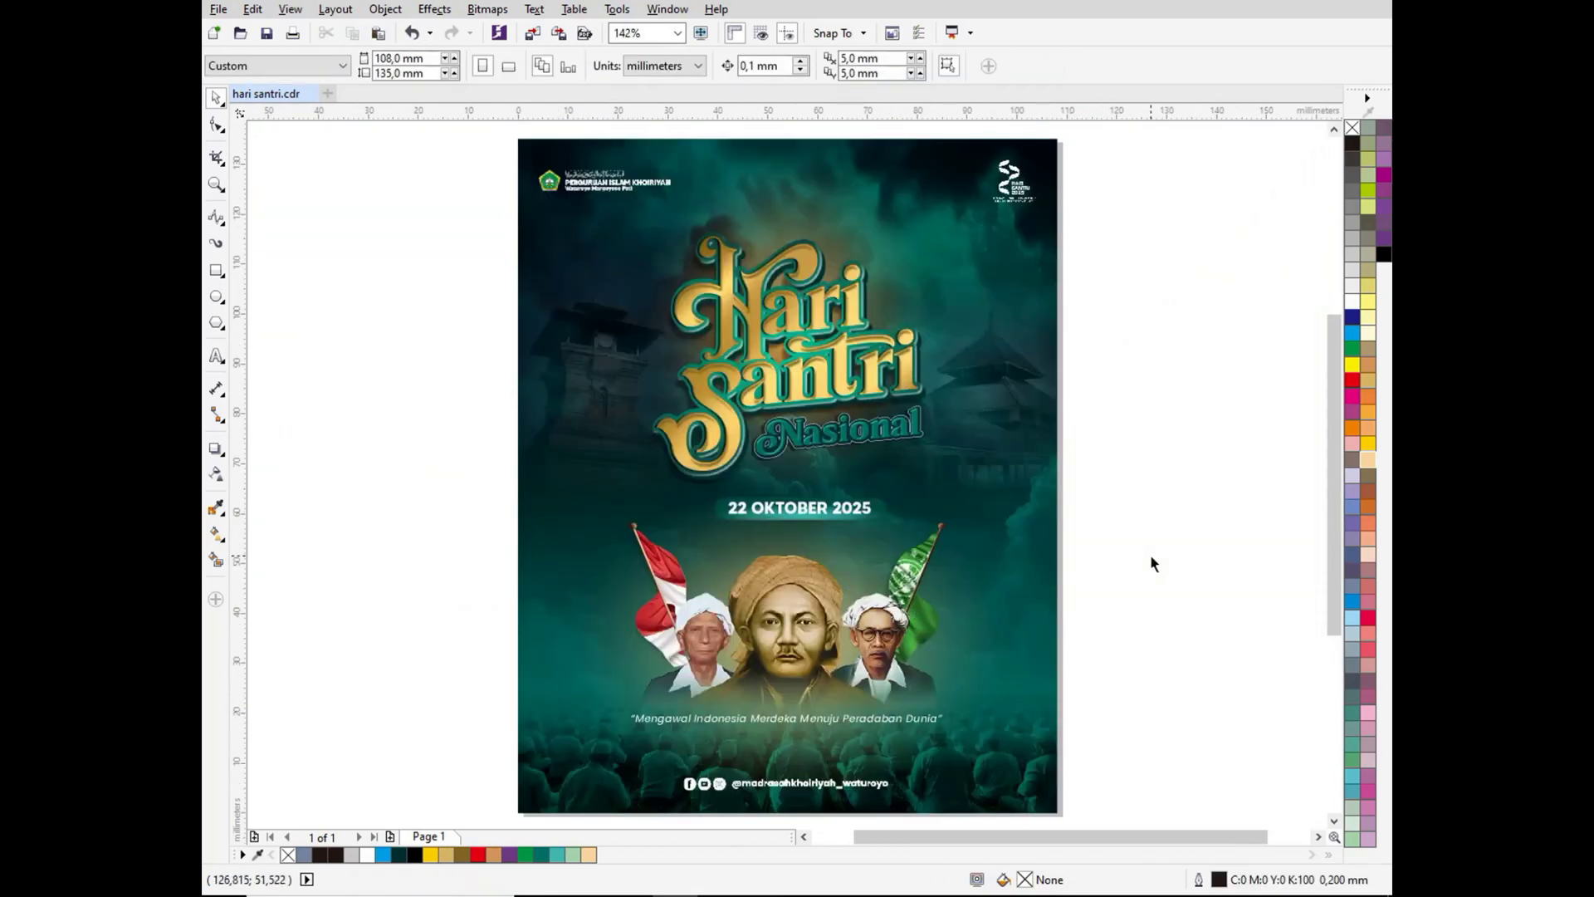